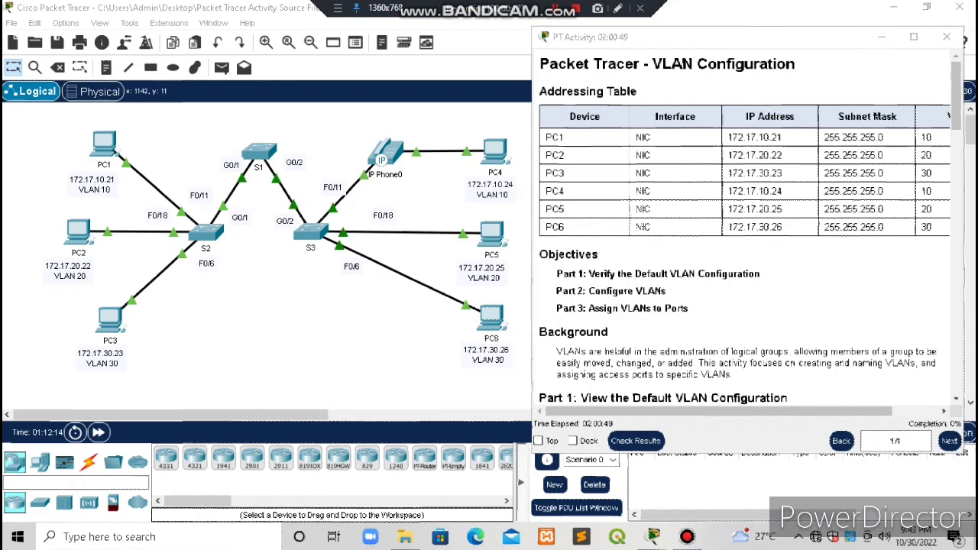
- Read through the VLAN Configuration activity instructions, from the addressing table to the final connectivity questions, then put them away
click(956, 97)
scroll(745, 229, down, 5)
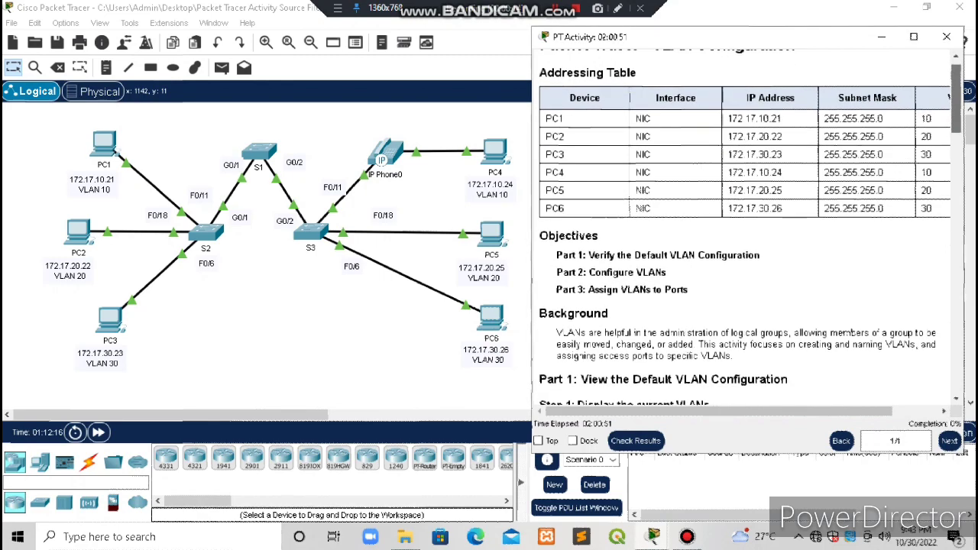
scroll(745, 230, down, 3)
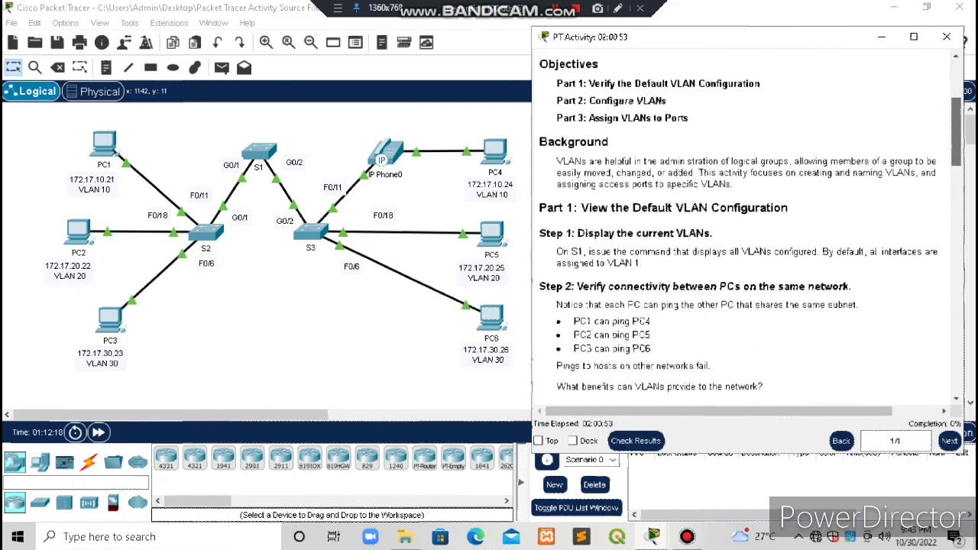
scroll(746, 229, down, 1)
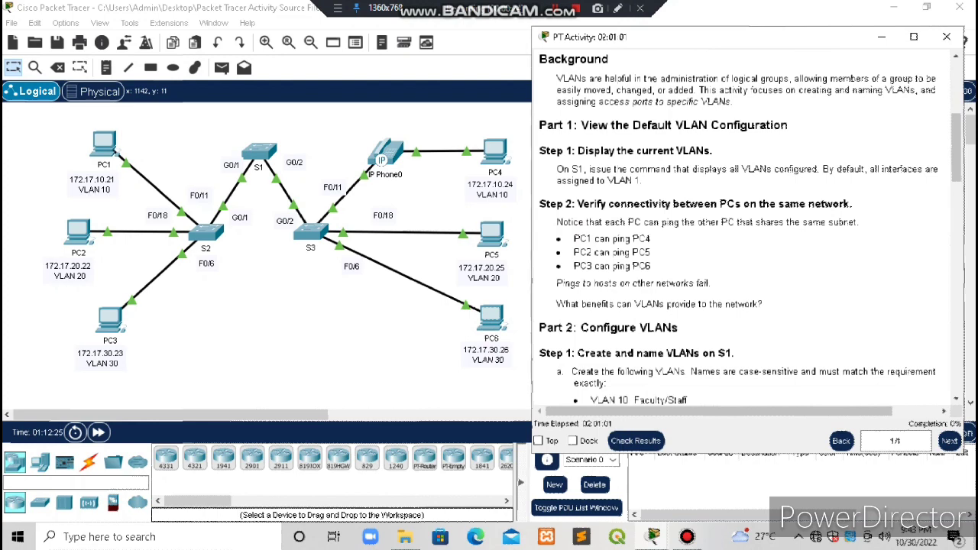
scroll(747, 229, down, 3)
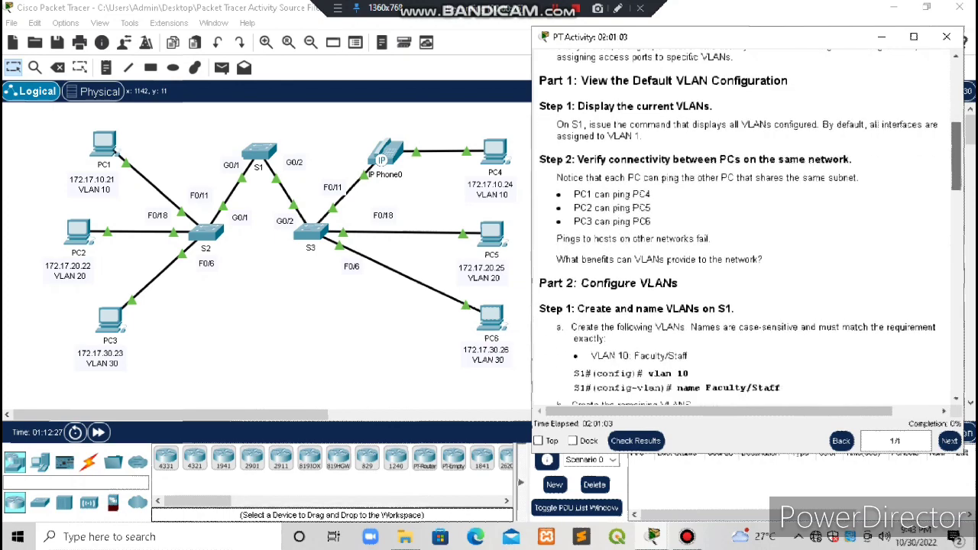
scroll(747, 229, down, 4)
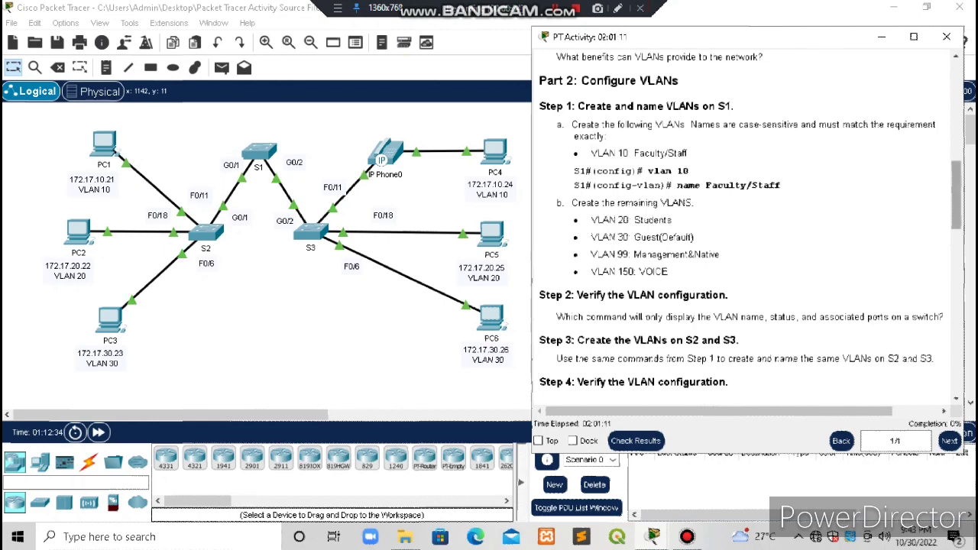
scroll(751, 225, down, 5)
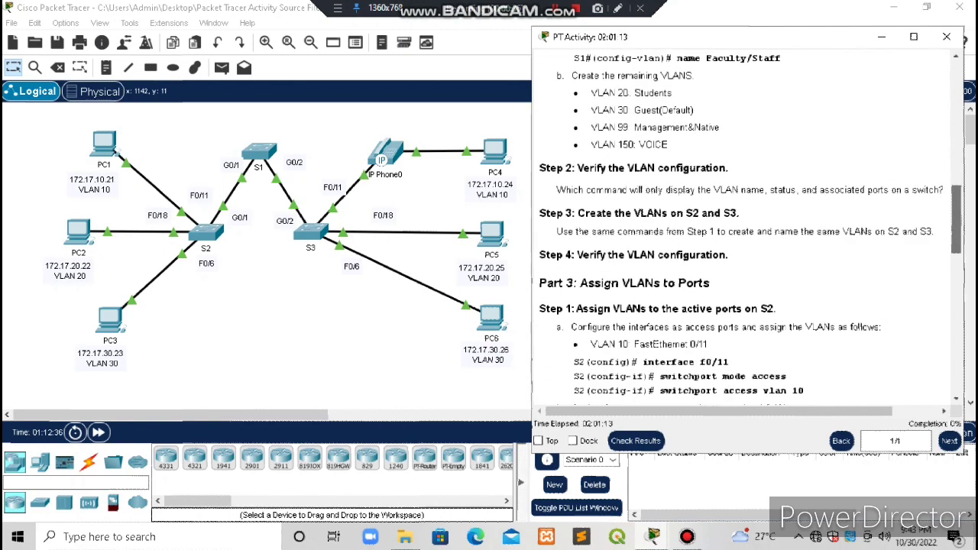
scroll(751, 225, down, 2)
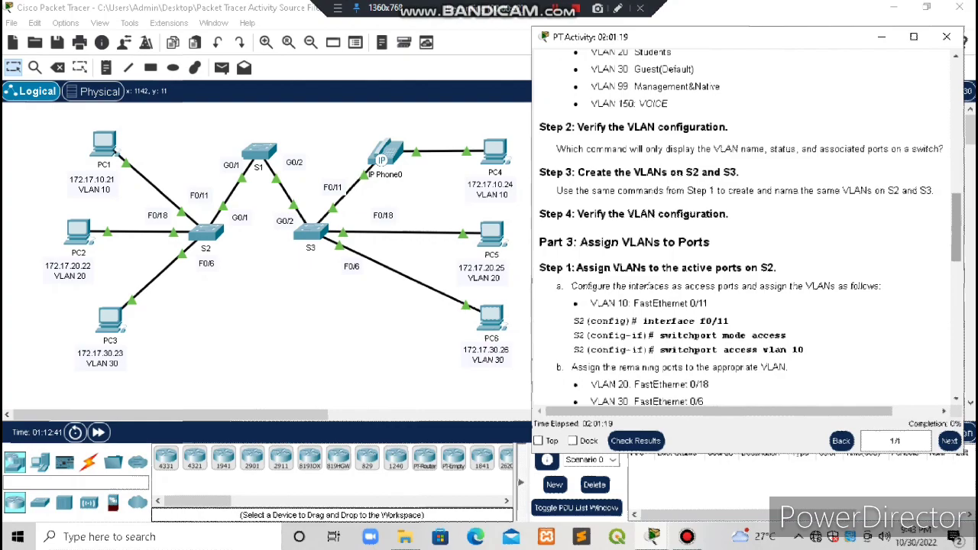
scroll(746, 228, down, 3)
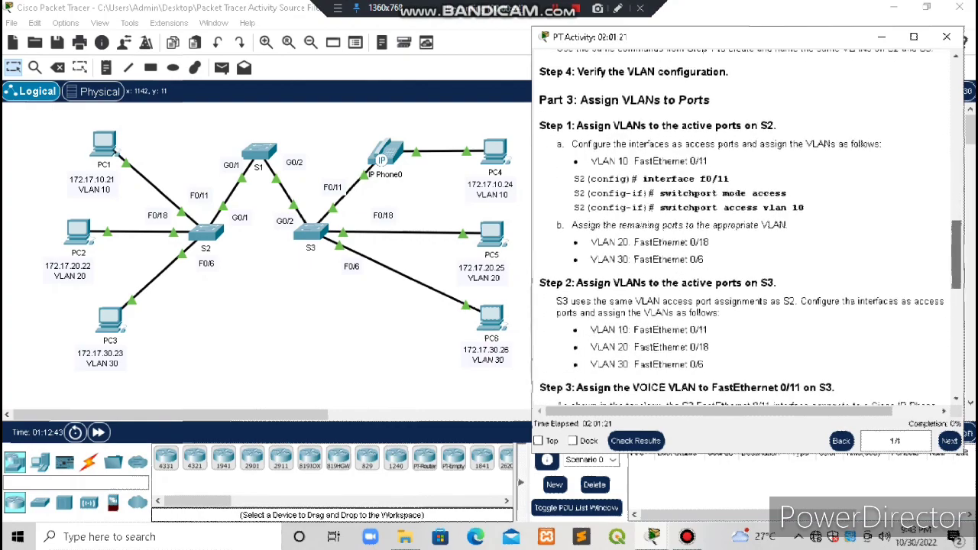
scroll(746, 228, down, 4)
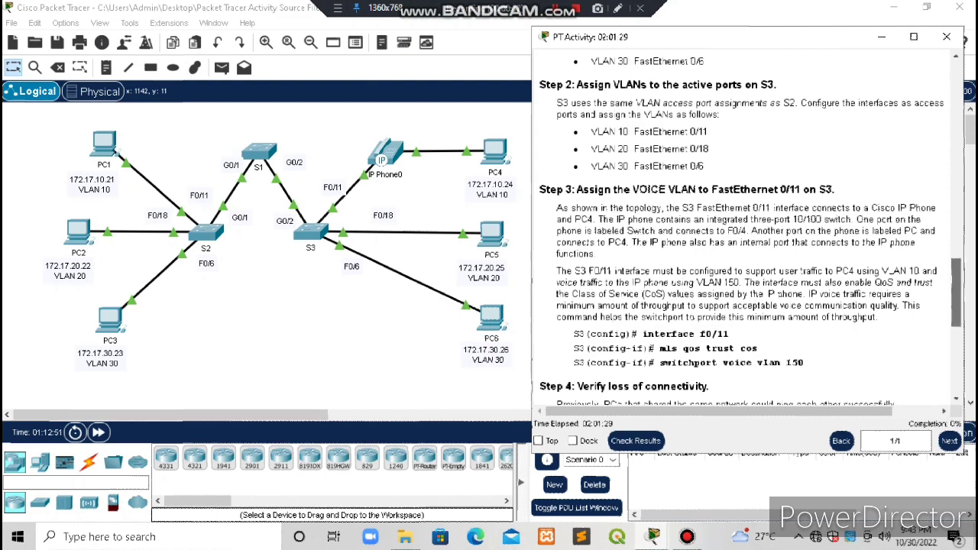
scroll(746, 227, down, 3)
scroll(746, 228, down, 2)
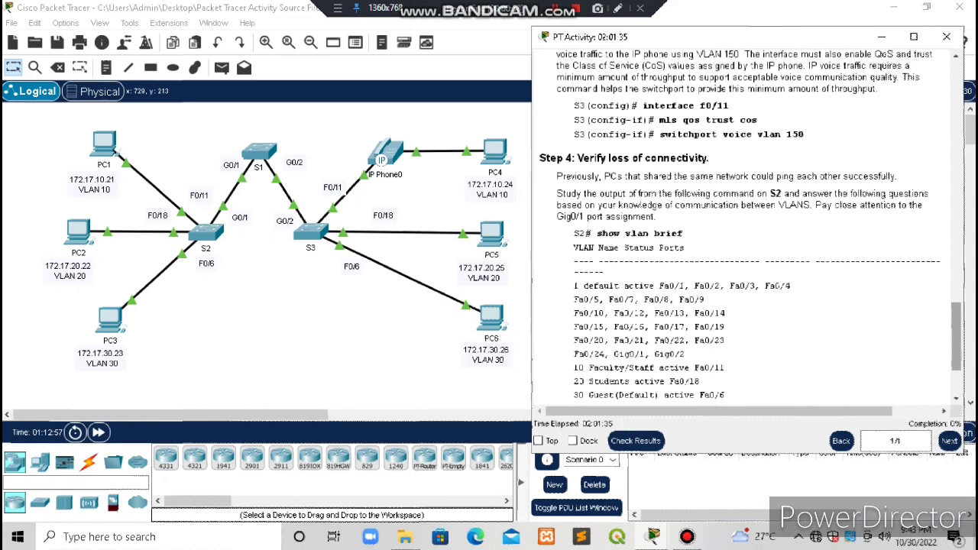
drag(956, 337, 956, 359)
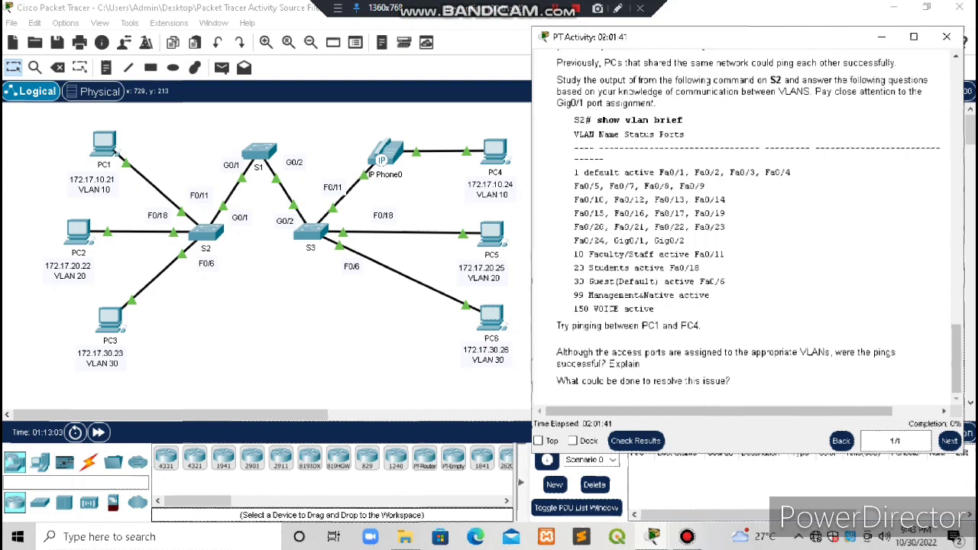
click(881, 37)
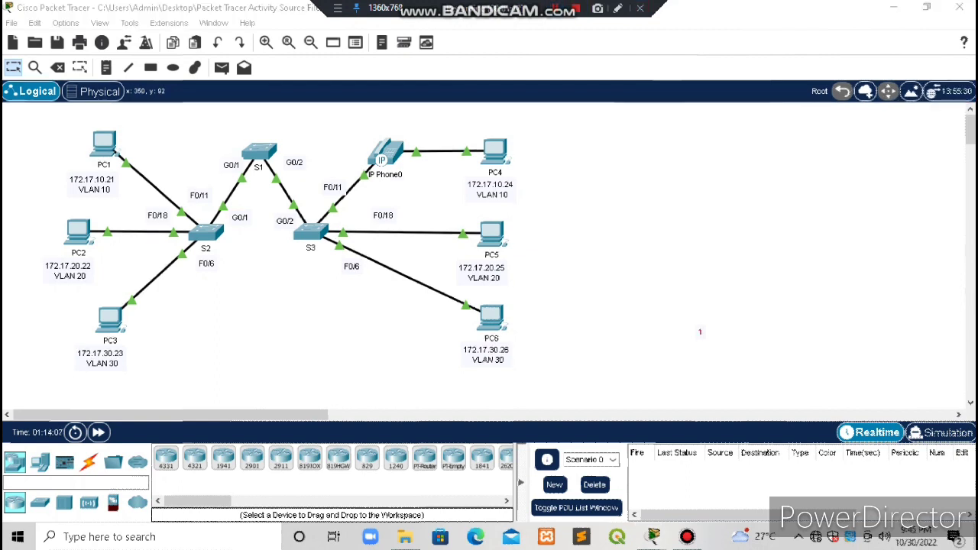
- Open the command line of switch S1 and enter privileged EXEC mode with enable
click(262, 151)
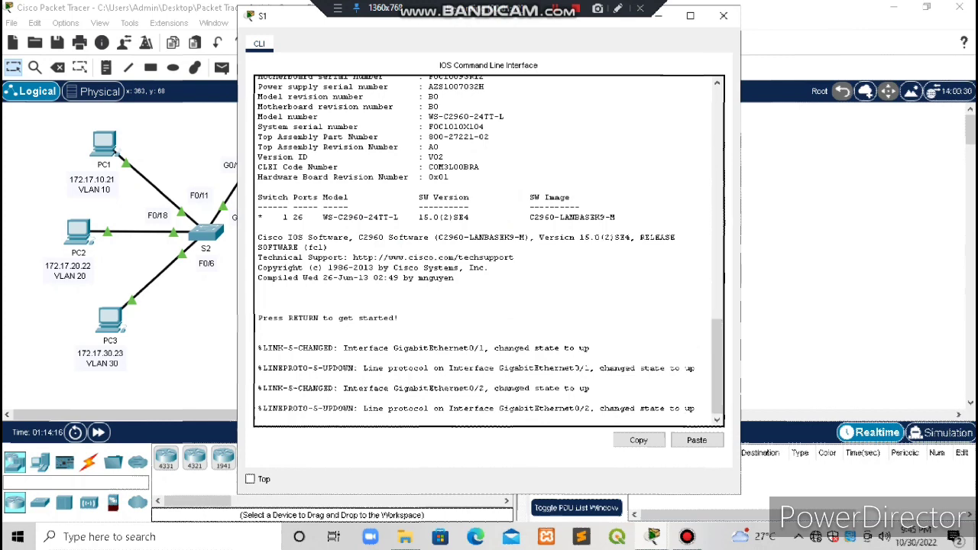
key(Return)
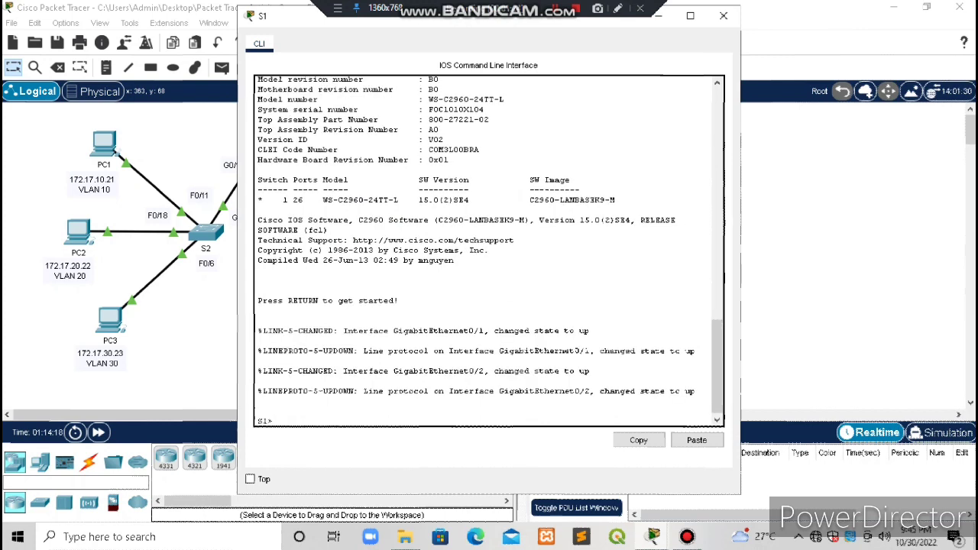
text(enable)
key(Return)
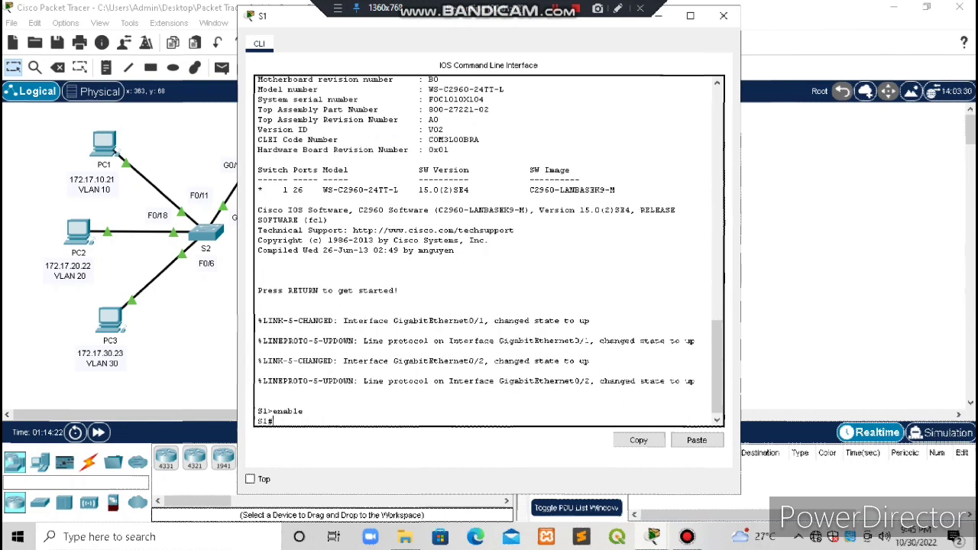
- Run show vlan brief on S1, examine which ports belong to the default VLAN, and close the switch window
text(show)
text( vla)
text(n breif)
key(BackSpace)
key(BackSpace)
key(BackSpace)
text(ief)
drag(348, 421, 274, 421)
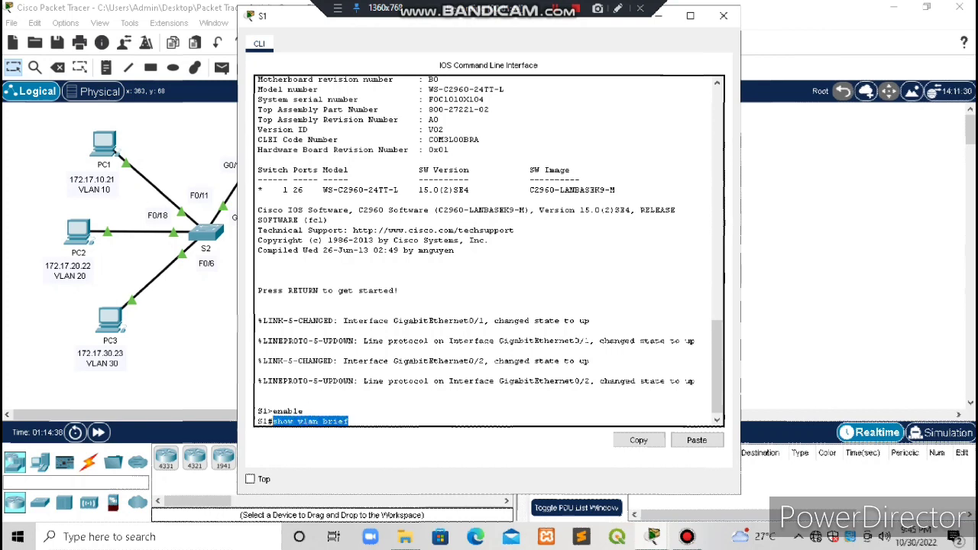
click(308, 412)
key(Return)
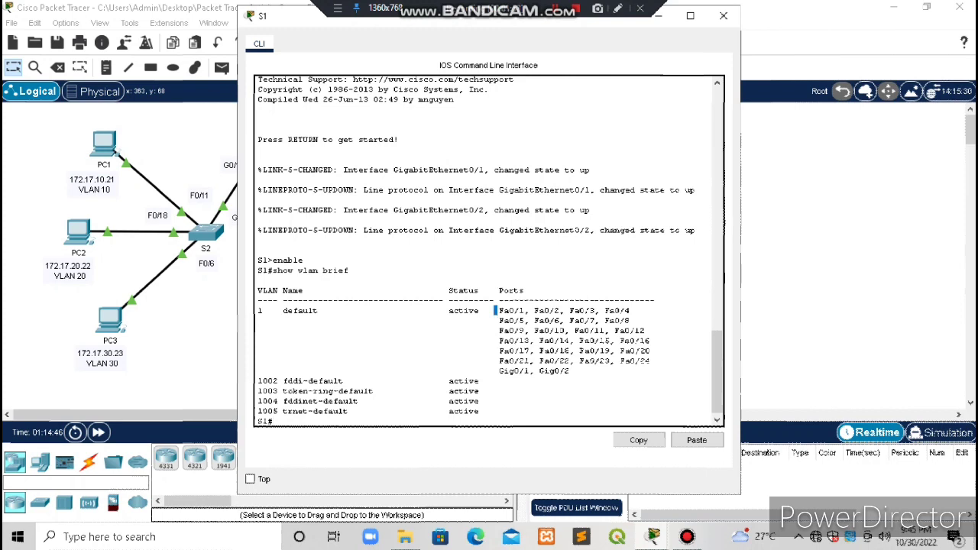
drag(495, 310, 501, 412)
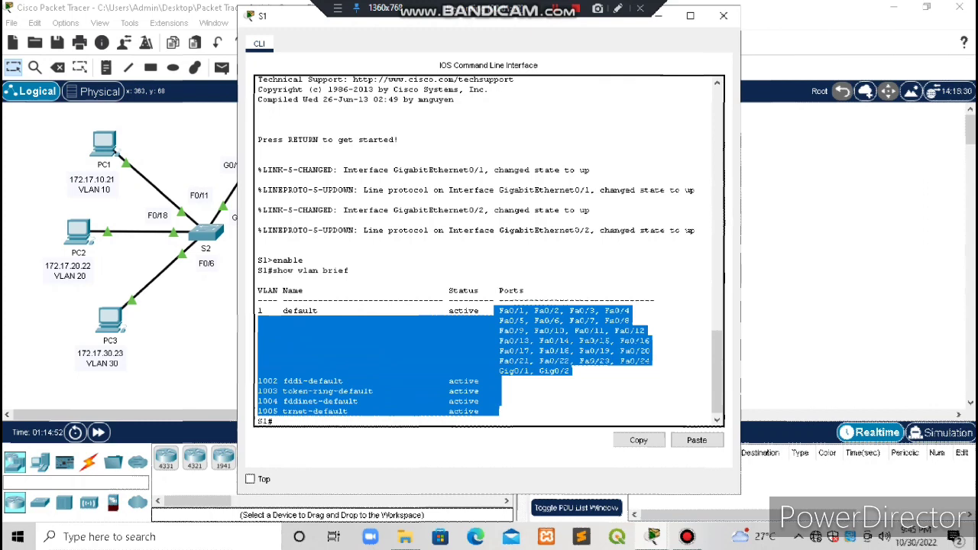
click(499, 392)
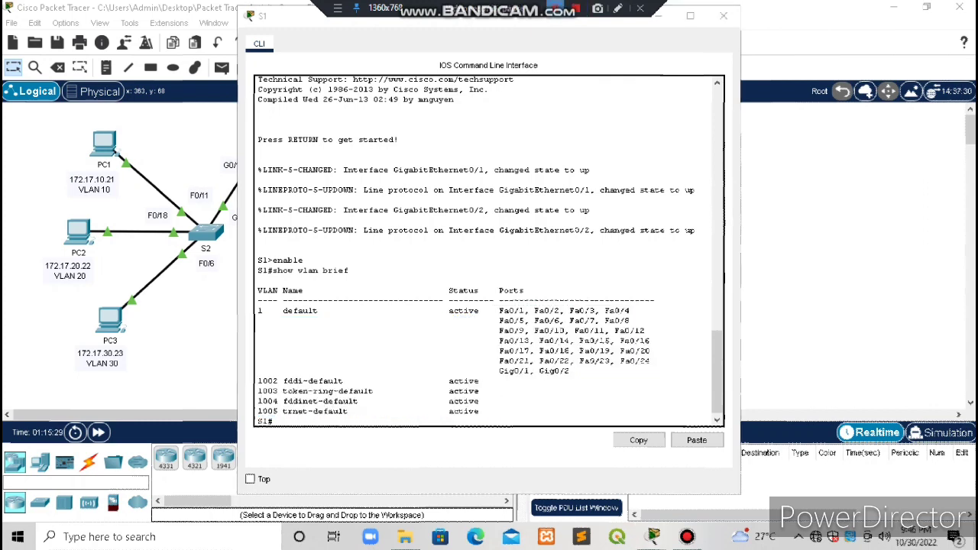
click(724, 15)
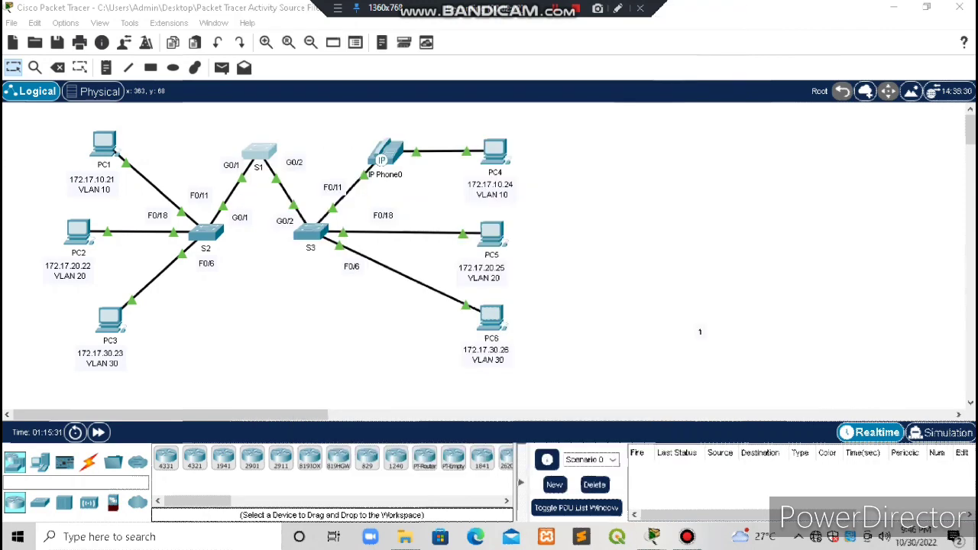
- Open the command line of switch S2 and enter privileged EXEC mode with enable
click(205, 232)
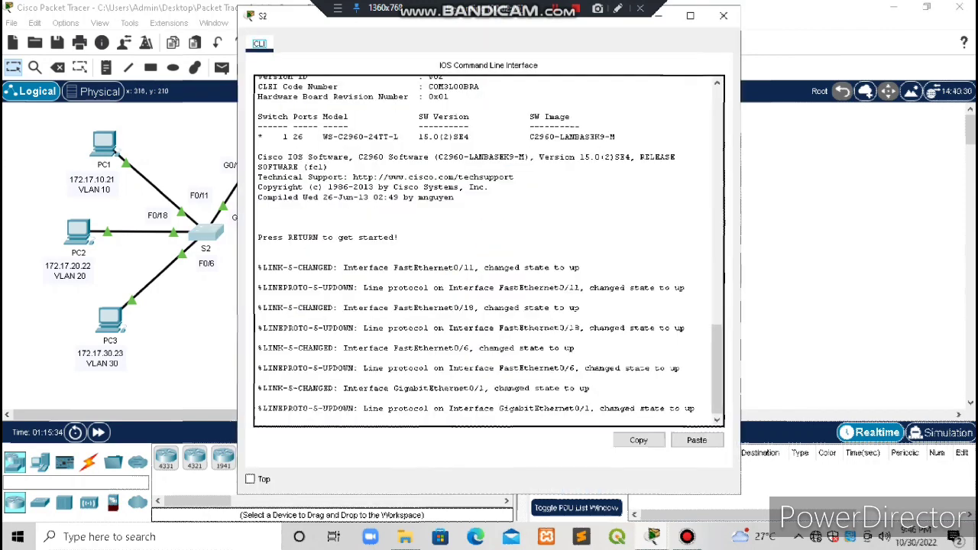
click(591, 389)
key(Return)
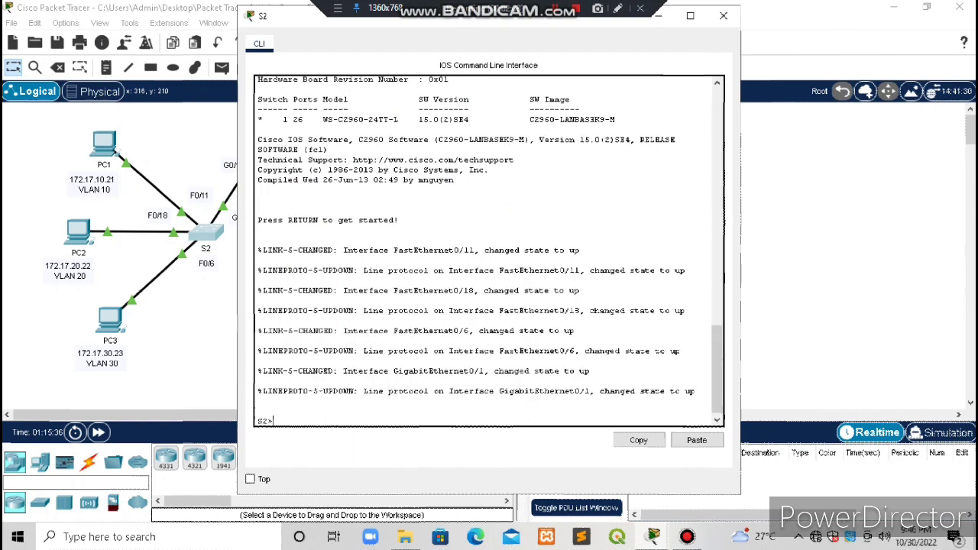
text(enable)
key(Return)
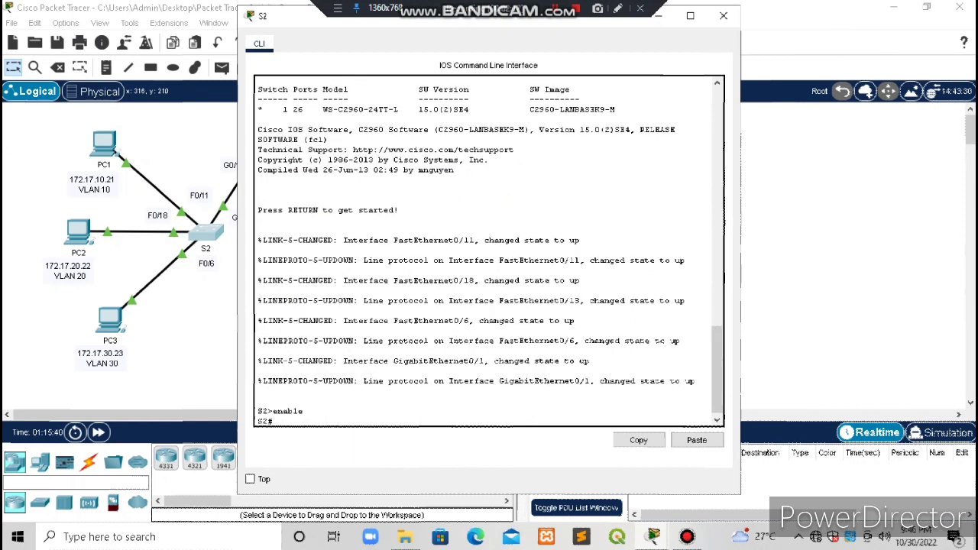
- Run show vlan brief on S2, examine its VLAN and port listing, and close the switch window
text(show vlan brief)
key(Return)
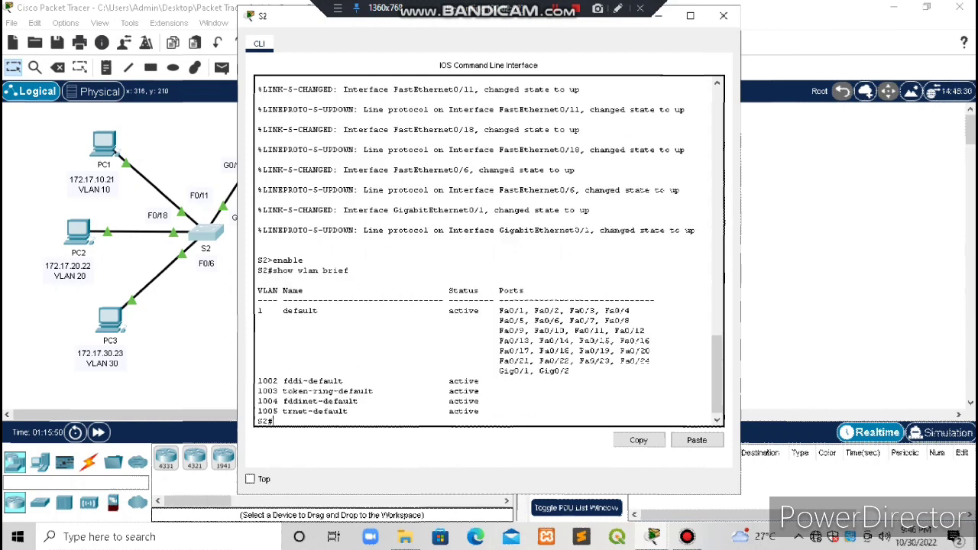
drag(259, 308, 501, 413)
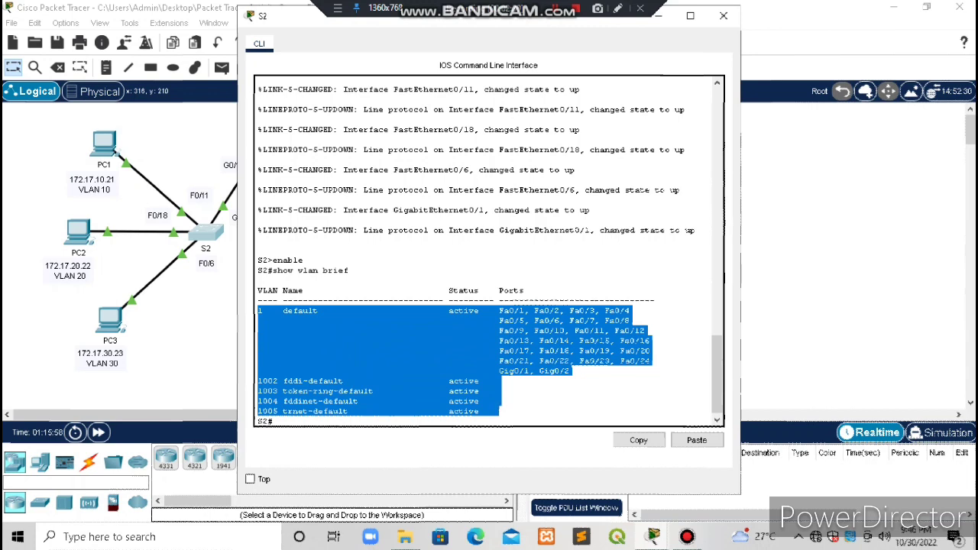
click(500, 390)
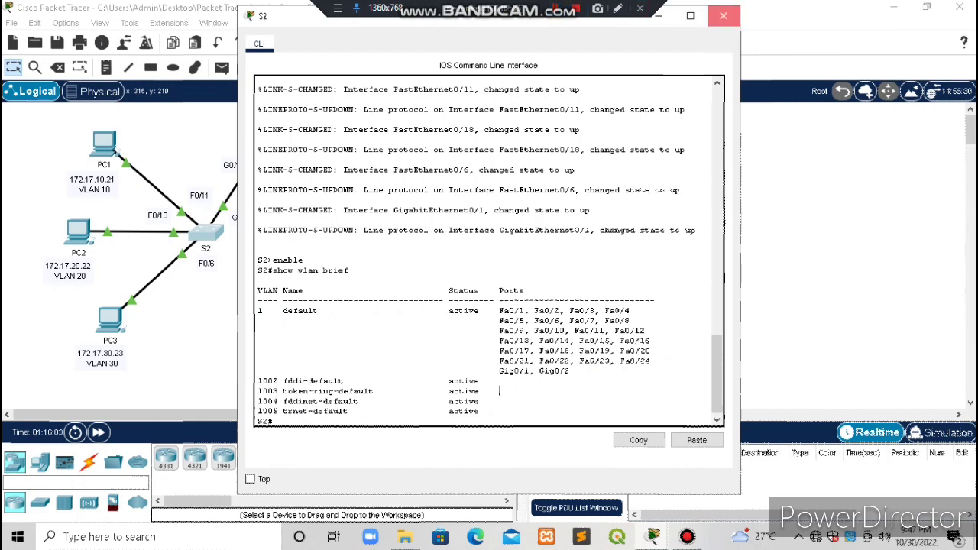
click(724, 15)
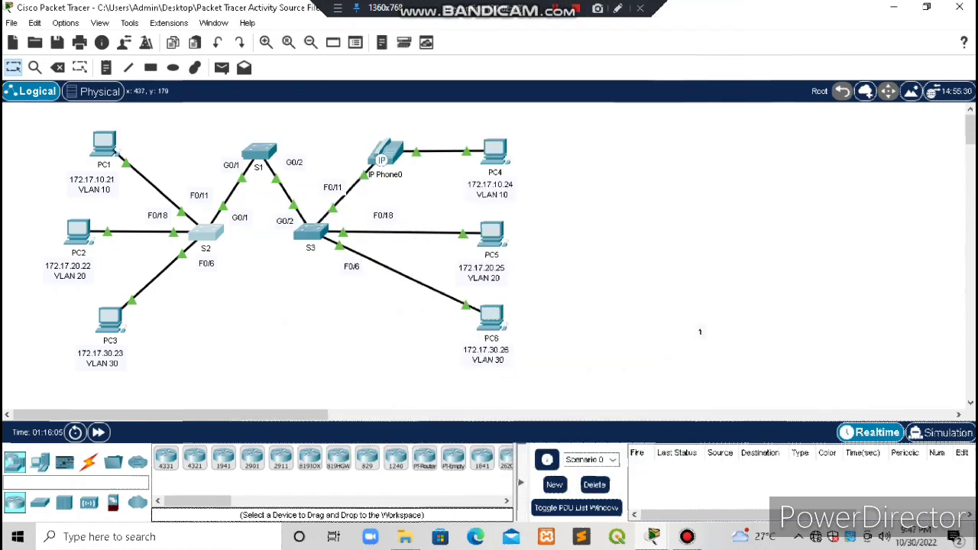
- Open the command line of switch S3 and enter privileged EXEC mode with enable
click(315, 230)
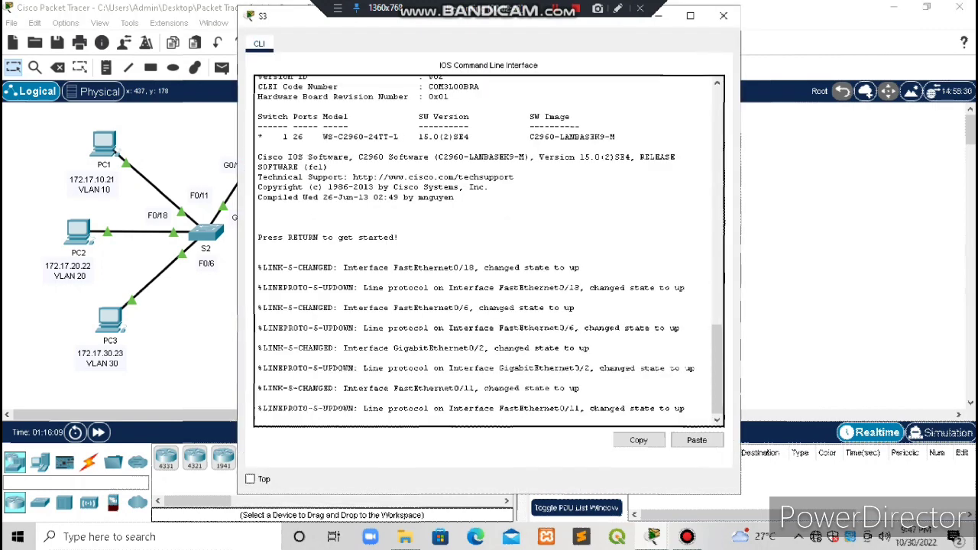
key(Return)
text(enable)
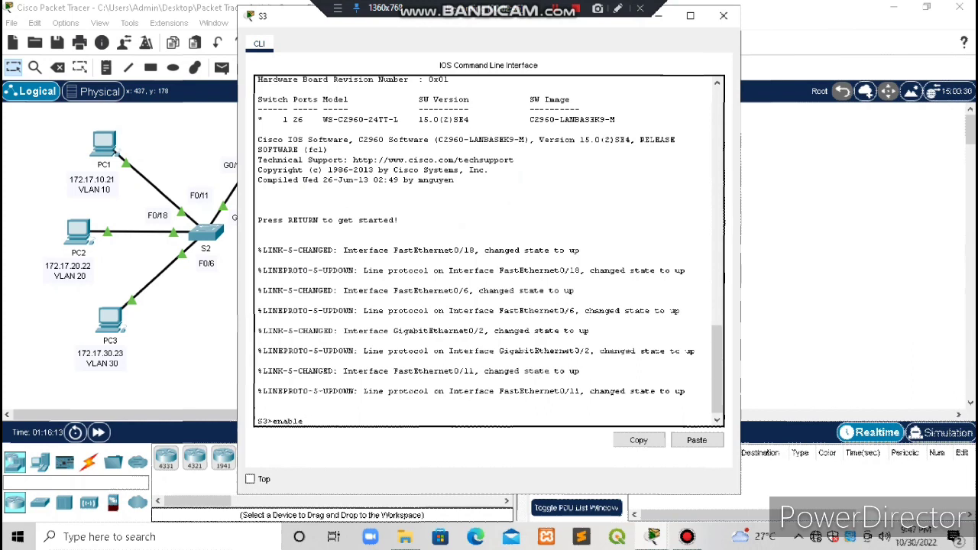
key(Return)
- Run show vlan brief on S3, examine the ports in its default VLAN, and close the switch window
text(s)
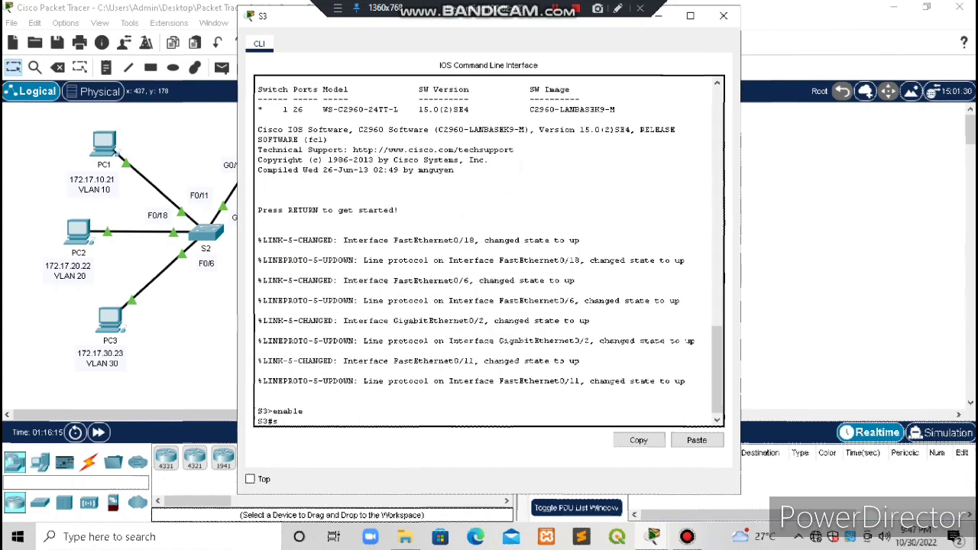
text(how vlan brief)
key(Return)
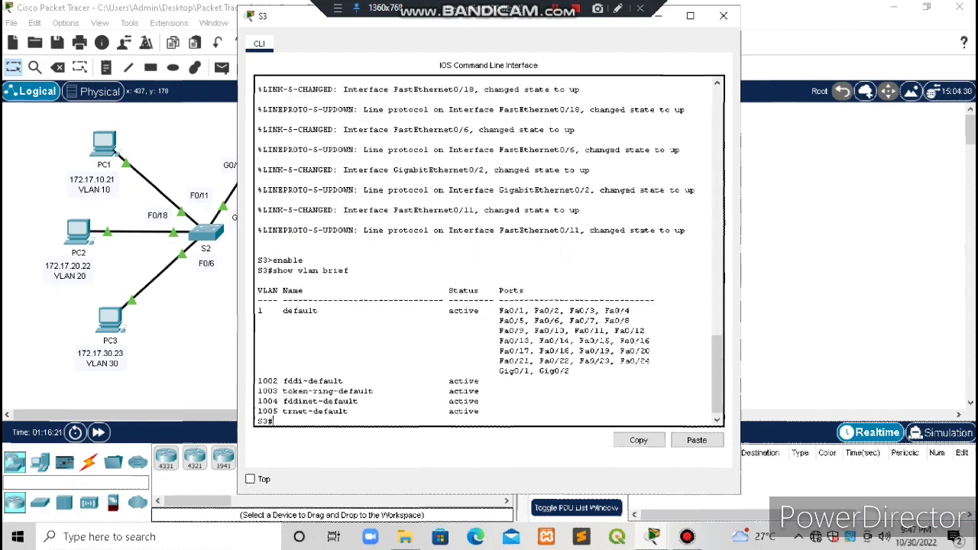
drag(258, 310, 569, 372)
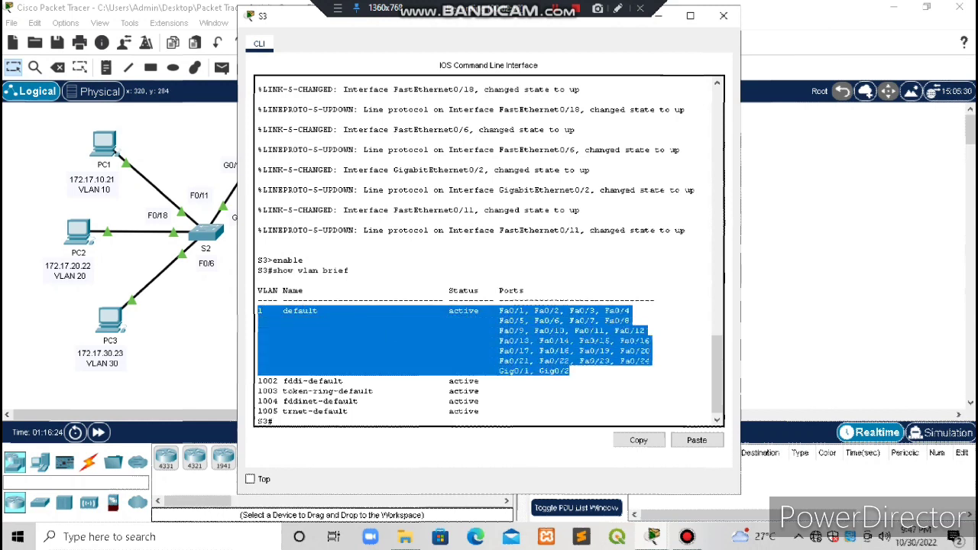
click(500, 401)
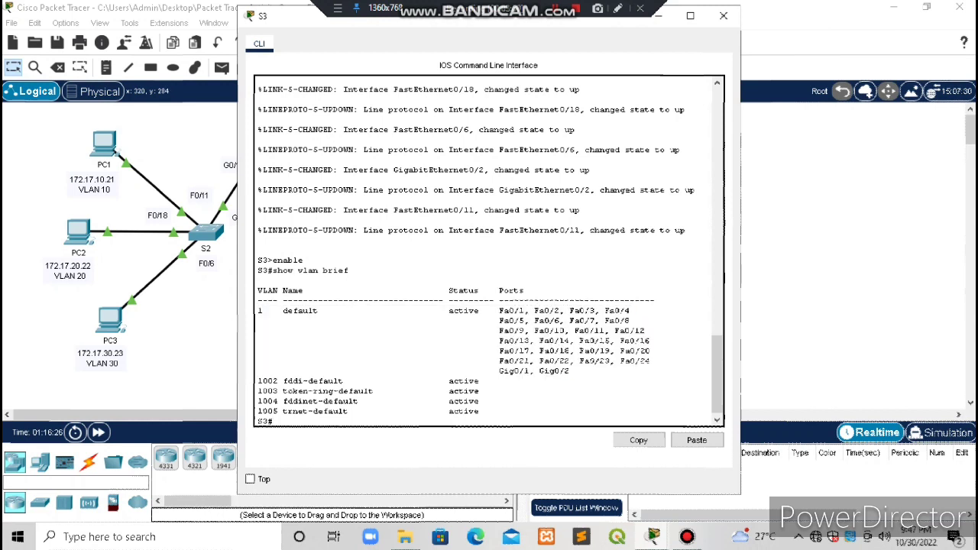
click(724, 15)
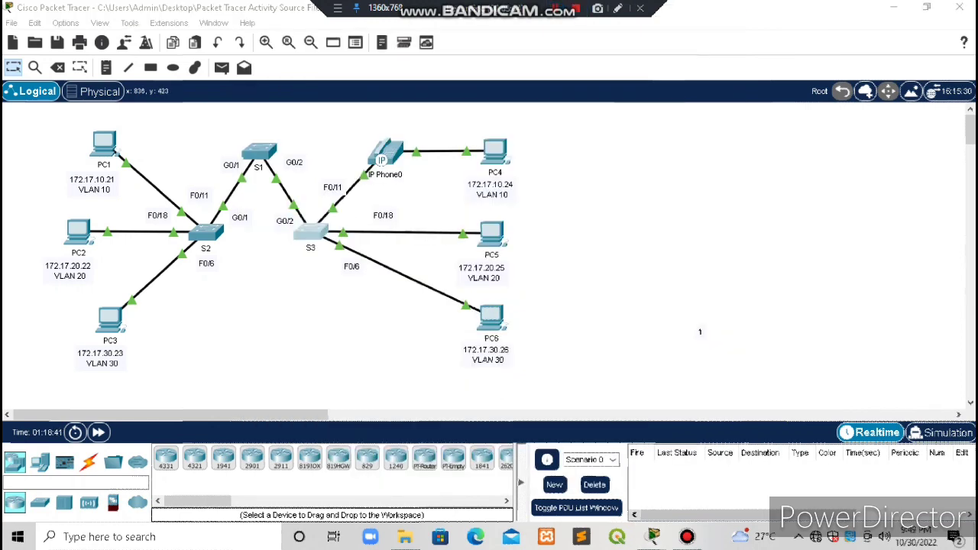
- Bring the VLAN Configuration activity instructions back into view beside the network topology
mouse_move(652, 536)
click(734, 455)
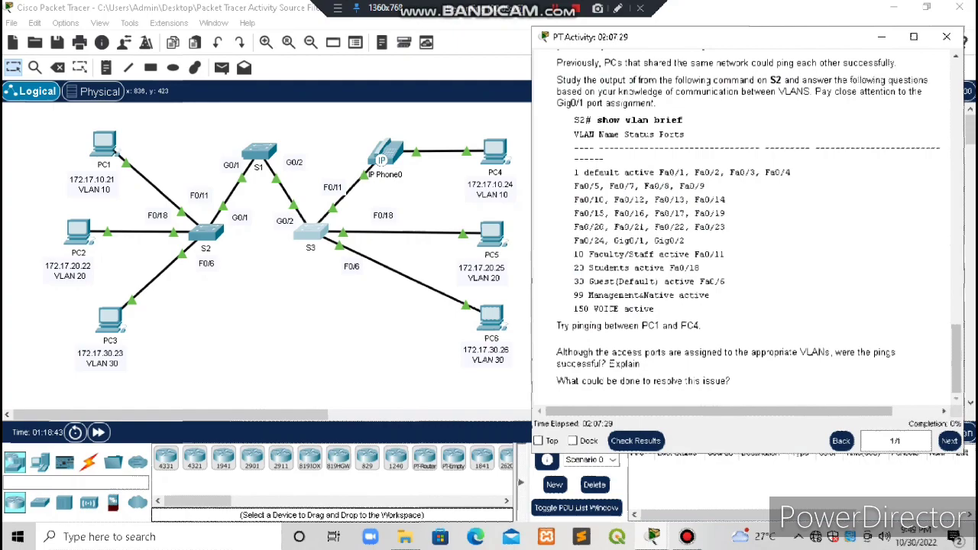
- Review Part 1, Step 2 of the activity instructions on verifying connectivity between PCs on the same network, and minimise the instructions
scroll(749, 229, up, 10)
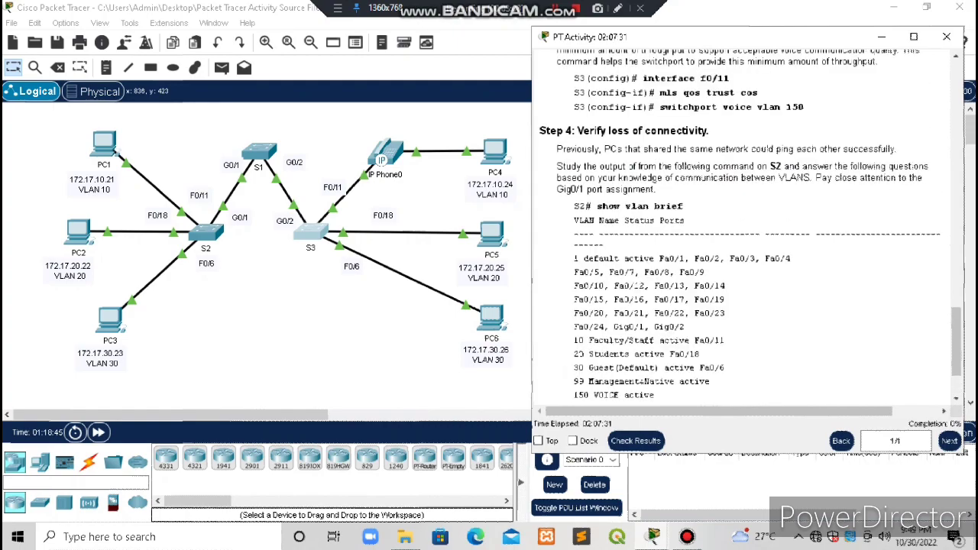
scroll(749, 229, up, 8)
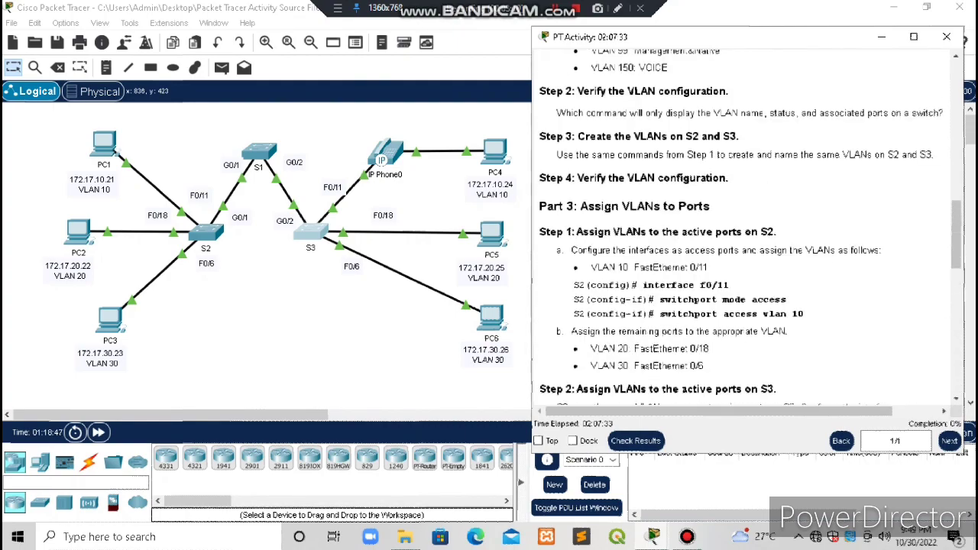
scroll(749, 229, up, 6)
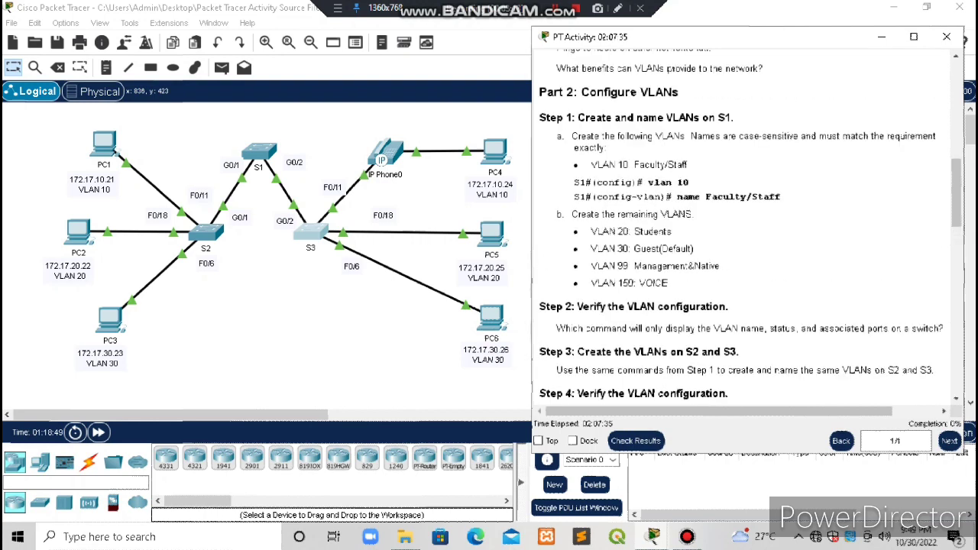
scroll(749, 229, up, 1)
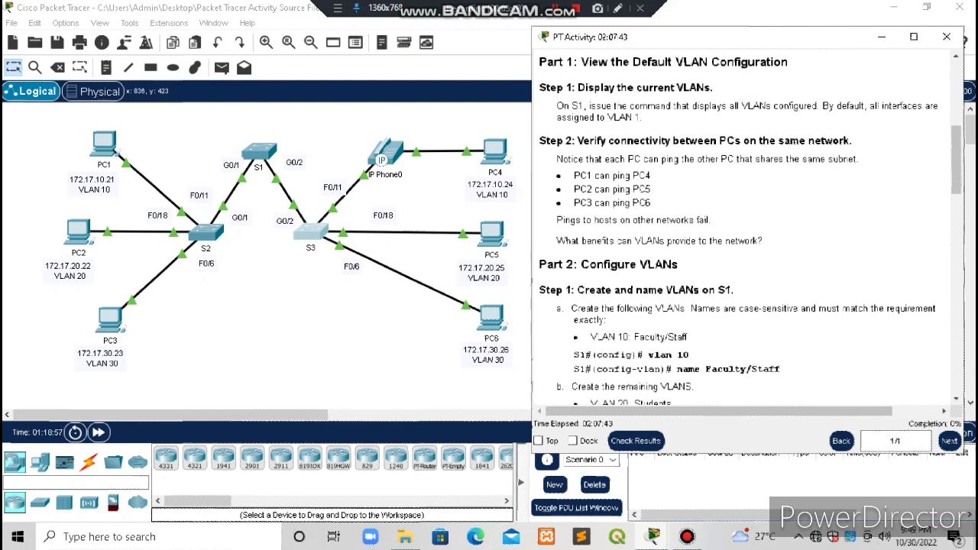
drag(557, 159, 763, 241)
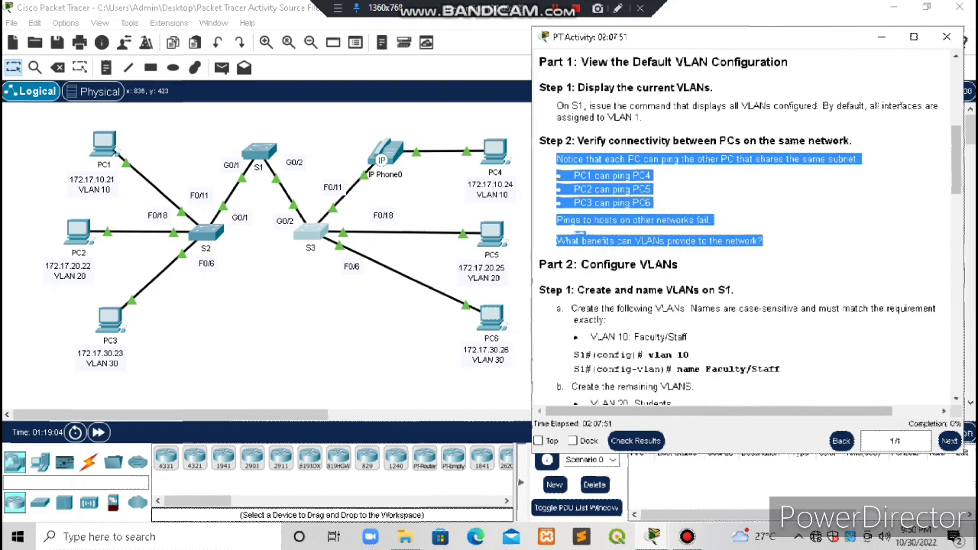
click(579, 236)
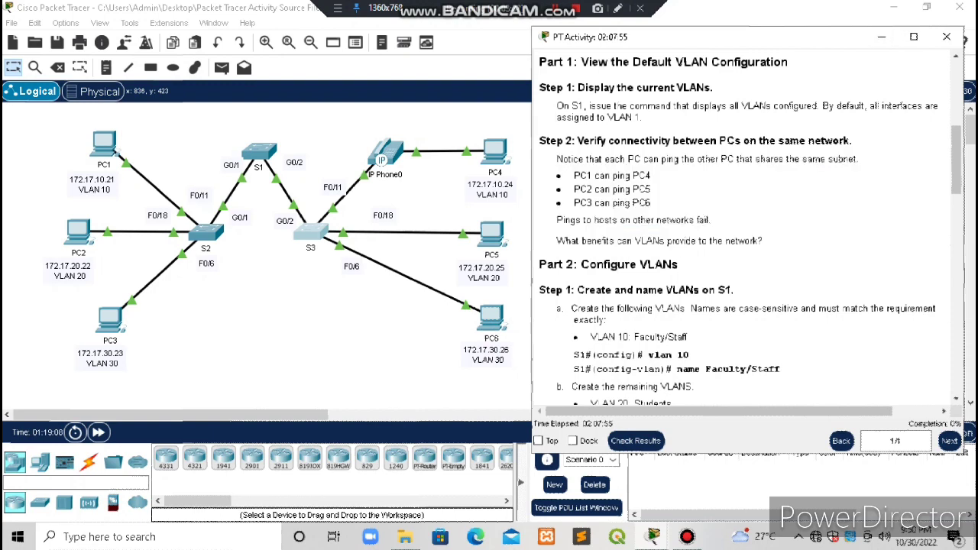
click(882, 36)
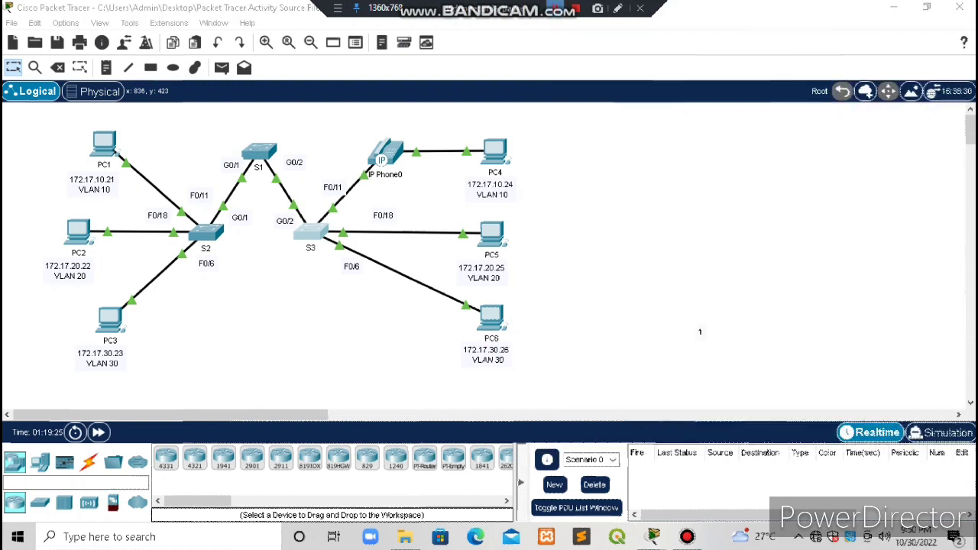
- Choose a purple fill colour but keep No Fill active, and draw a black-outlined rectangle around PC1 and its VLAN 10 label
click(151, 67)
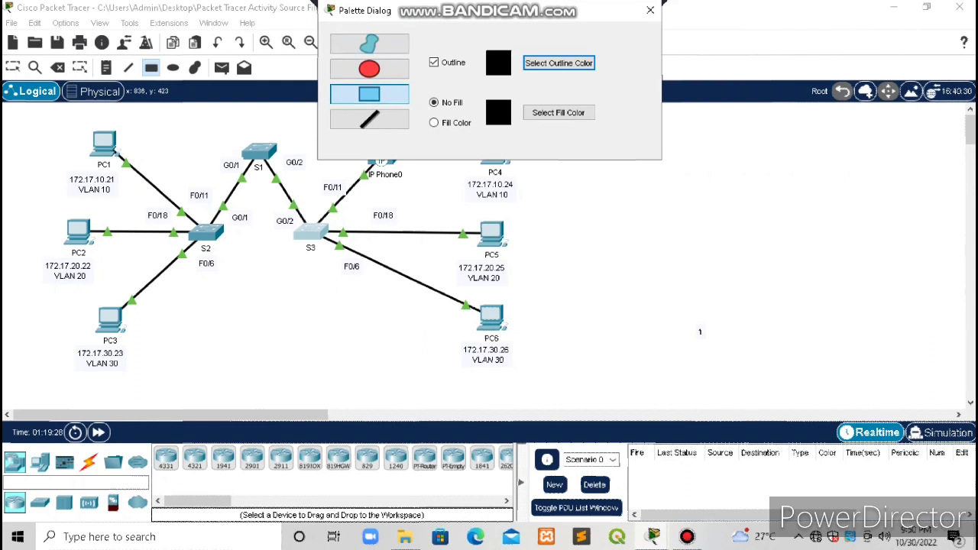
click(559, 113)
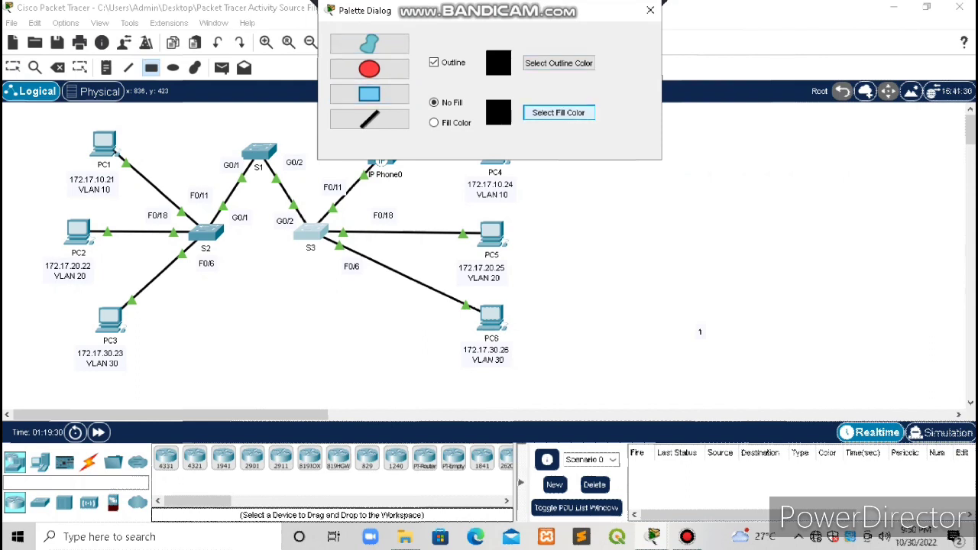
click(515, 196)
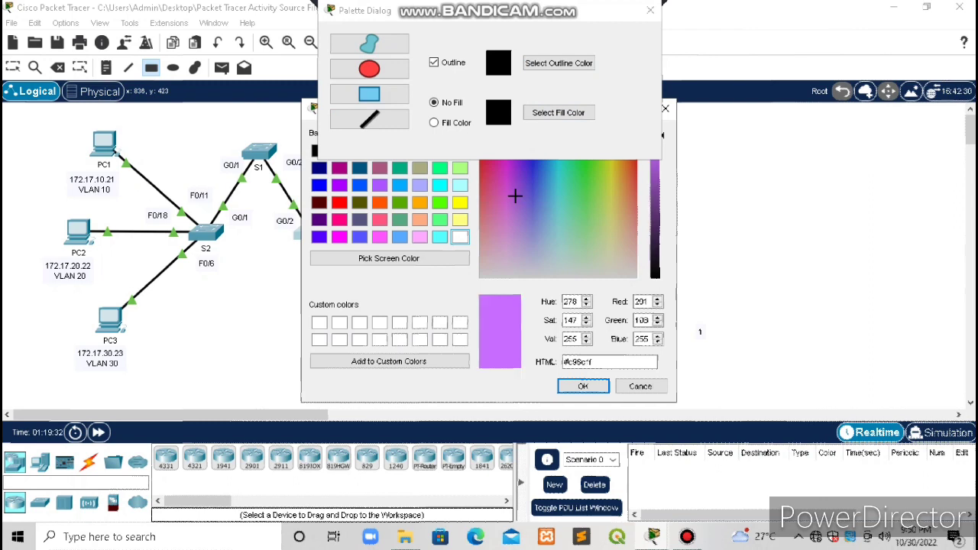
click(583, 386)
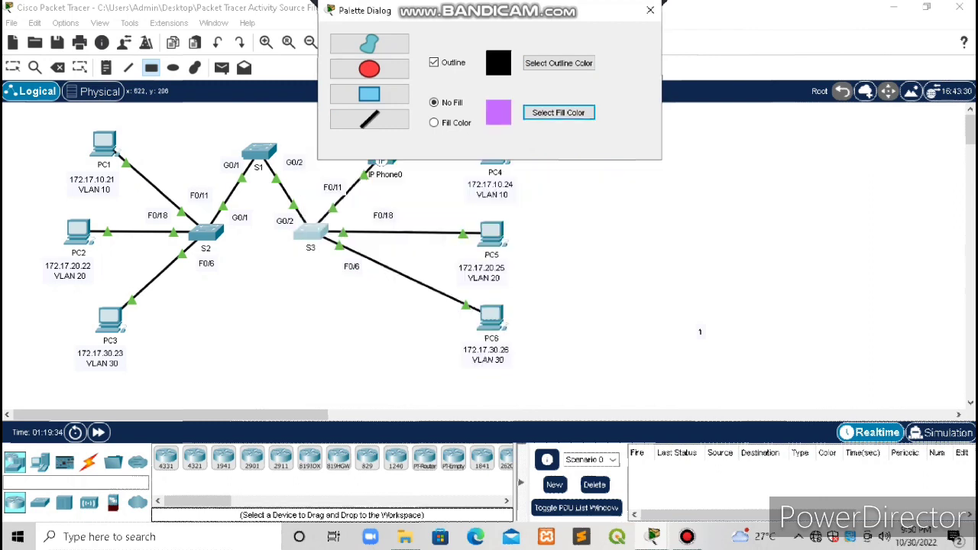
drag(44, 129, 149, 197)
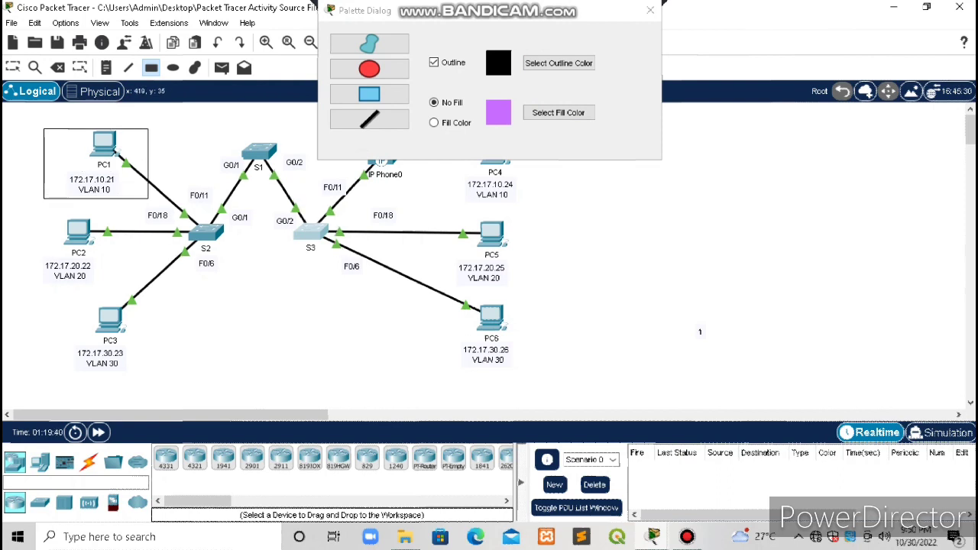
- Enable Fill Color with magenta and draw filled rectangles around PC1 and PC4 to mark the VLAN 10 hosts
click(559, 113)
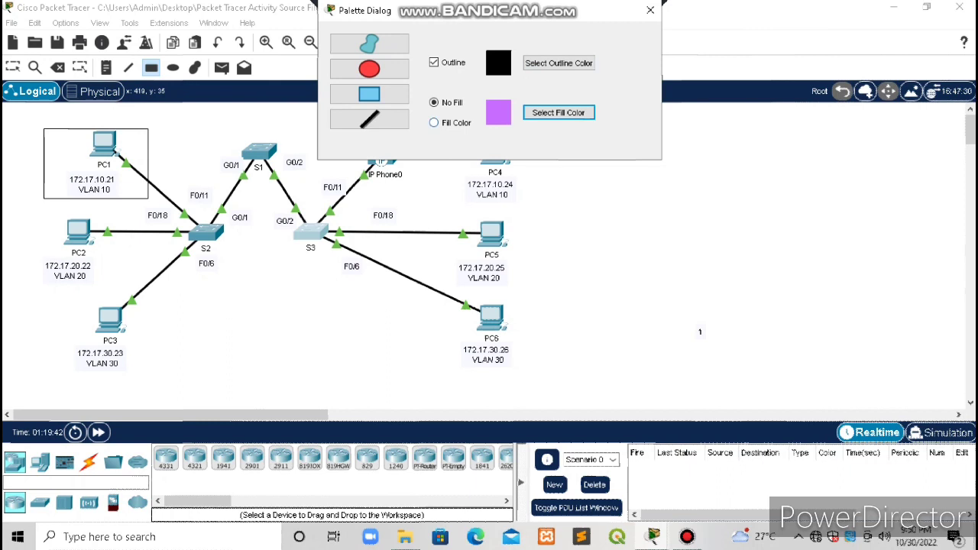
click(434, 122)
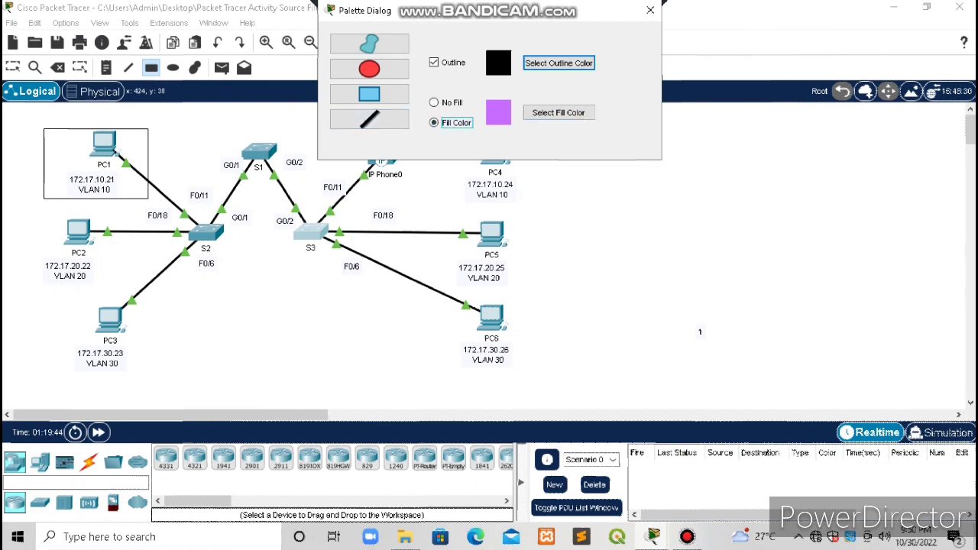
click(559, 112)
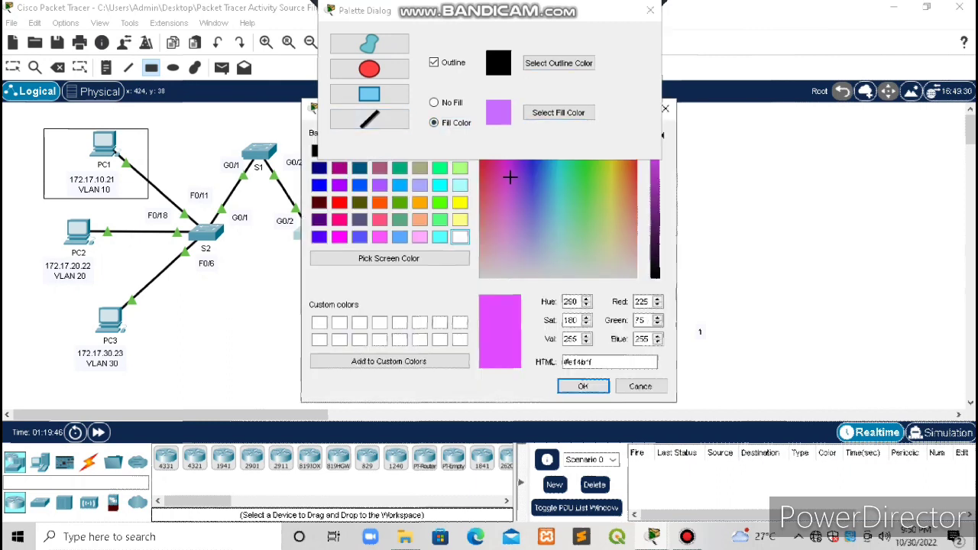
click(583, 386)
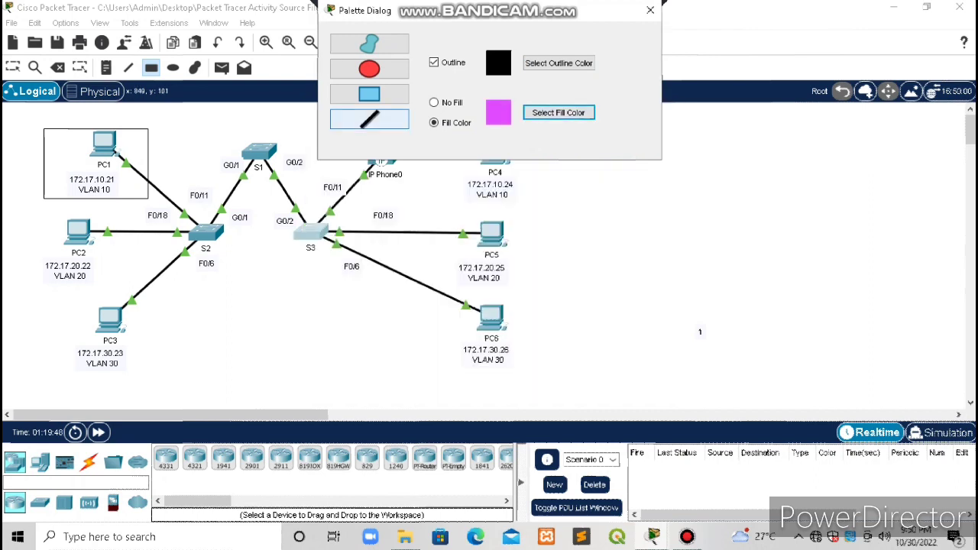
drag(55, 128, 149, 200)
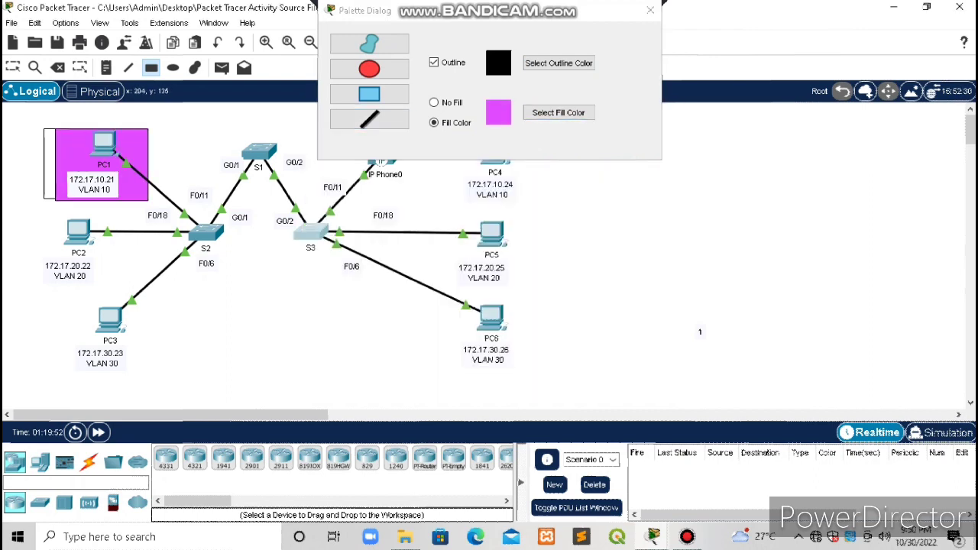
click(650, 10)
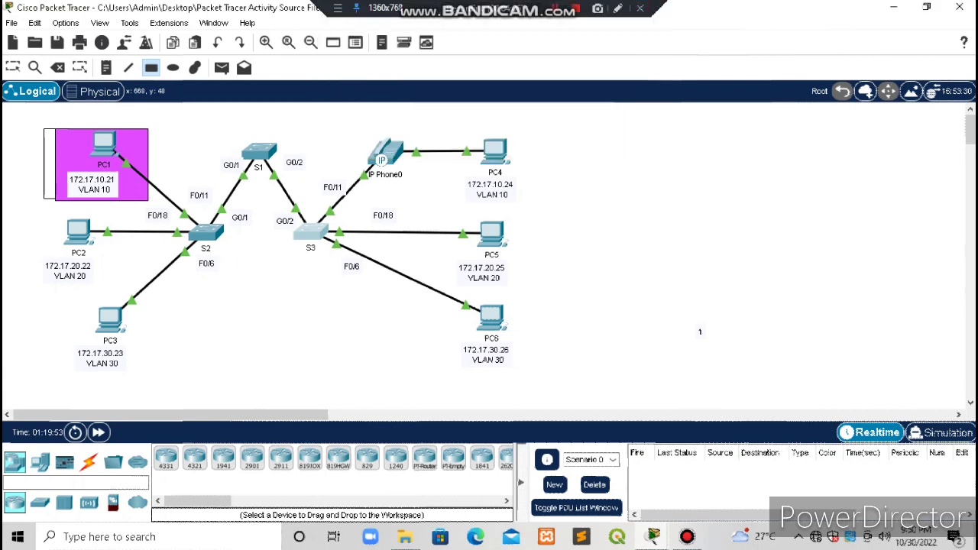
mouse_move(457, 133)
mouse_down()
mouse_move(471, 196)
mouse_move(541, 209)
mouse_up()
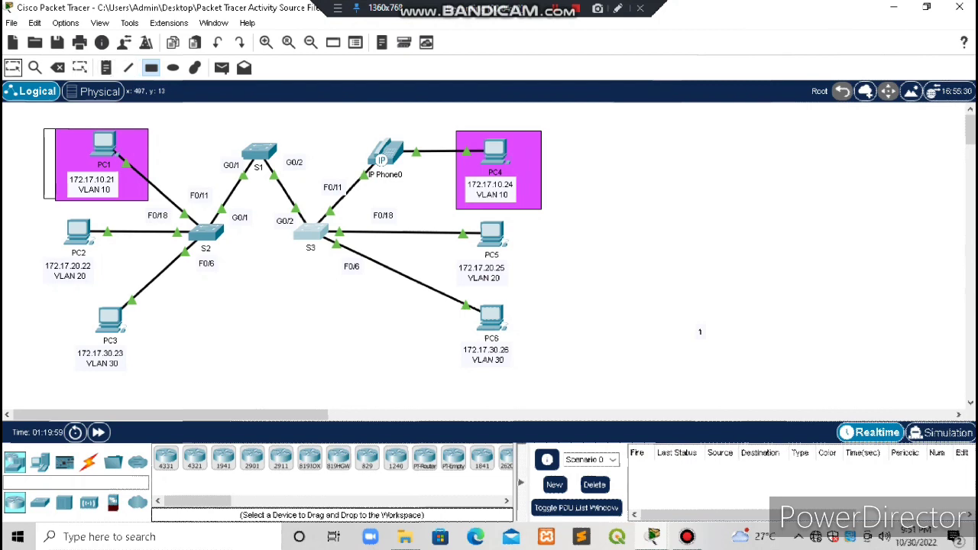
click(13, 68)
- Change the rectangle fill colour to violet and draw filled rectangles around PC2 and PC5 to mark the VLAN 20 hosts
click(151, 68)
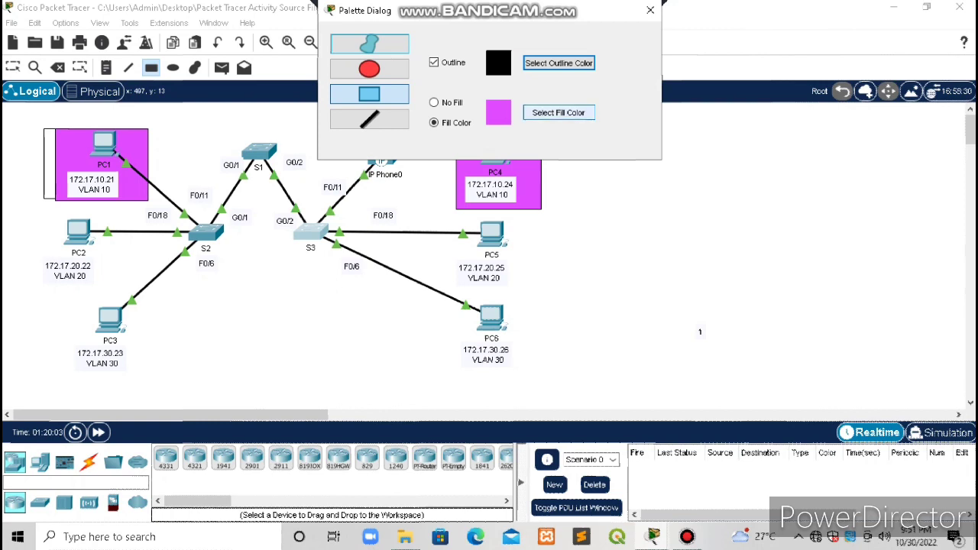
click(558, 112)
drag(525, 192, 526, 192)
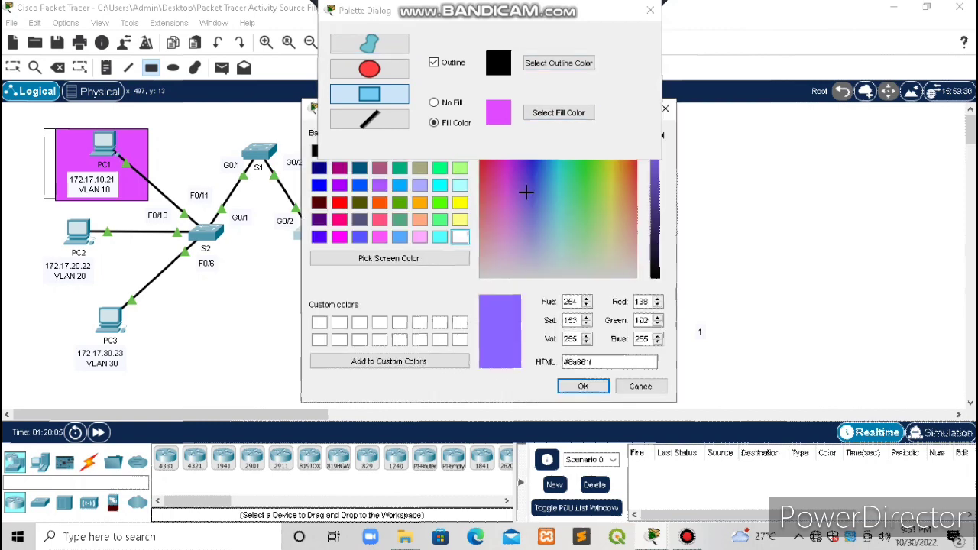
click(583, 386)
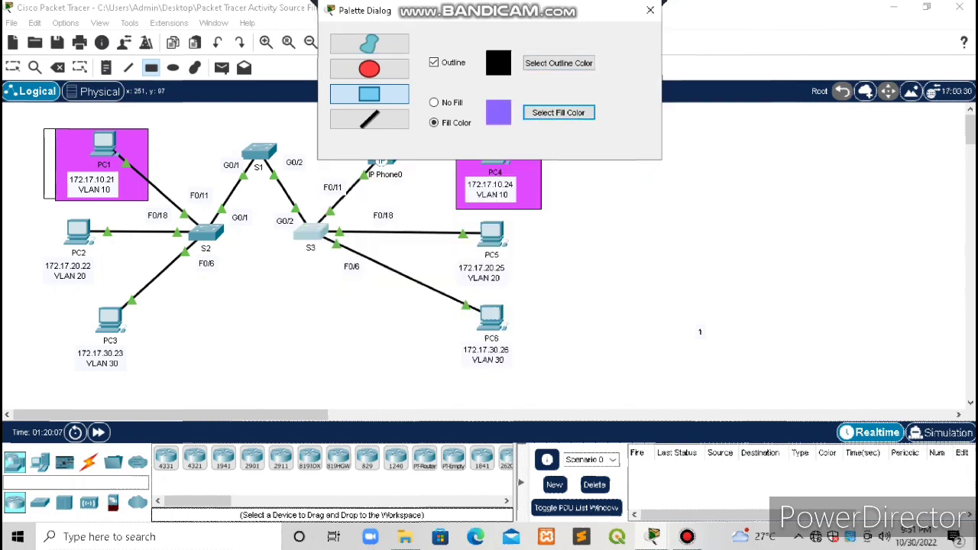
drag(34, 214, 112, 289)
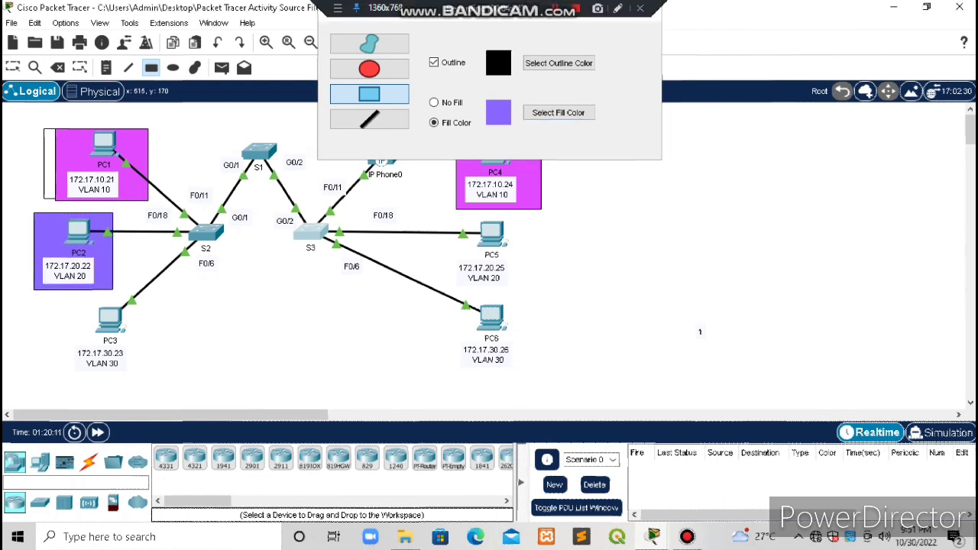
drag(450, 217, 533, 292)
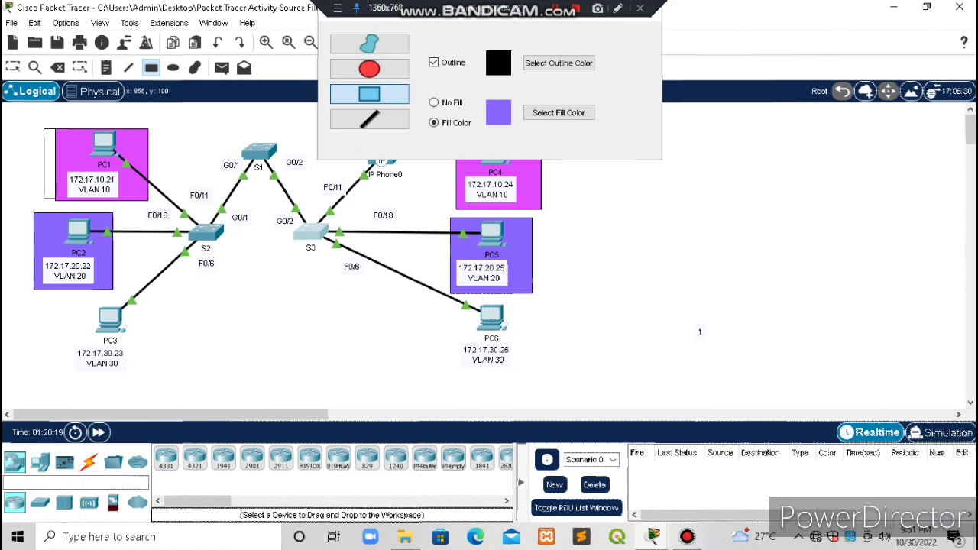
- Change the rectangle fill colour to light green and draw filled rectangles around PC3 and PC6 to mark the VLAN 30 hosts
click(559, 112)
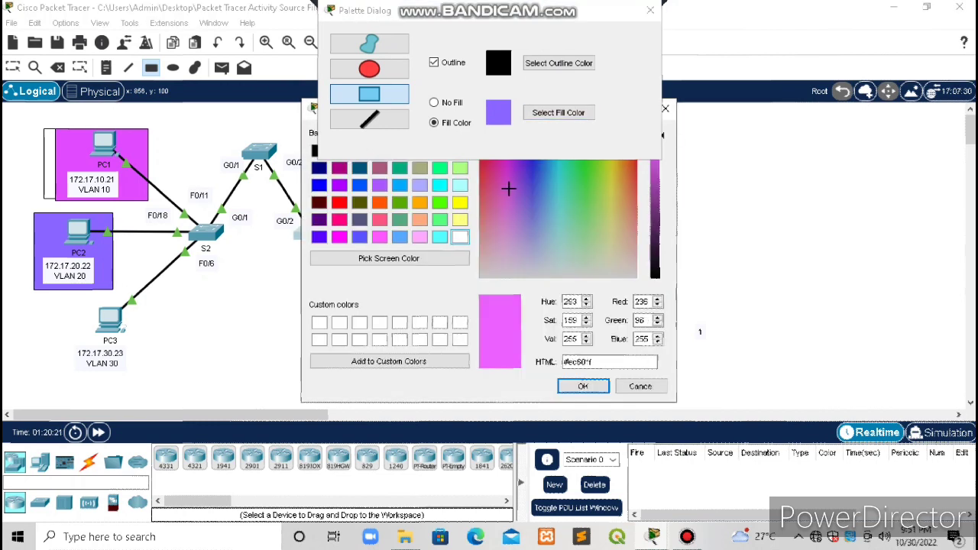
click(574, 183)
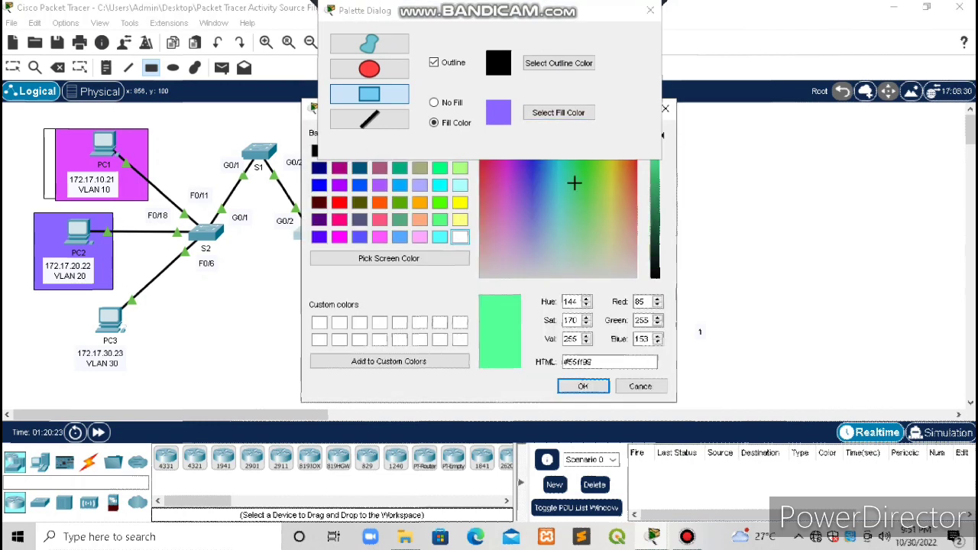
click(584, 386)
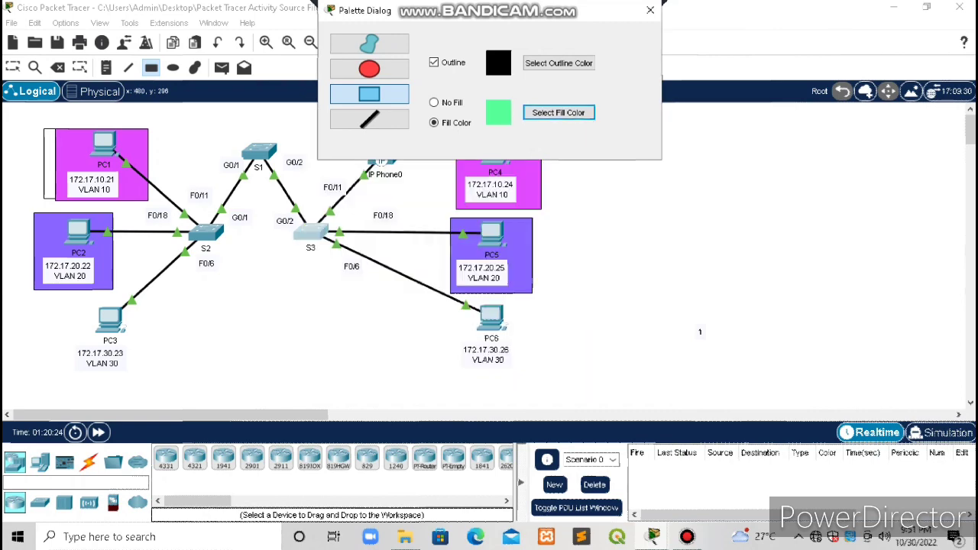
mouse_move(72, 302)
mouse_down()
mouse_move(110, 383)
mouse_move(147, 387)
mouse_up()
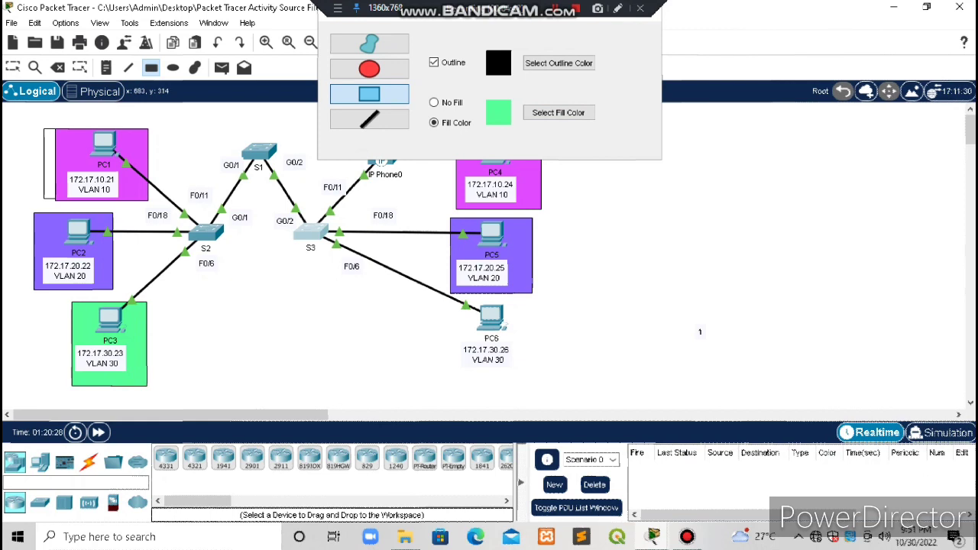
drag(455, 304, 529, 377)
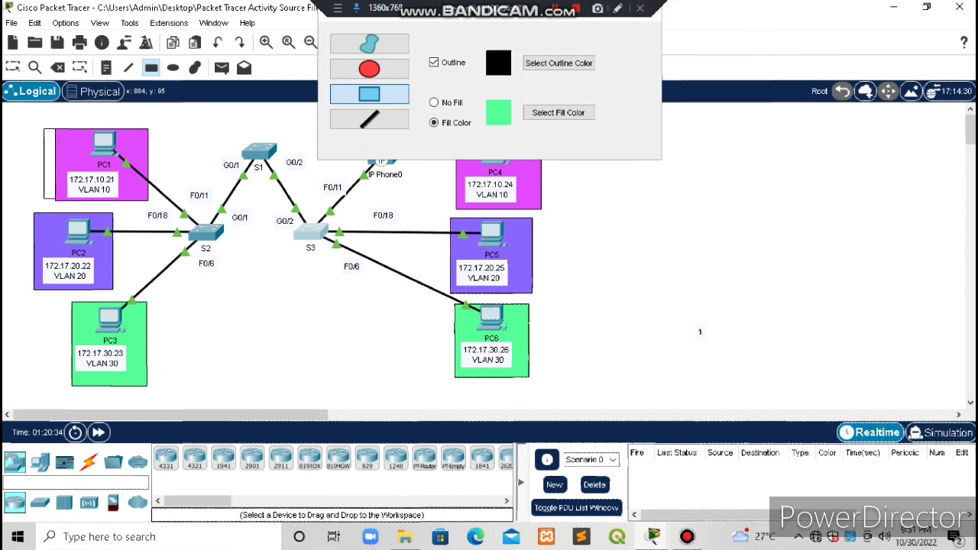
click(650, 13)
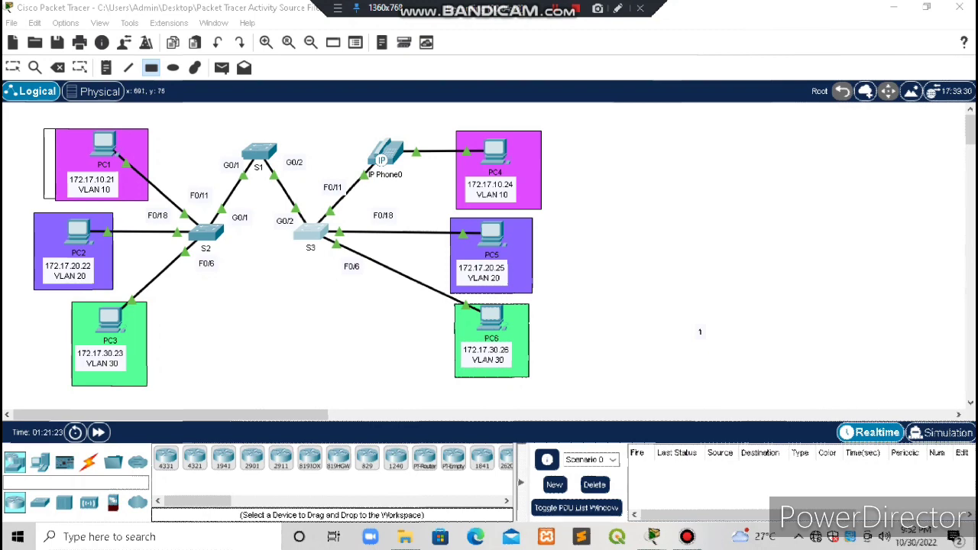
click(13, 67)
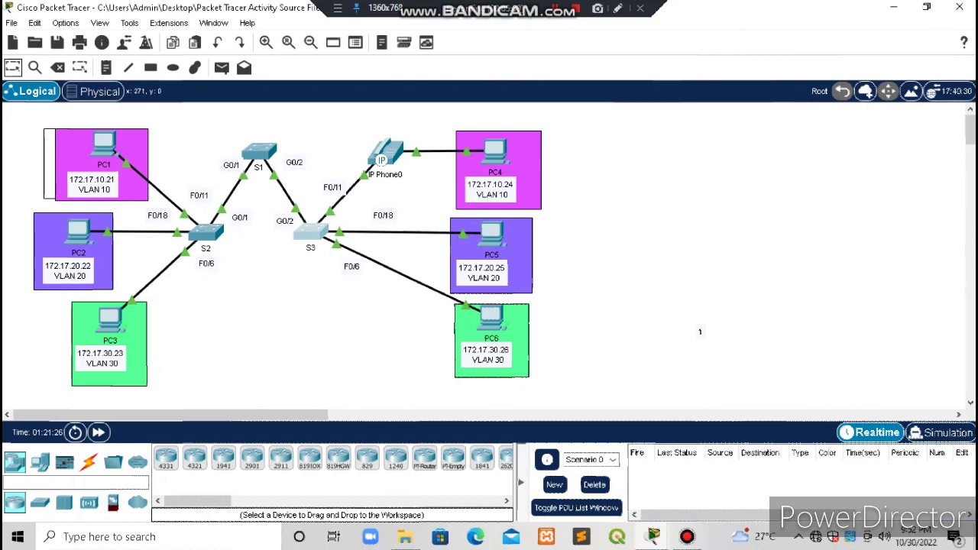
- Copy PC4's IPv4 address 172.17.10.24 from its IP configuration and close the PC4 window
click(493, 151)
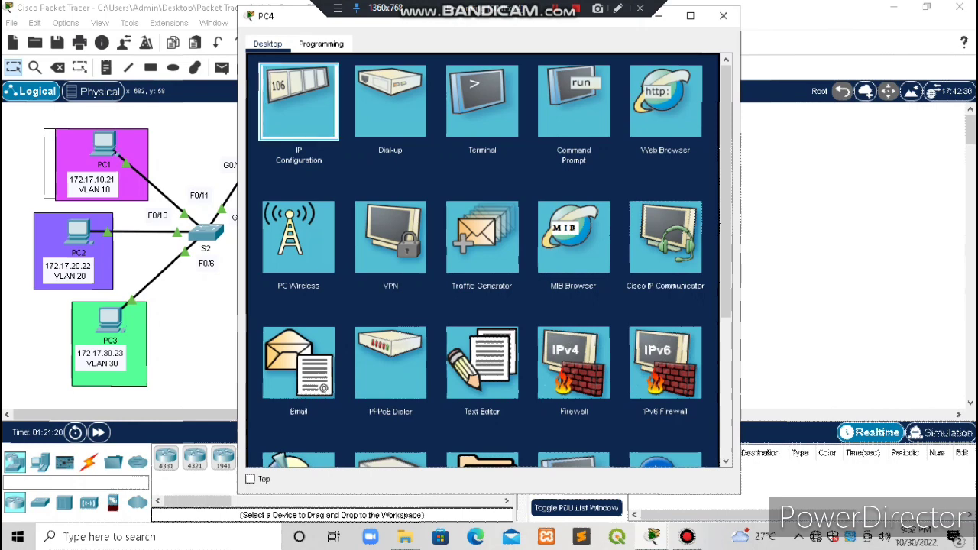
click(298, 96)
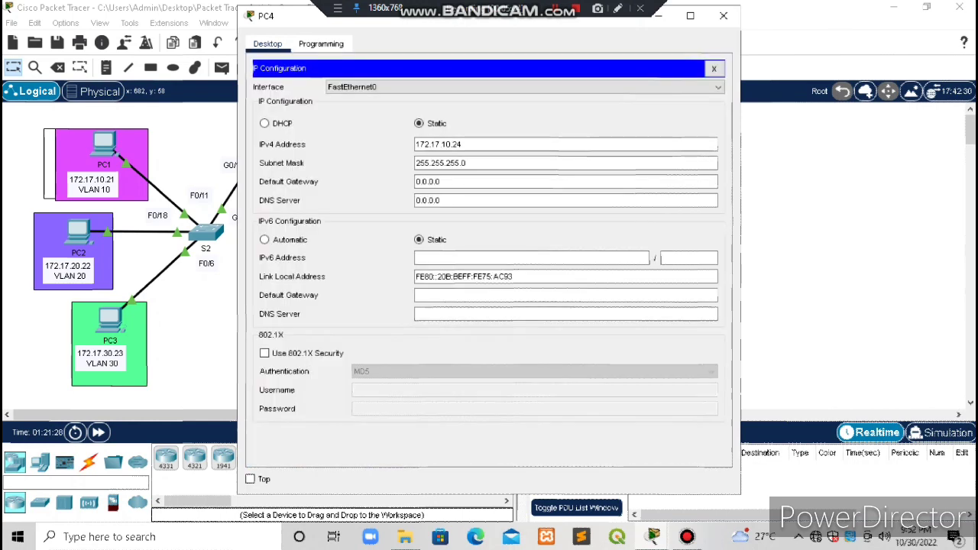
double_click(458, 144)
key(ctrl+c)
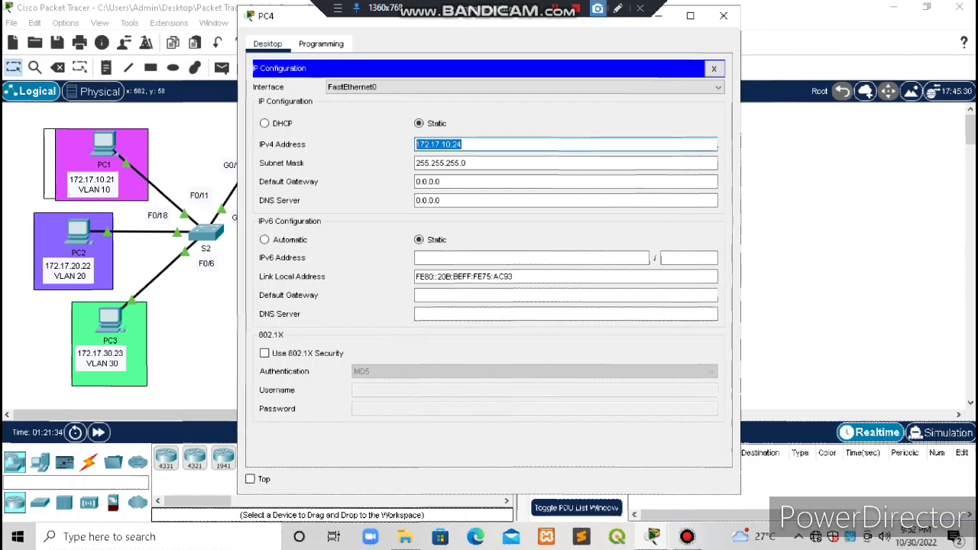
click(724, 16)
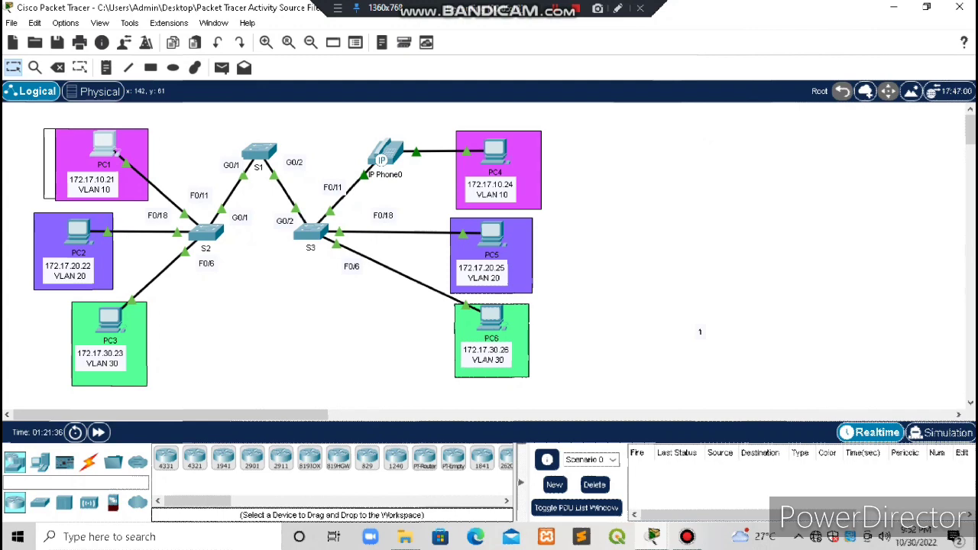
- Ping PC4 at 172.17.10.24 from PC1's Command Prompt using the copied address, and close the PC1 window
click(115, 153)
click(115, 152)
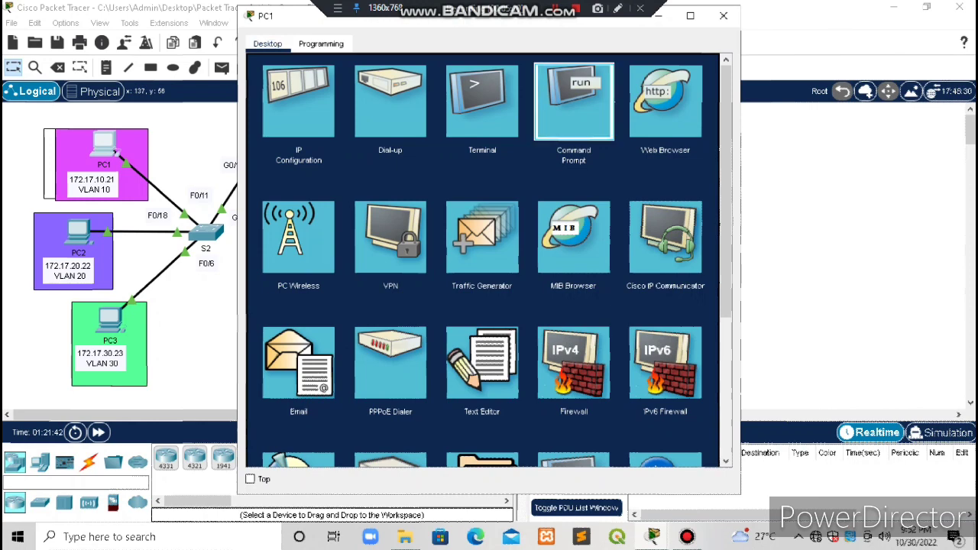
click(574, 99)
text(p)
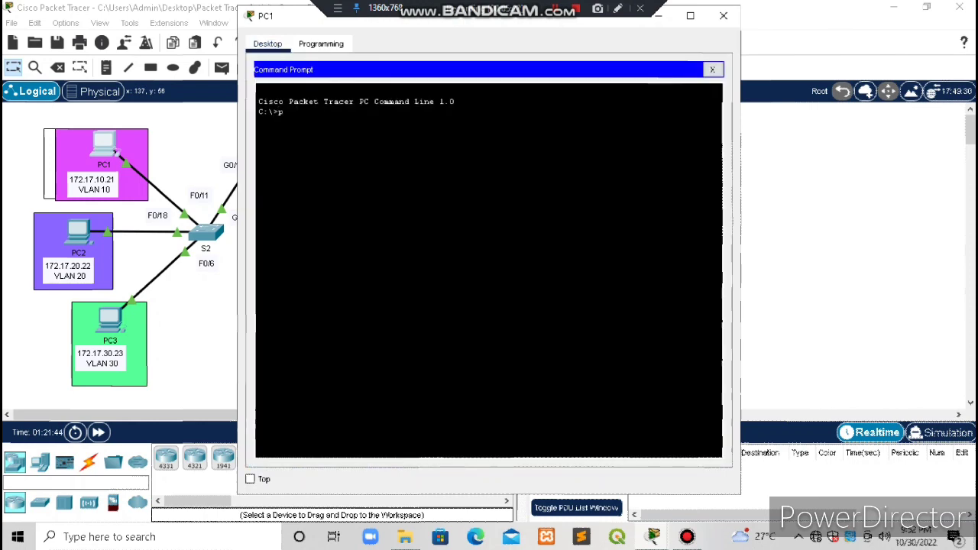
text(ing)
right_click(358, 119)
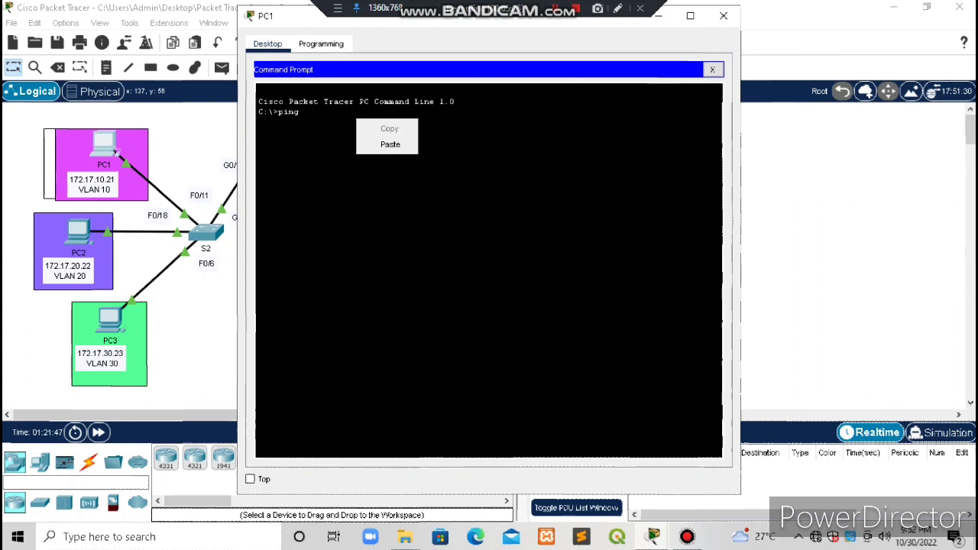
click(389, 142)
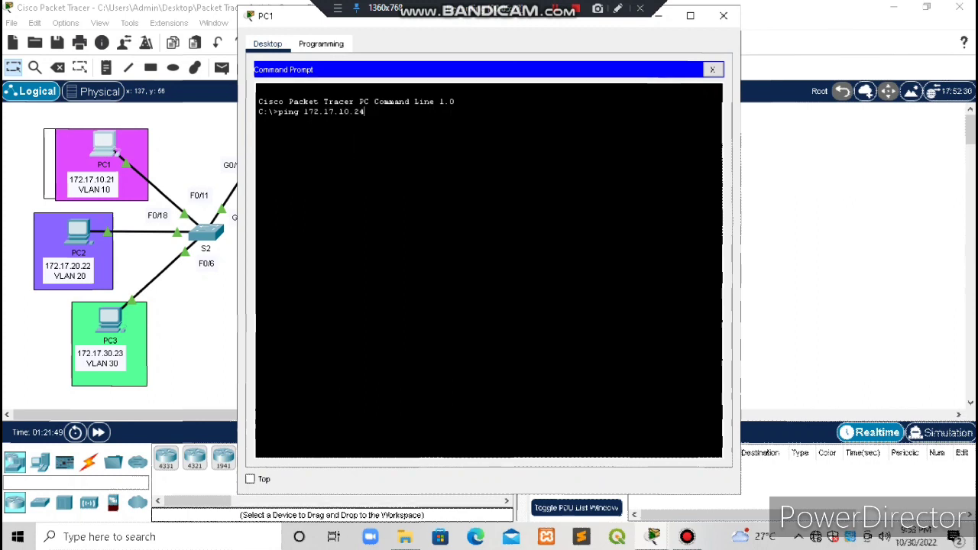
key(Return)
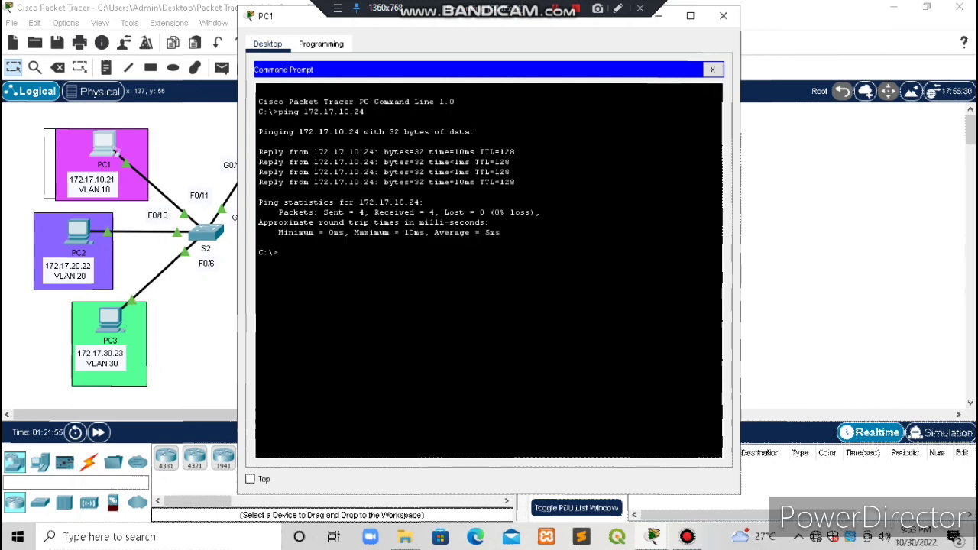
click(724, 15)
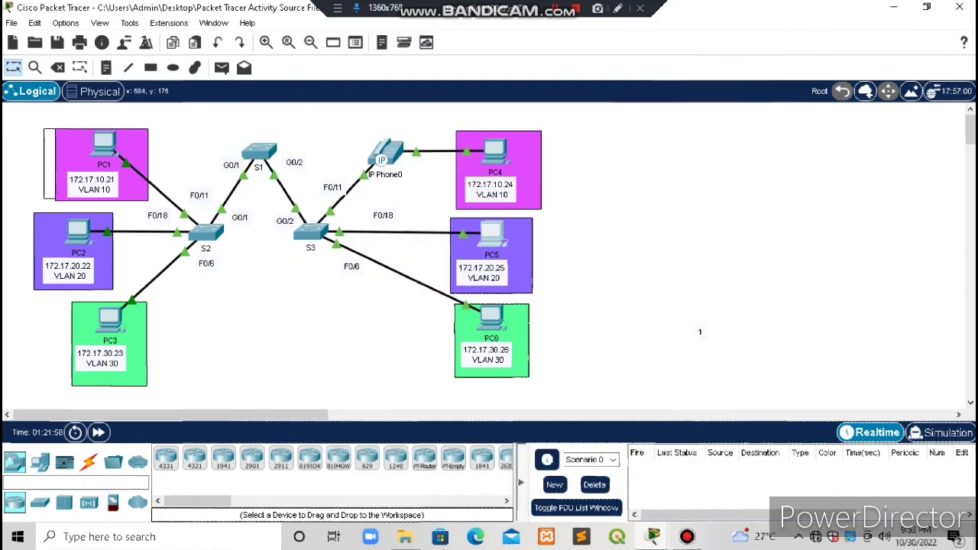
- Copy PC5's IPv4 address 172.17.20.25 from its IP configuration and close the PC5 window
click(491, 237)
click(489, 229)
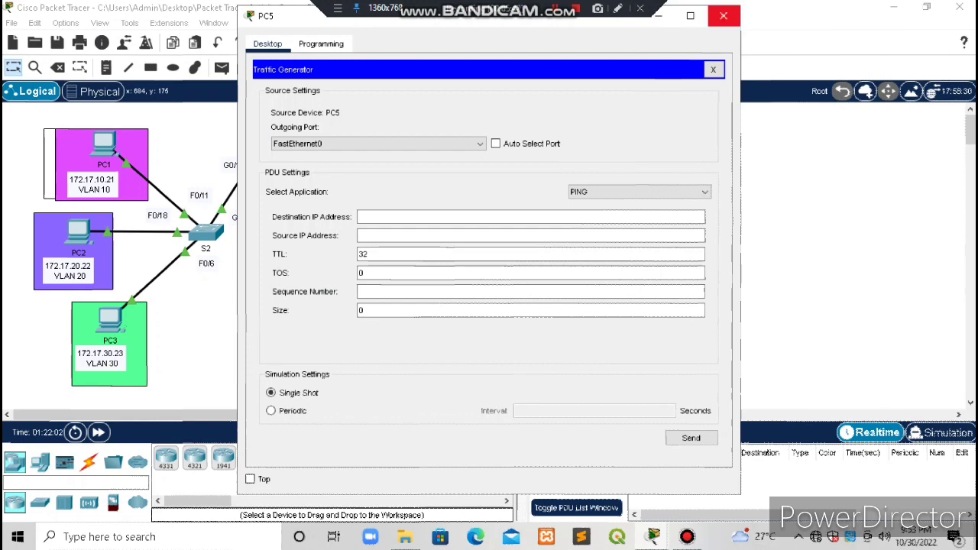
click(723, 15)
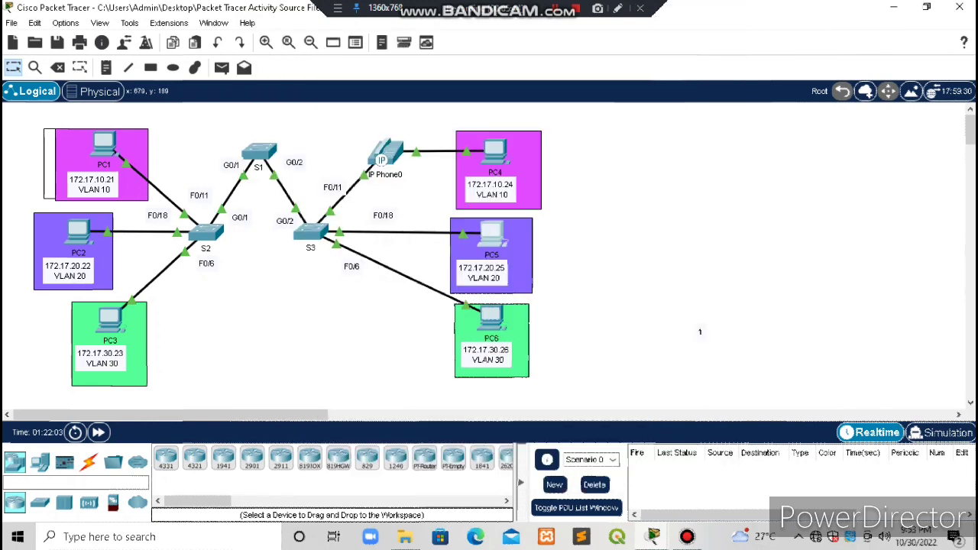
click(492, 239)
click(299, 107)
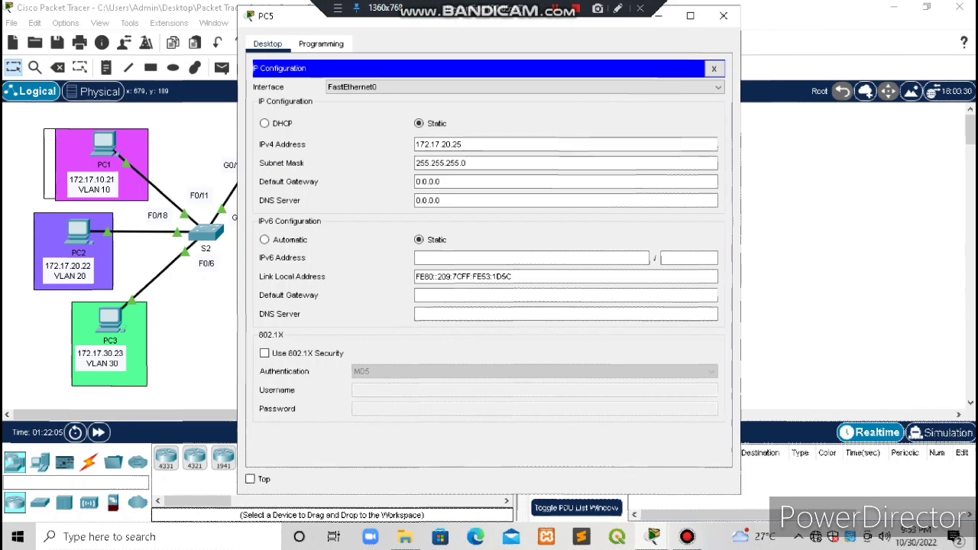
drag(464, 145, 416, 145)
key(ctrl+c)
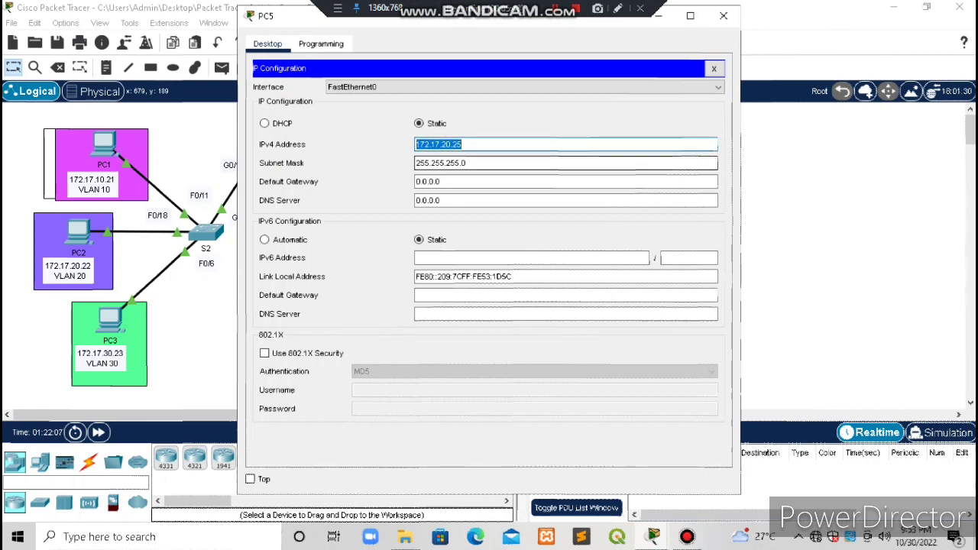
click(723, 15)
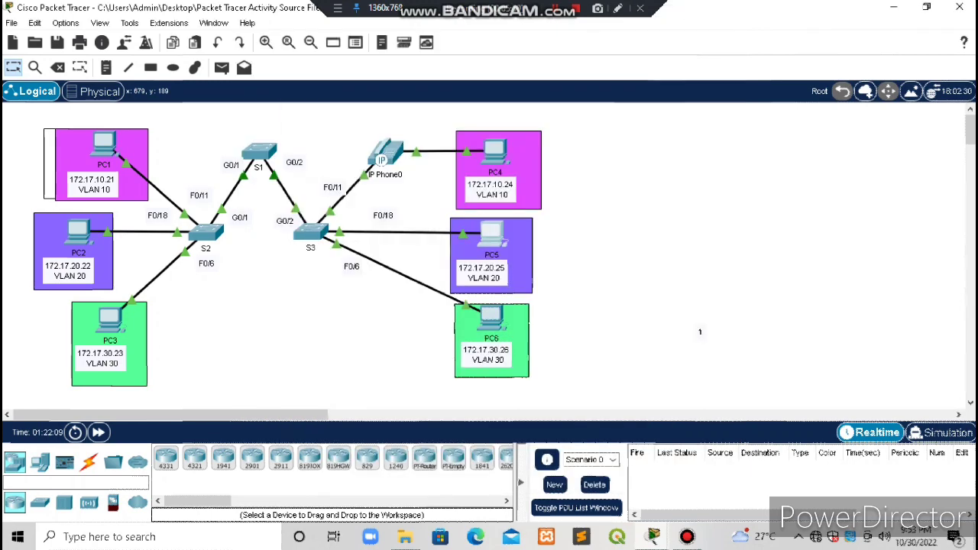
- Ping PC5 at 172.17.20.25 from PC2's Command Prompt using the copied address, and close the PC2 window
click(78, 231)
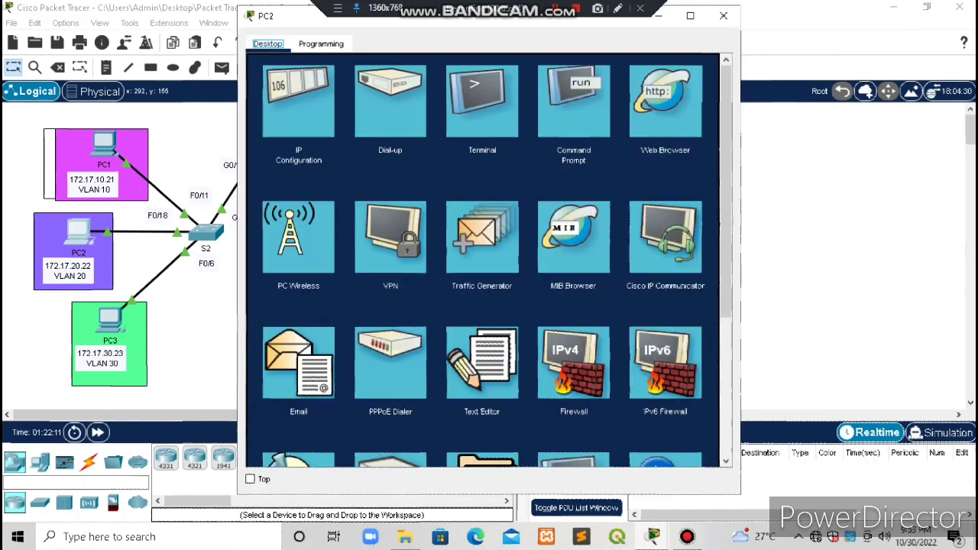
click(581, 95)
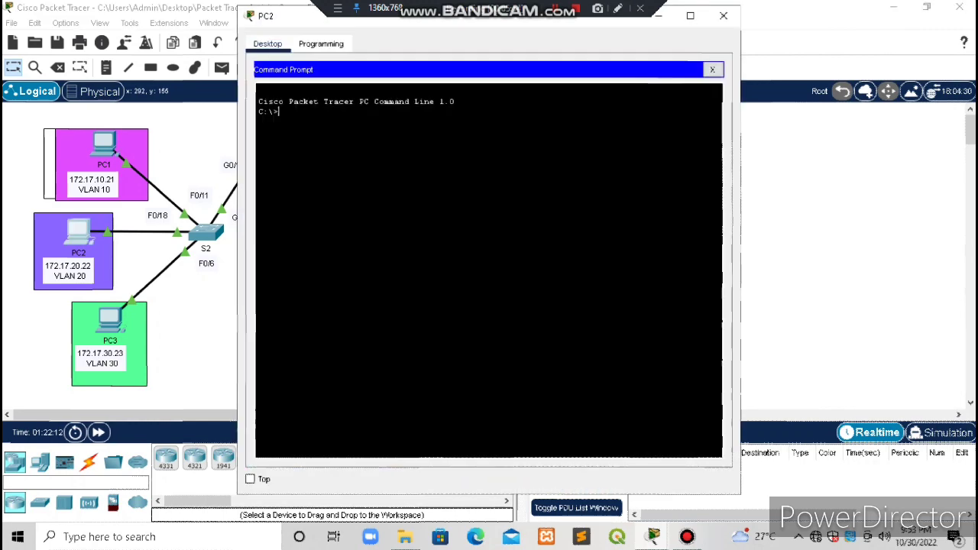
text(pi)
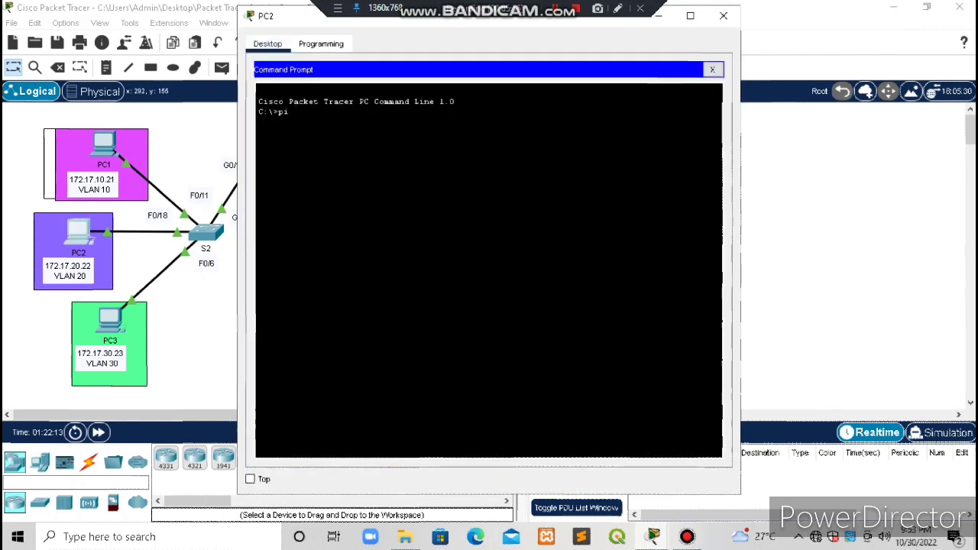
text(ng)
right_click(354, 119)
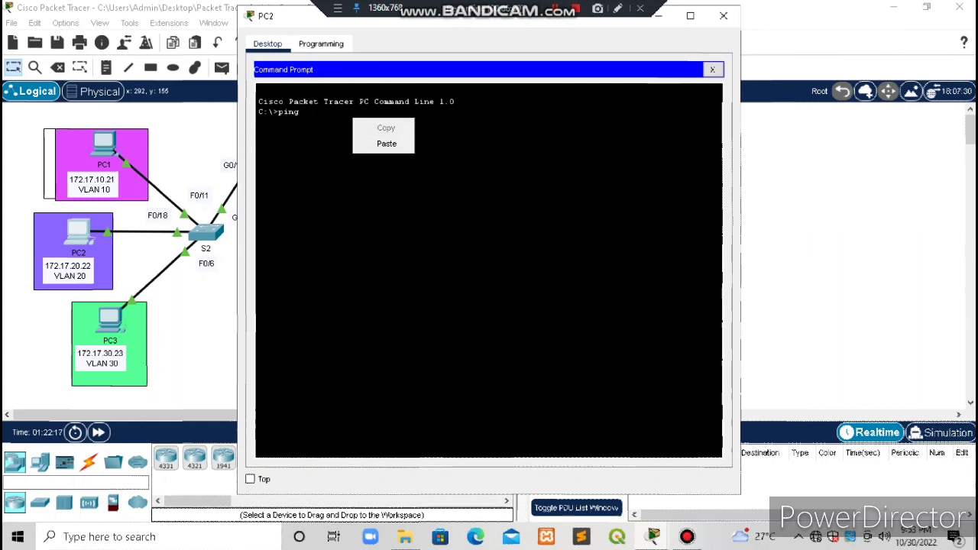
click(383, 142)
key(Return)
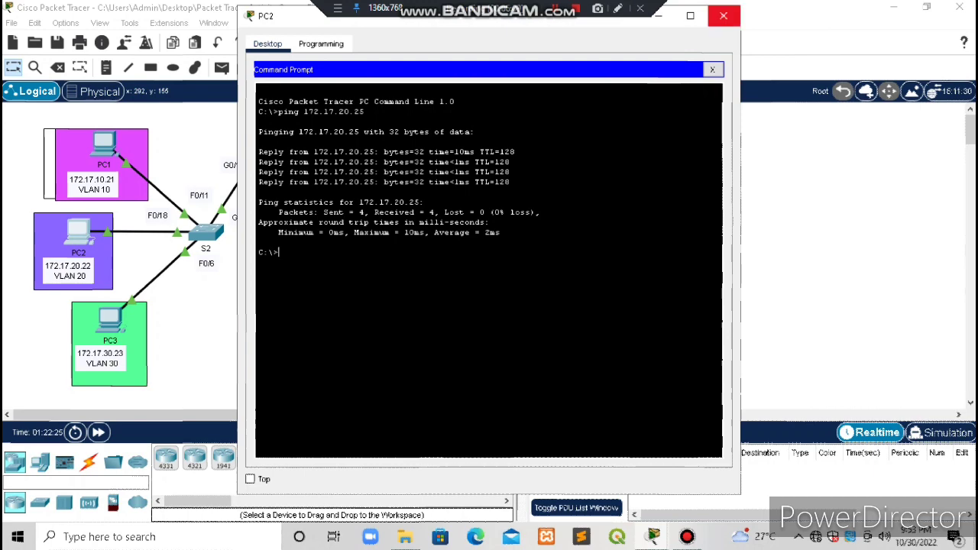
click(723, 15)
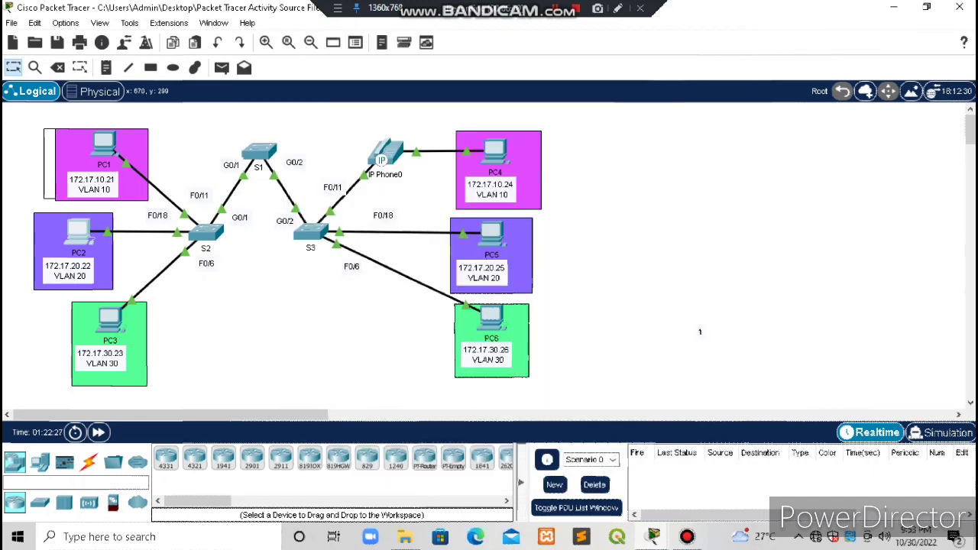
- Copy PC6's IPv4 address 172.17.30.26 from its IP configuration and close the PC6 window
click(487, 317)
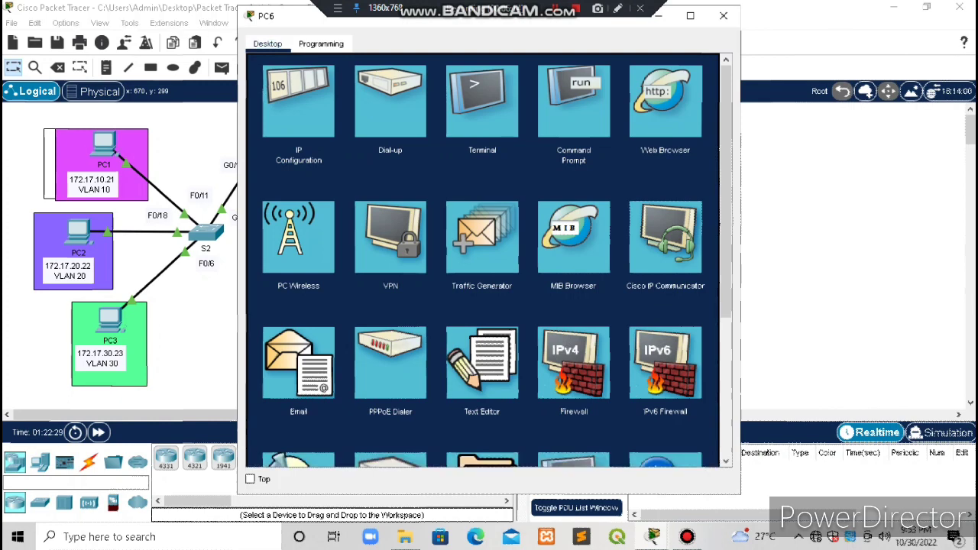
click(298, 101)
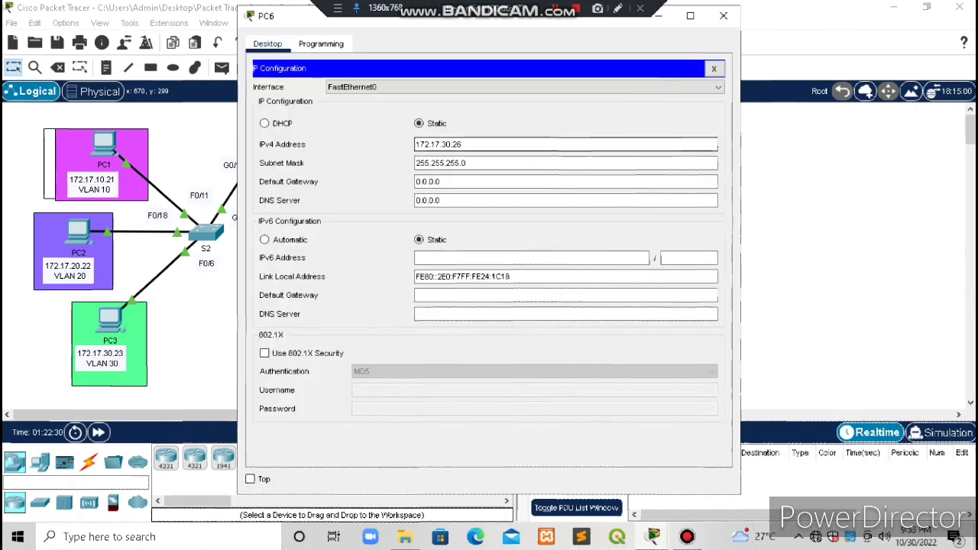
double_click(440, 144)
key(ctrl+c)
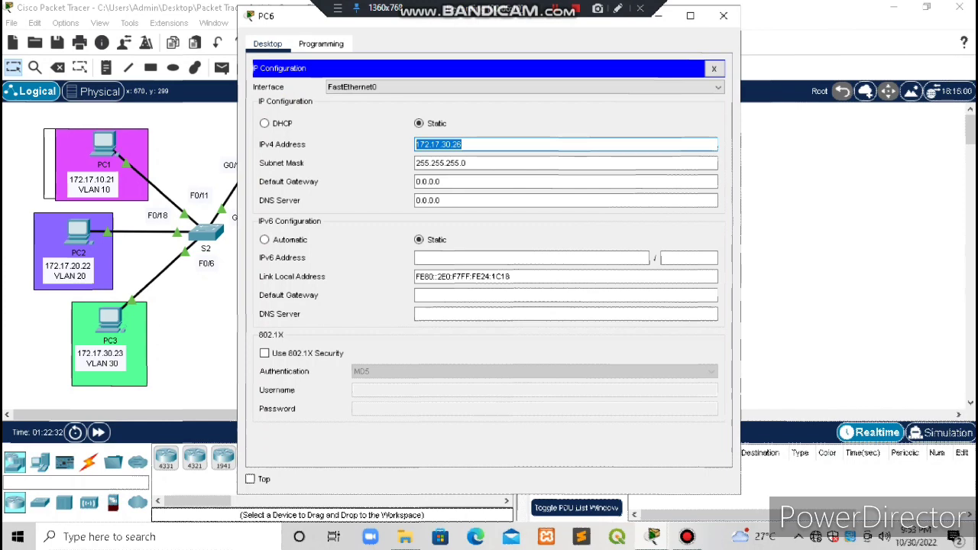
click(724, 15)
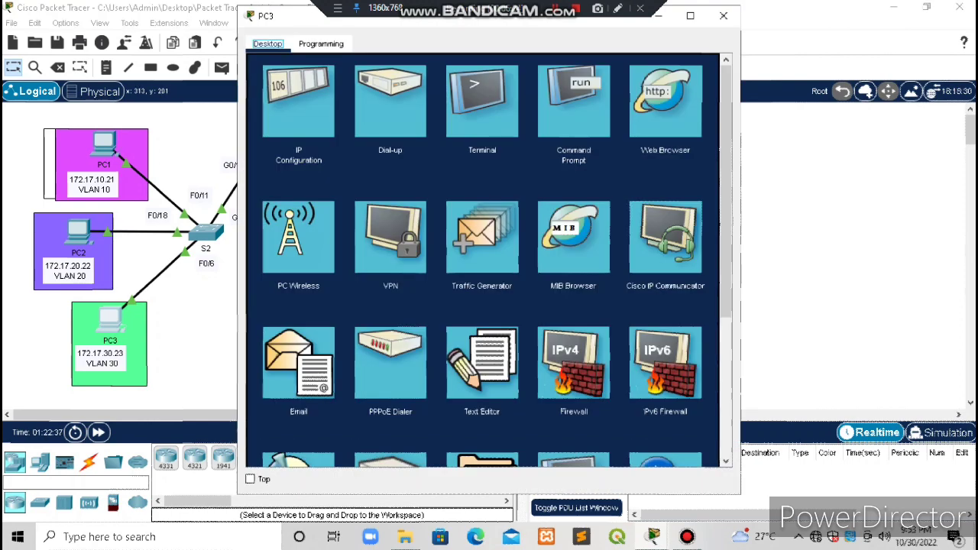
- Ping PC6 at 172.17.30.26 from PC3's Command Prompt using the copied address, and close the PC3 window
click(573, 102)
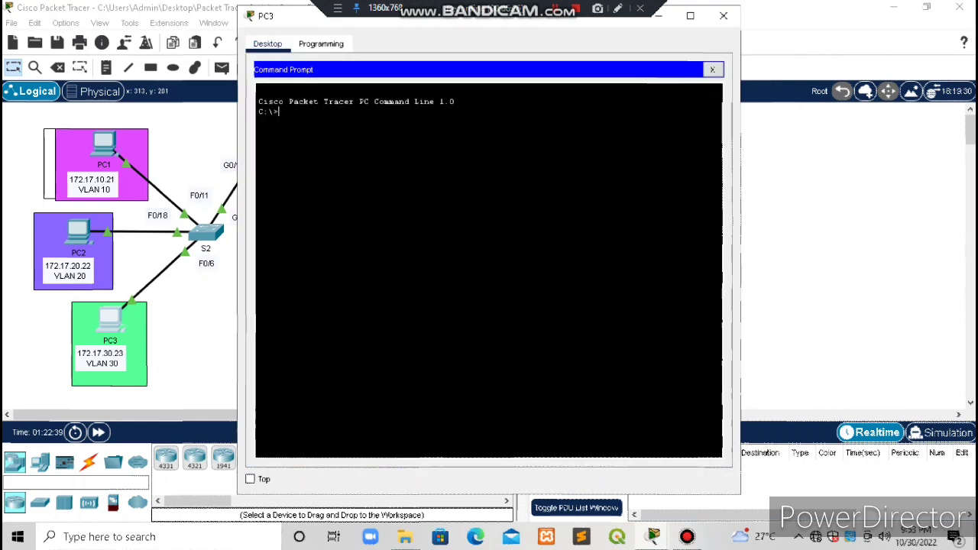
text(ping)
right_click(324, 120)
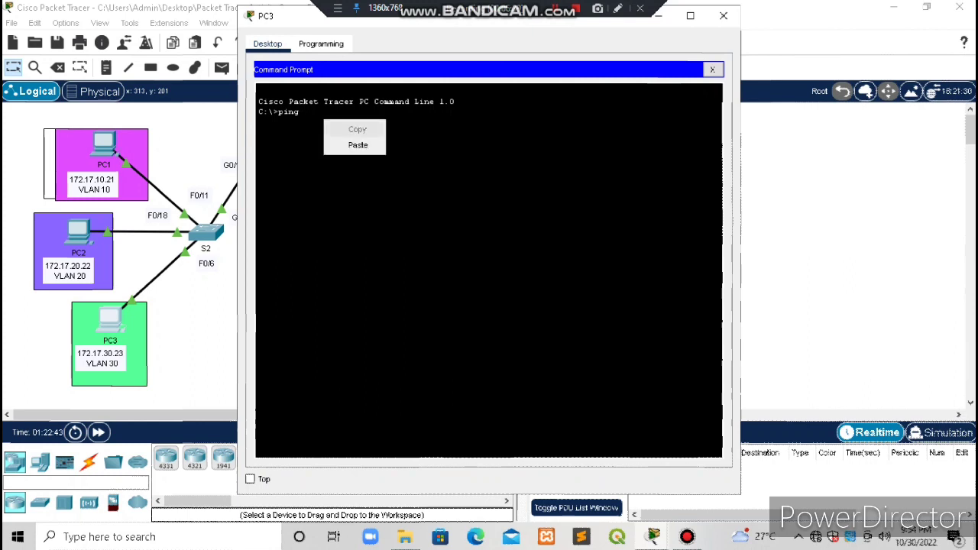
click(354, 144)
key(Return)
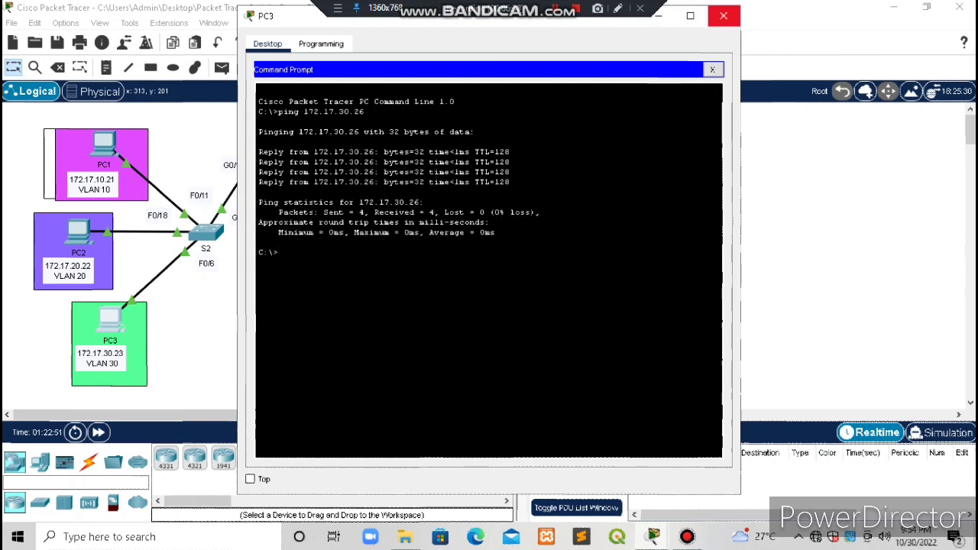
click(724, 15)
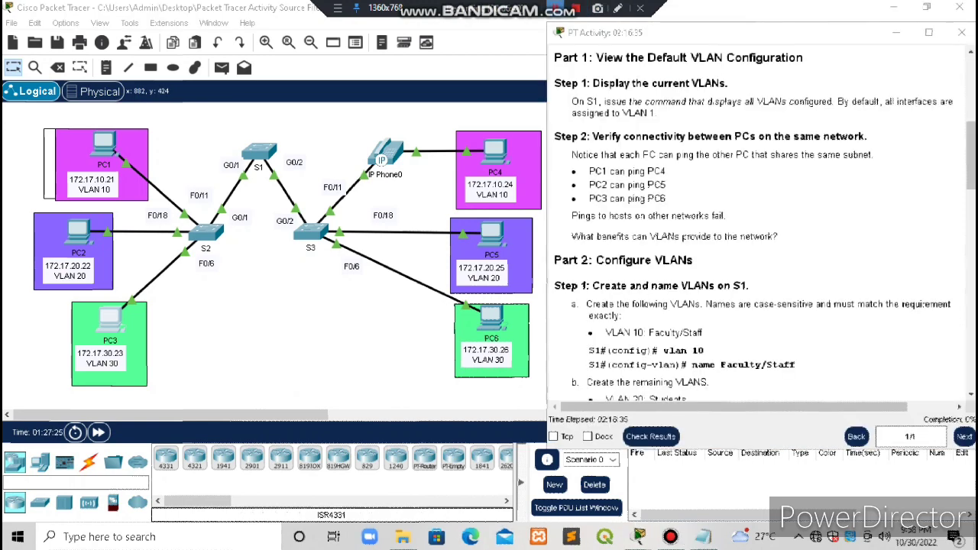
- Read the Part 2: Configure VLANs instructions for creating and naming VLANs on S1, and minimize the activity window
scroll(764, 221, down, 3)
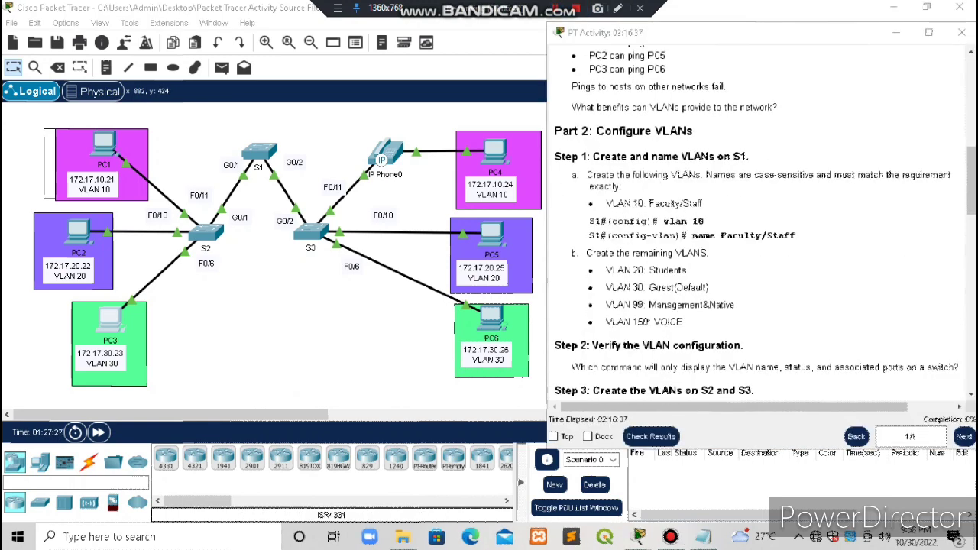
drag(555, 131, 694, 132)
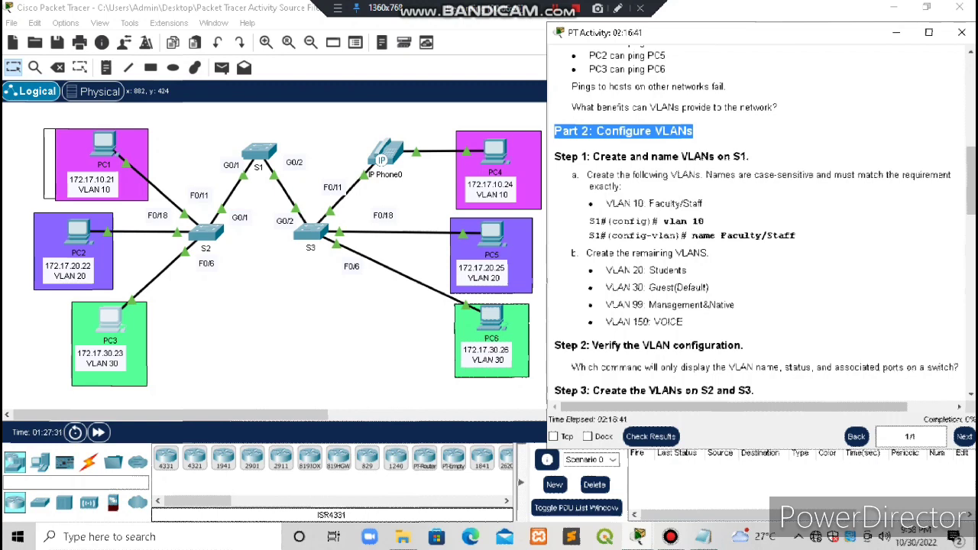
click(718, 143)
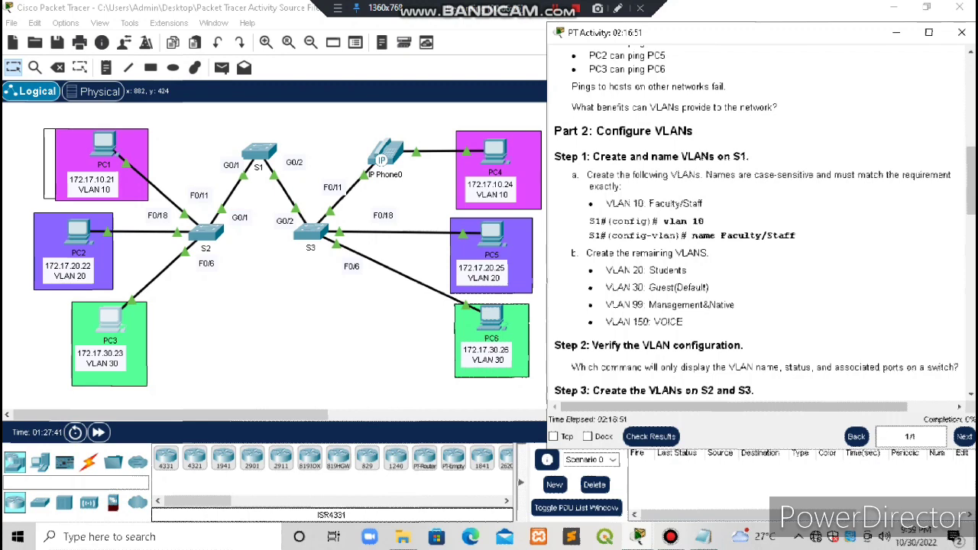
click(897, 32)
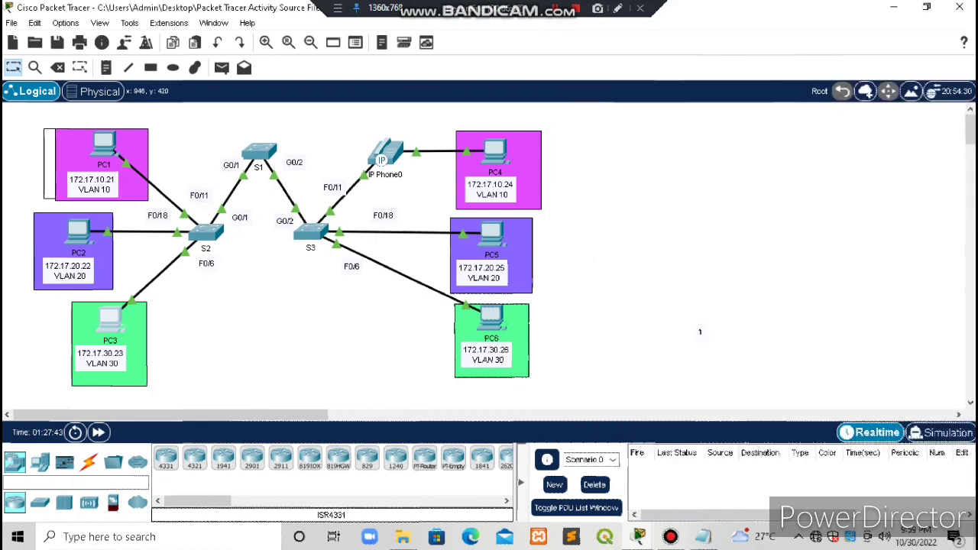
- Bring up the Notepad list of VLAN numbers and names, and open switch S1's command line alongside it
click(703, 537)
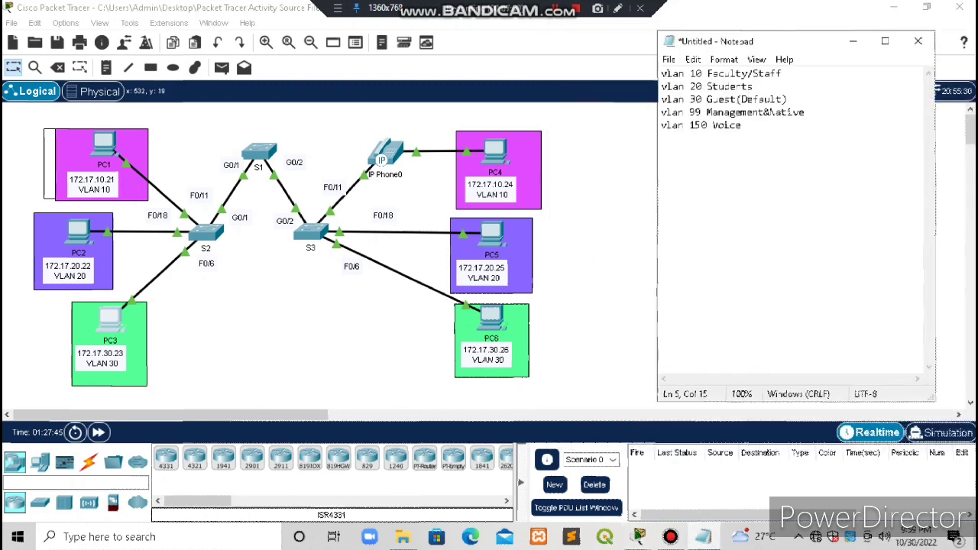
click(260, 153)
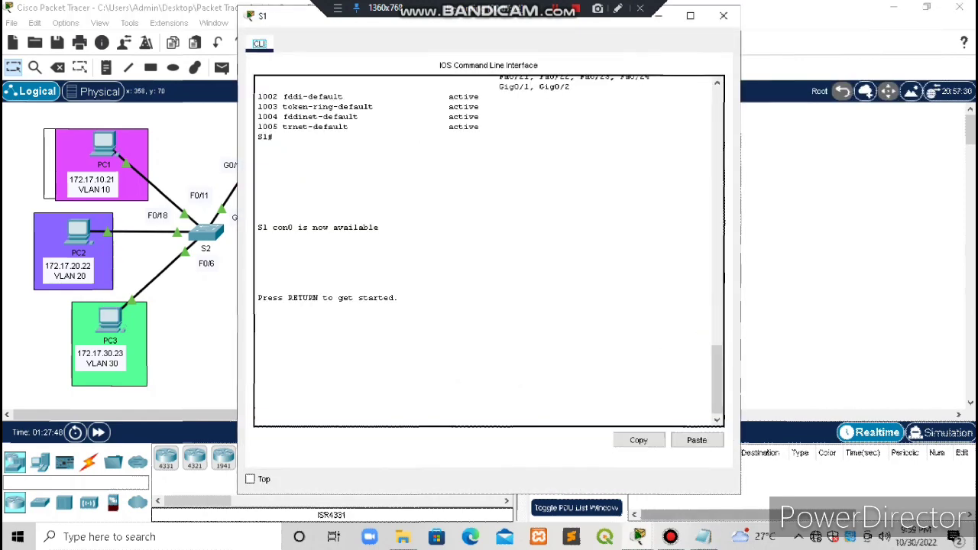
click(703, 536)
click(260, 318)
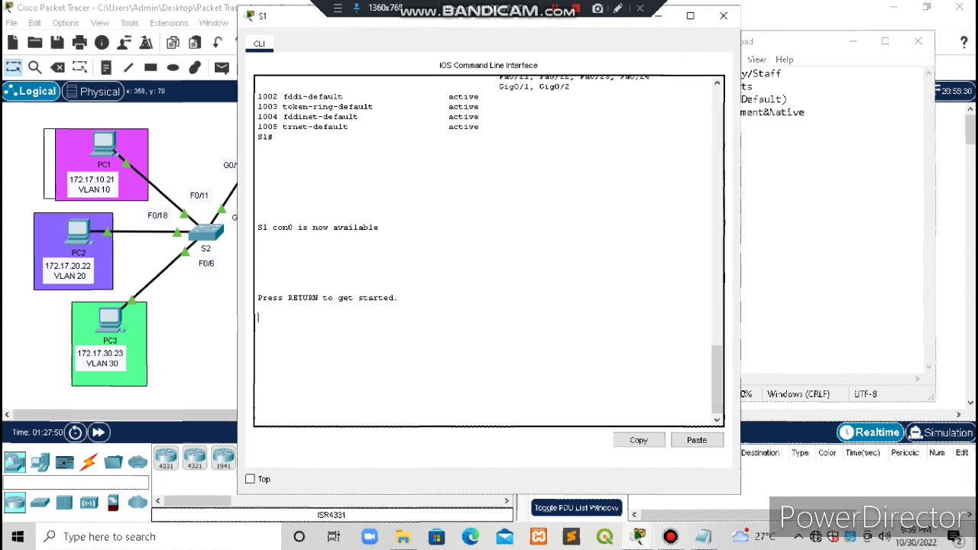
- Enter privileged EXEC mode on S1 with enable, and enter global configuration mode with configure terminal
key(Return)
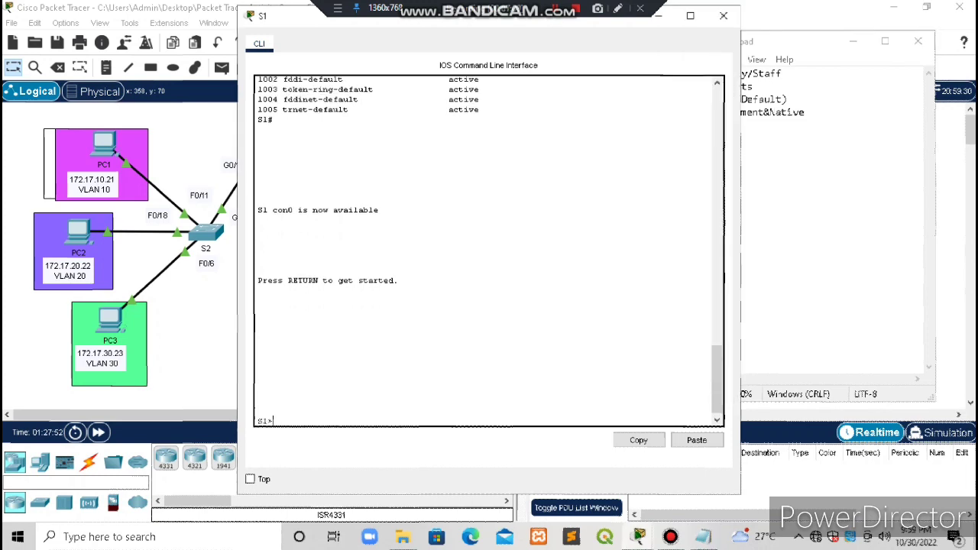
text(enable)
key(Return)
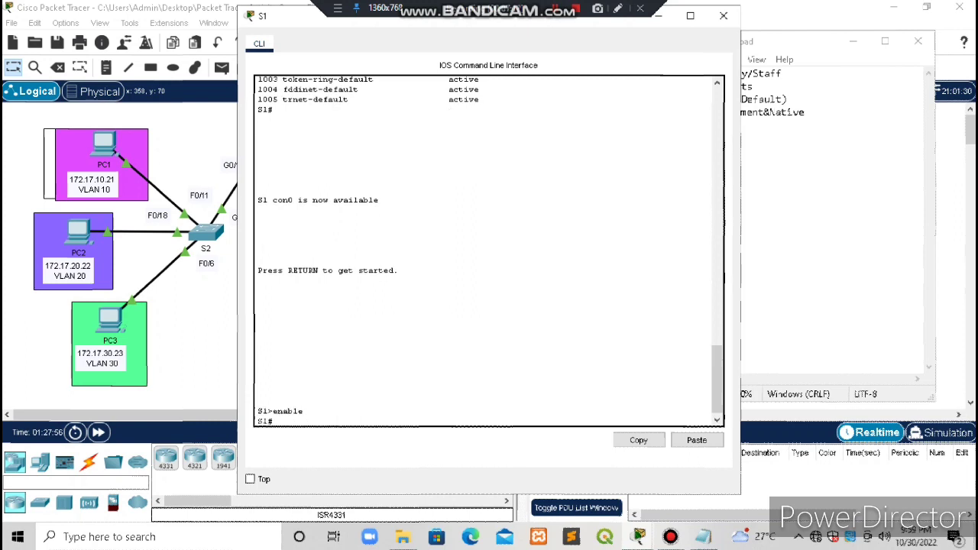
text(configure terminal)
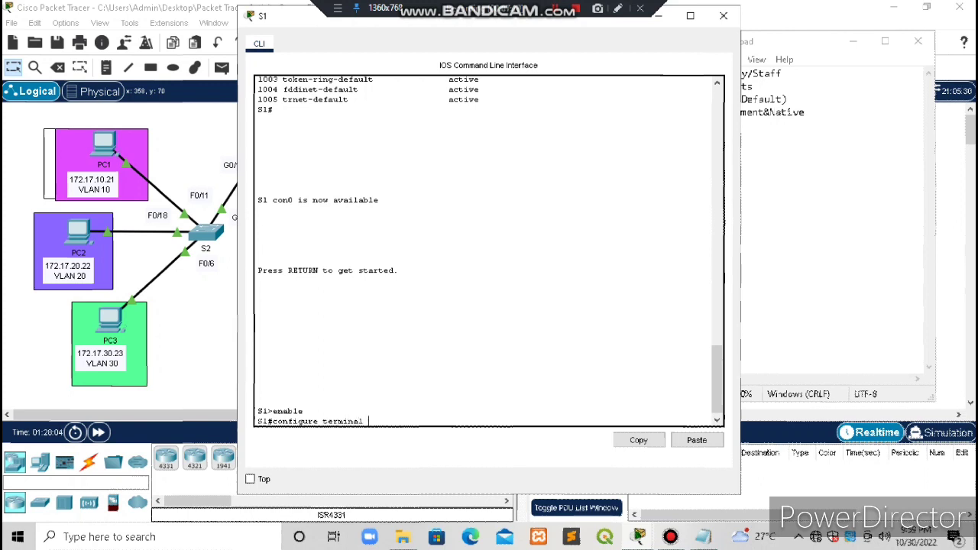
key(Return)
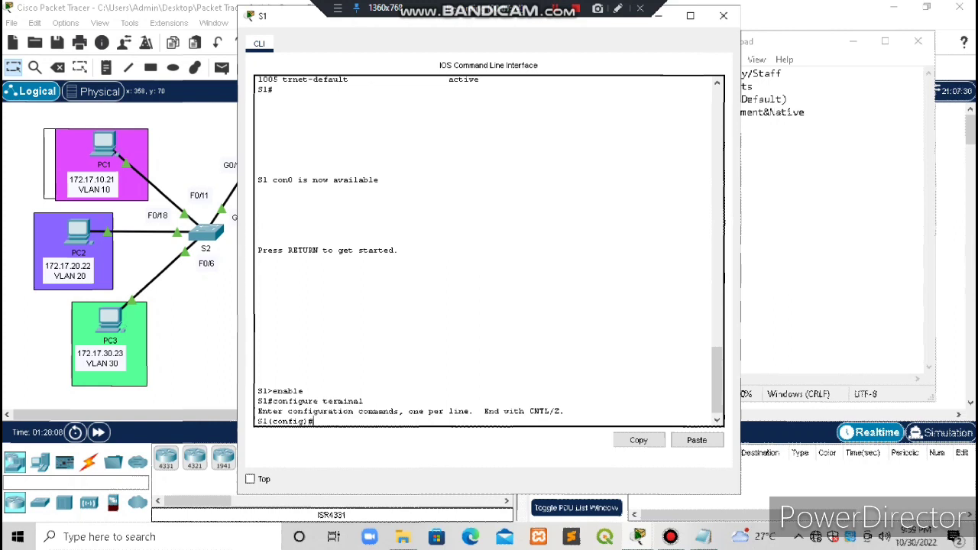
- Create VLAN 10 on S1 and try the name command without a name
text(vlan 10)
key(Return)
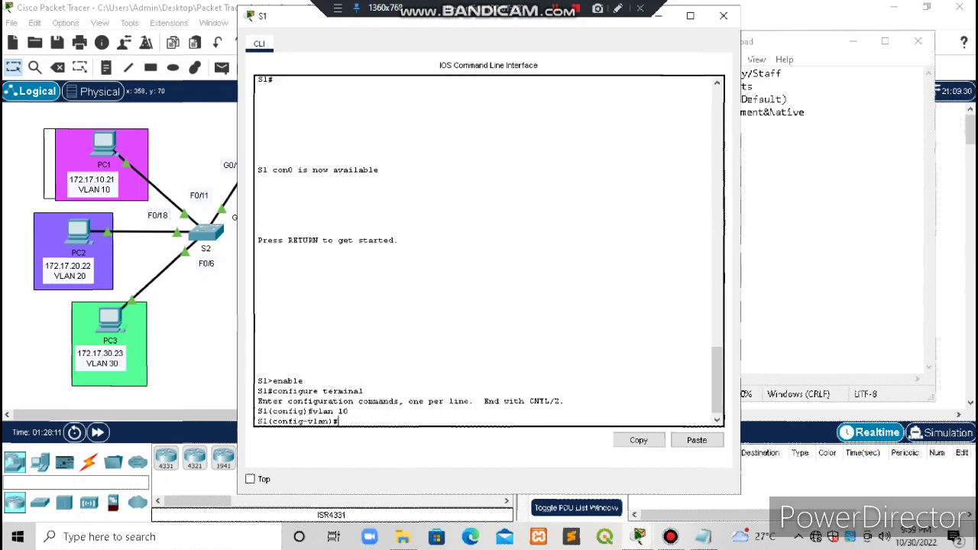
text(name)
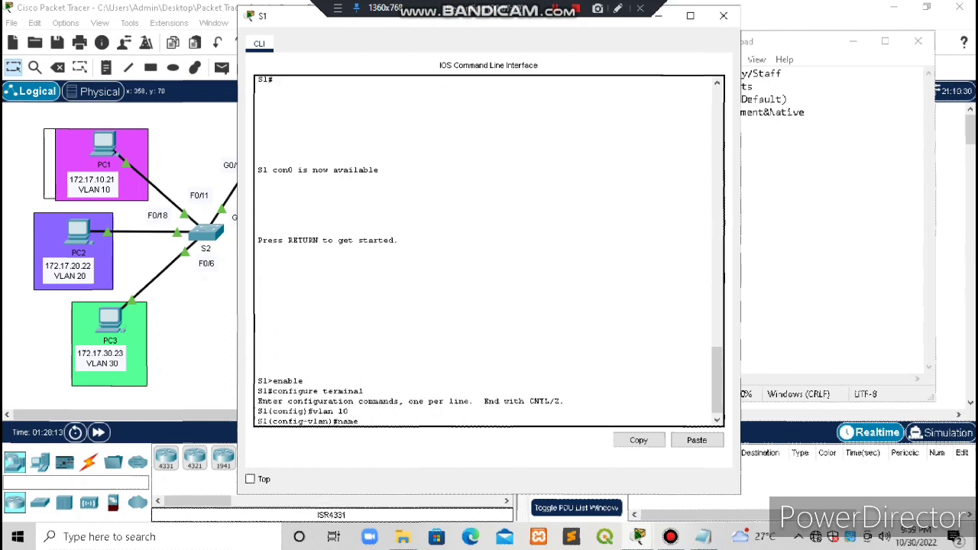
key(Return)
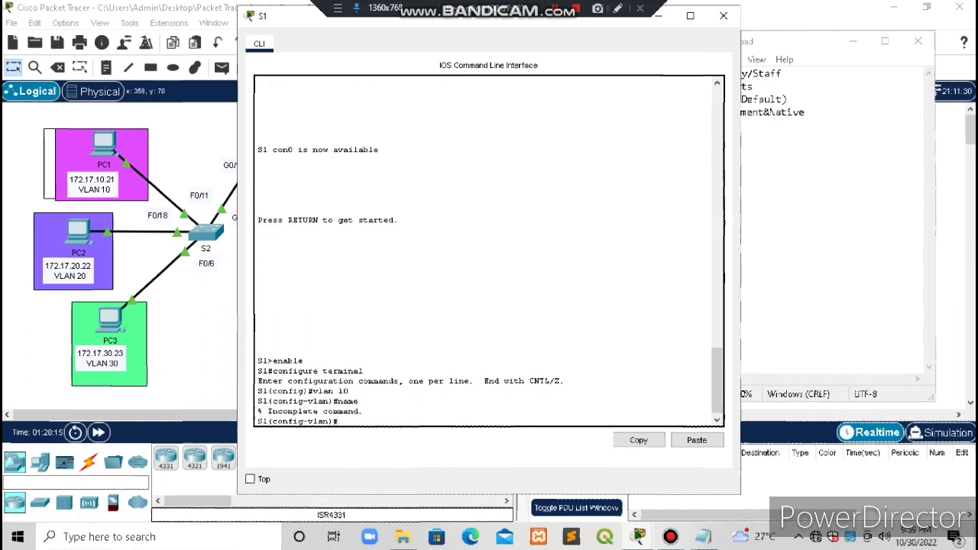
- Name VLAN 10 Faculty/Staff on S1, copying the name from the Notepad list
text(name)
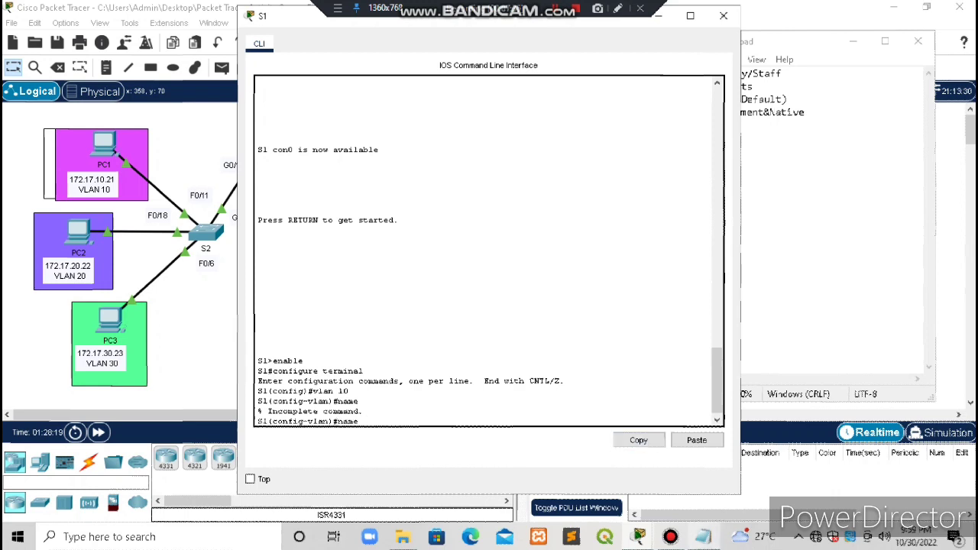
click(703, 537)
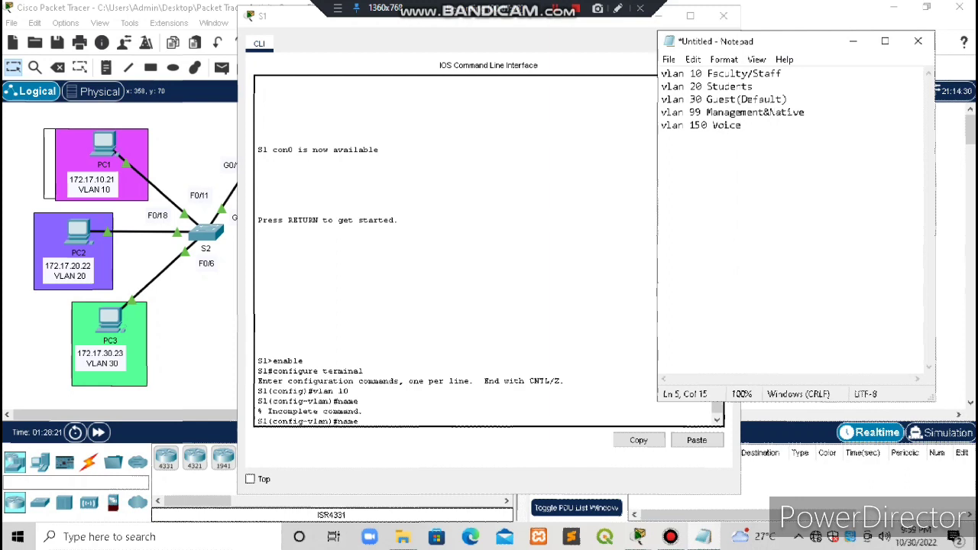
click(708, 74)
drag(708, 74, 782, 75)
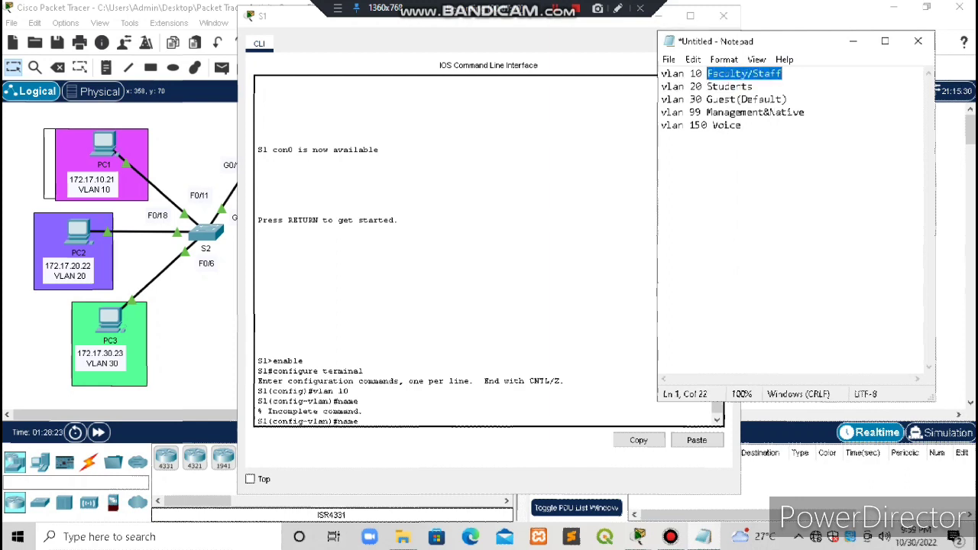
right_click(769, 74)
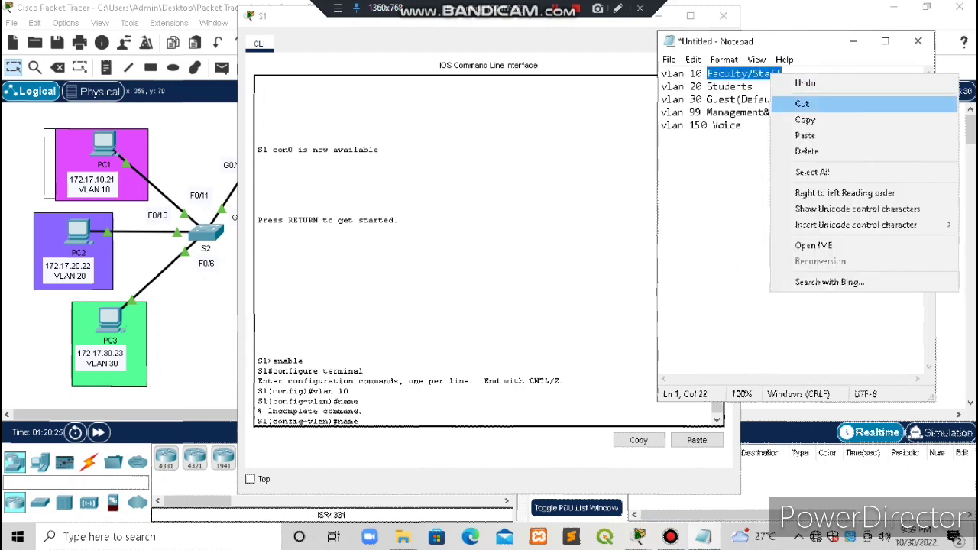
click(795, 121)
click(381, 421)
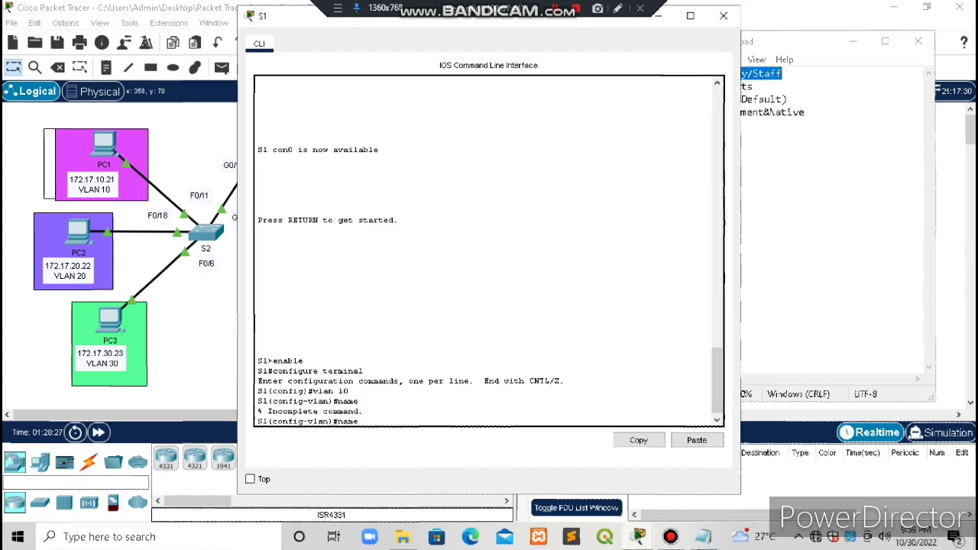
right_click(381, 421)
click(411, 448)
key(BackSpace)
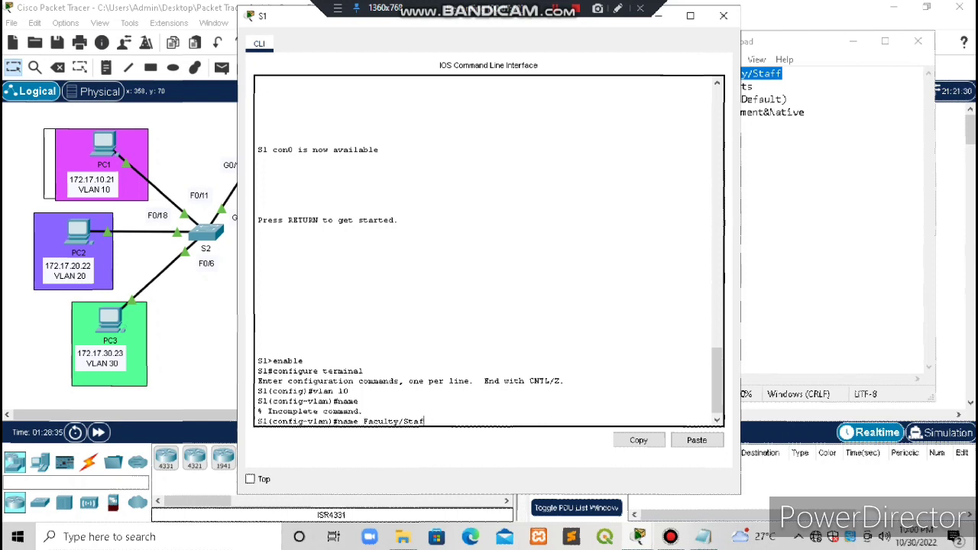
text(f)
key(Return)
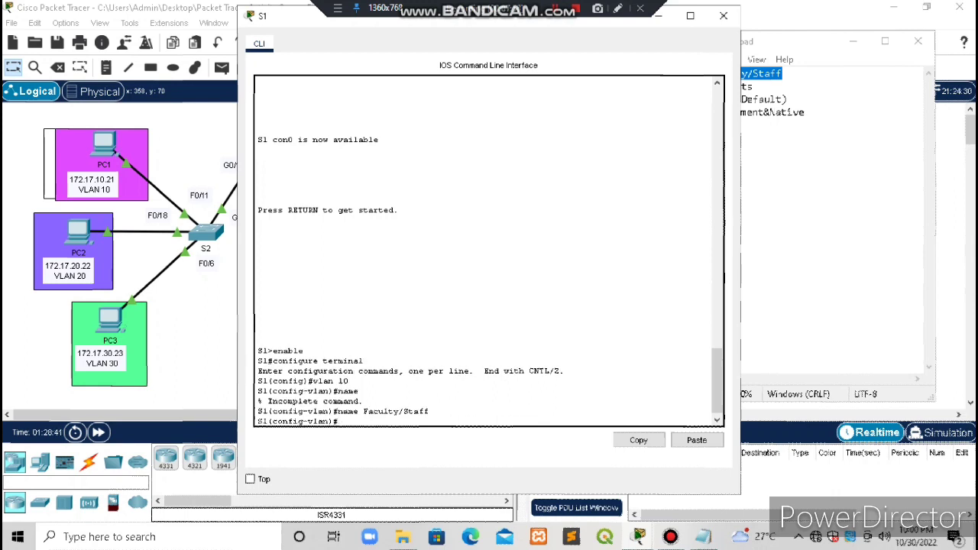
- Create VLAN 20 on S1 and begin its name command
text(vlan 20)
key(Return)
text(name)
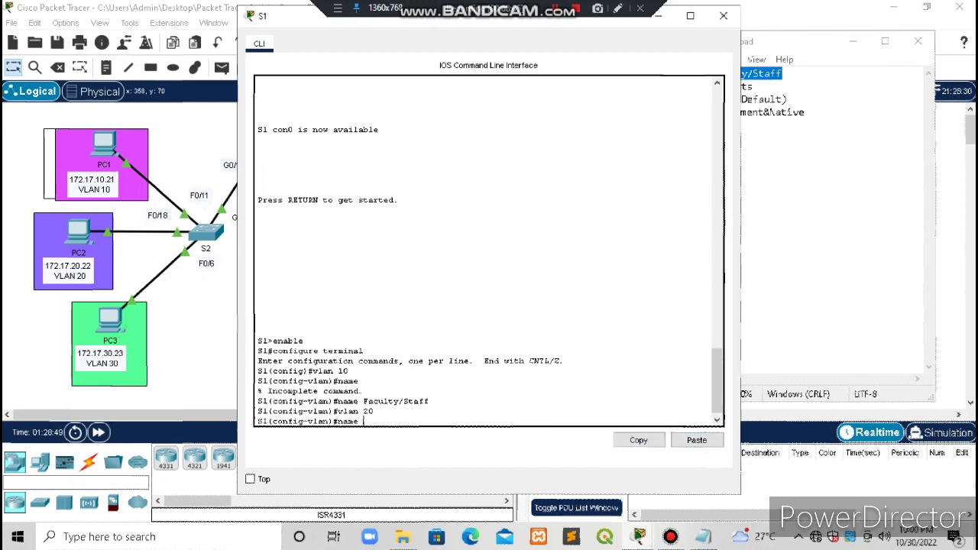
- Copy the name Students from the Notepad VLAN list and minimize Notepad
click(704, 537)
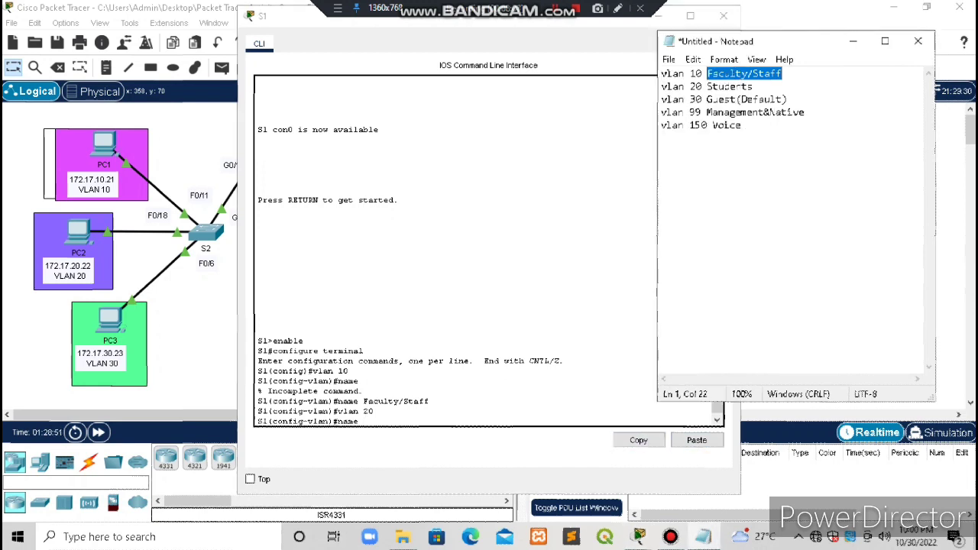
key(Down)
key(shift+Left)
key(shift+Left)
key(shift+Left)
key(shift+Left)
key(shift+Left)
key(shift+Left)
key(shift+Left)
key(shift+Left)
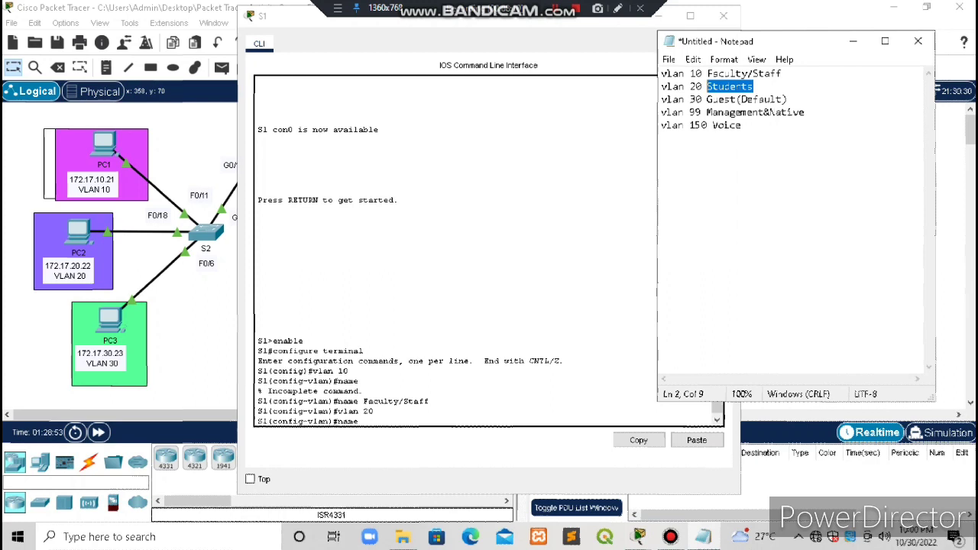
right_click(717, 91)
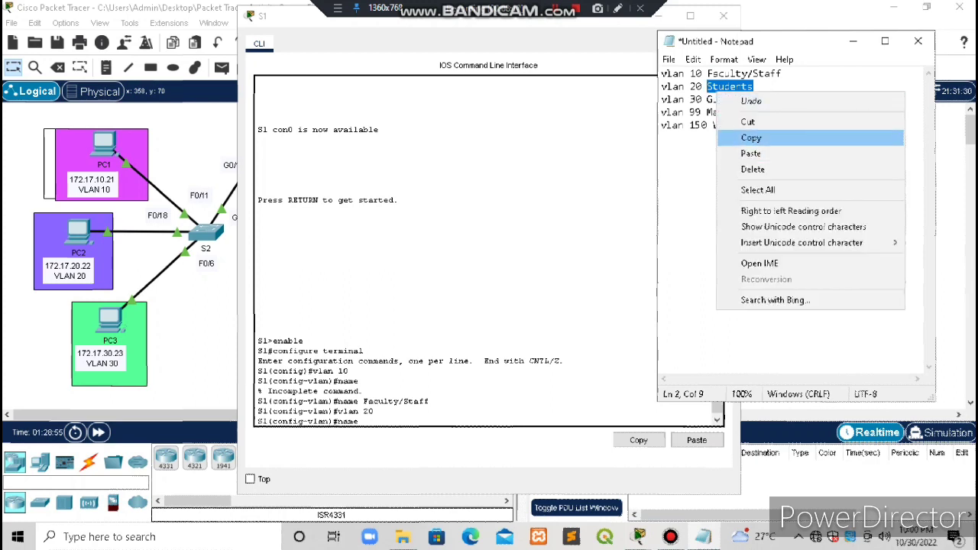
click(751, 138)
click(854, 41)
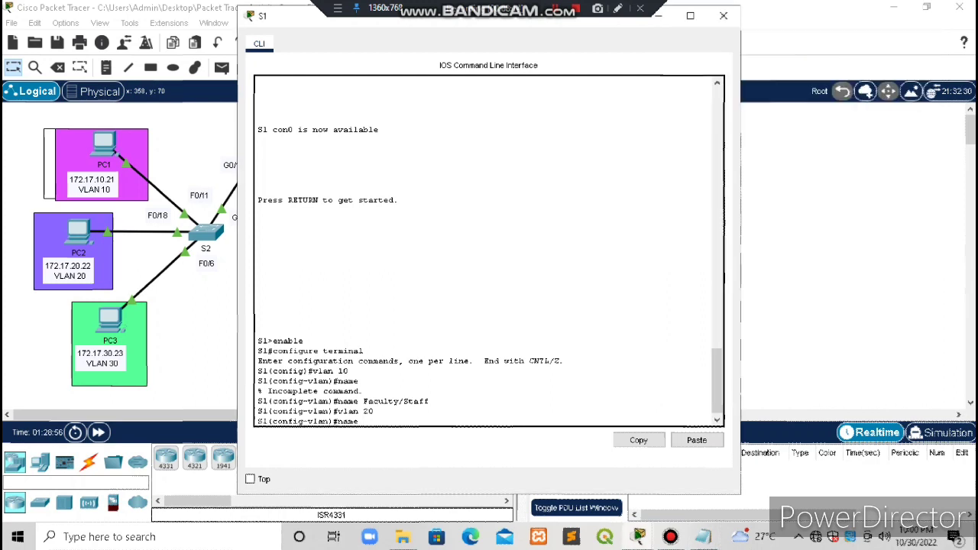
- Complete the name command with the copied text to name VLAN 20 Students
right_click(380, 424)
click(412, 449)
key(Return)
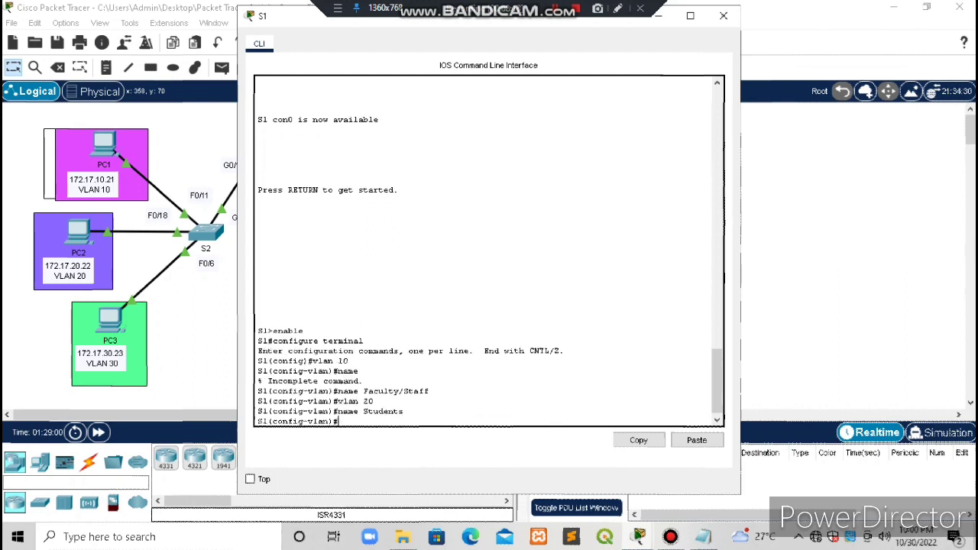
- Create VLAN 30 on S1 and name it Guest(Default), copying the name from the Notepad list
text(vlan 30)
key(Return)
text(n)
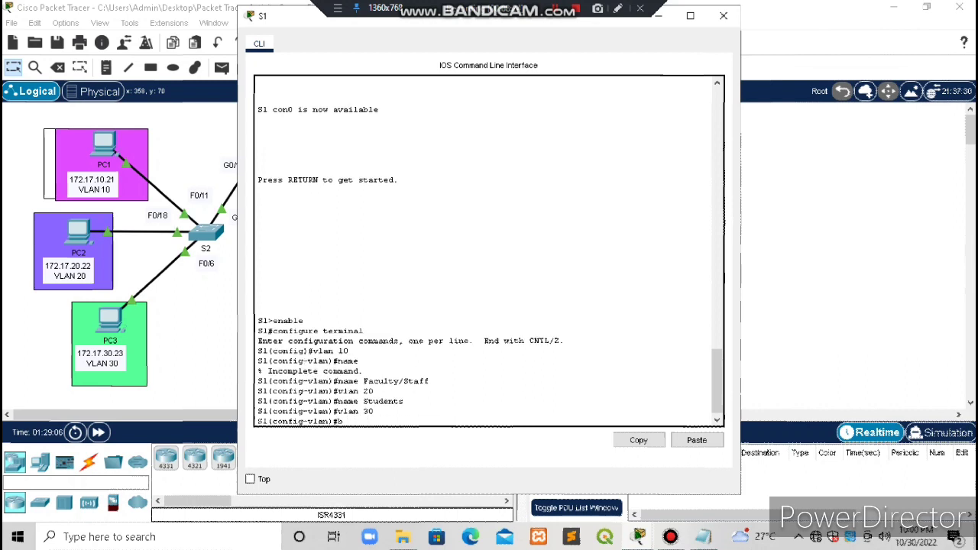
text(ame)
click(704, 536)
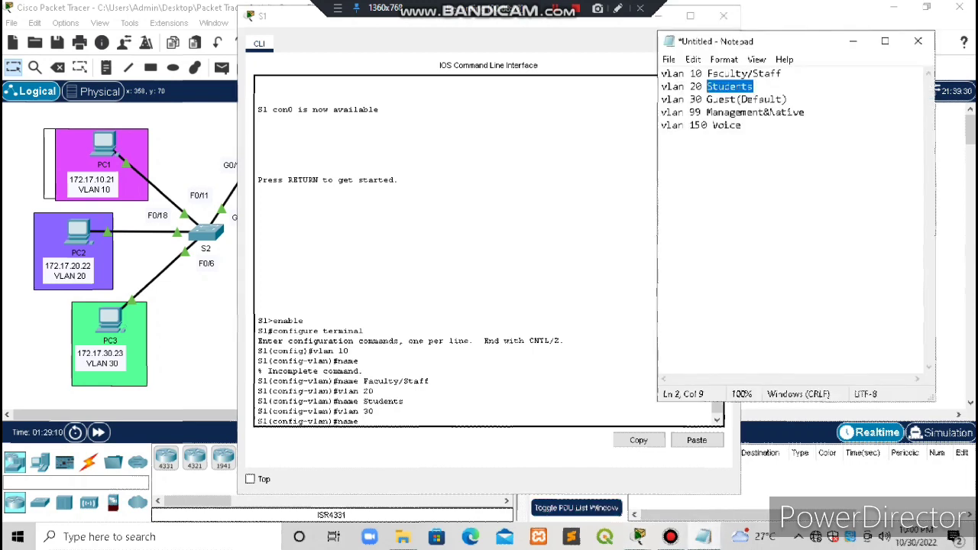
drag(788, 100, 707, 100)
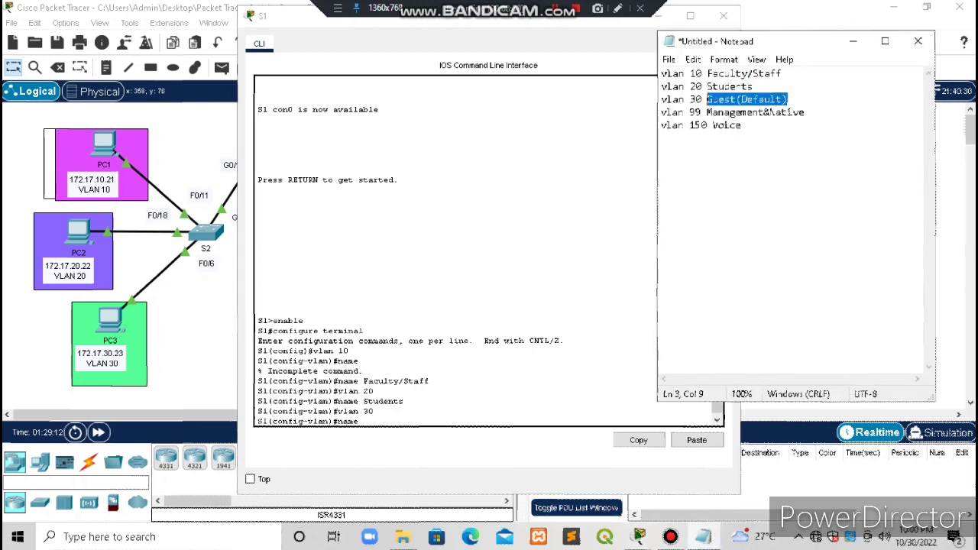
right_click(758, 100)
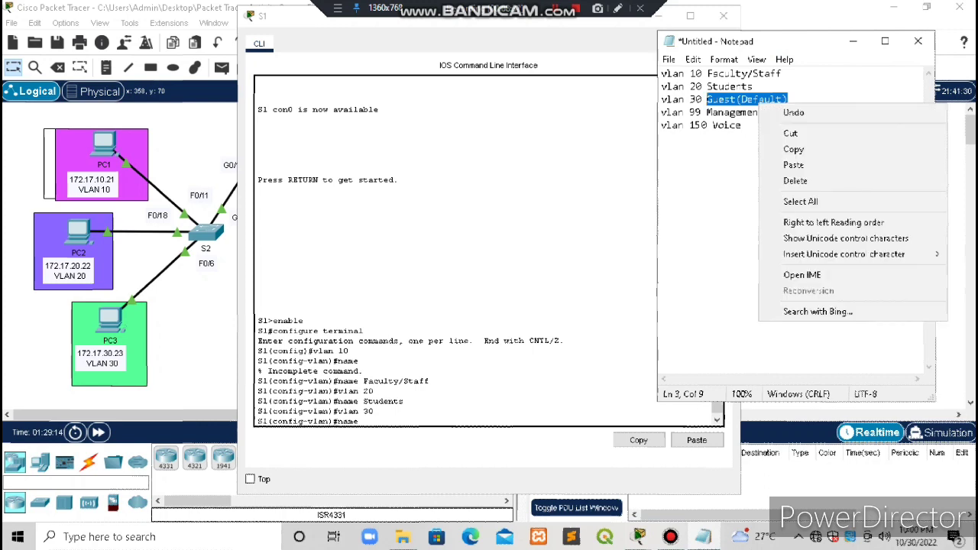
click(811, 149)
click(853, 41)
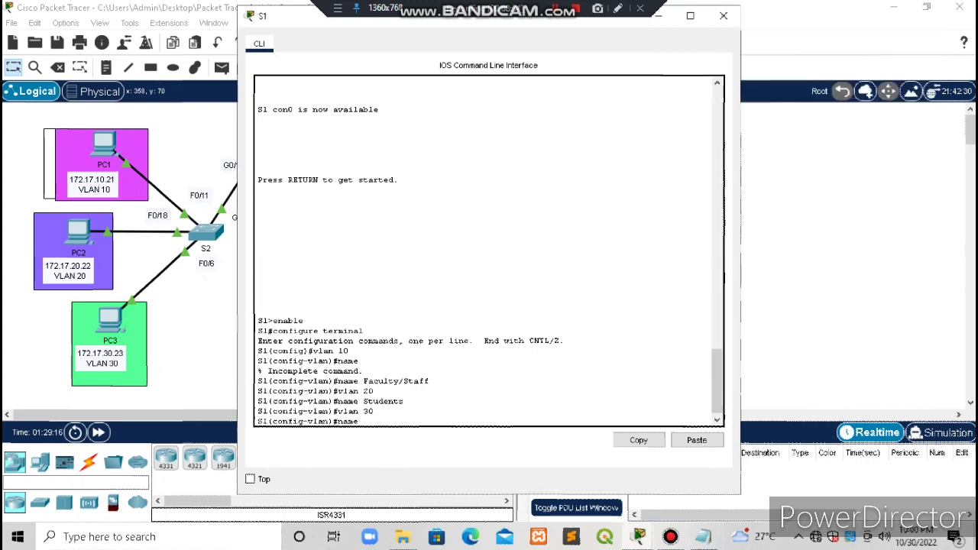
right_click(390, 420)
click(422, 442)
key(Return)
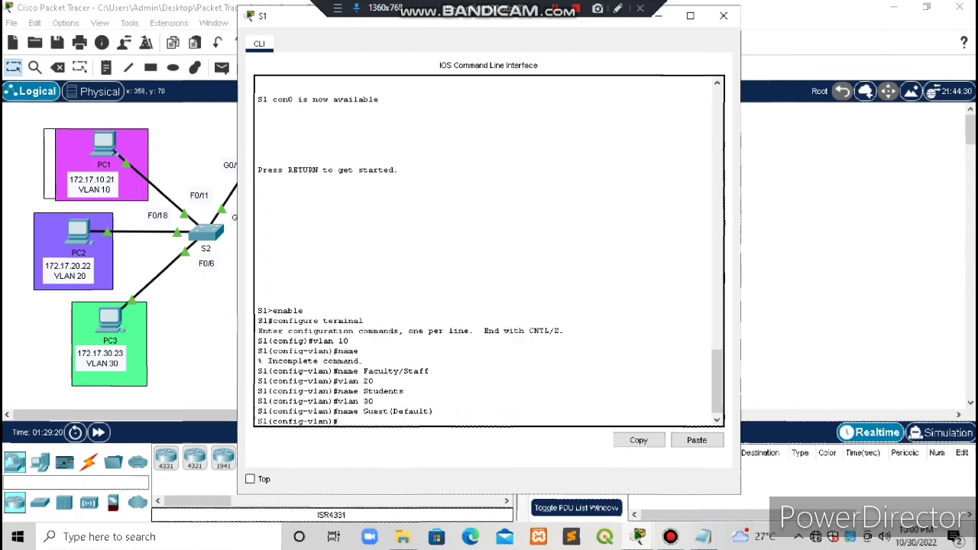
- Create VLAN 99 on S1, bringing the switch's command line back up to run the command
text(vlan 99)
click(703, 537)
click(638, 536)
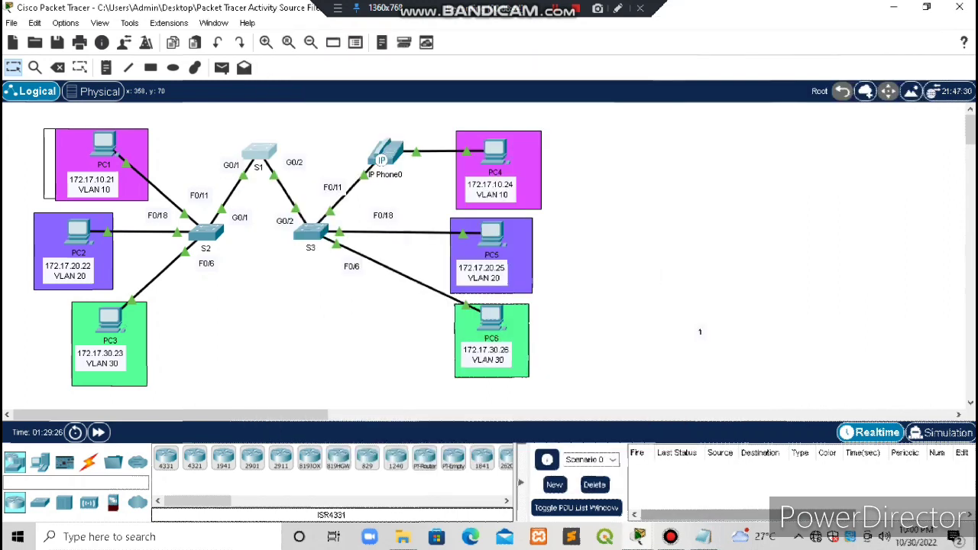
mouse_move(704, 536)
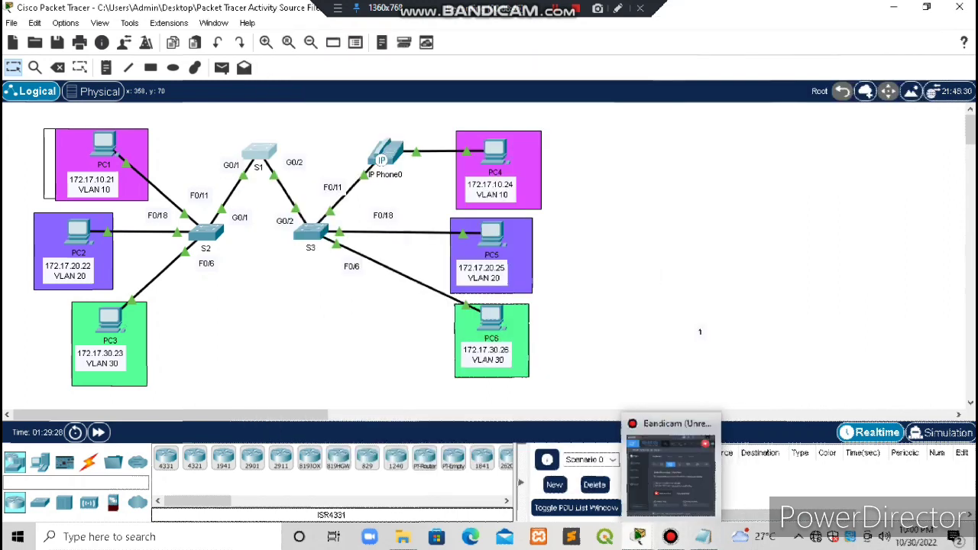
mouse_move(637, 537)
click(757, 466)
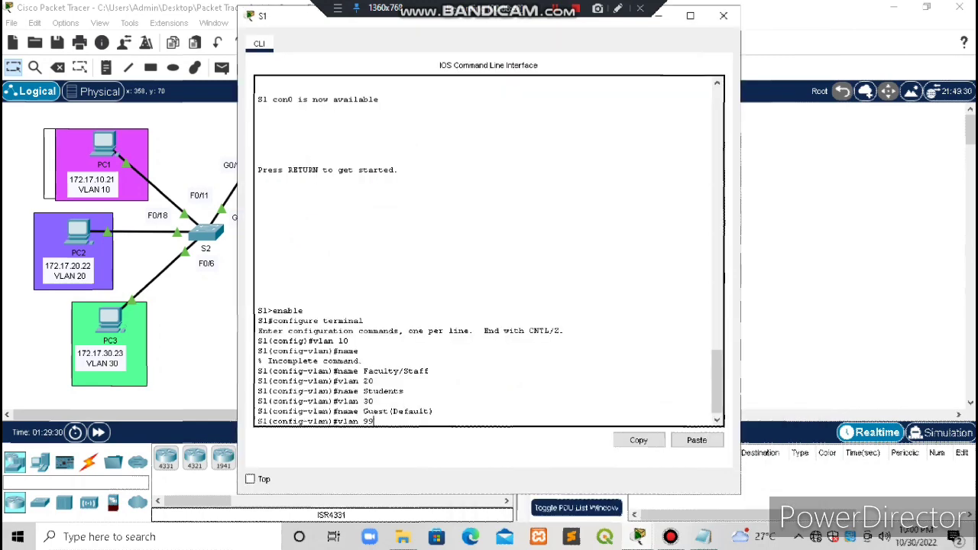
key(Return)
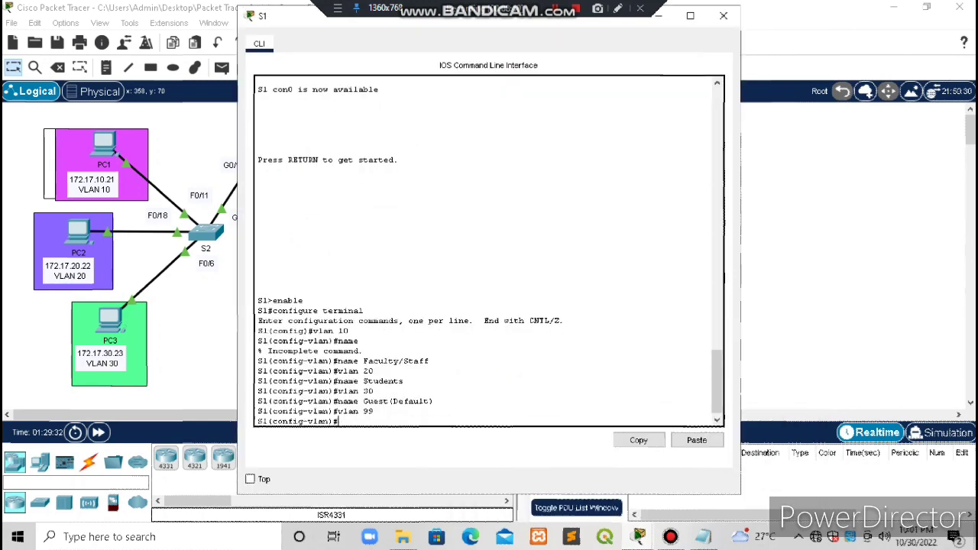
- Name VLAN 99 Management&Native on S1, copying the name from the Notepad list
text(name)
click(704, 537)
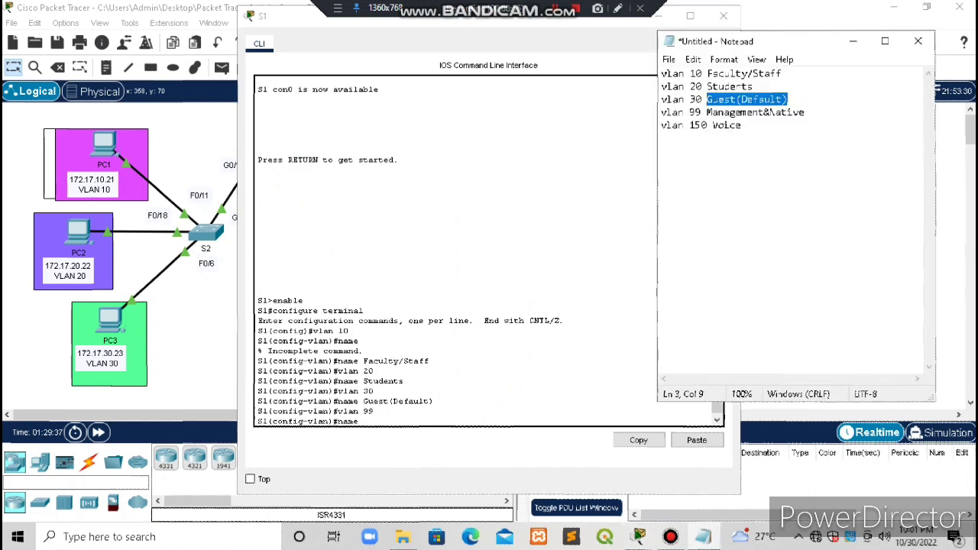
drag(806, 113, 706, 113)
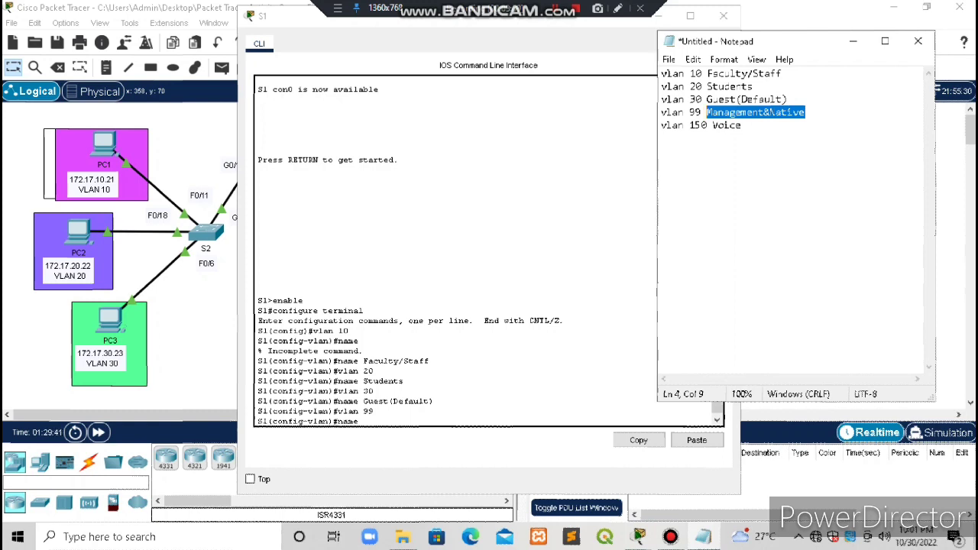
click(463, 419)
right_click(463, 419)
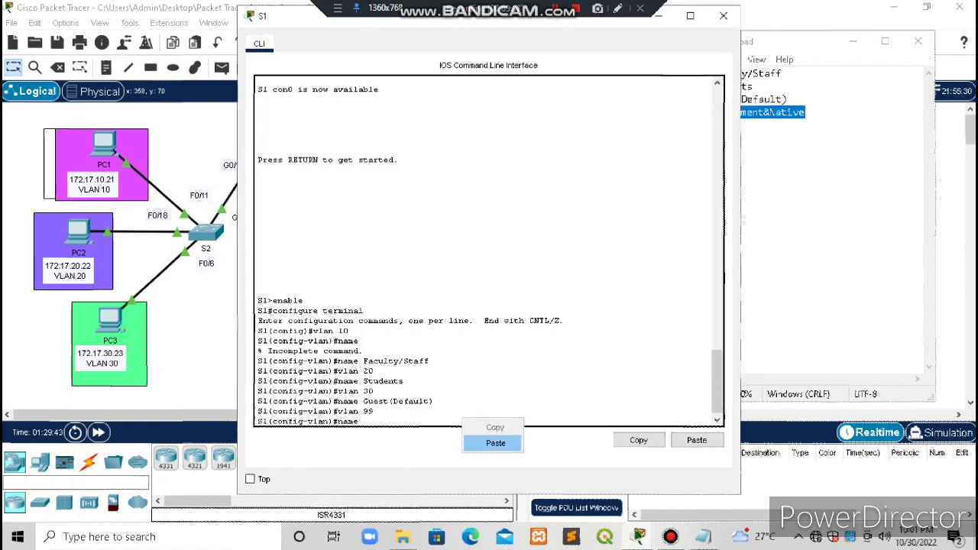
click(489, 445)
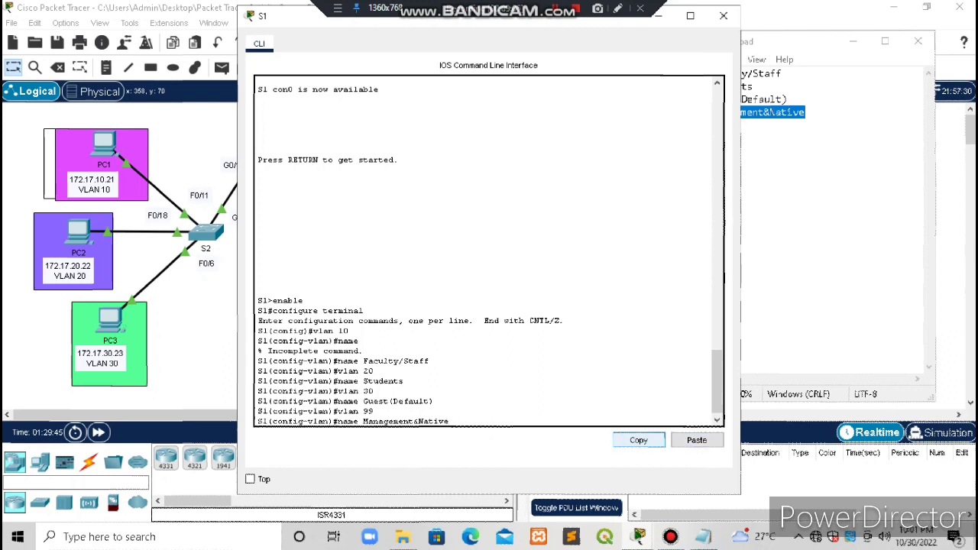
key(Return)
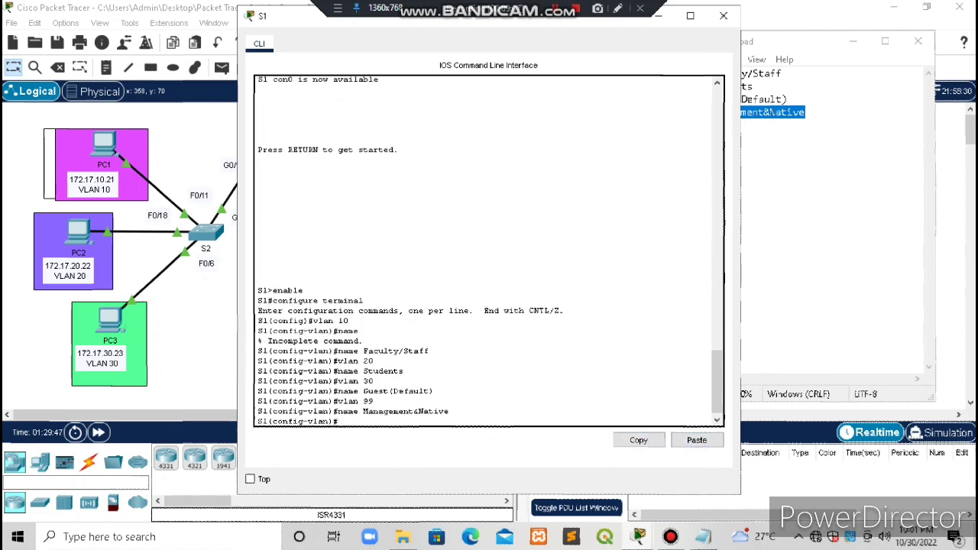
- Create VLAN 150 on S1, name it VOICE after checking the Notepad list, and exit configuration mode
text(vlan 150)
key(Return)
text(name V)
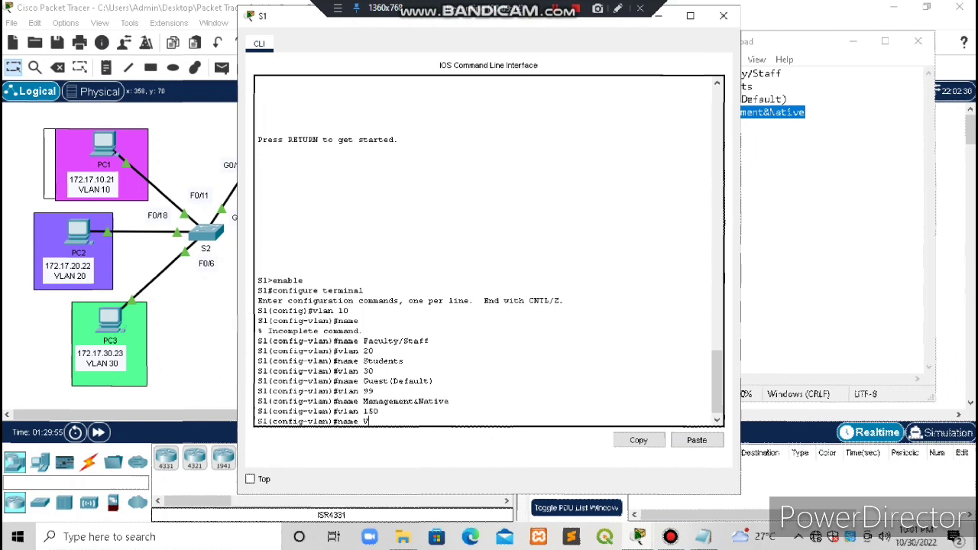
key(BackSpace)
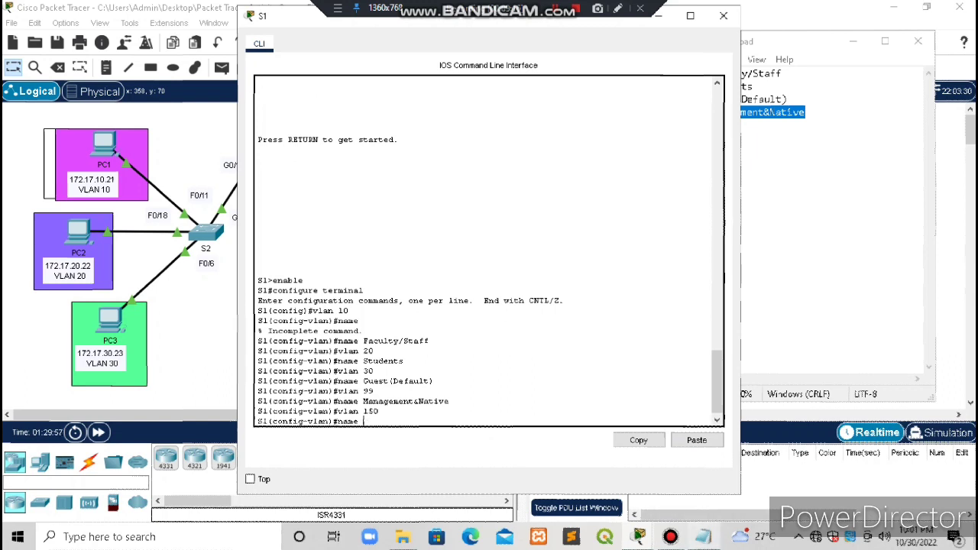
click(704, 537)
drag(742, 125, 713, 125)
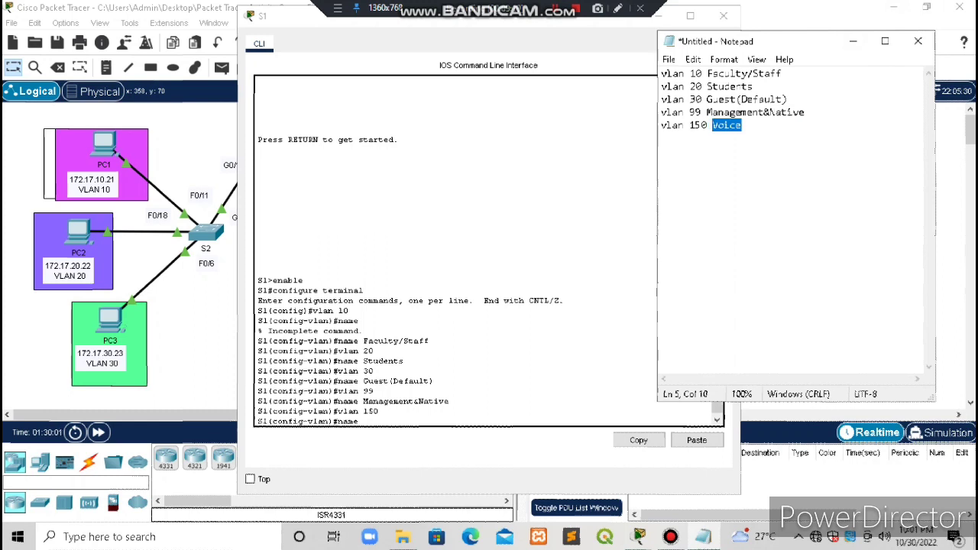
click(743, 126)
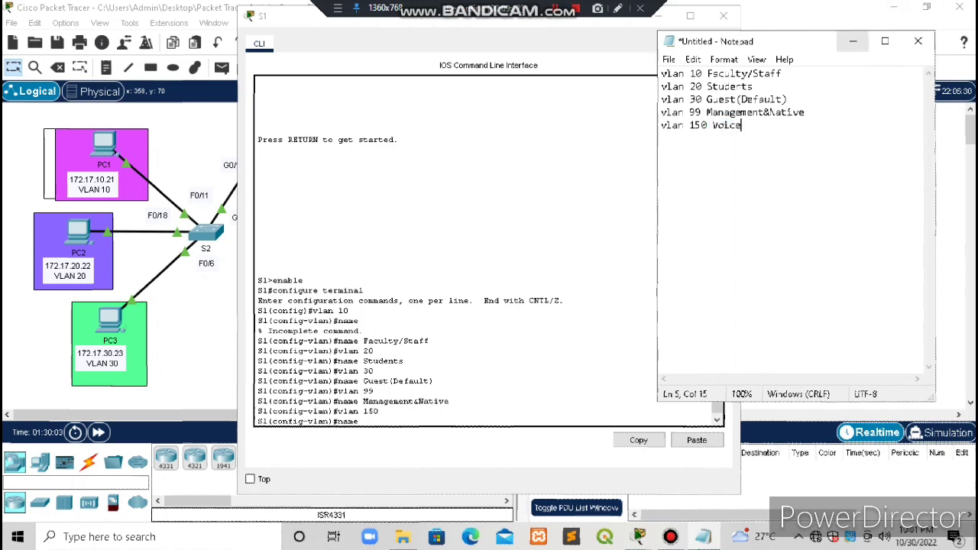
click(853, 41)
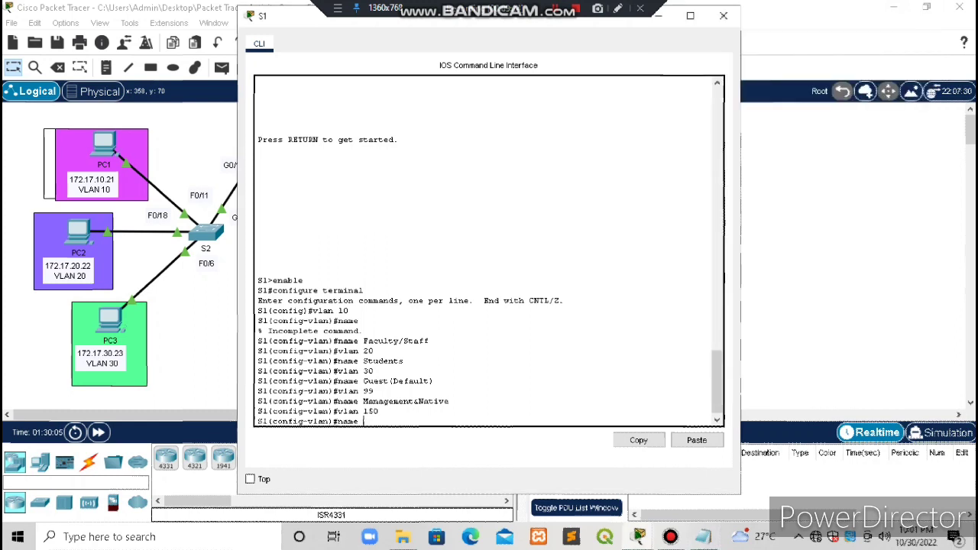
text(VOICE)
key(Return)
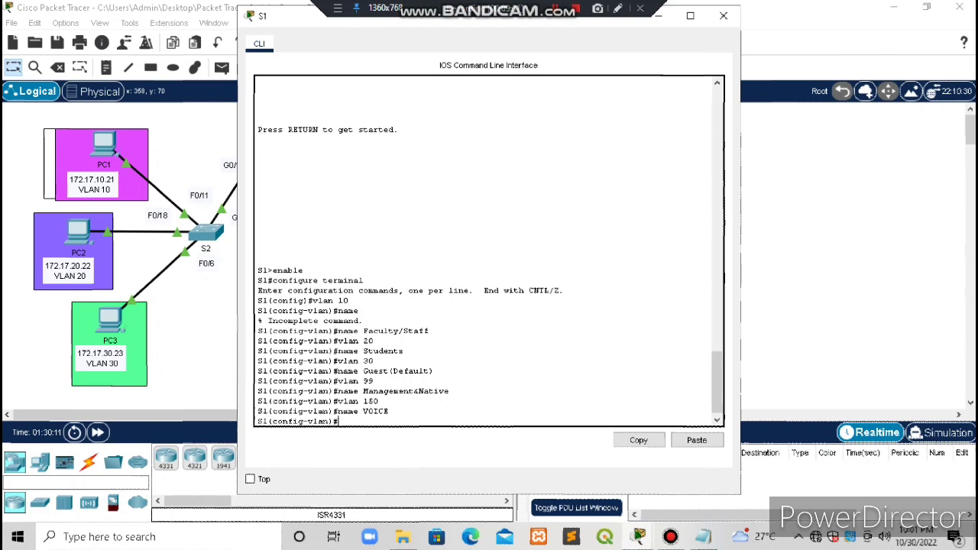
key(ctrl+z)
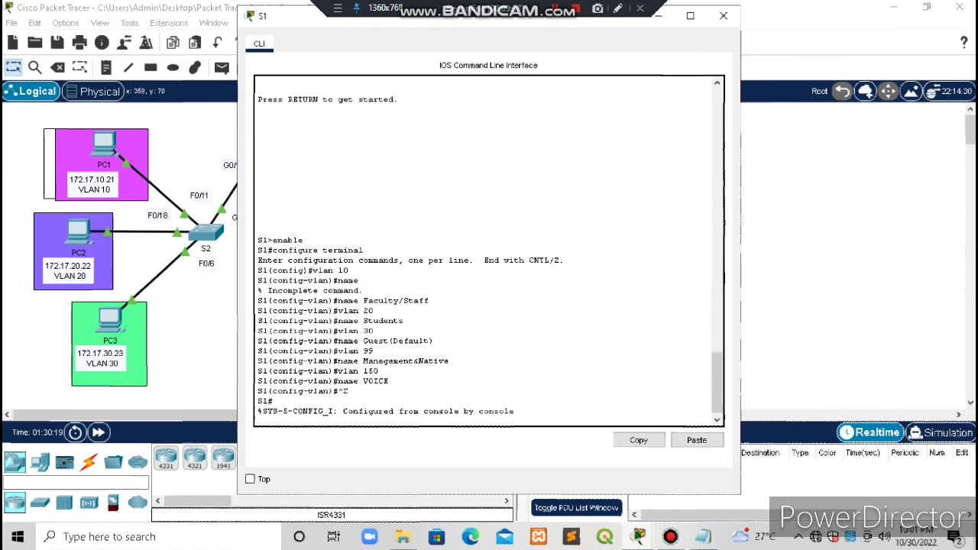
- Compare the VLAN commands entered on S1 with Part 2 Step 1 of the activity instructions, and close the S1 window
drag(258, 270, 349, 391)
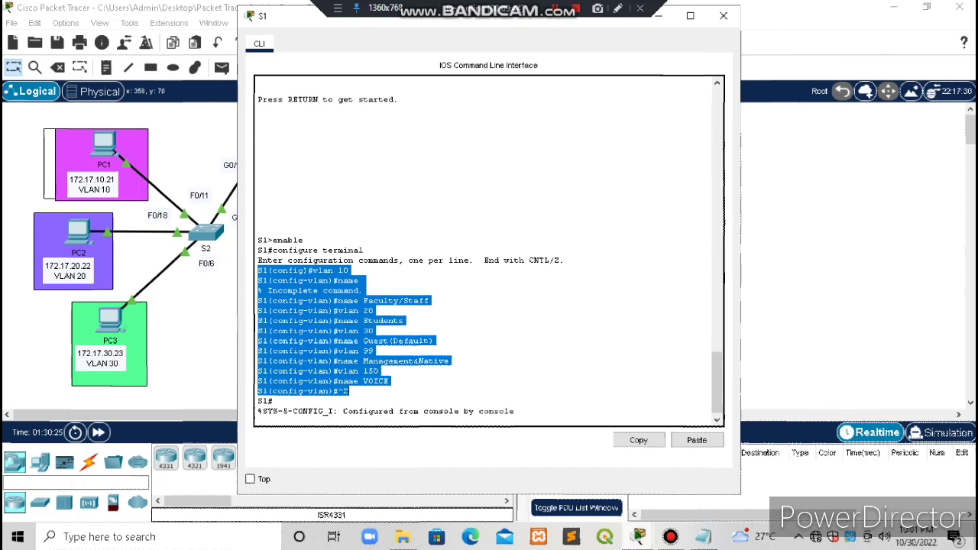
click(639, 537)
click(668, 474)
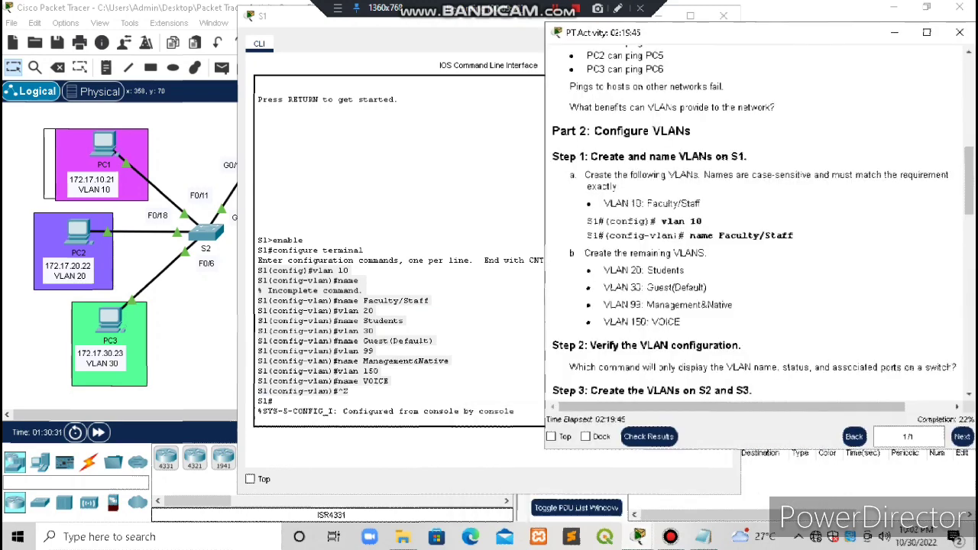
drag(585, 174, 681, 322)
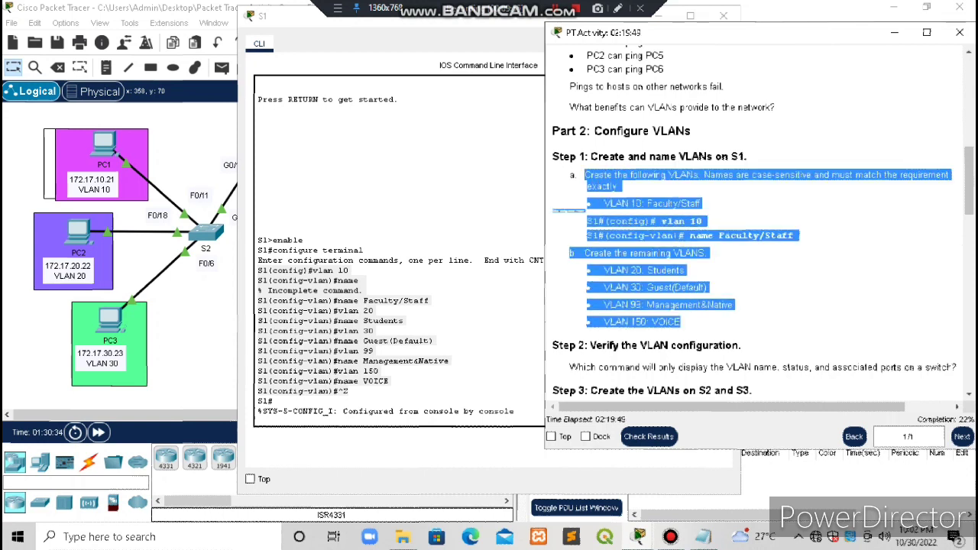
click(258, 210)
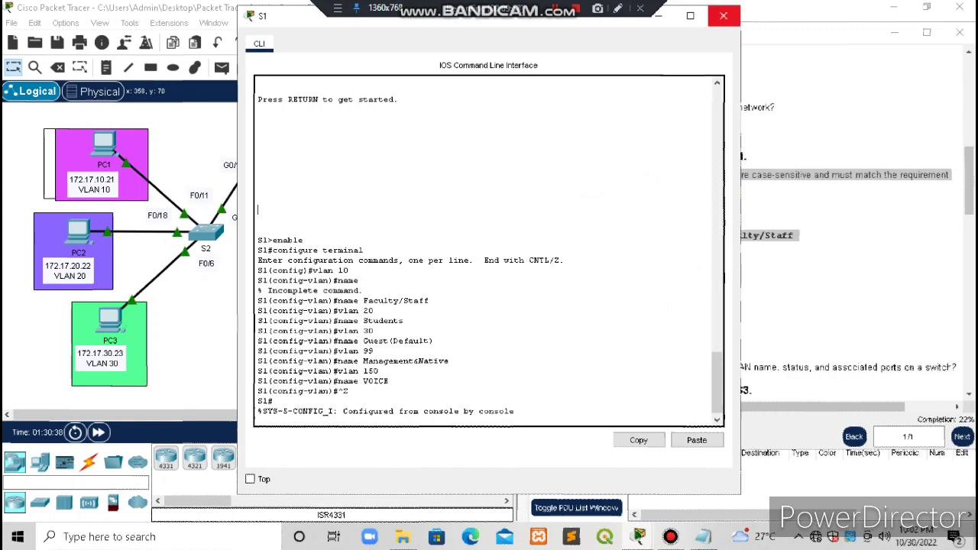
click(723, 15)
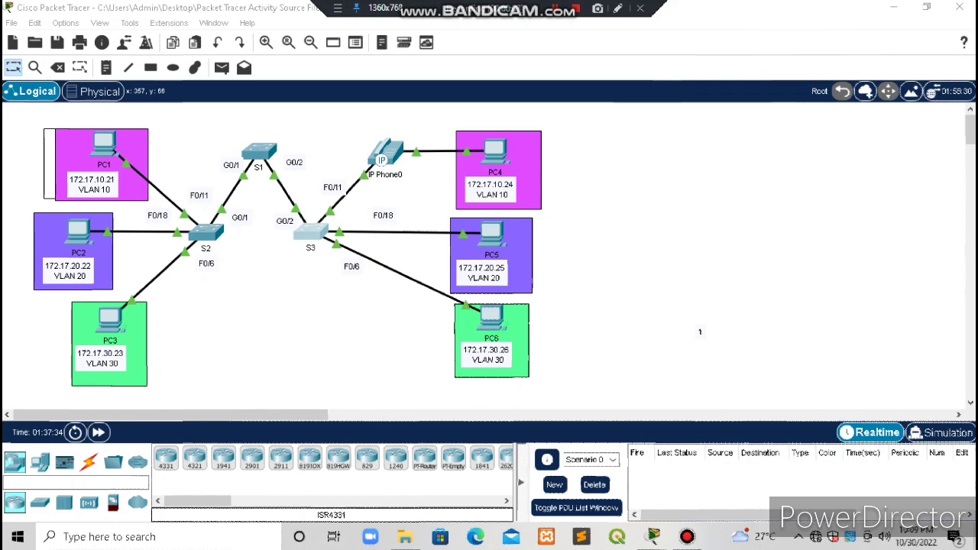
- Read the activity instructions on verifying the VLAN configuration and creating the same VLANs on S2 and S3
mouse_move(653, 537)
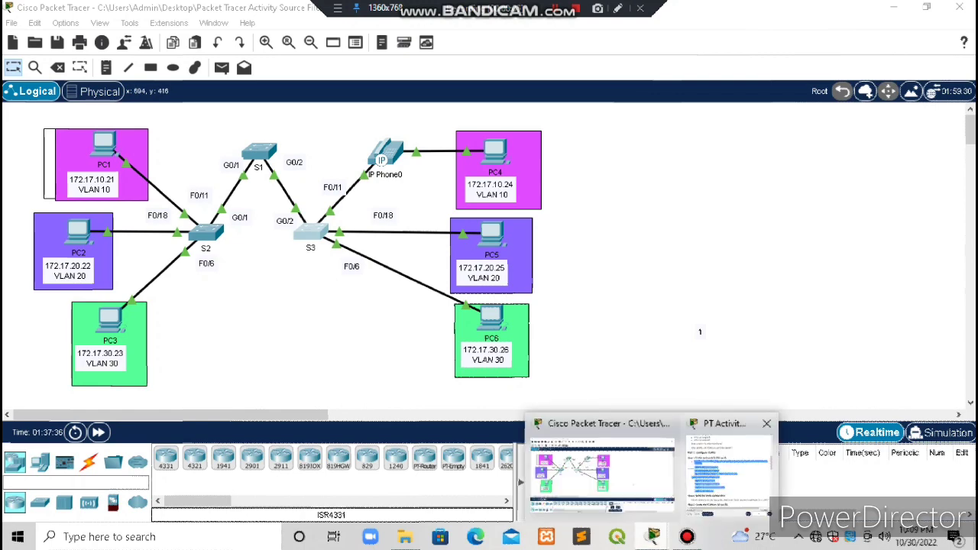
click(730, 467)
scroll(752, 229, down, 1)
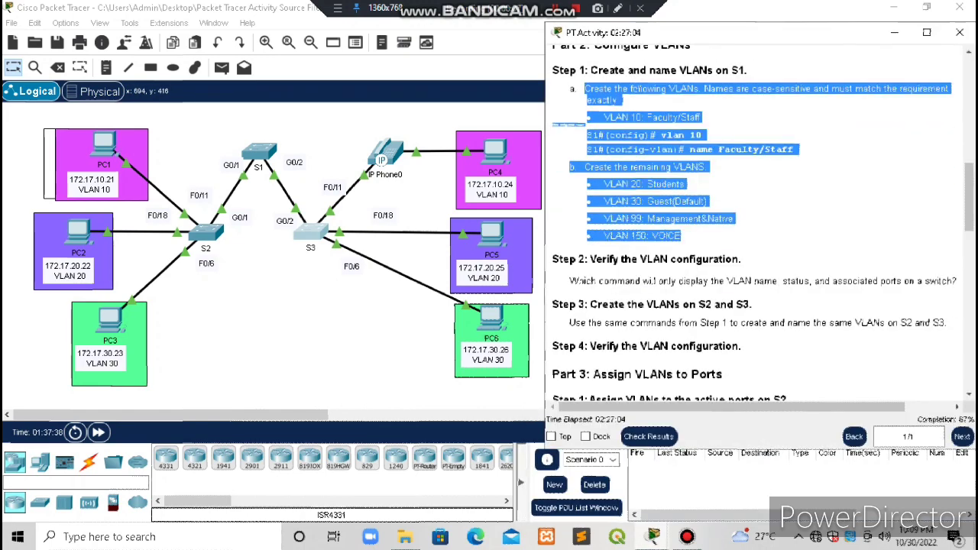
scroll(753, 229, down, 3)
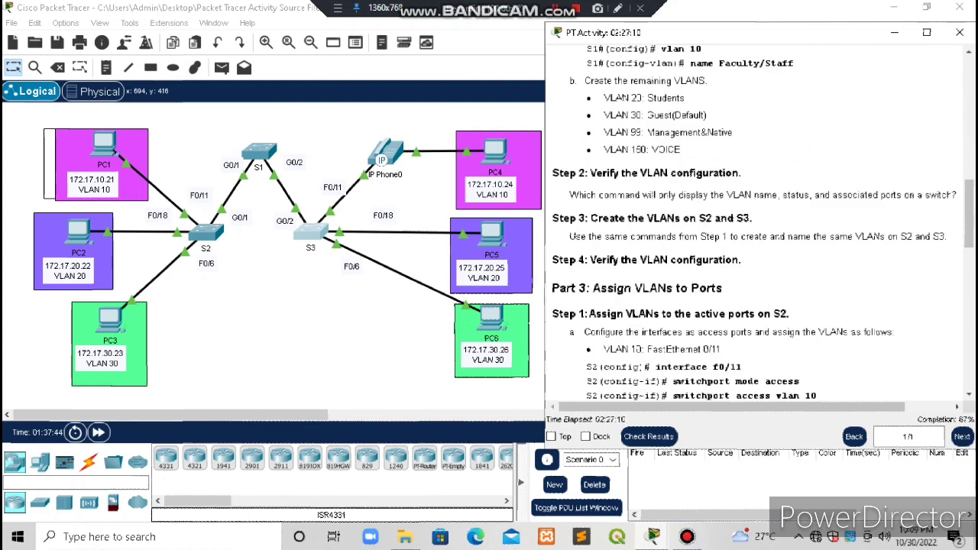
scroll(764, 222, down, 1)
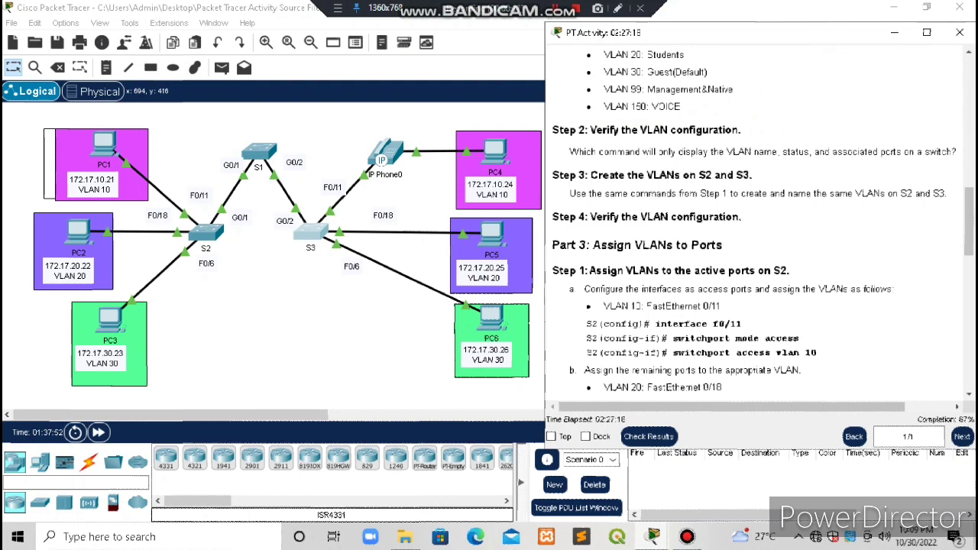
click(895, 32)
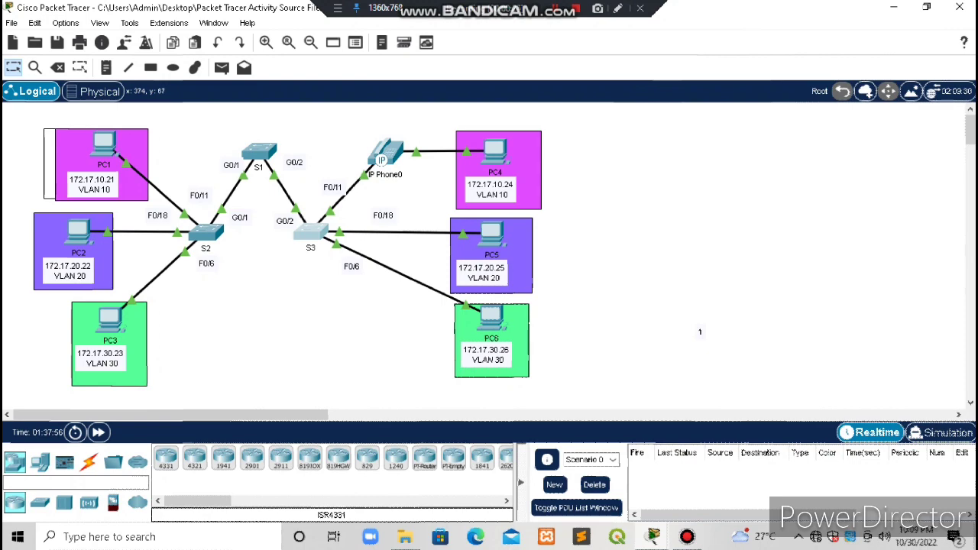
- Reopen S1's command line, run enable, and display the switch's VLANs with show vlan brief
click(258, 152)
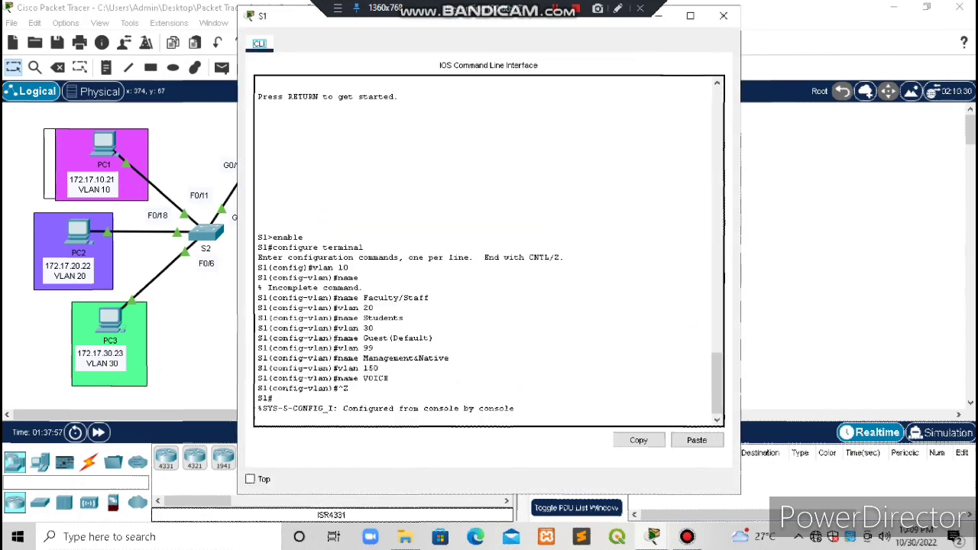
key(Return)
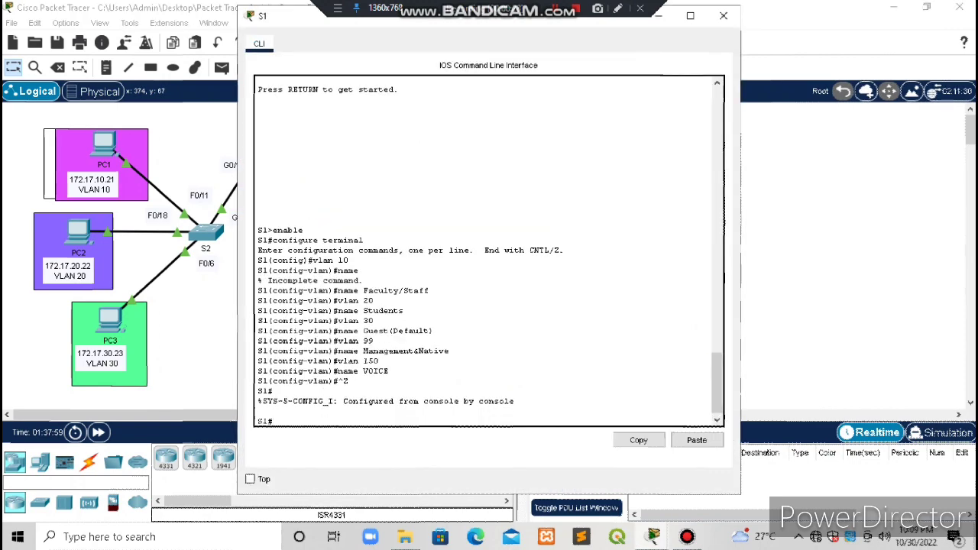
text(enable)
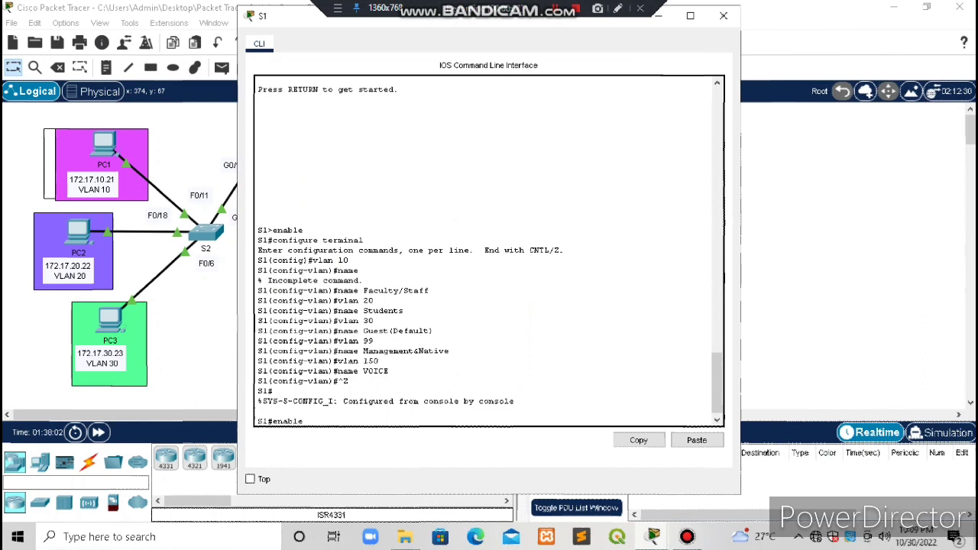
key(Return)
text(s)
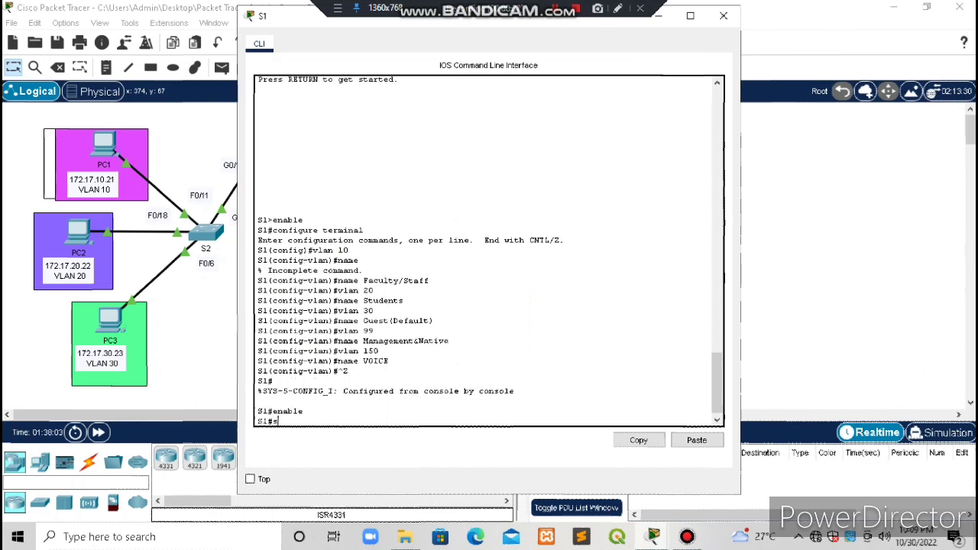
text(how vln)
key(BackSpace)
key(BackSpace)
text(an brief)
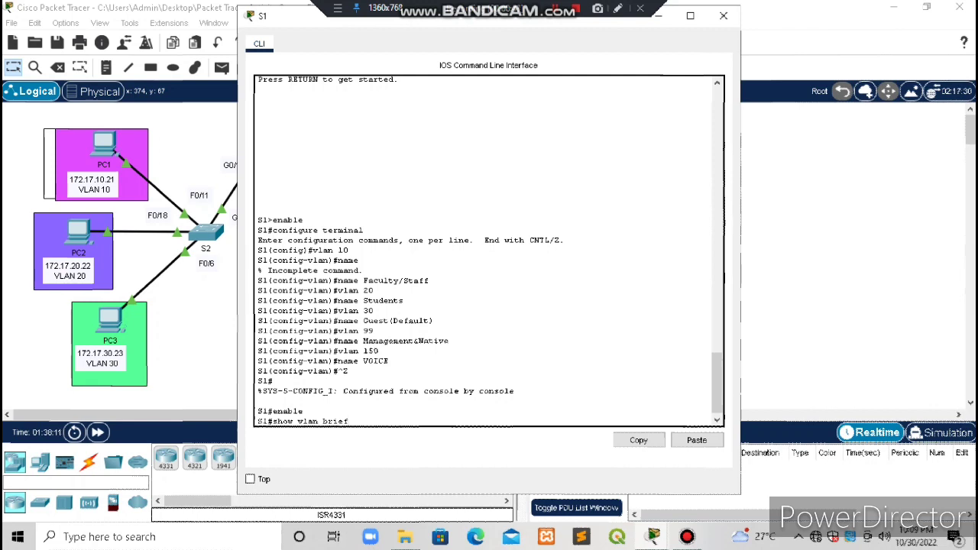
key(Return)
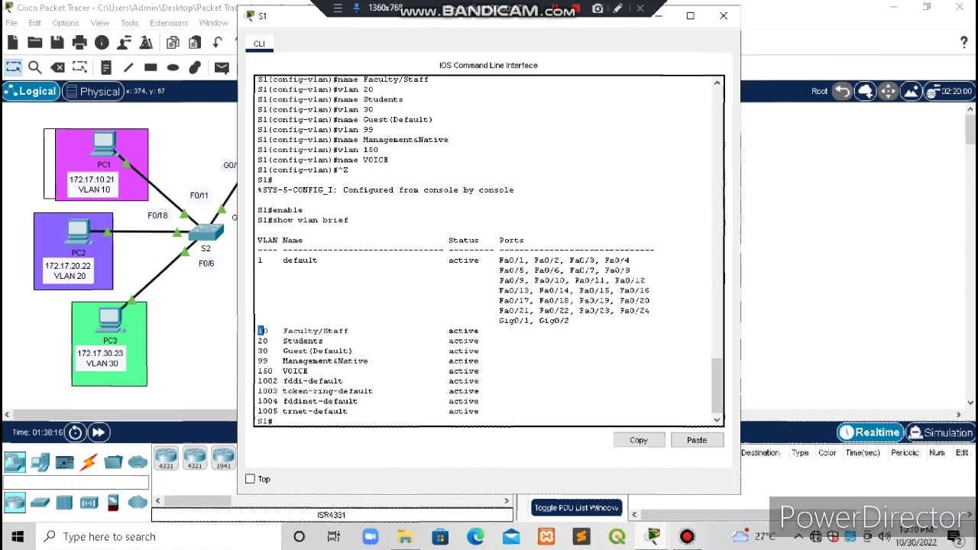
- Examine the entries for VLANs 10, 20, 30, 99 and 150 in S1's output, and close the switch window
drag(257, 331, 498, 371)
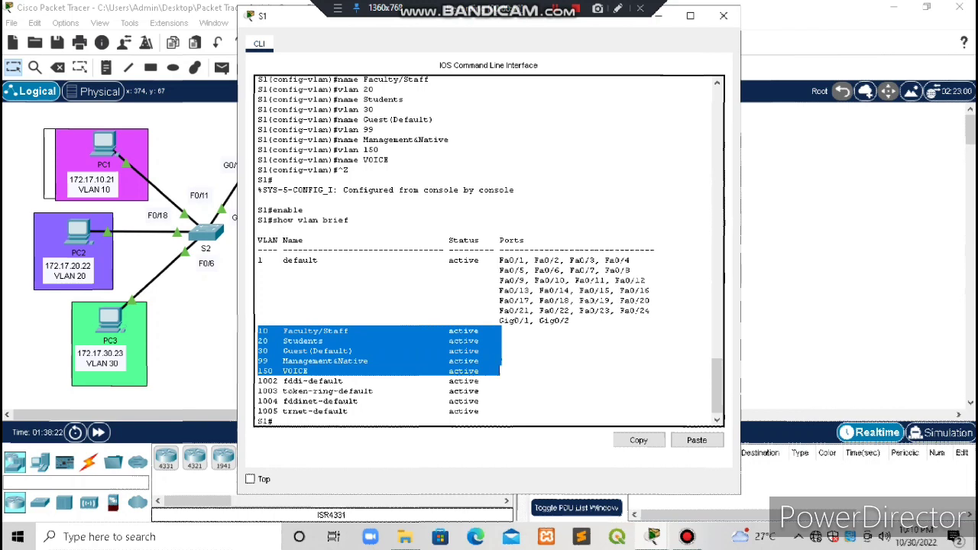
click(499, 371)
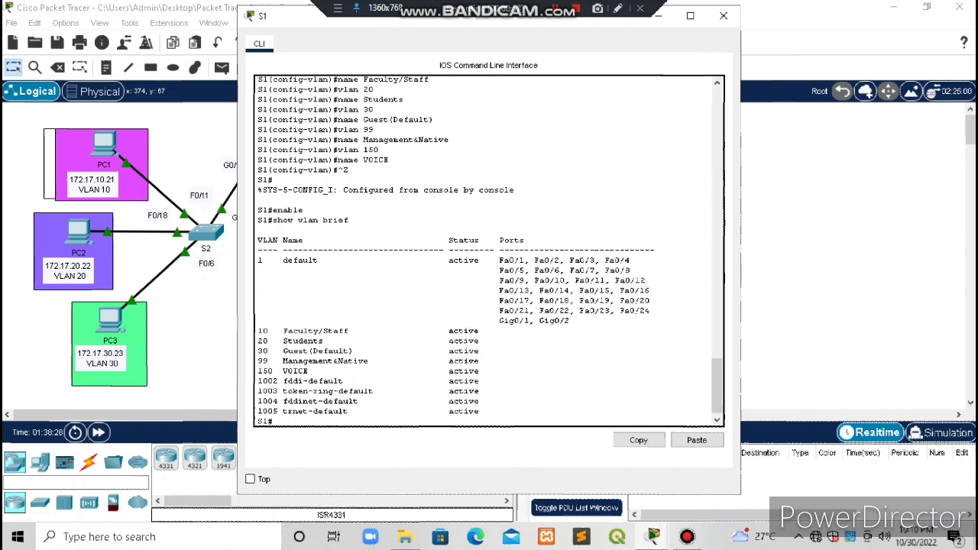
click(723, 15)
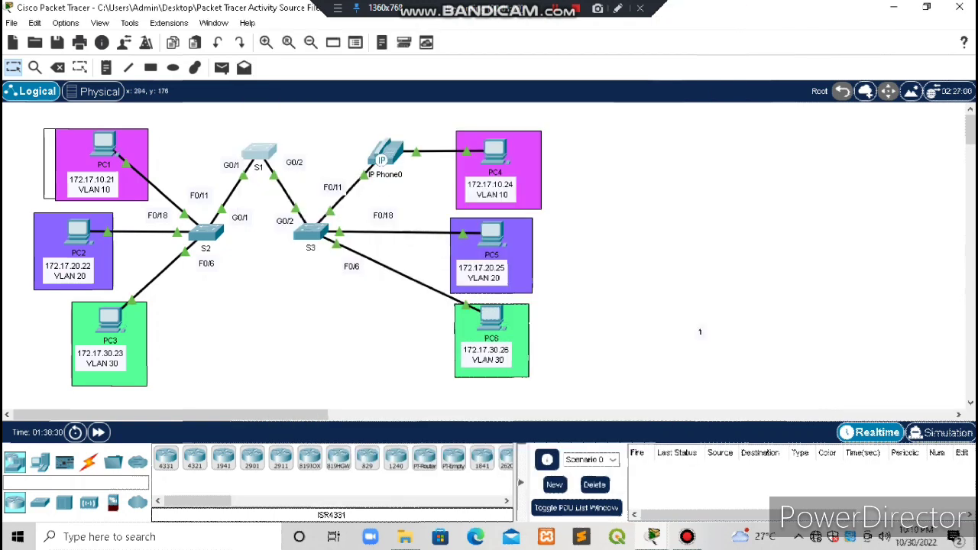
- Open S2's command line, run enable, and display the switch's VLANs with show vlan brief
click(206, 231)
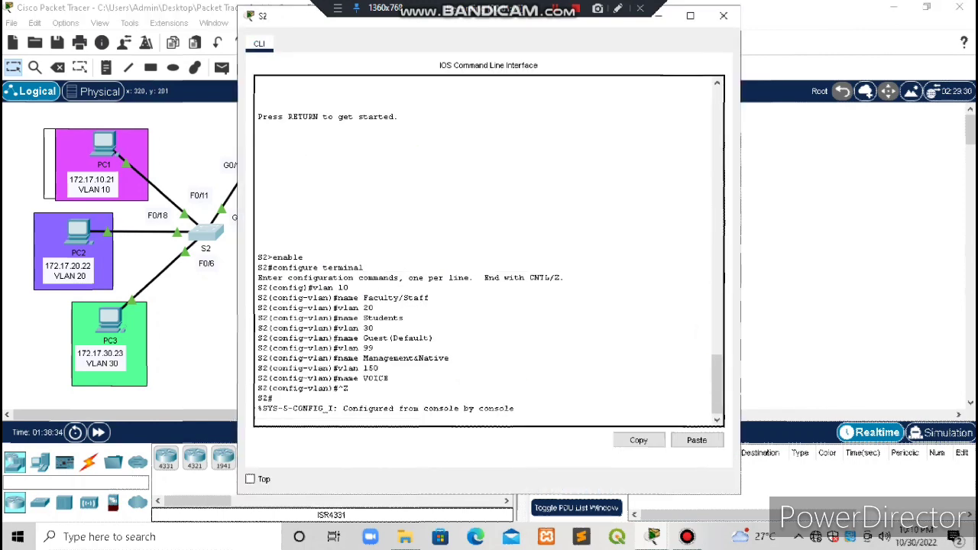
key(Return)
text(enable)
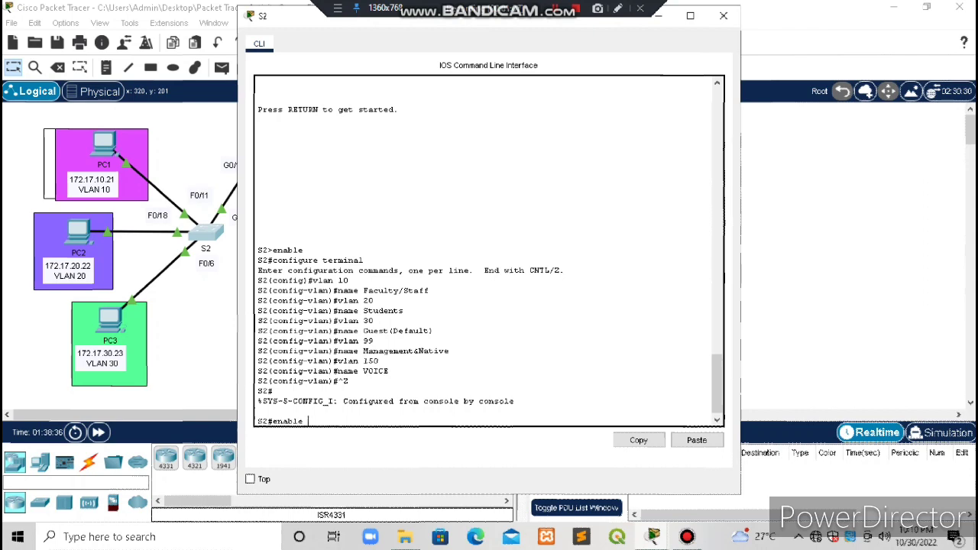
key(Return)
text(sh)
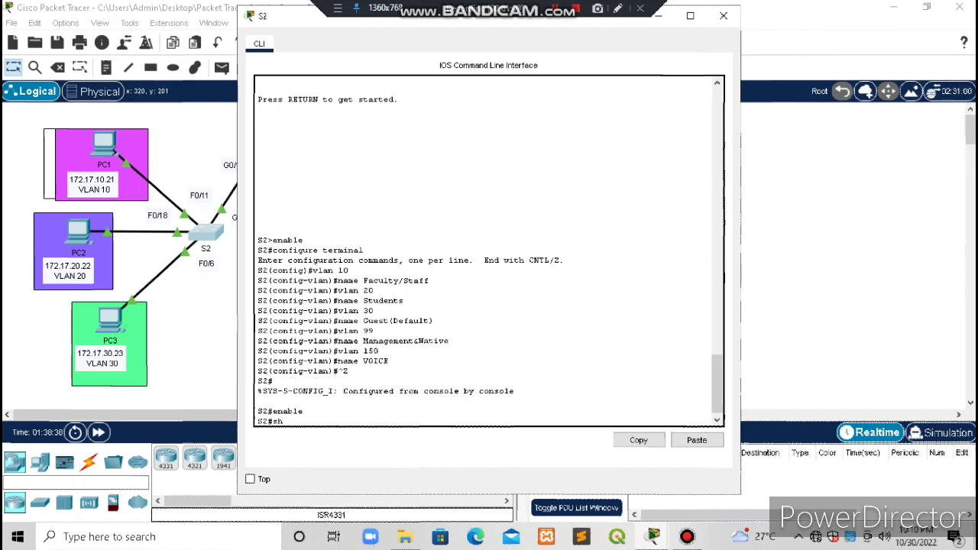
text(ow vlan brief)
key(Return)
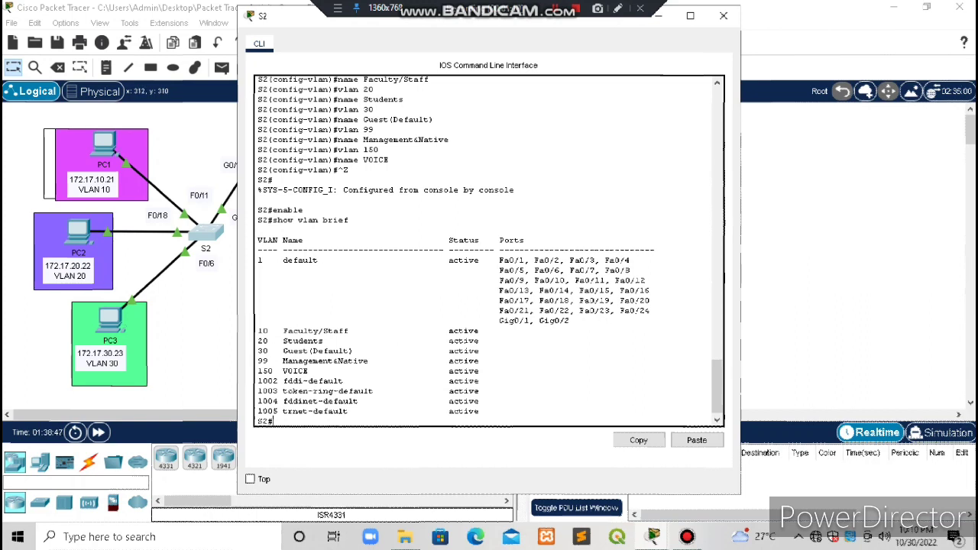
- Examine the entries for VLANs 10, 20, 30, 99 and 150 in S2's output, and close the switch window
drag(258, 330, 499, 372)
click(501, 370)
drag(571, 320, 499, 372)
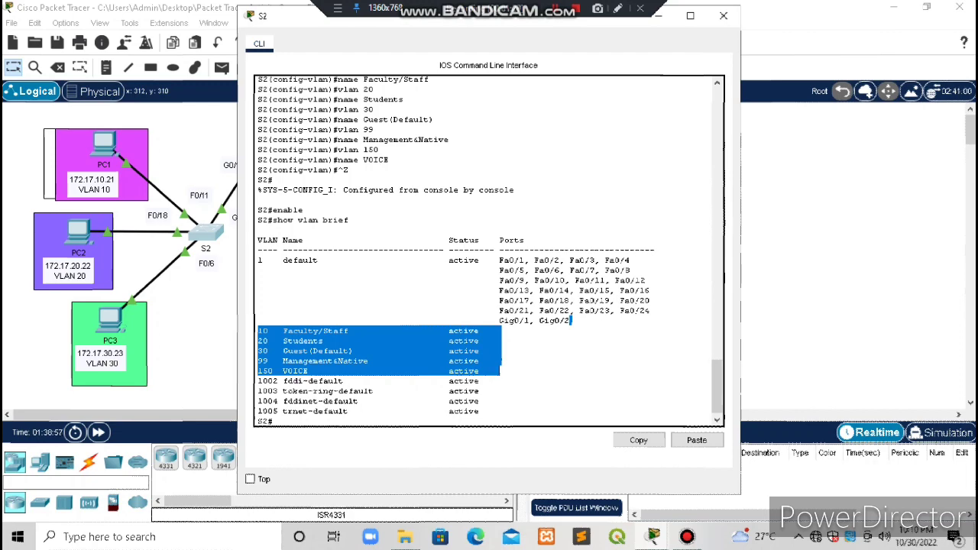
click(724, 15)
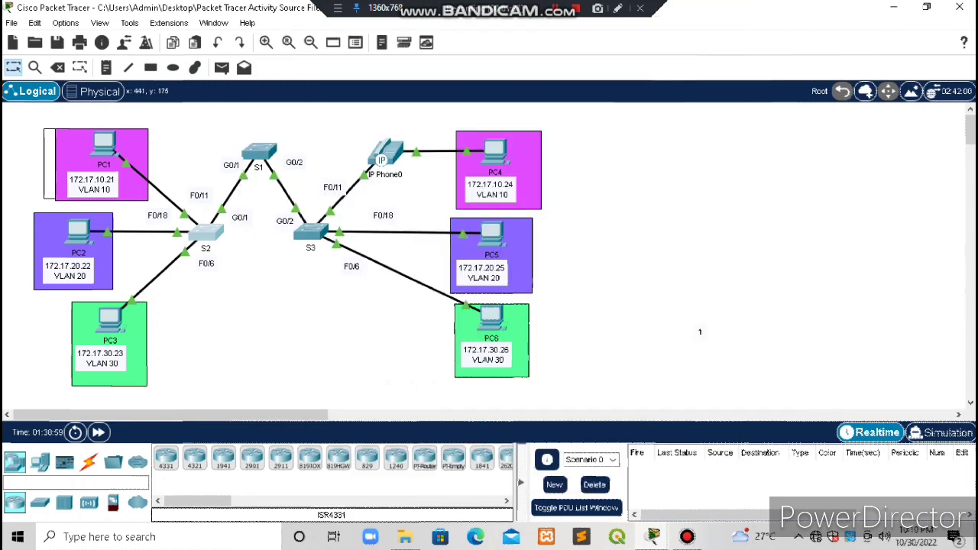
- Open S3's command line, run enable, and display the switch's VLANs with show vlan brief
click(310, 232)
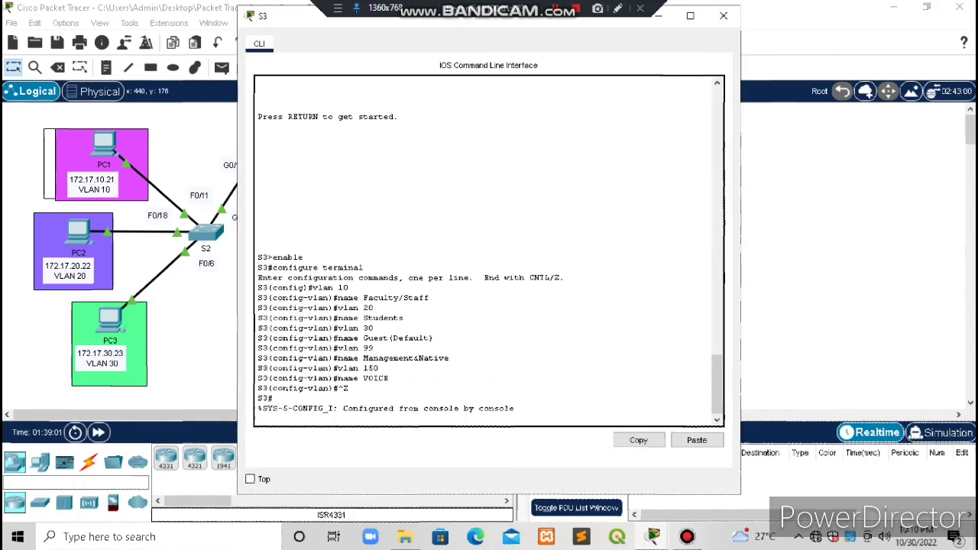
key(Return)
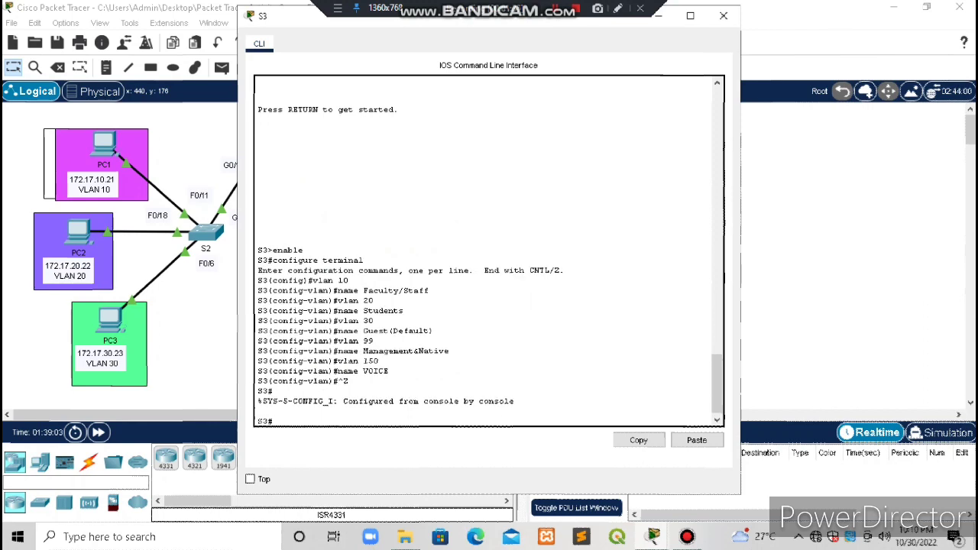
text(ena)
key(BackSpace)
text(ble)
key(Return)
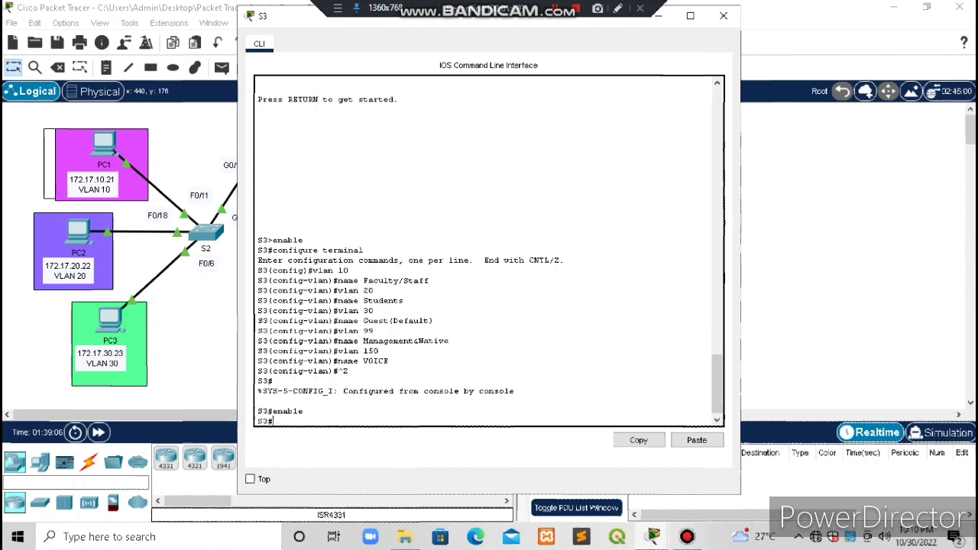
text(show vlan brief)
key(Return)
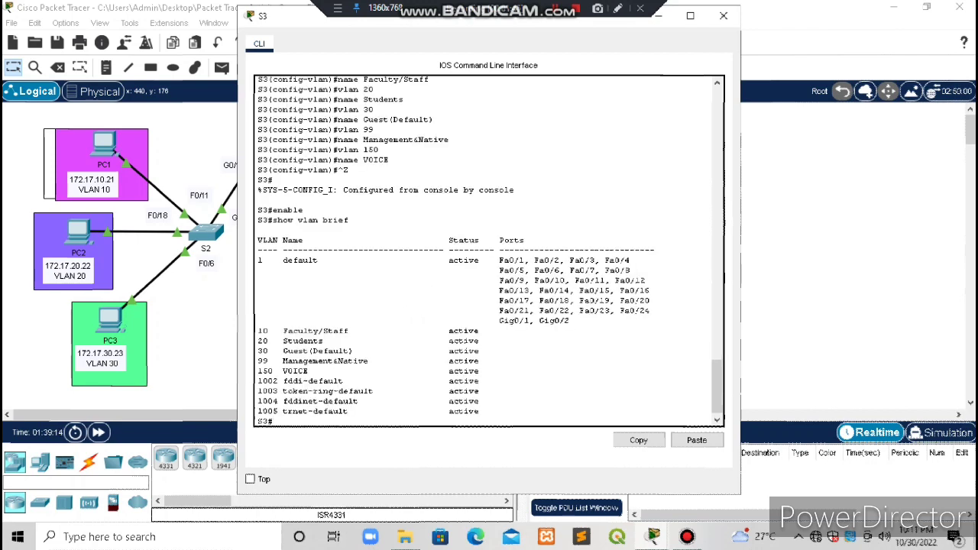
- Examine the entries for VLANs 10, 20, 30, 99 and 150 in S3's output, and close the switch window
drag(257, 329, 501, 370)
click(500, 361)
click(723, 16)
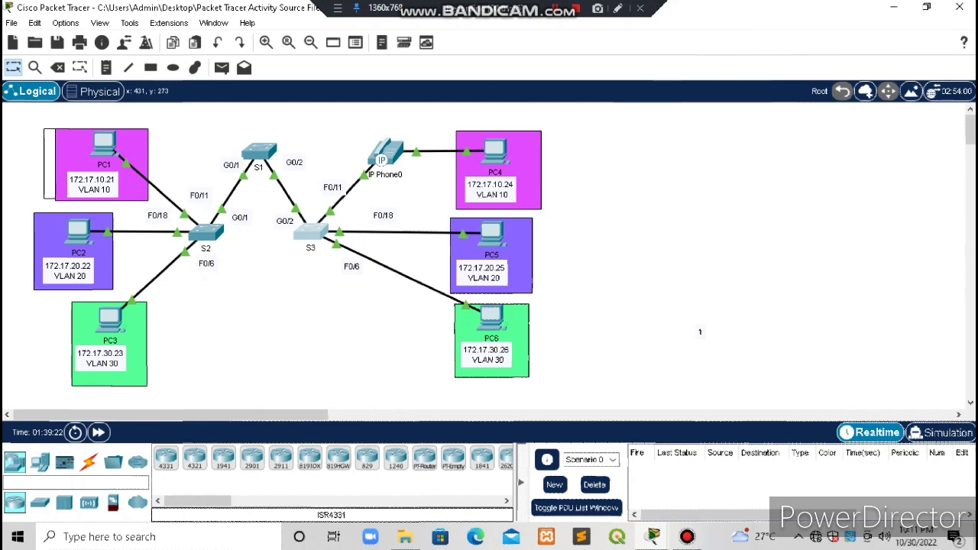
- Bring up the activity instructions, review Step 4 on verifying the VLAN configuration, and minimize the instructions
click(653, 537)
click(721, 476)
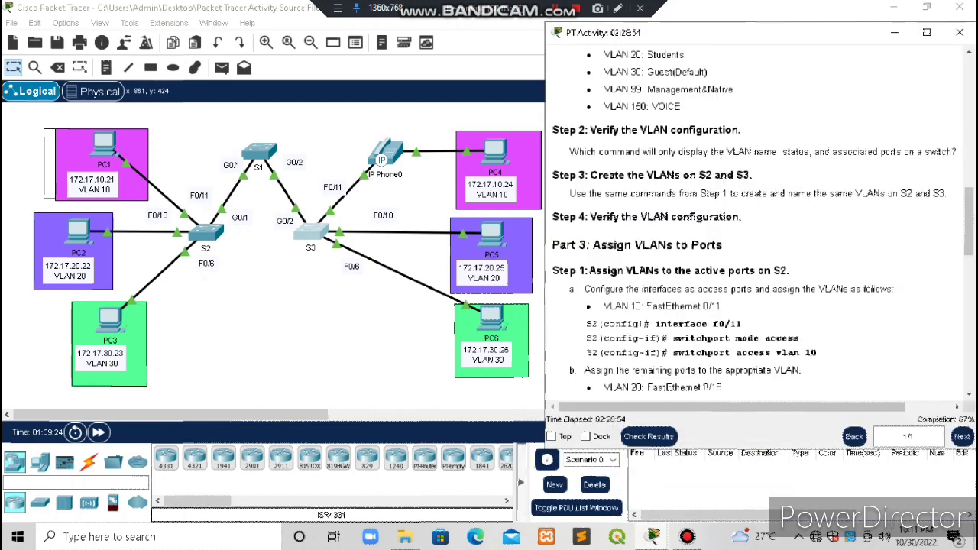
scroll(757, 229, up, 2)
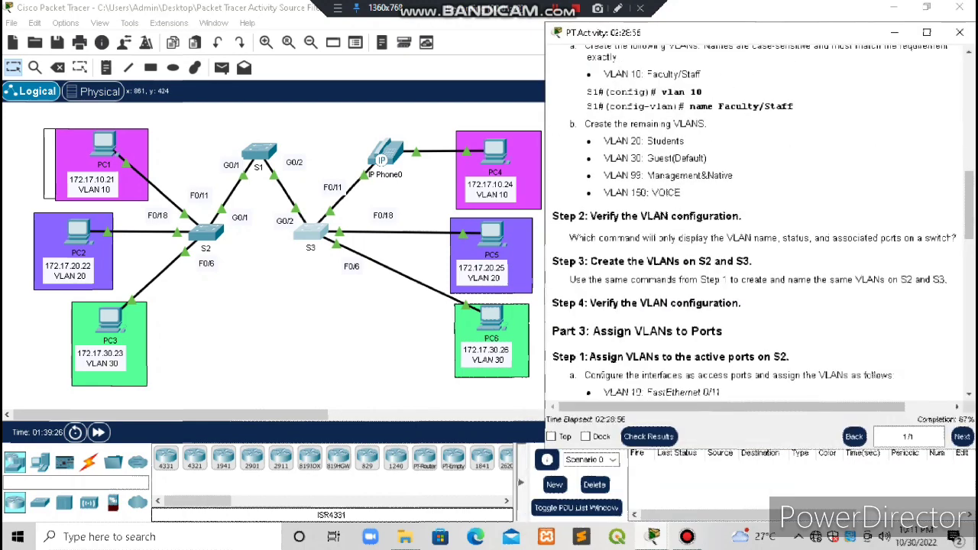
scroll(757, 229, down, 1)
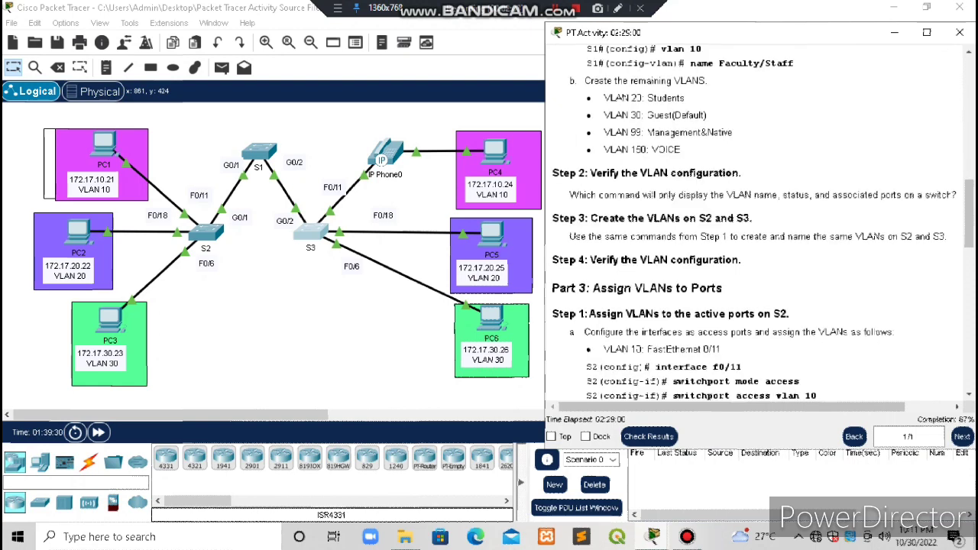
drag(552, 260, 742, 260)
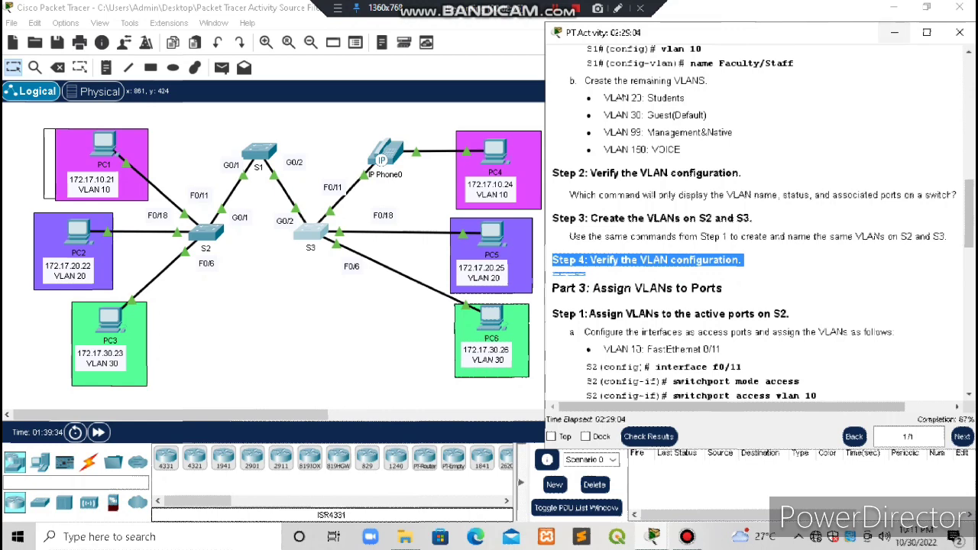
click(895, 32)
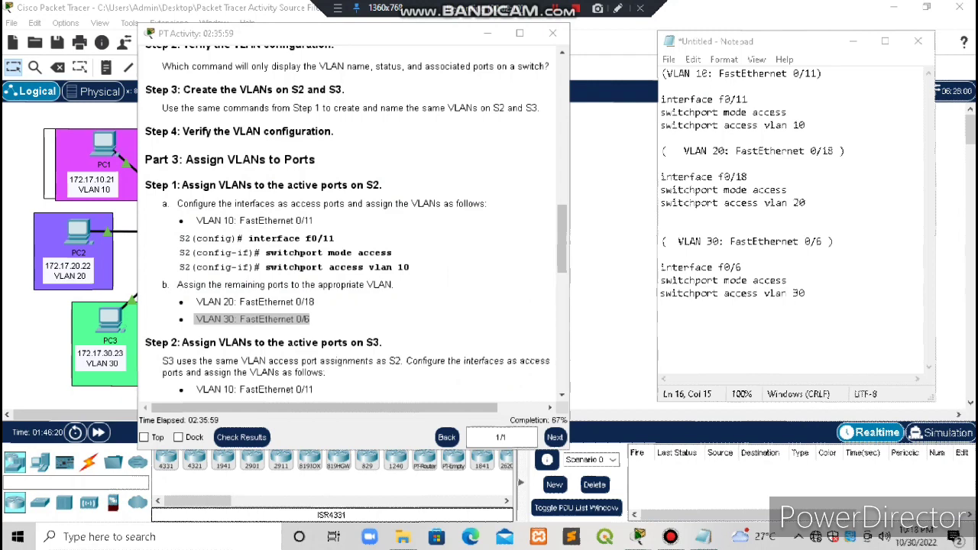
- Read Part 3, Step 1 of the instructions on assigning VLANs 10, 20 and 30 to S2's active ports
drag(145, 159, 315, 159)
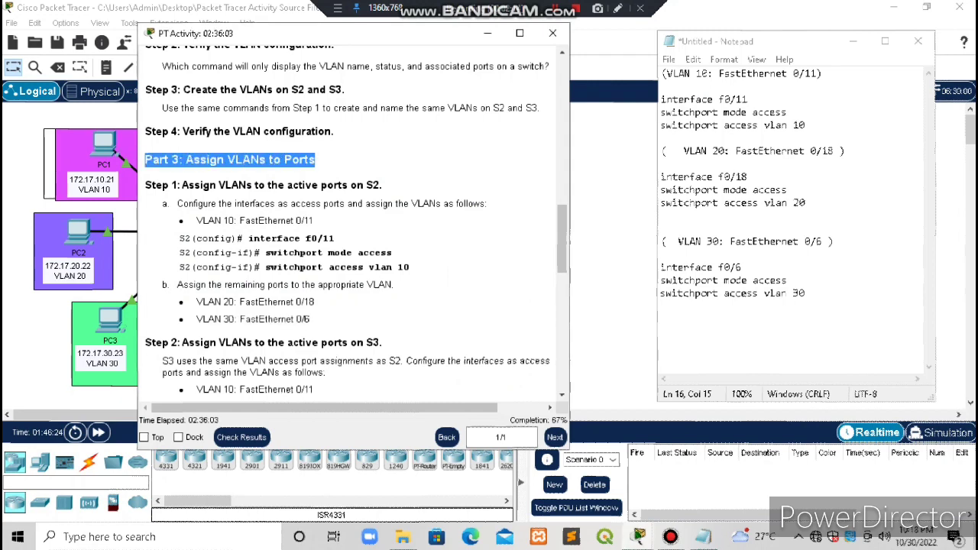
click(328, 162)
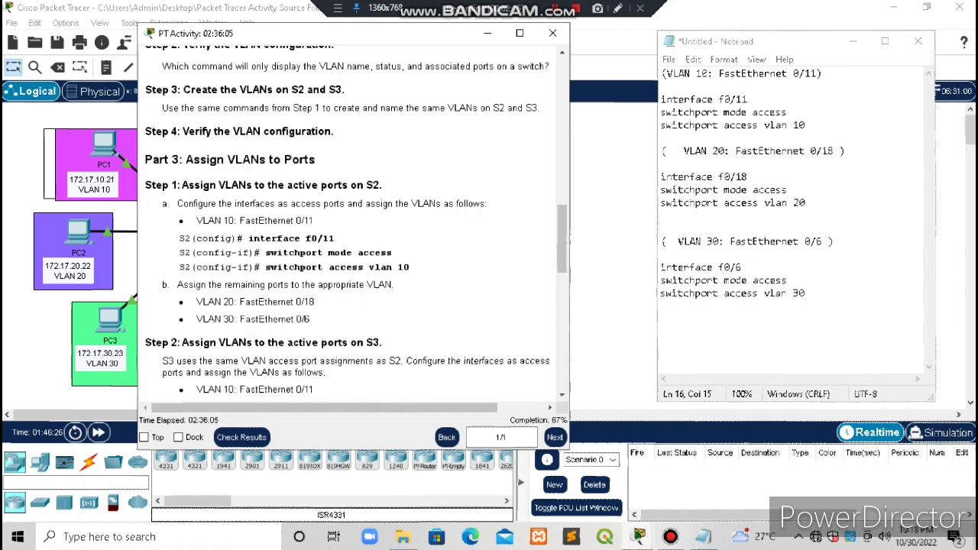
drag(145, 185, 382, 185)
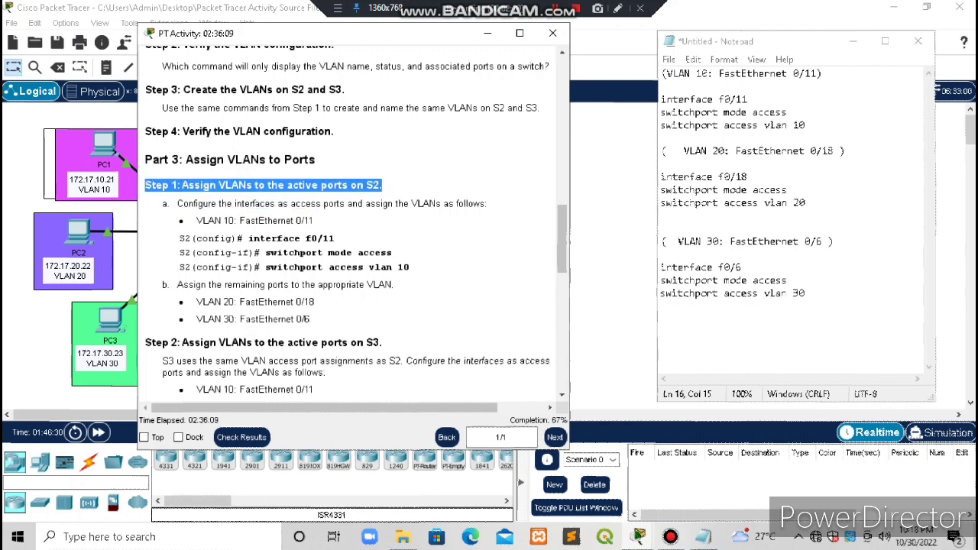
click(384, 186)
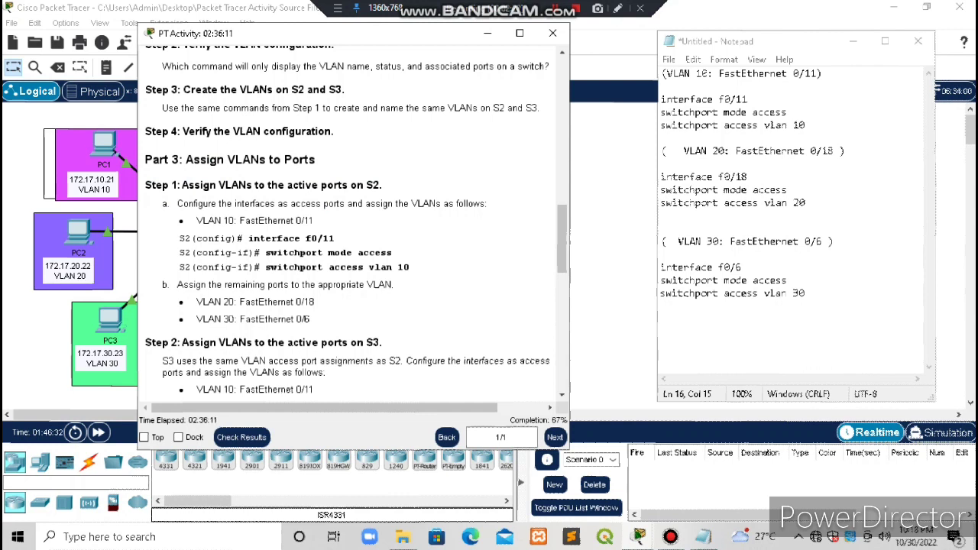
drag(174, 204, 310, 319)
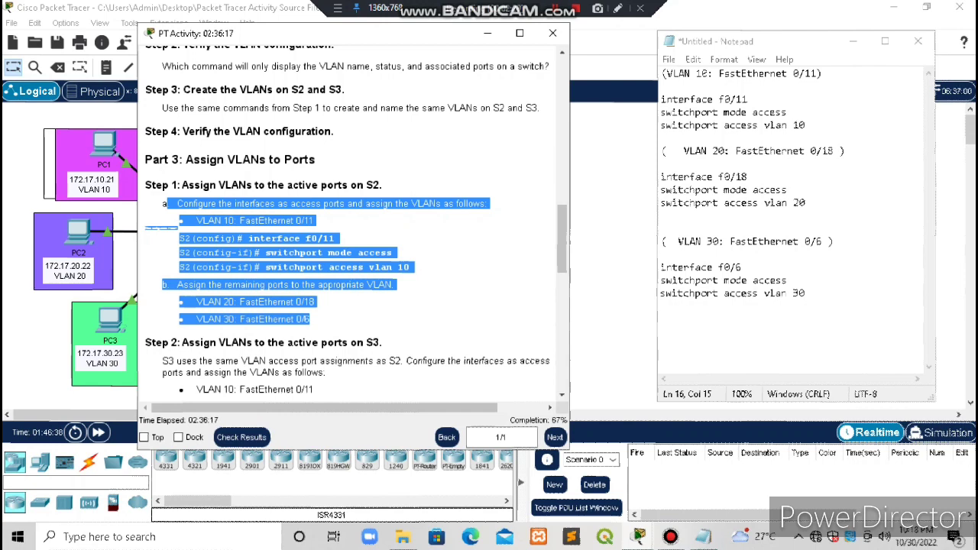
- Review the prepared port commands for VLANs 10, 20 and 30 in Notepad, and close the activity instructions
click(665, 138)
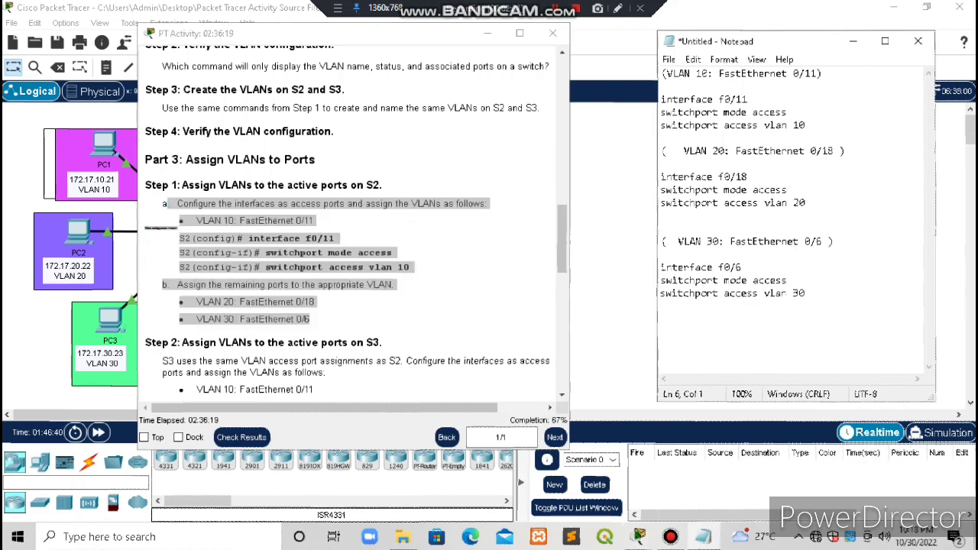
key(ctrl+a)
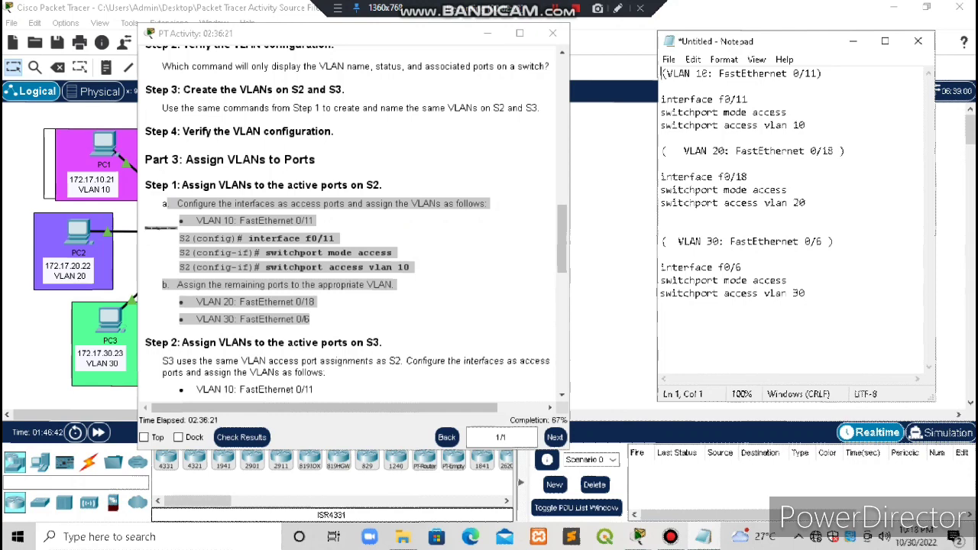
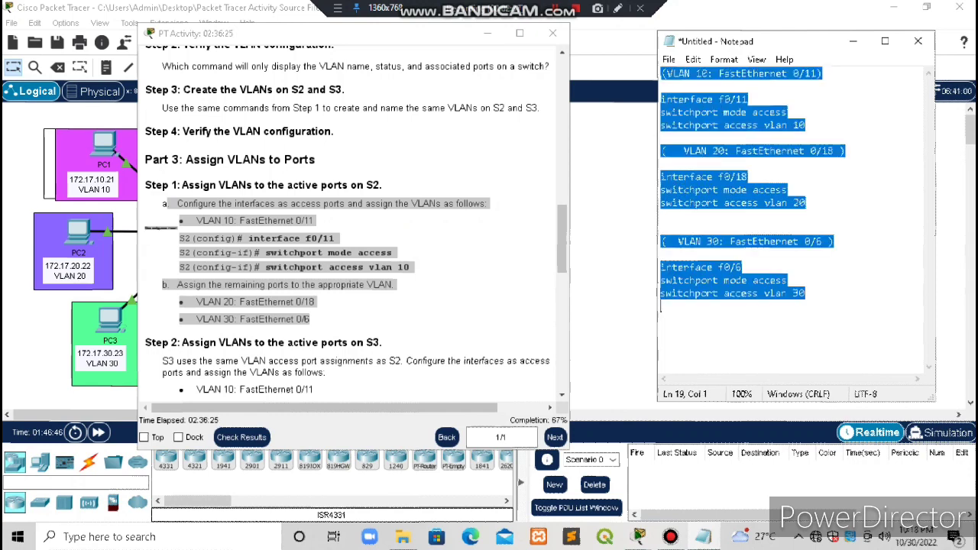
click(552, 33)
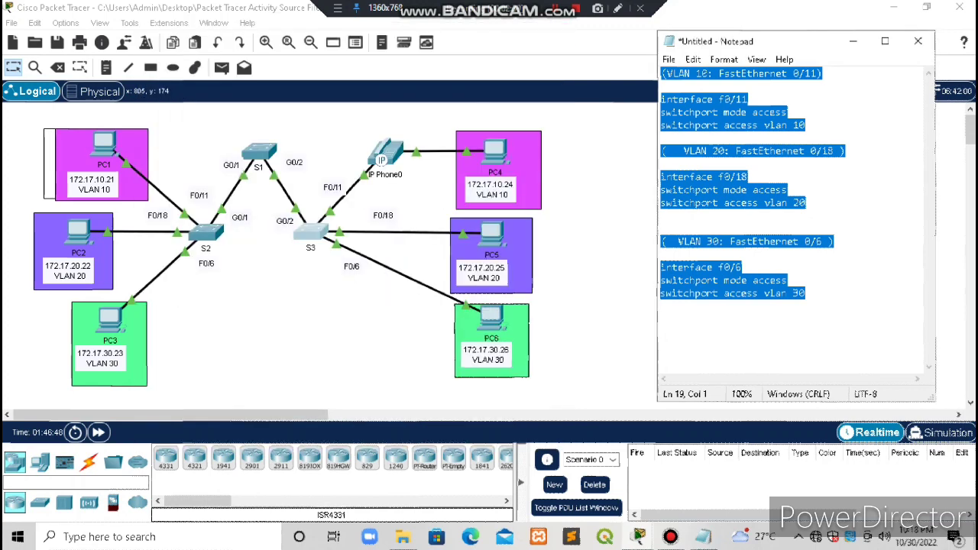
click(751, 100)
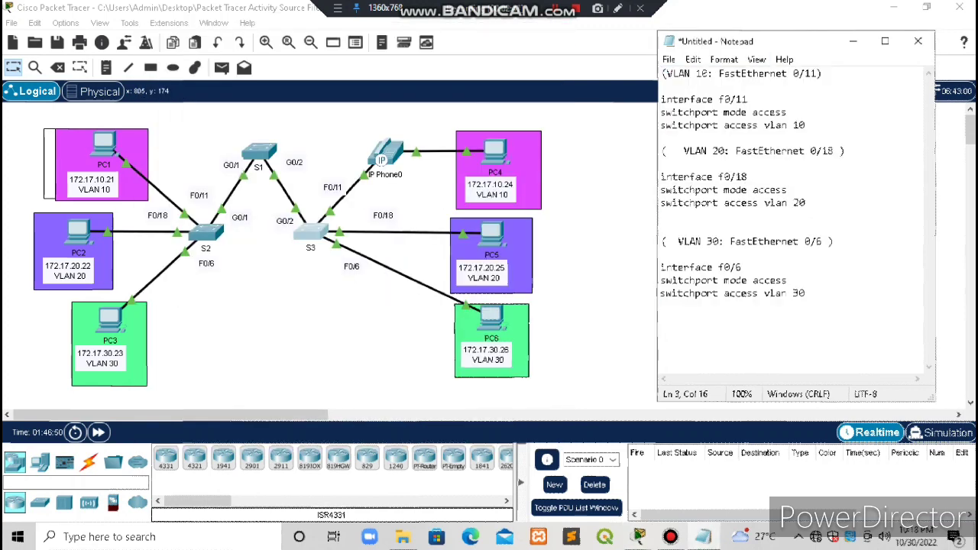
- Open S2's command line, run enable, and enter global configuration mode with configure terminal
click(209, 232)
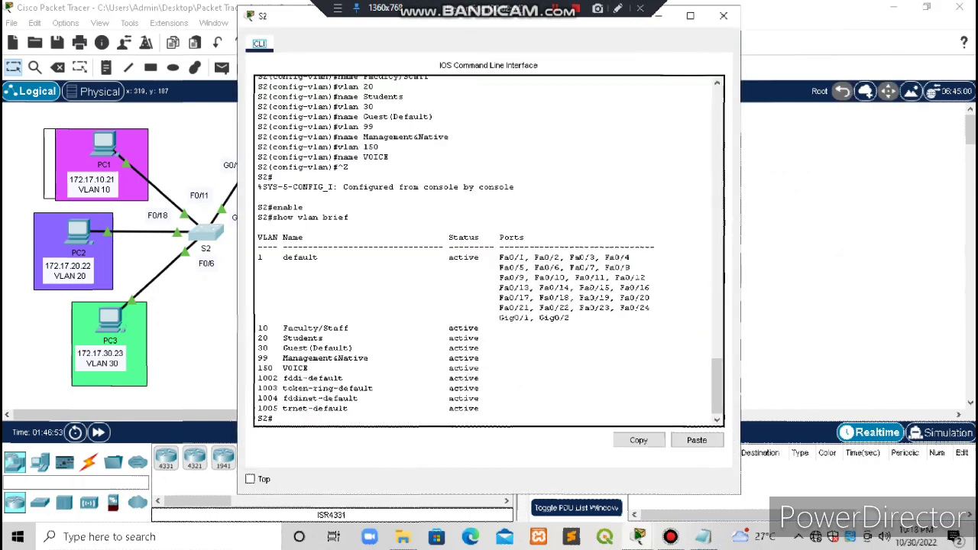
text(enbale)
key(Return)
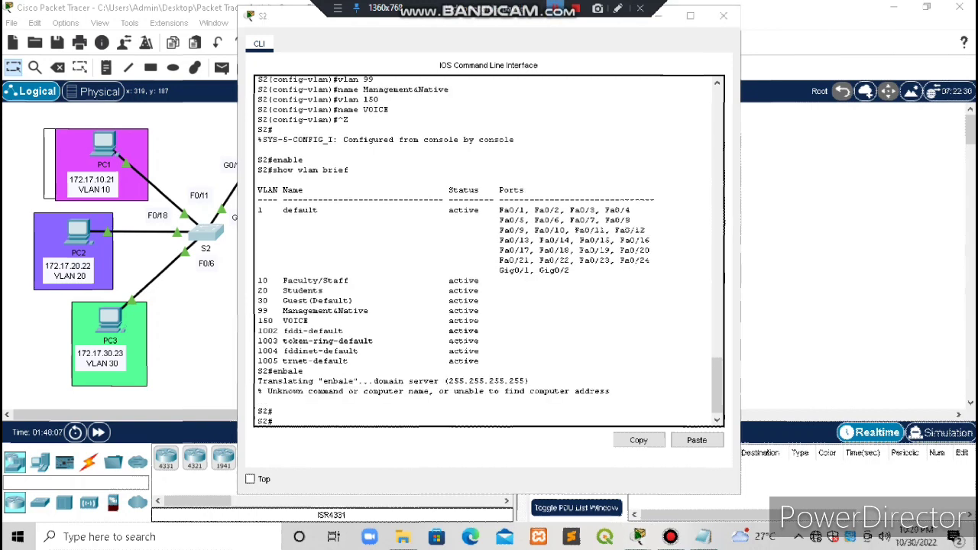
key(Return)
text(en)
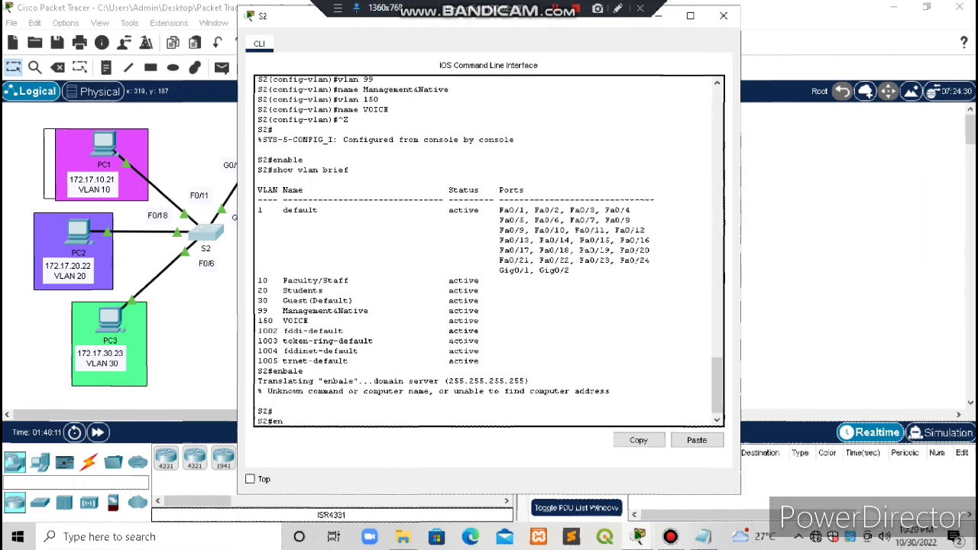
text(ab)
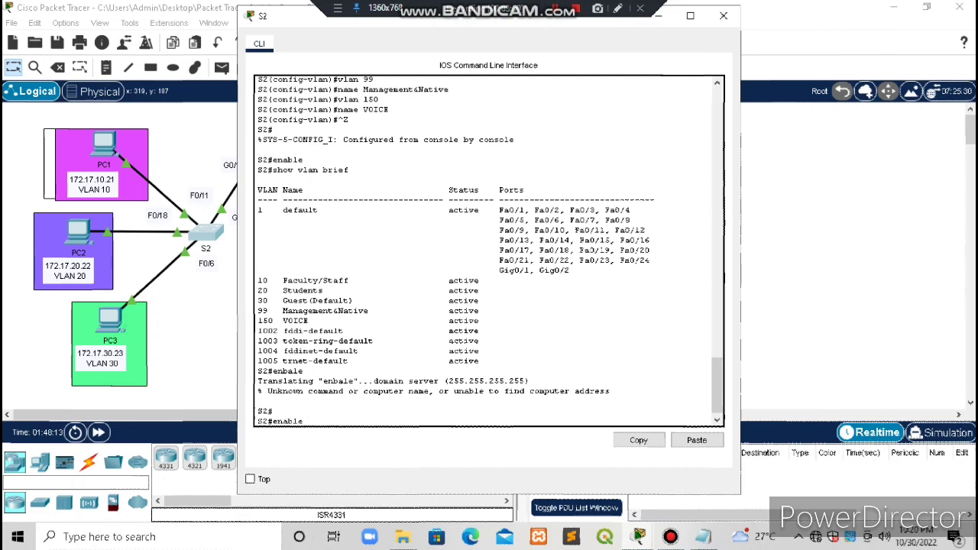
text(le)
key(Return)
text(c)
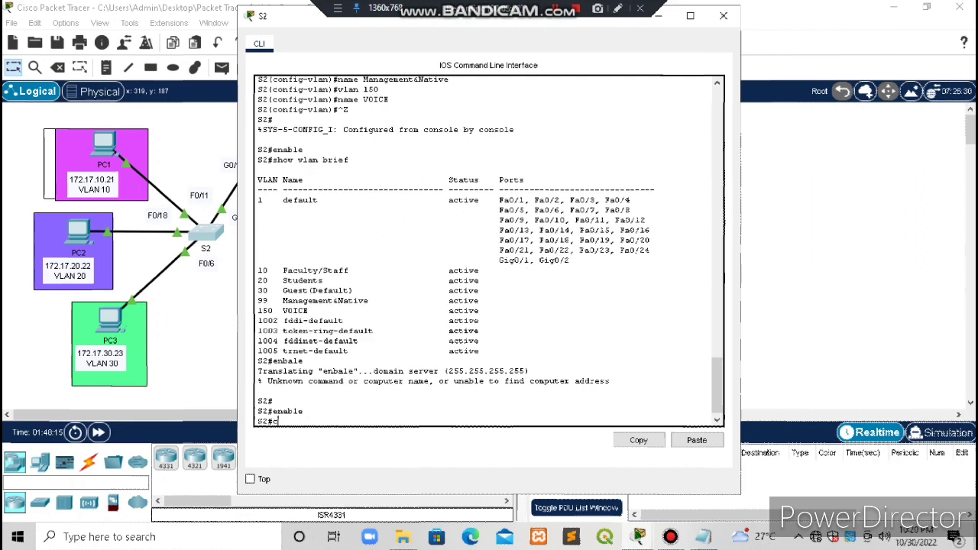
text(onfigure terminal)
key(Return)
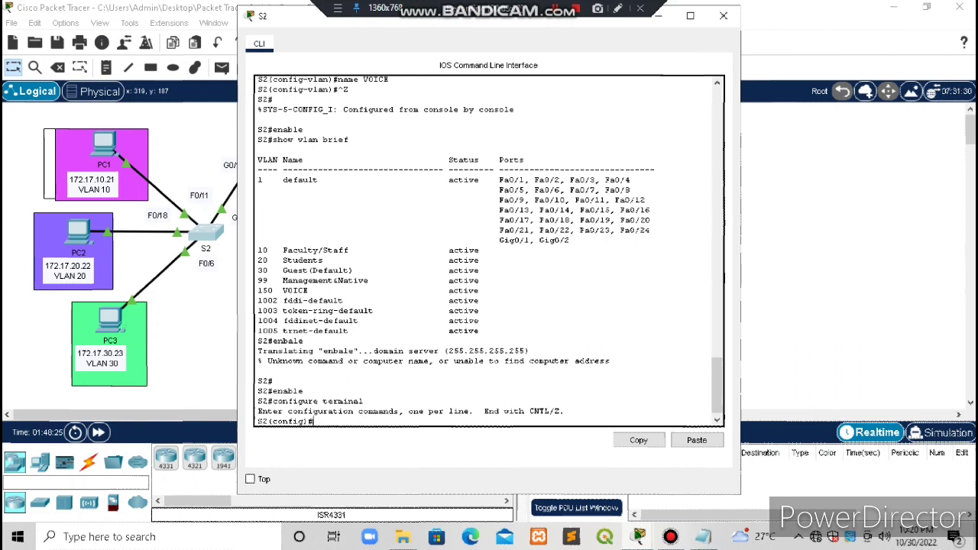
- Copy the command interface fastEthernet 0/11 from the Notepad list and run it in S2's command line
click(704, 537)
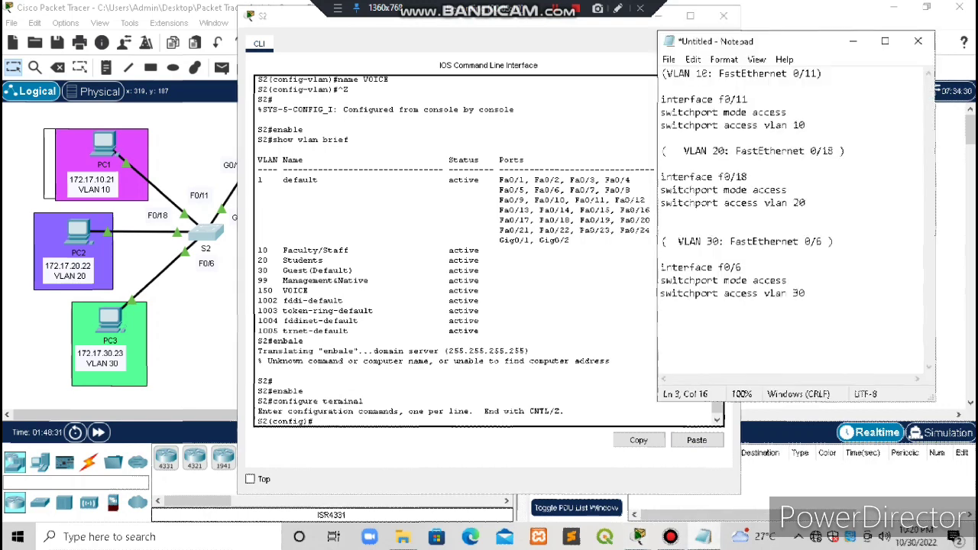
click(704, 537)
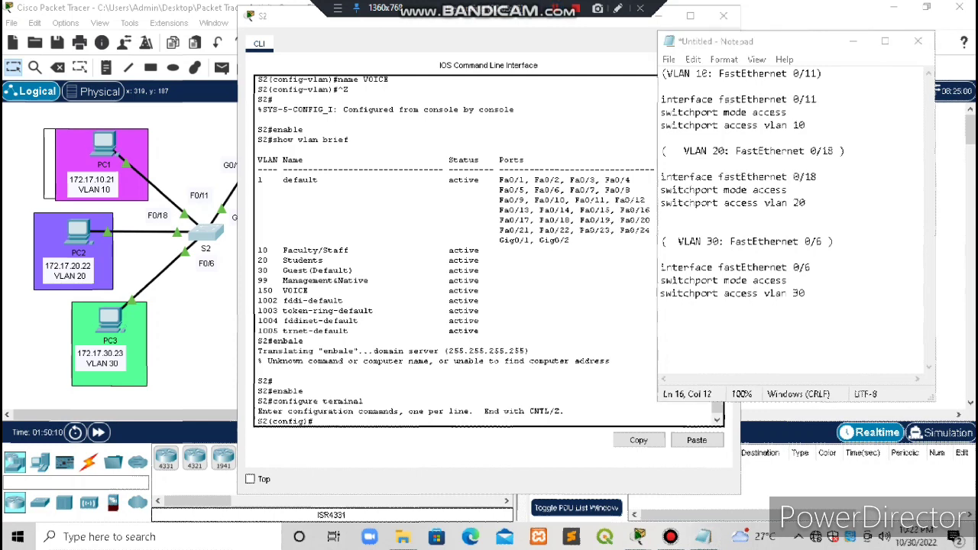
drag(661, 99, 818, 99)
right_click(789, 99)
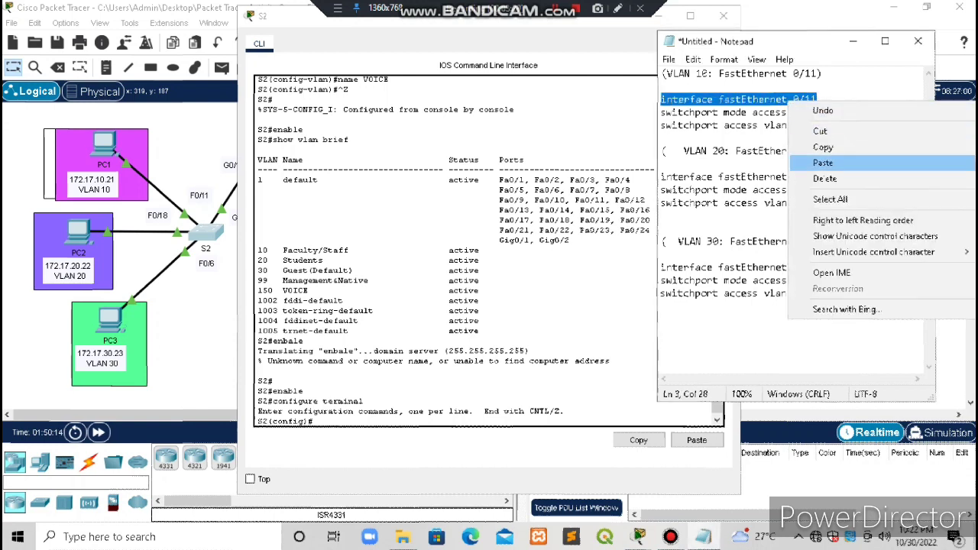
click(812, 147)
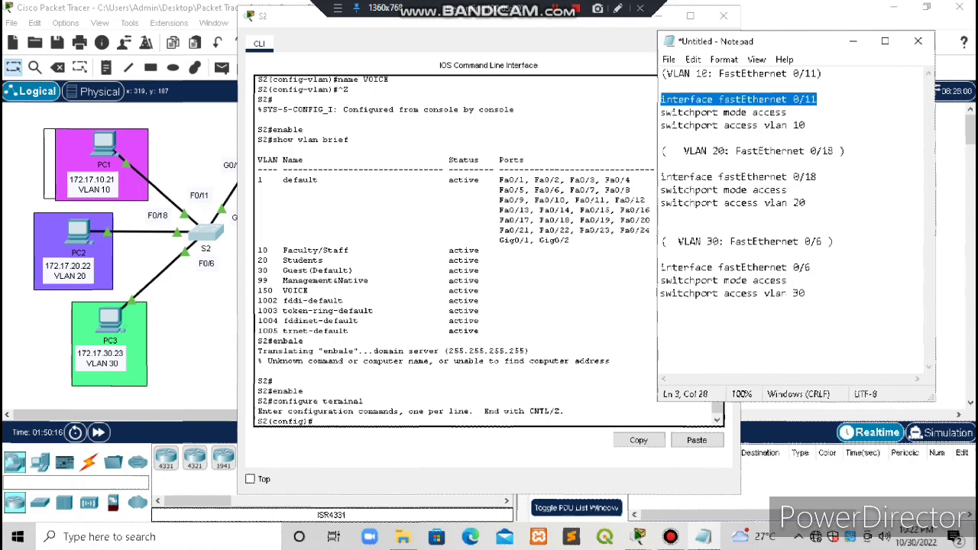
click(359, 422)
right_click(359, 423)
click(392, 446)
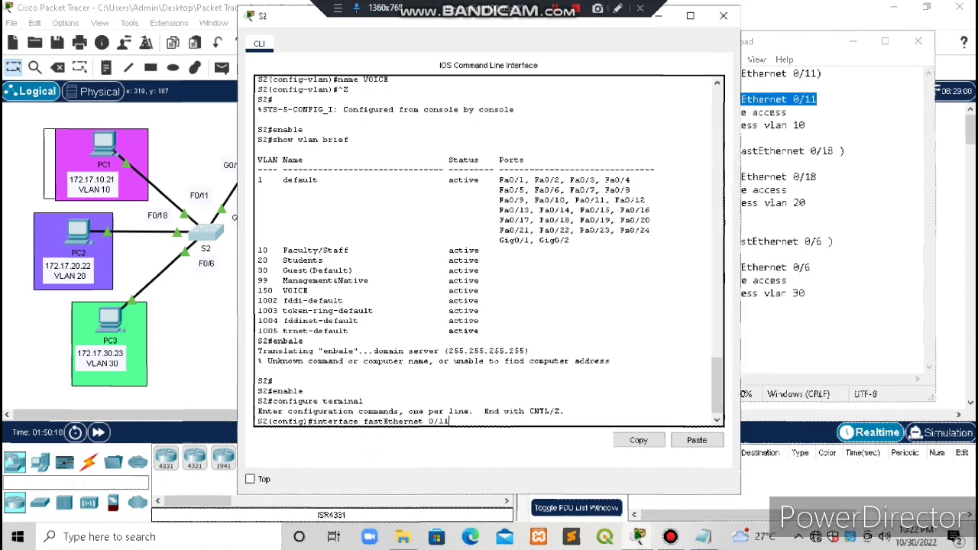
key(Return)
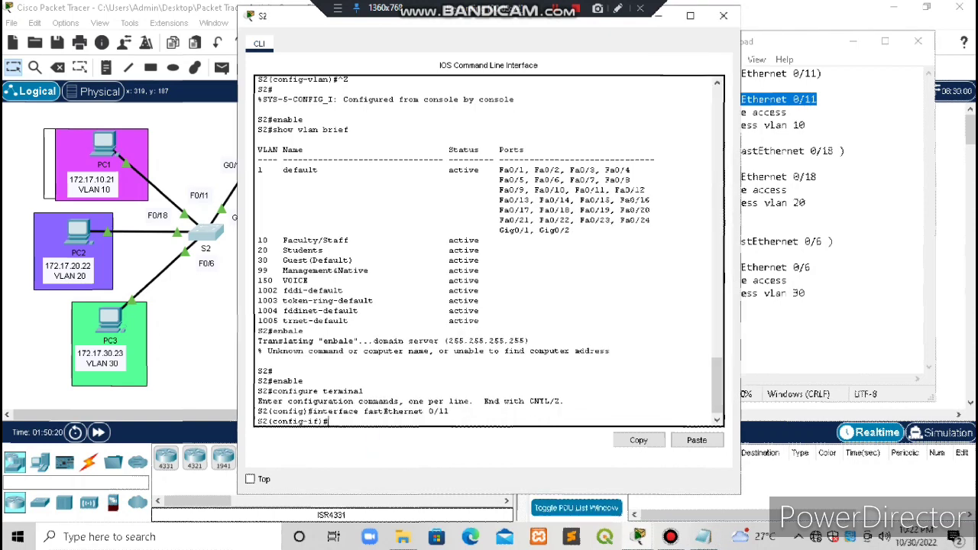
- Switch back to the Notepad list of port commands
click(704, 536)
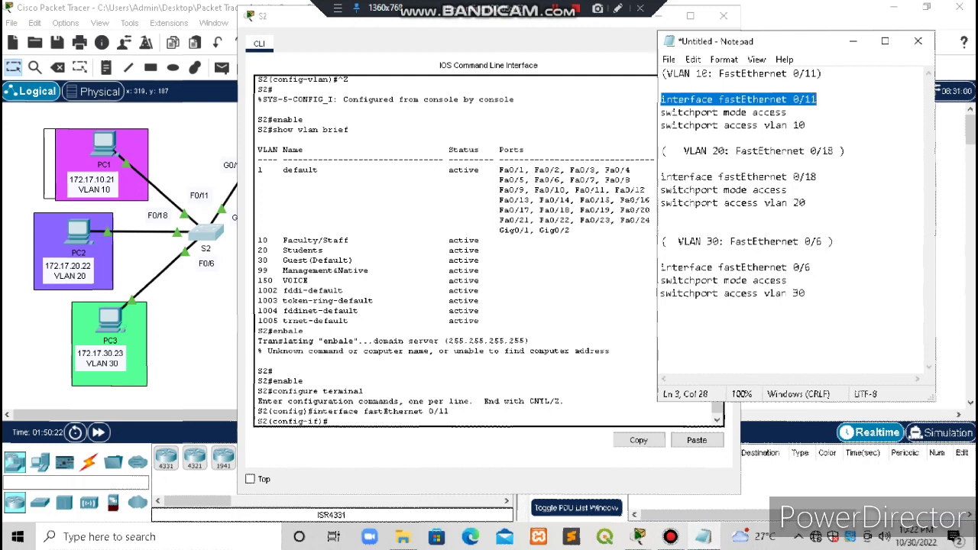
- Copy "switchport mode access" from the VLAN 10 notes and run it on S2's FastEthernet 0/11 interface
drag(661, 112, 789, 112)
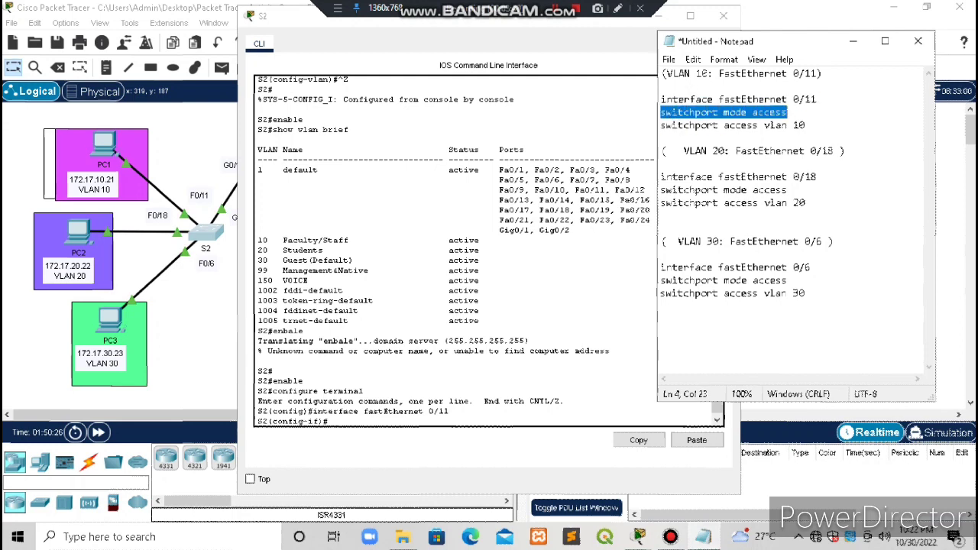
right_click(391, 425)
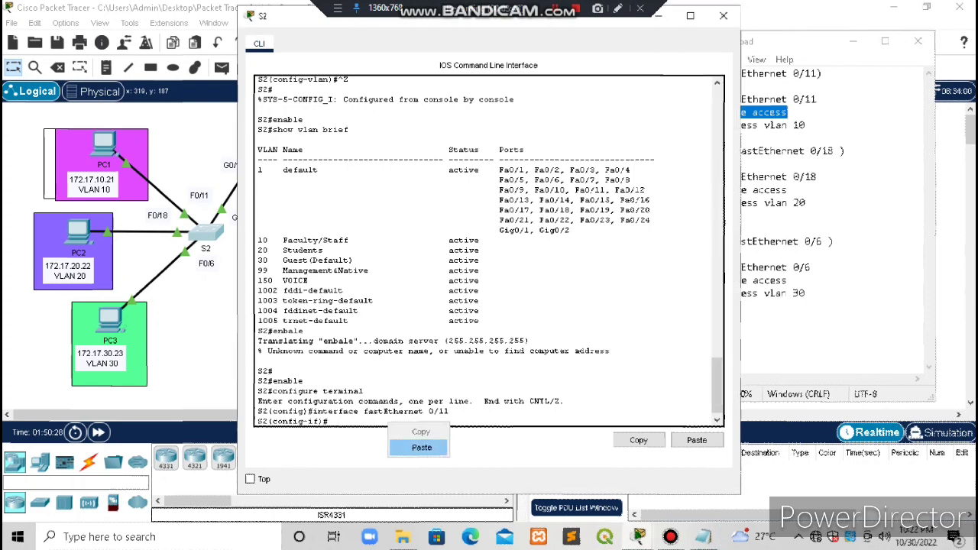
click(422, 447)
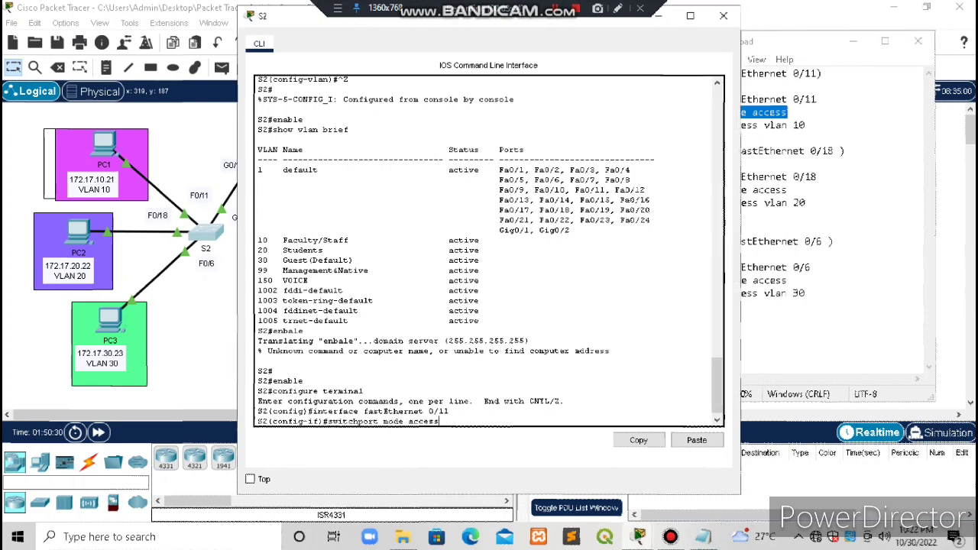
key(Return)
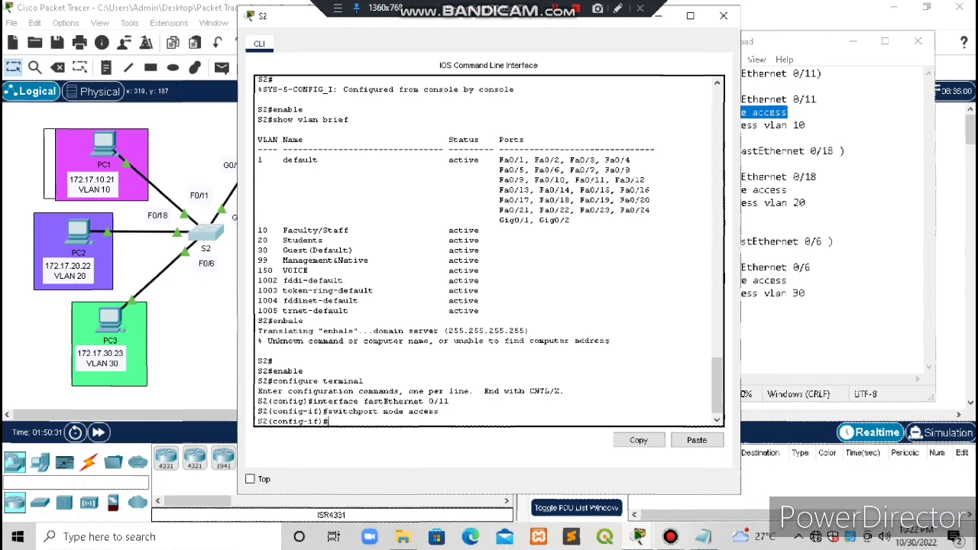
- Copy "switchport access vlan 10" from the Notepad notes and run it on S2's FastEthernet 0/11 interface
click(704, 537)
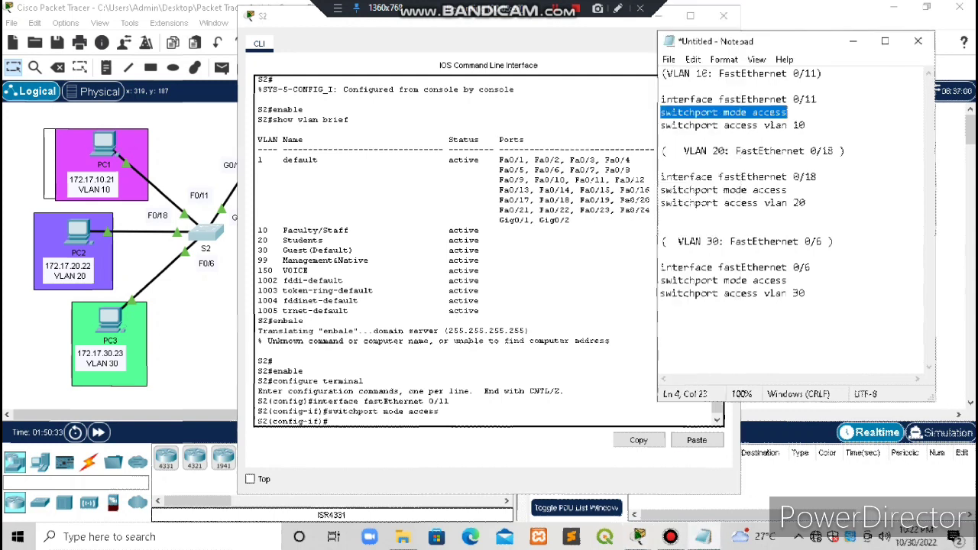
key(Down)
key(Home)
key(shift+End)
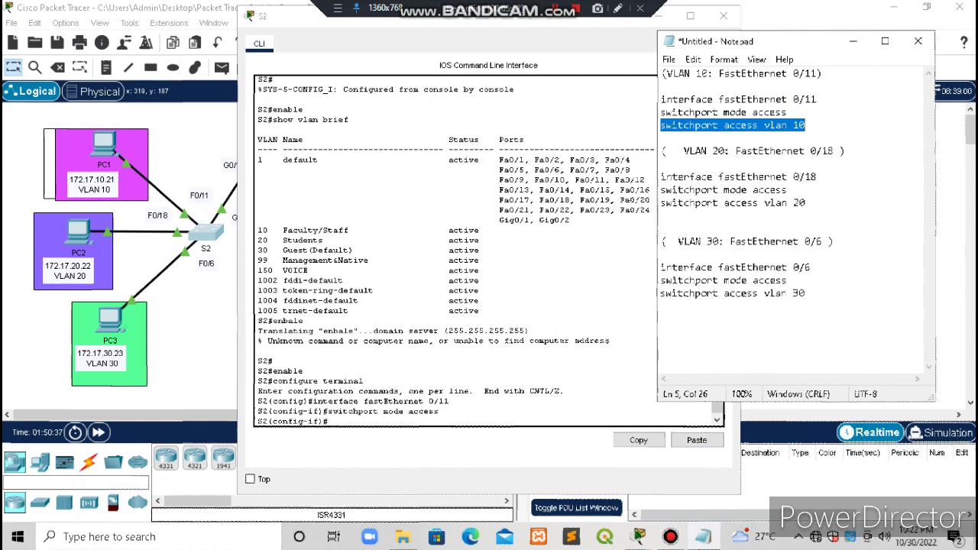
click(361, 421)
right_click(361, 422)
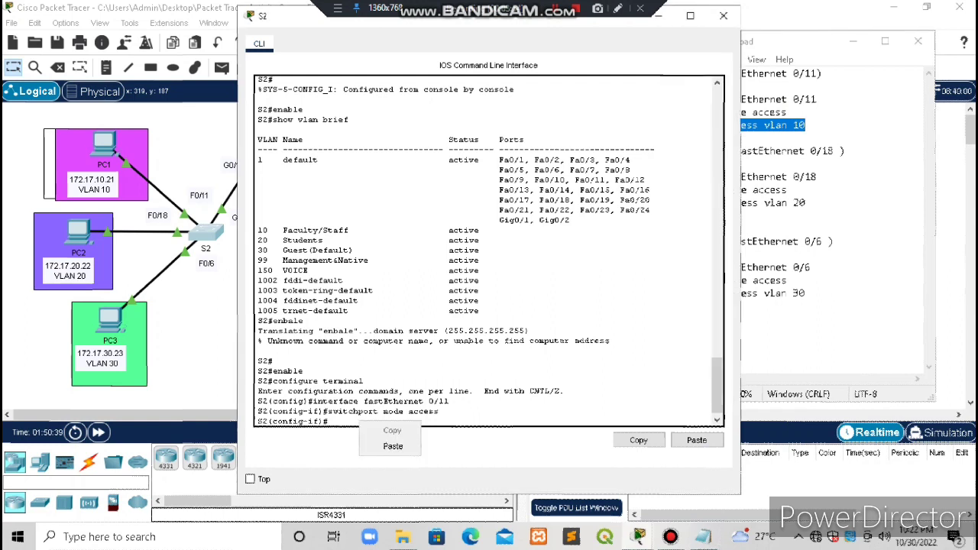
click(391, 446)
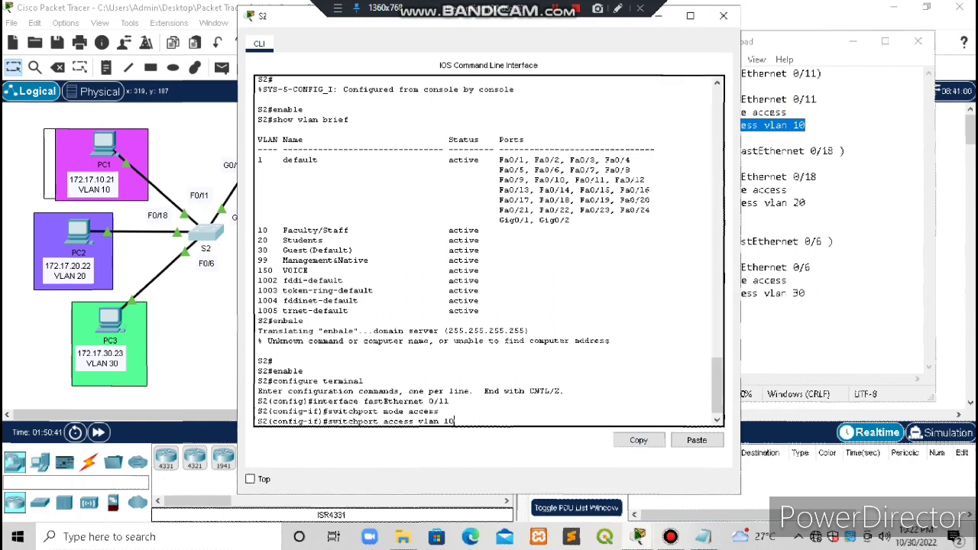
key(Return)
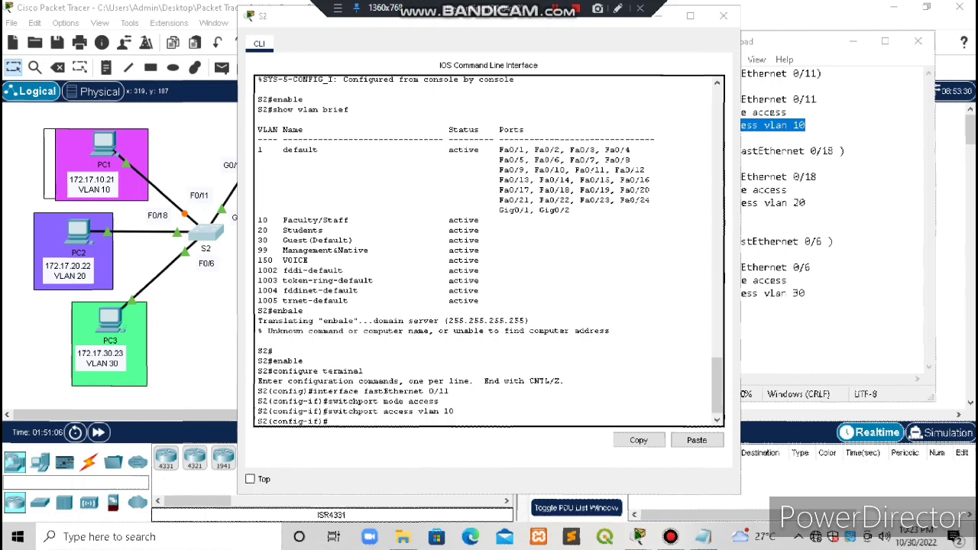
- End the FastEthernet 0/11 configuration, then re-enter global configuration mode on S2 with "enable" and "configure terminal"
click(367, 422)
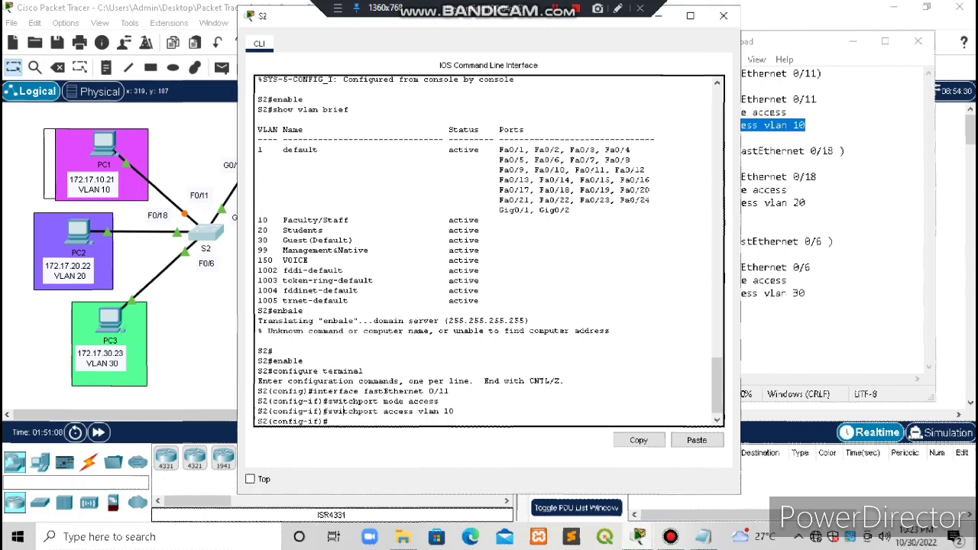
key(ctrl+z)
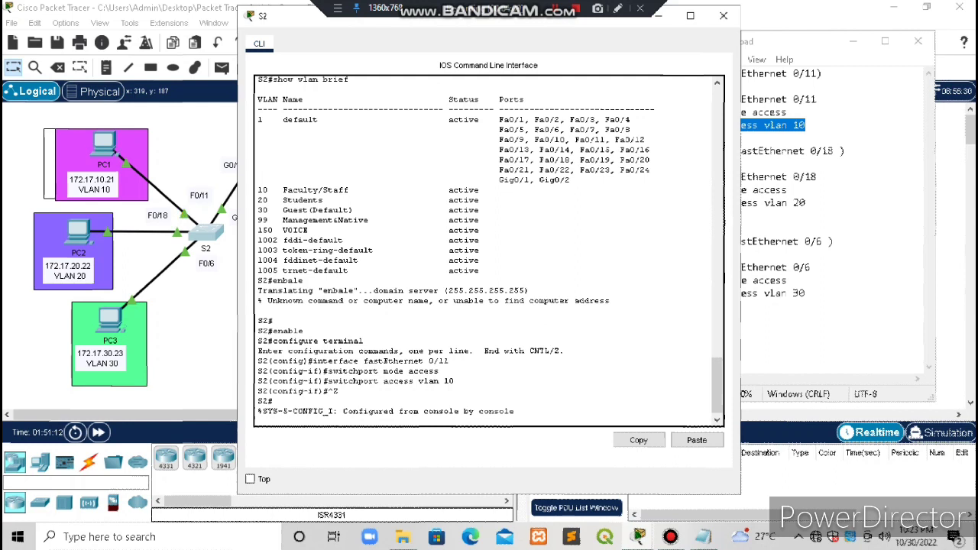
key(Return)
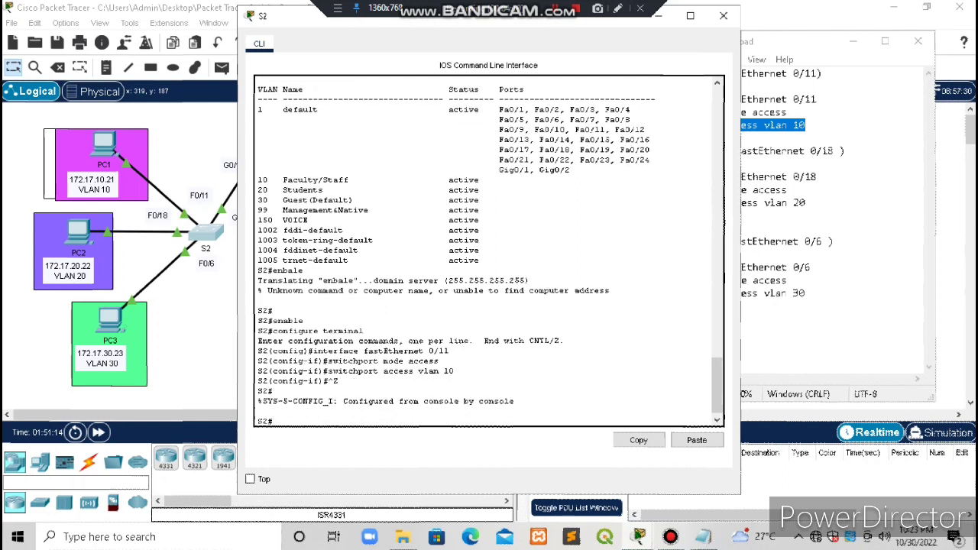
text(enable)
key(Return)
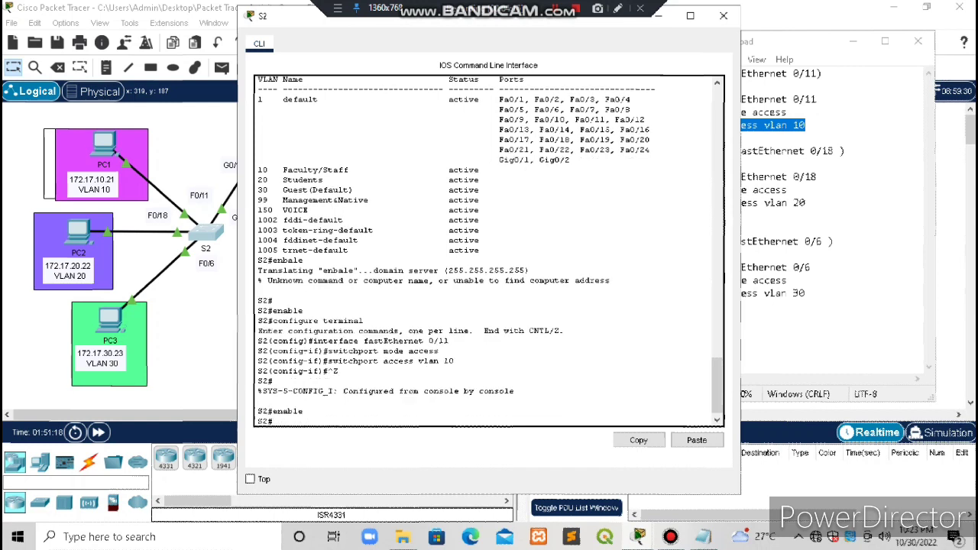
text(configure terminal)
key(Return)
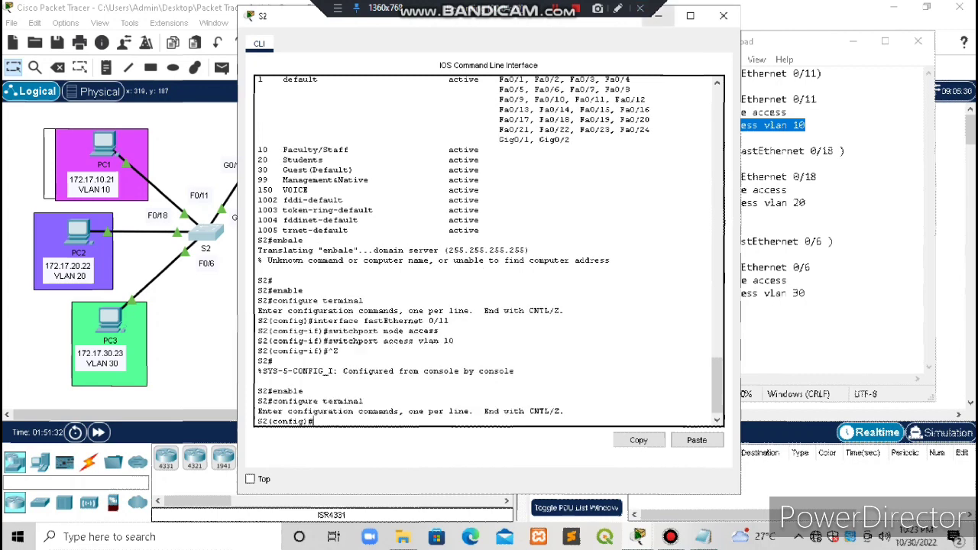
- Uncover the Notepad notes beside the S2 window, then copy "interface fastEthernet 0/18" and run it in the switch CLI
drag(518, 31, 332, 17)
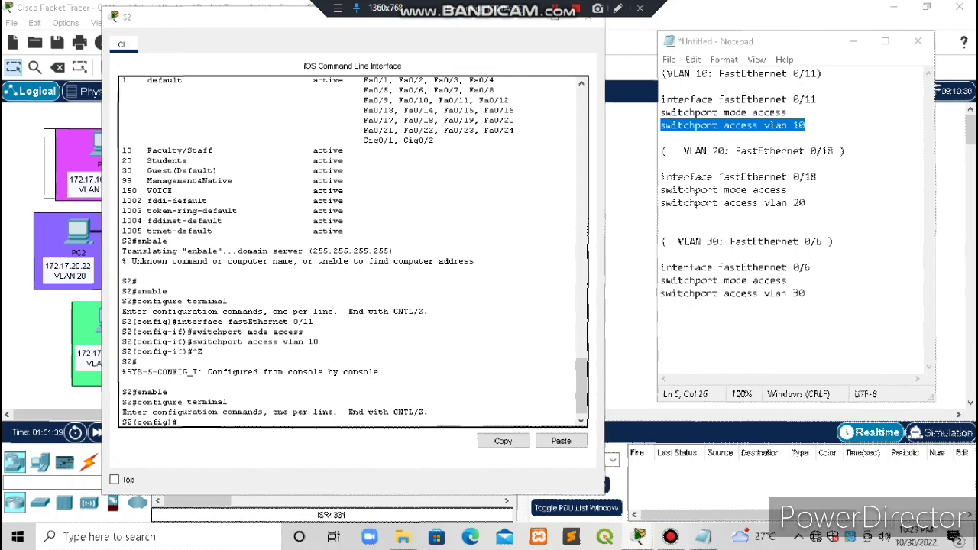
drag(661, 177, 817, 177)
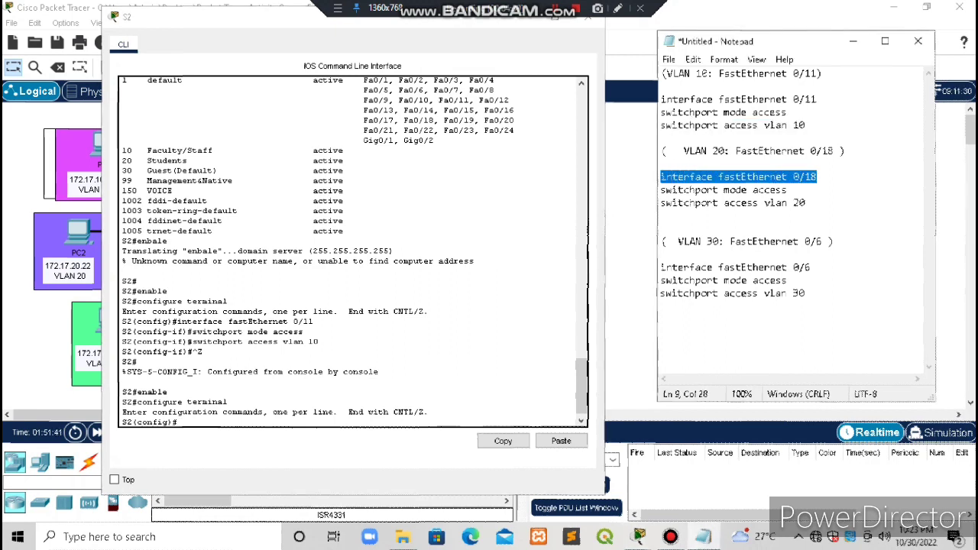
right_click(790, 175)
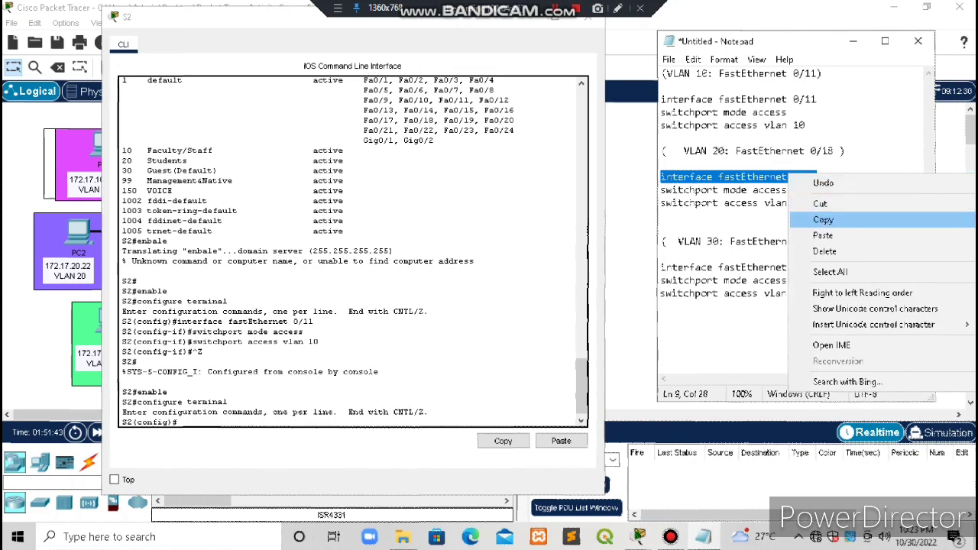
click(823, 219)
right_click(209, 420)
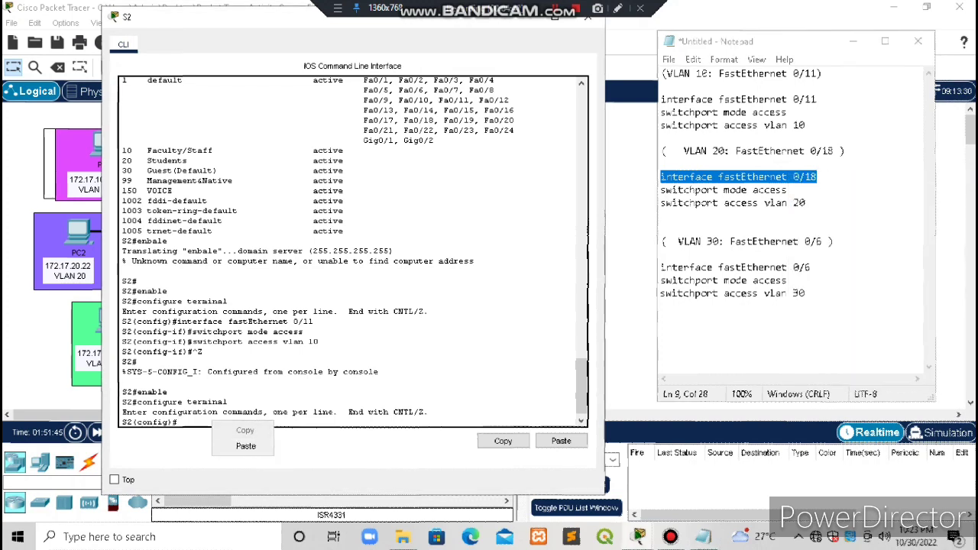
click(229, 446)
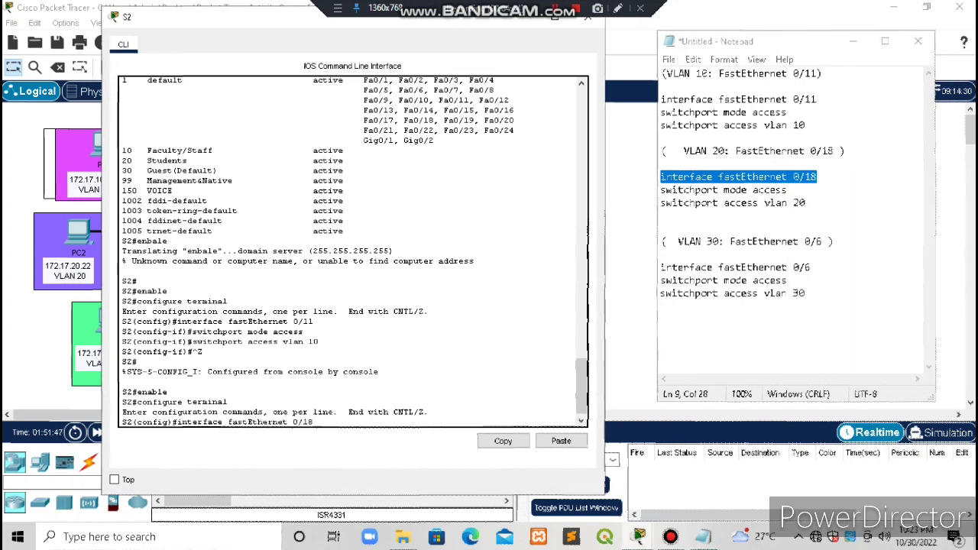
key(Return)
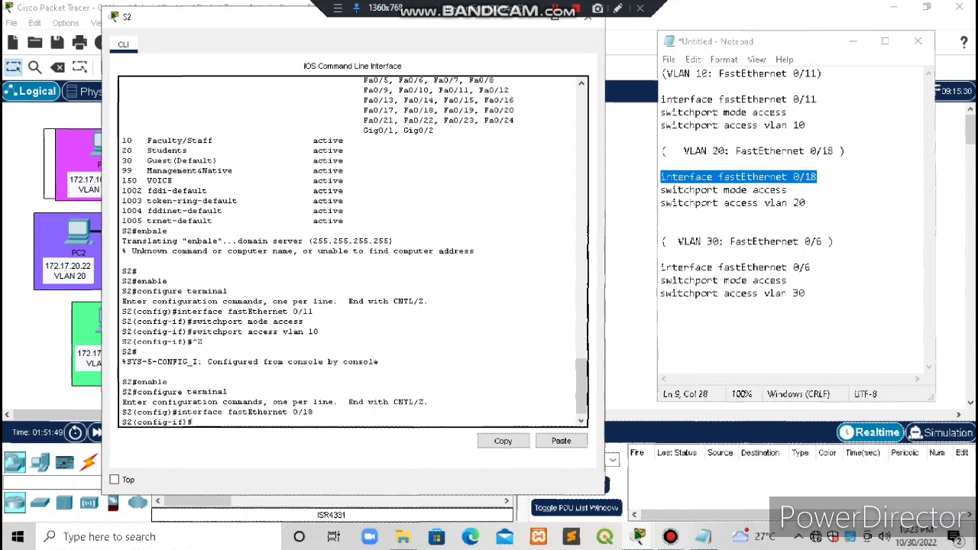
- Copy "switchport mode access" from the VLAN 20 notes and run it on S2's FastEthernet 0/18 interface
drag(787, 191, 662, 190)
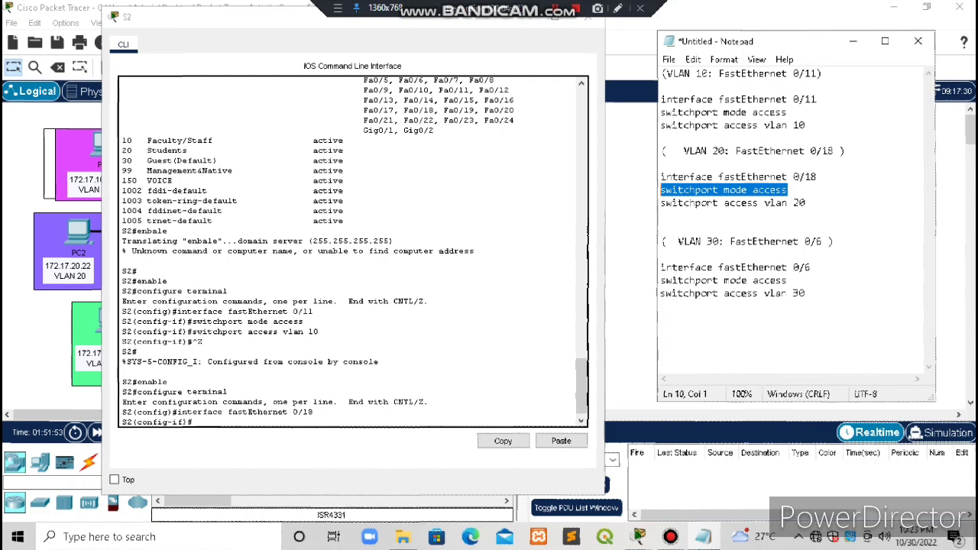
right_click(243, 426)
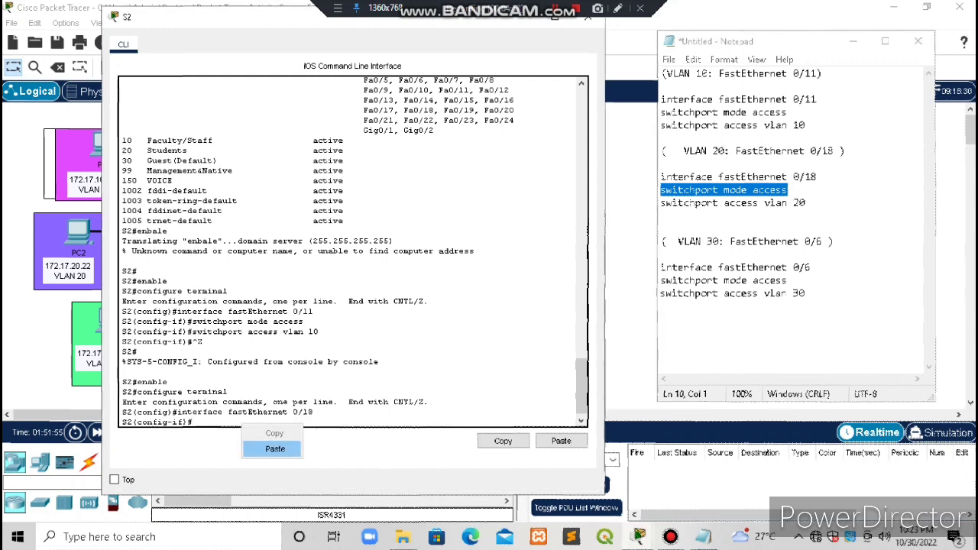
click(267, 448)
key(Return)
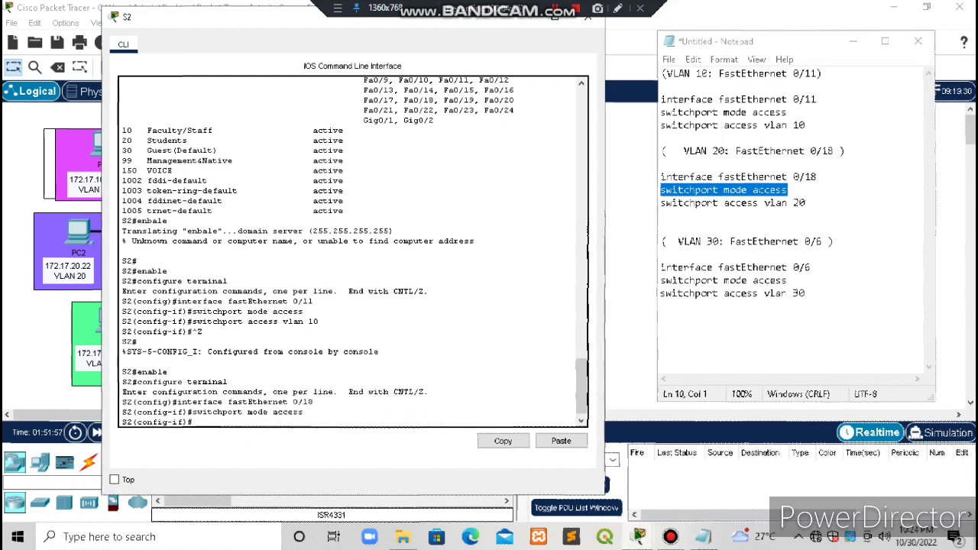
- Run "switchport access vlan 20" from the notes on FastEthernet 0/18 and leave interface configuration with "exit"
drag(808, 204, 660, 204)
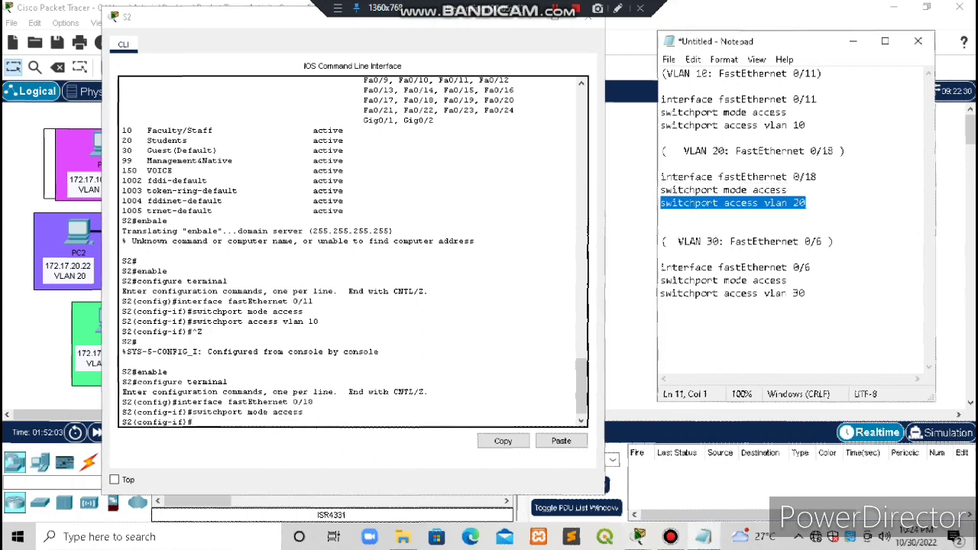
click(208, 422)
right_click(198, 421)
click(229, 437)
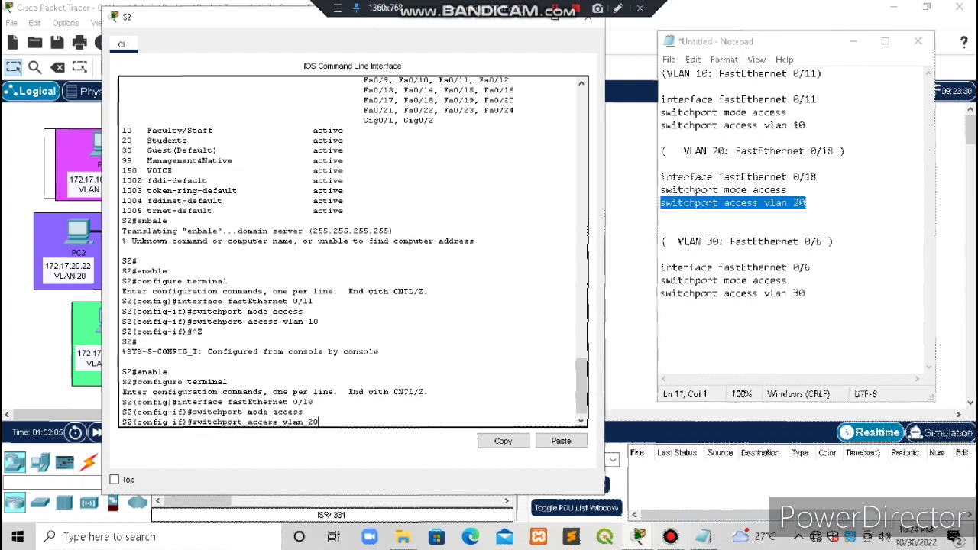
key(Return)
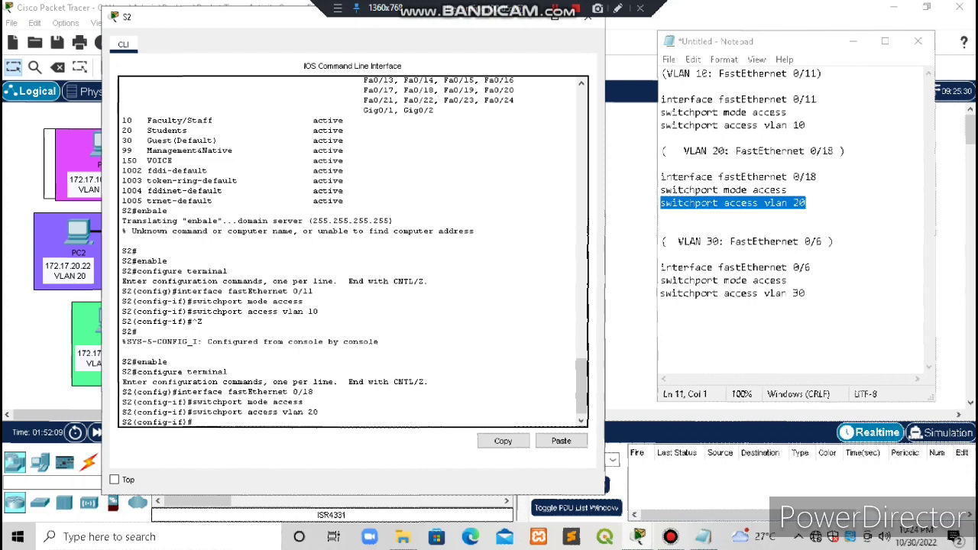
text(exit)
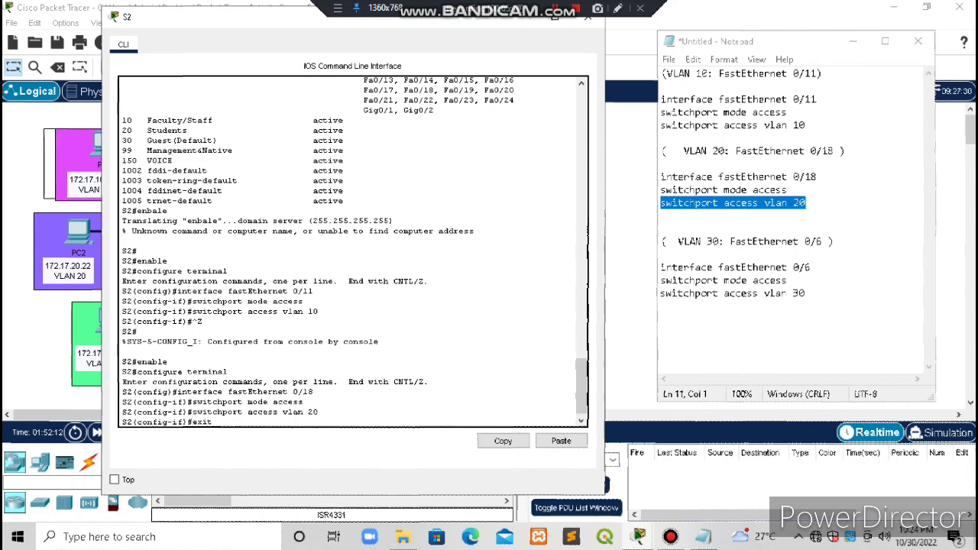
key(Return)
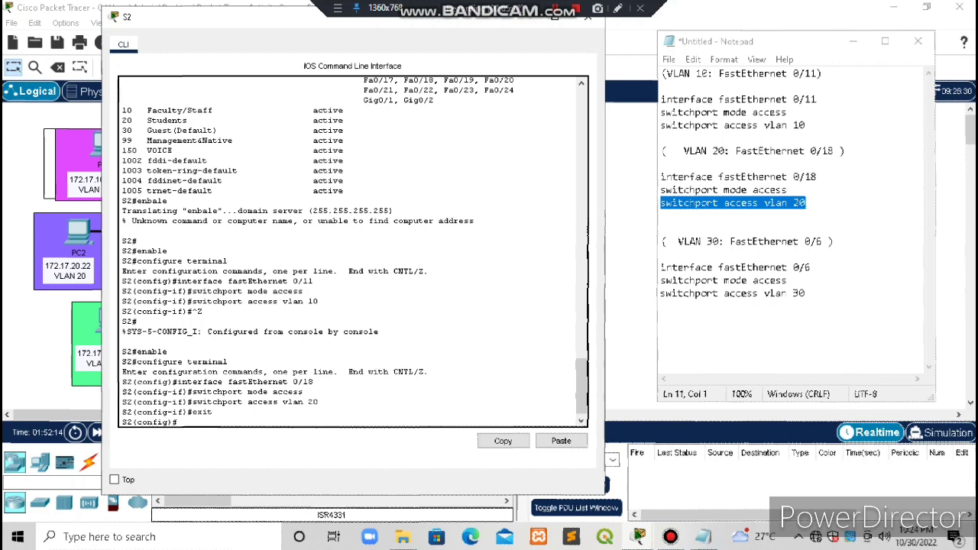
- Copy "interface fastEthernet 0/6" from the VLAN 30 notes and run it in S2's global configuration mode
click(780, 267)
click(678, 242)
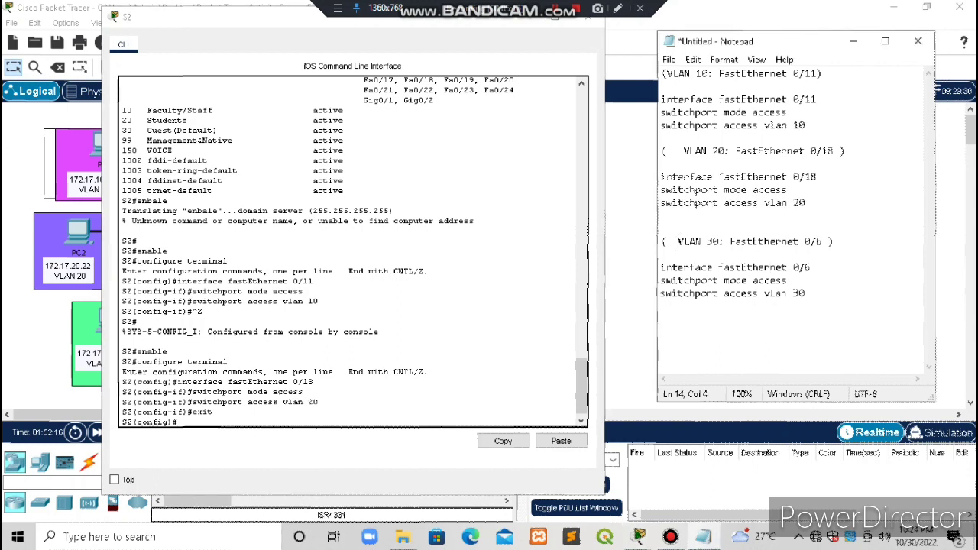
drag(661, 267, 816, 267)
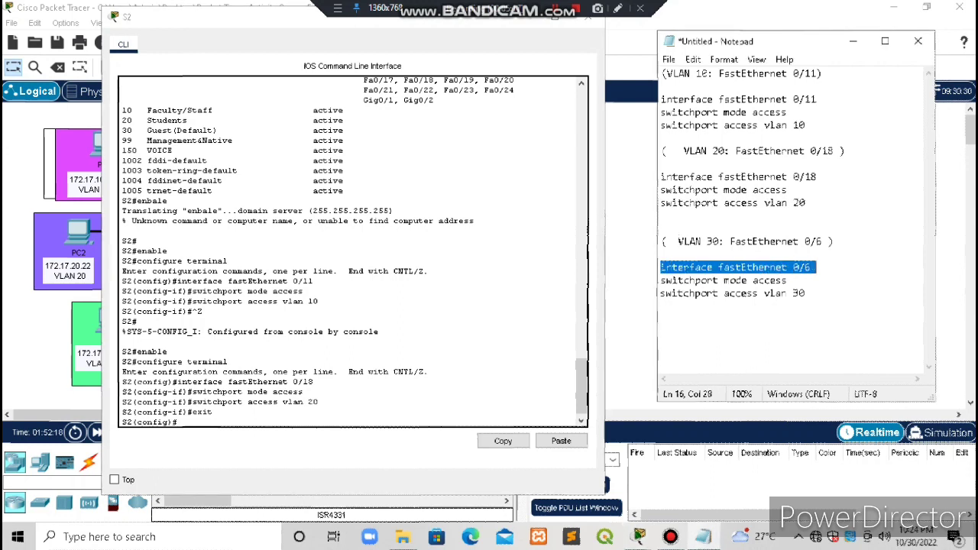
right_click(788, 265)
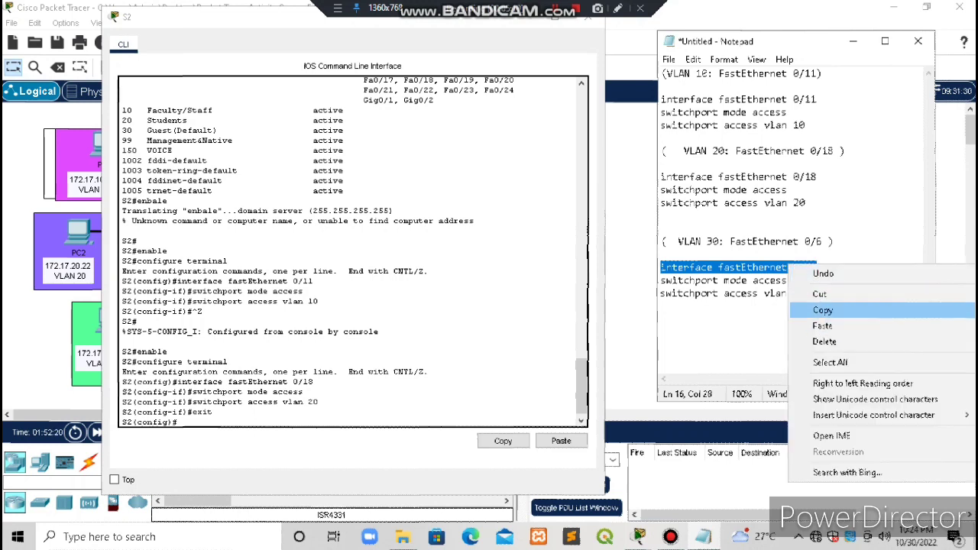
click(824, 310)
click(213, 412)
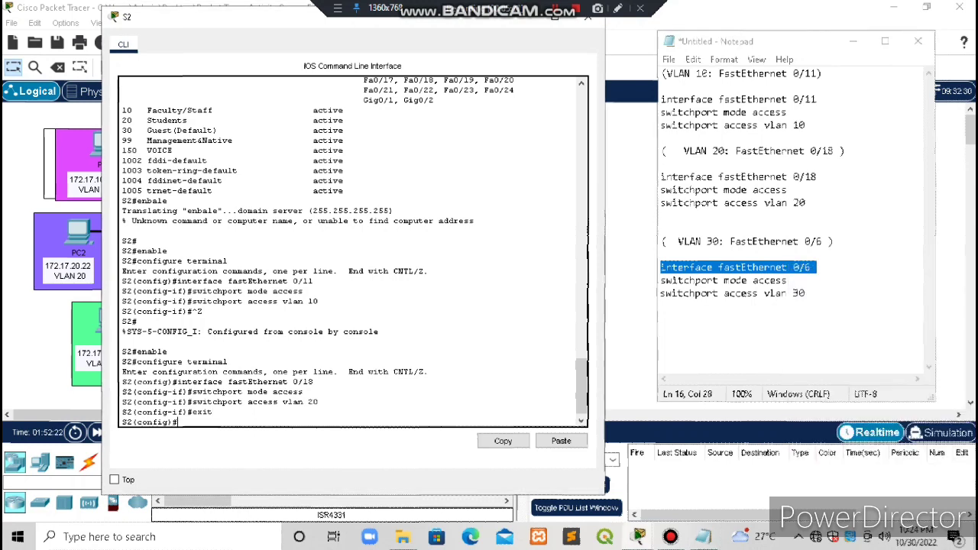
right_click(217, 422)
click(251, 447)
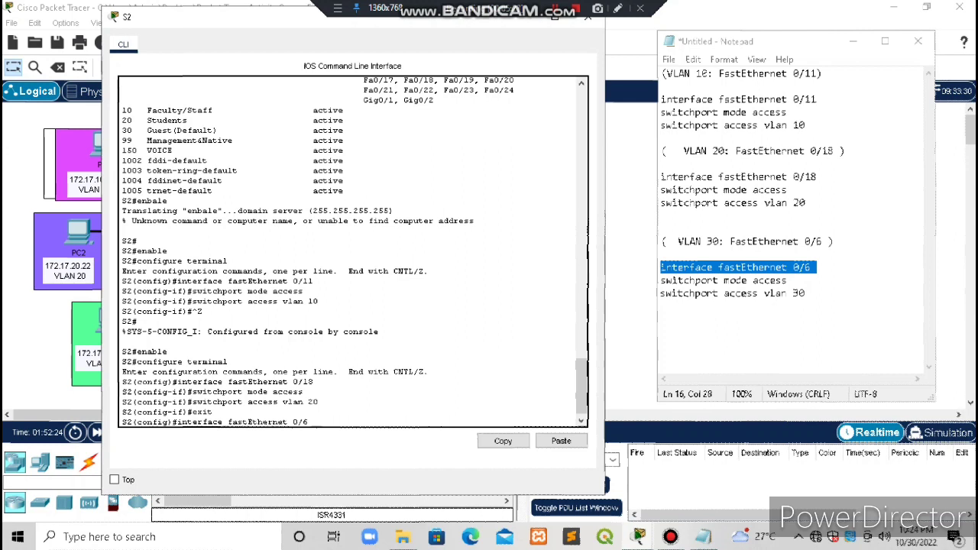
key(Return)
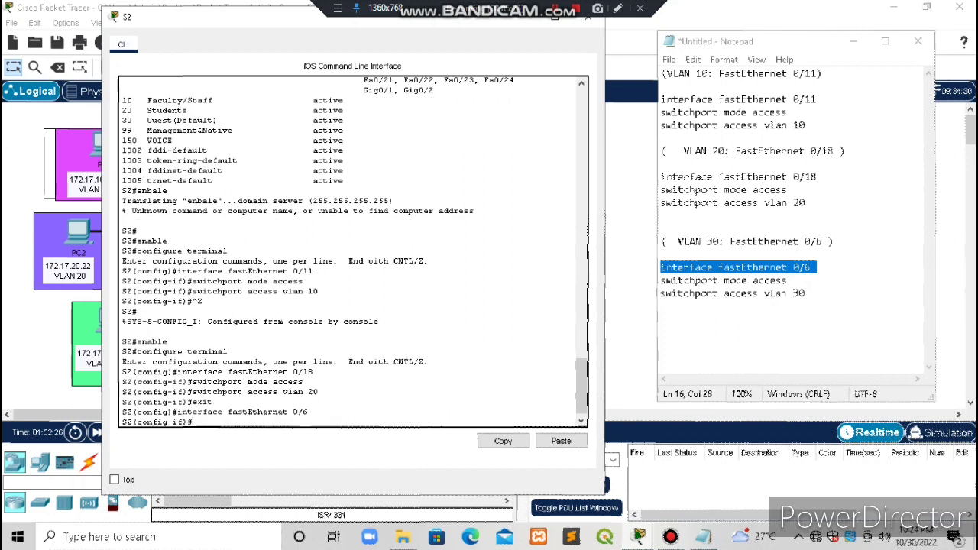
- Copy "switchport mode access" from the VLAN 30 notes and run it on S2's FastEthernet 0/6 interface
mouse_move(662, 294)
mouse_down()
mouse_move(714, 293)
mouse_move(667, 293)
mouse_move(661, 281)
mouse_up()
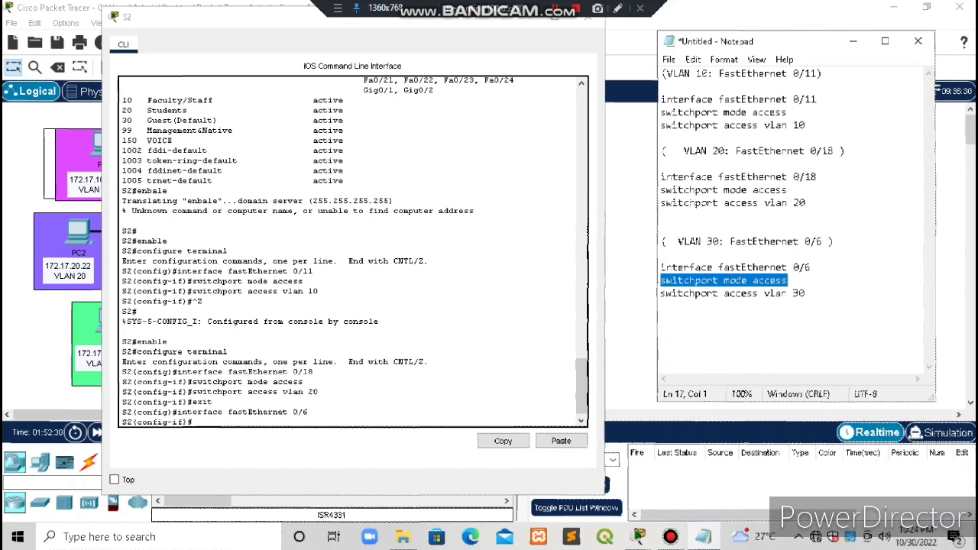
click(196, 422)
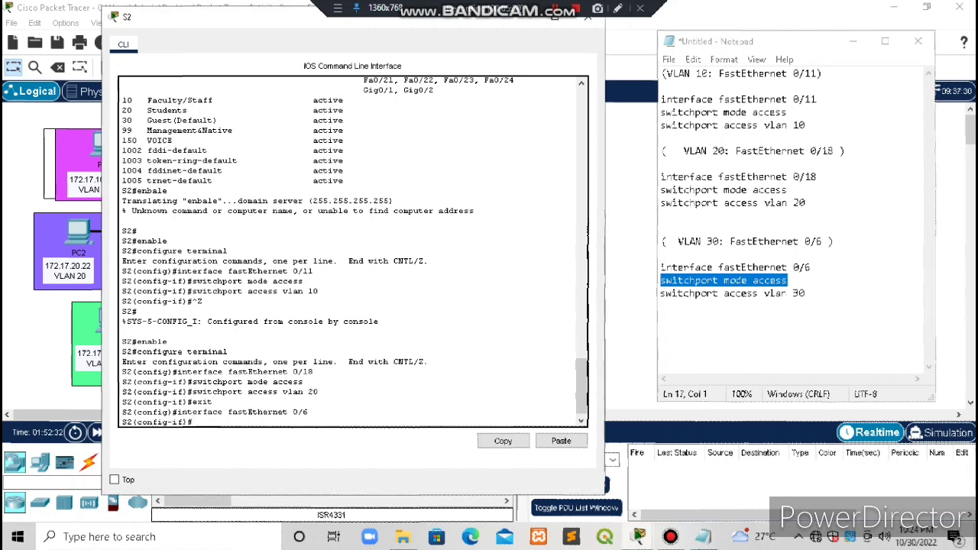
right_click(220, 423)
click(257, 450)
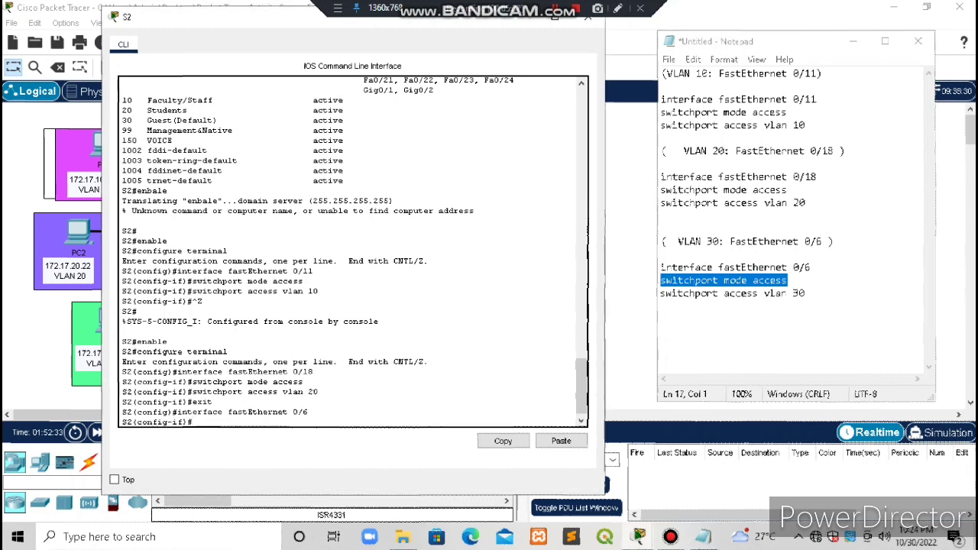
key(Return)
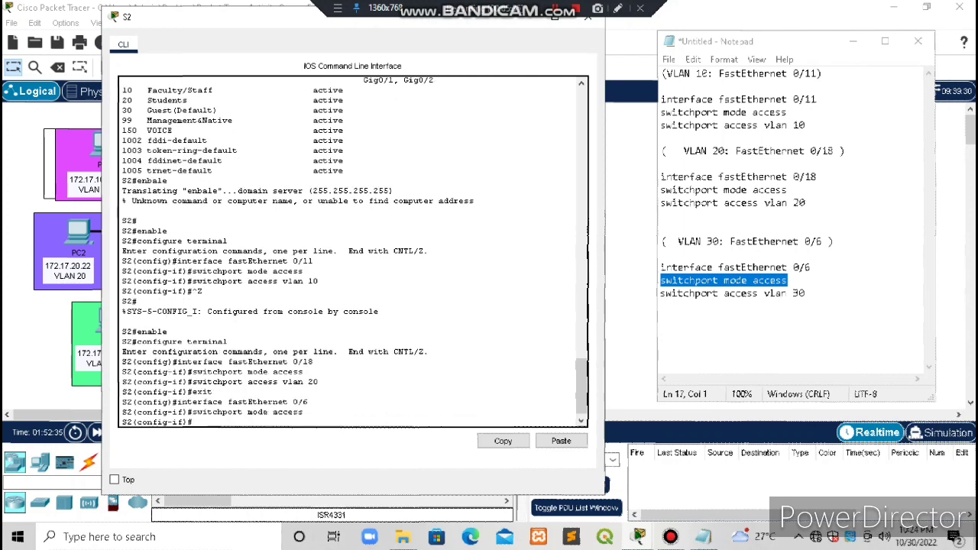
- Run "switchport access vlan 30" from the notes on FastEthernet 0/6 and return S2 to privileged EXEC mode
drag(662, 293, 805, 294)
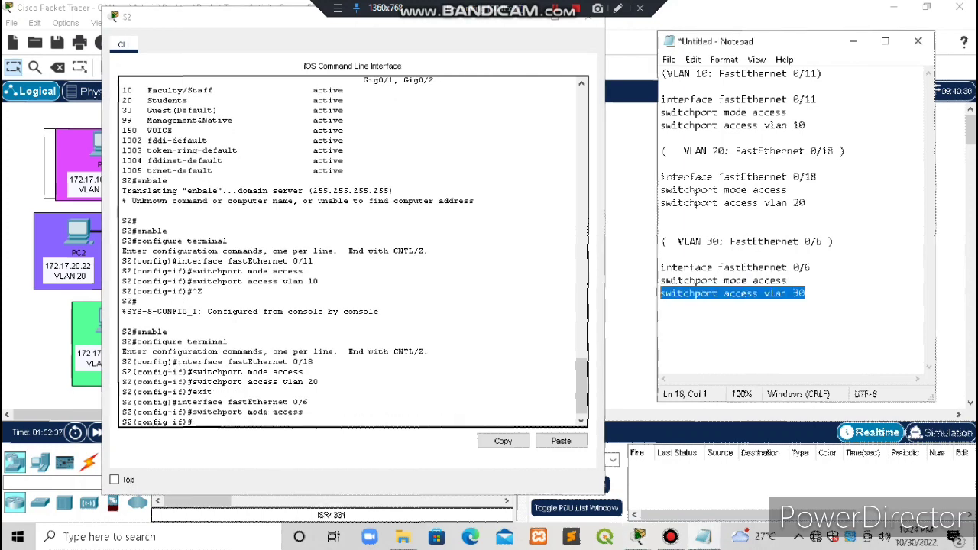
right_click(677, 300)
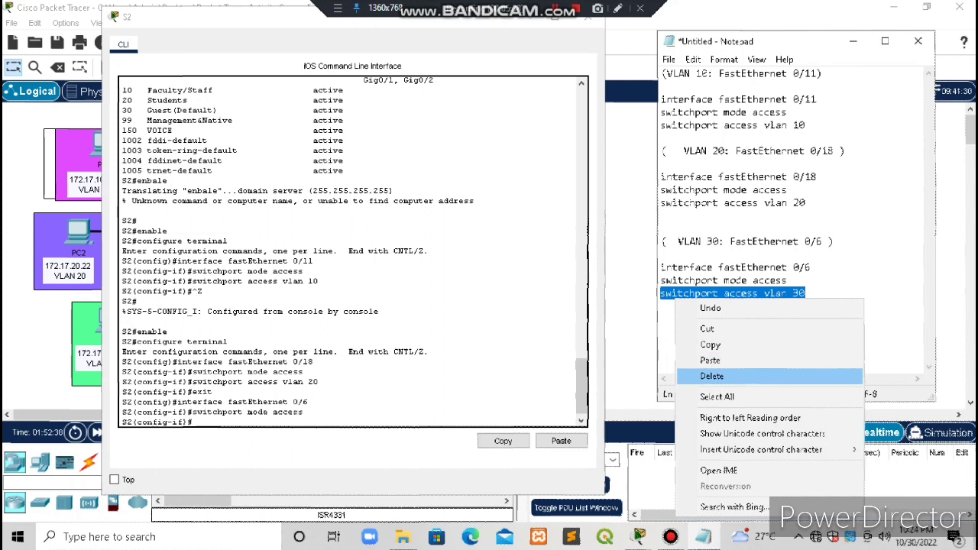
click(710, 345)
click(195, 422)
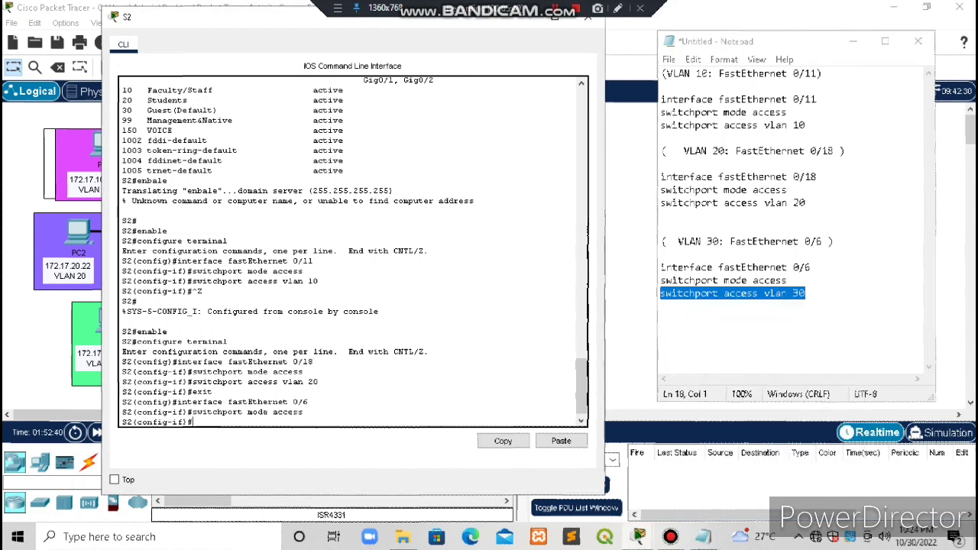
right_click(208, 422)
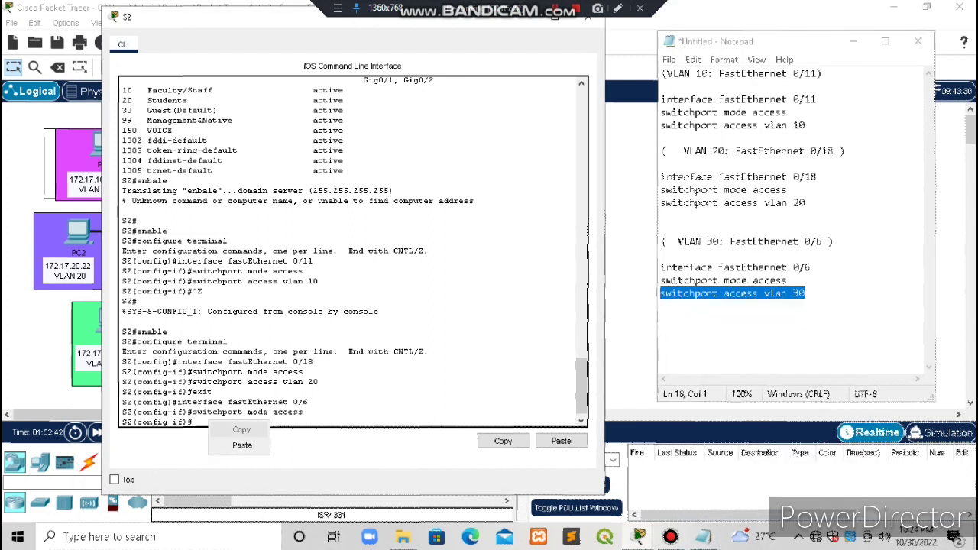
click(229, 442)
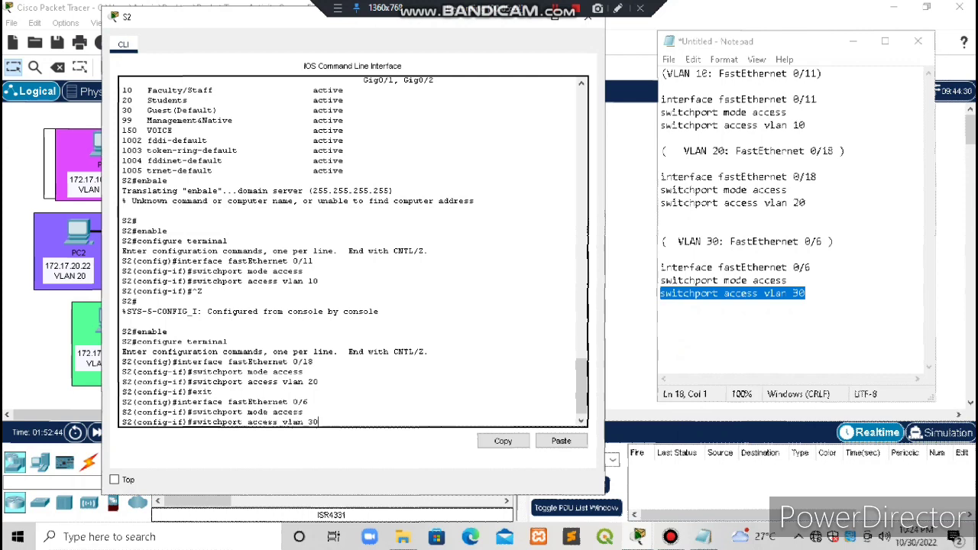
key(Return)
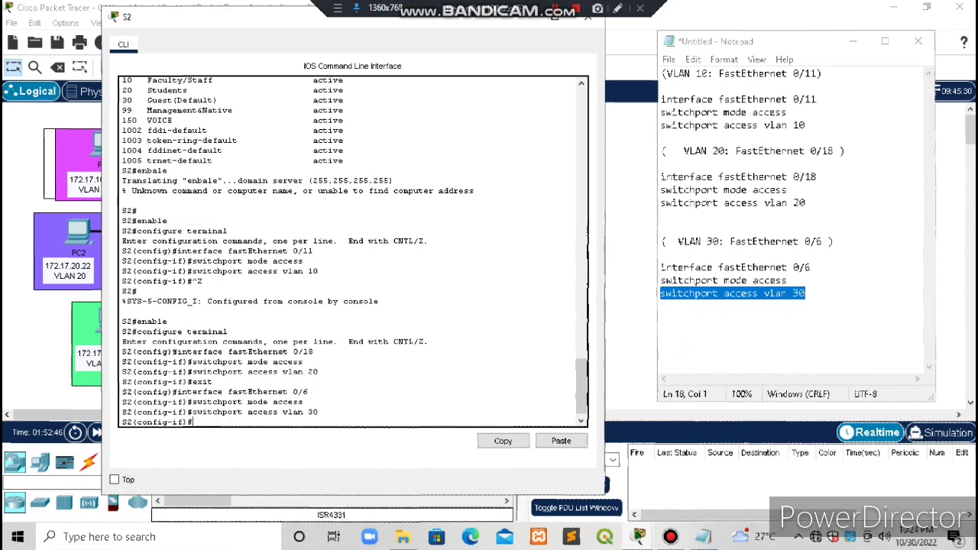
key(ctrl+z)
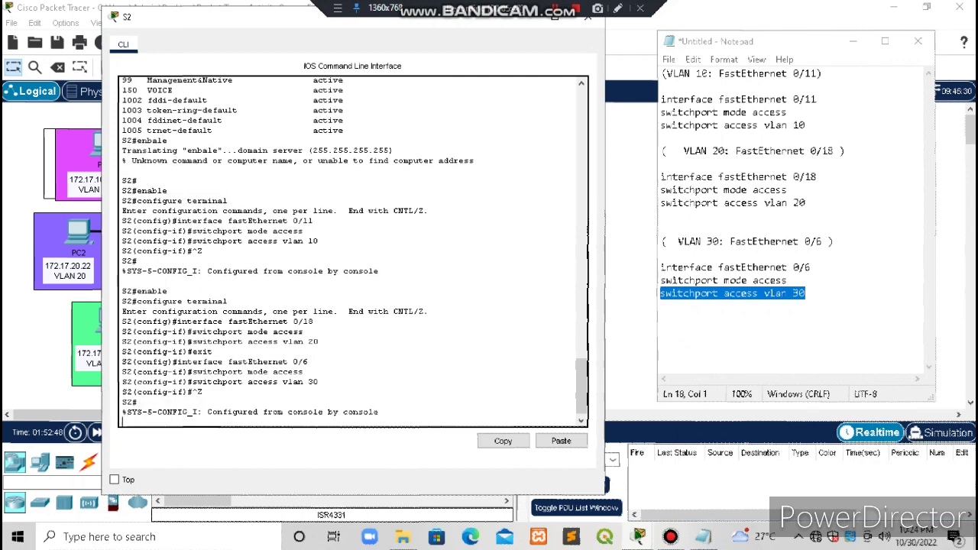
- Review the port assignment commands entered for VLANs 10, 20 and 30 on S2, and close its CLI window
scroll(351, 253, up, 3)
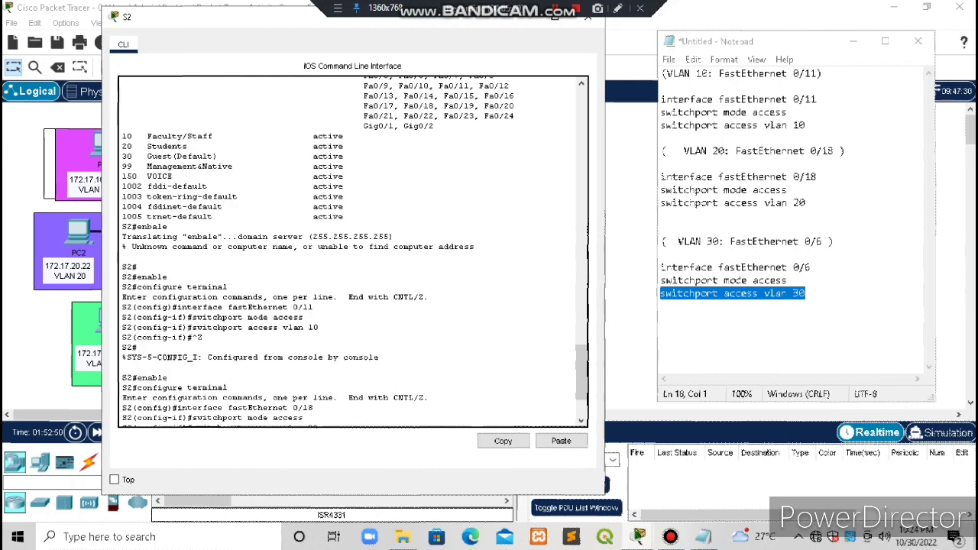
scroll(351, 252, down, 3)
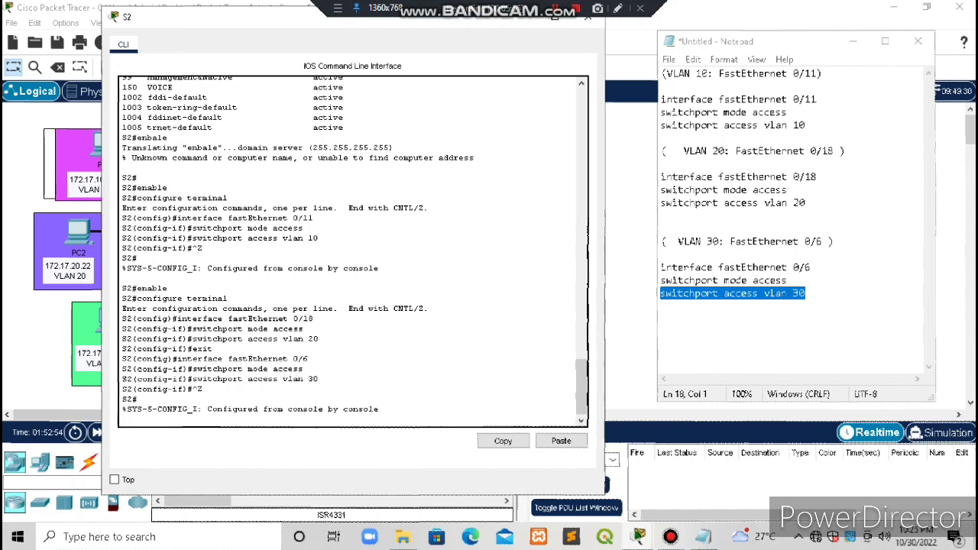
scroll(352, 252, up, 3)
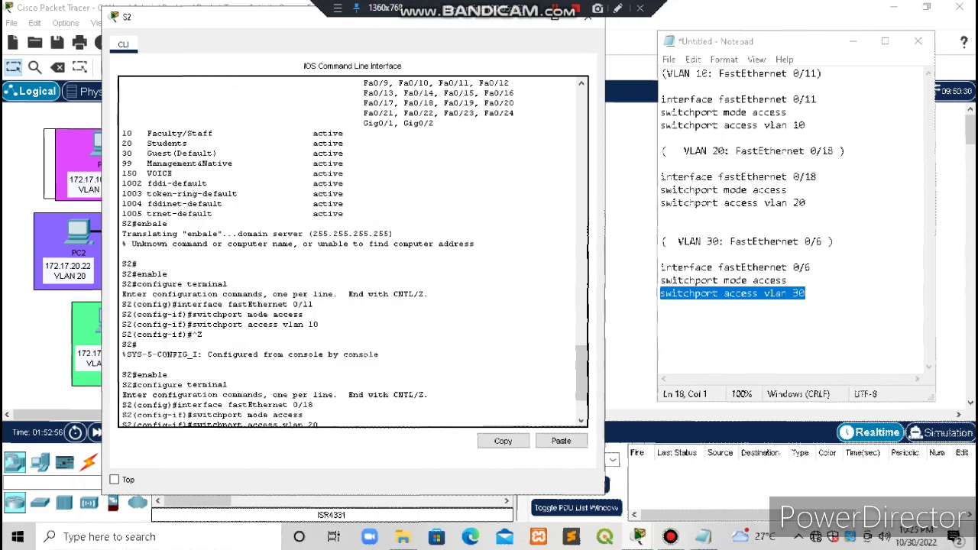
scroll(351, 252, down, 3)
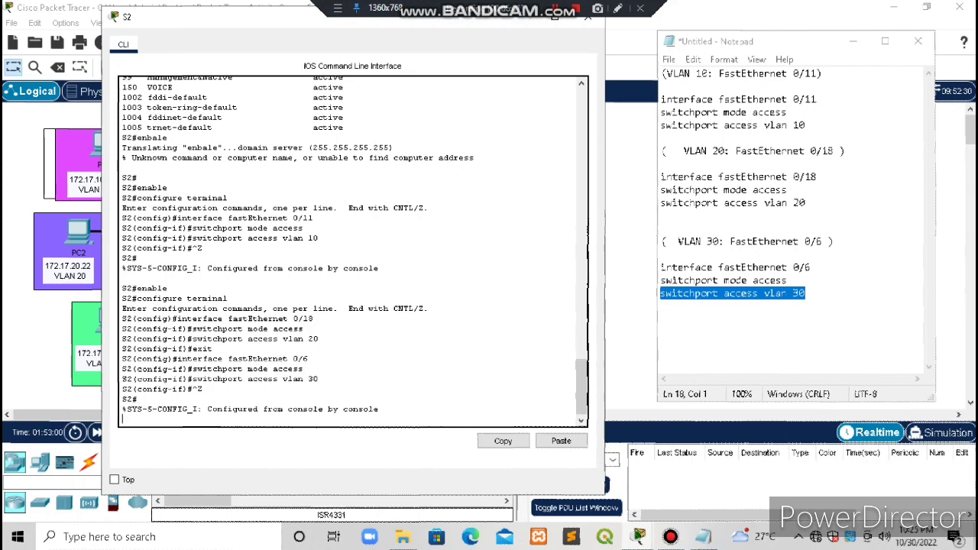
click(589, 16)
click(556, 9)
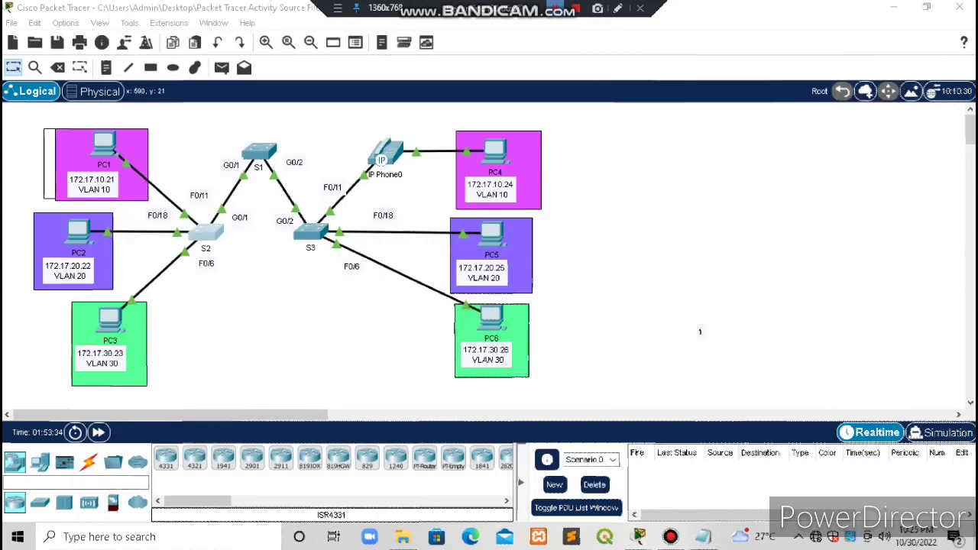
- Read Part 3 Step 2 of the PT Activity instructions on assigning VLANs to S3's active ports, then minimise the instructions
mouse_move(638, 537)
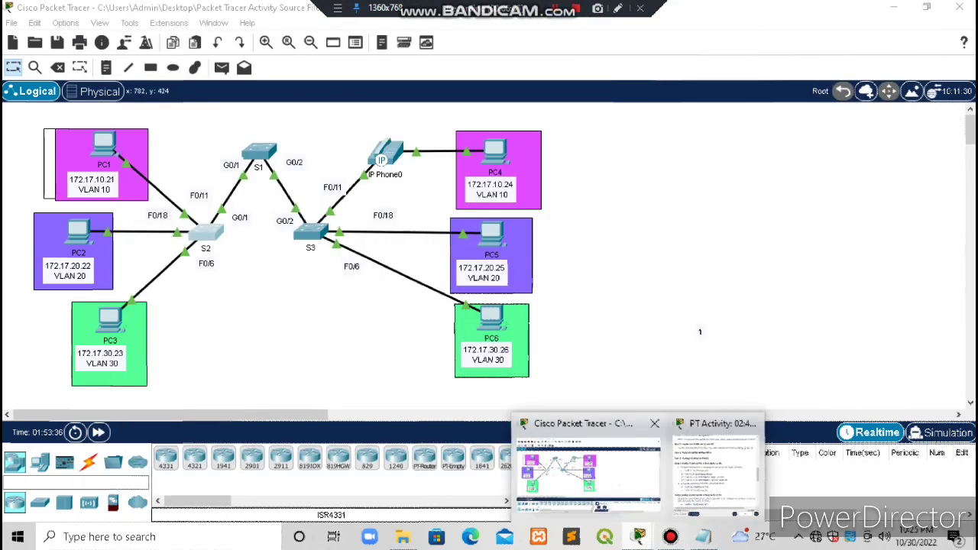
click(594, 483)
click(639, 537)
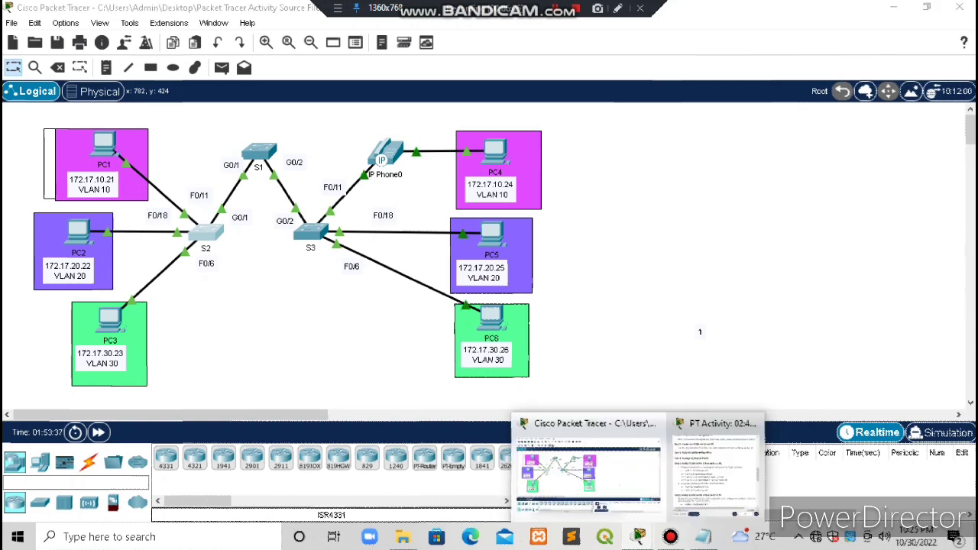
click(715, 466)
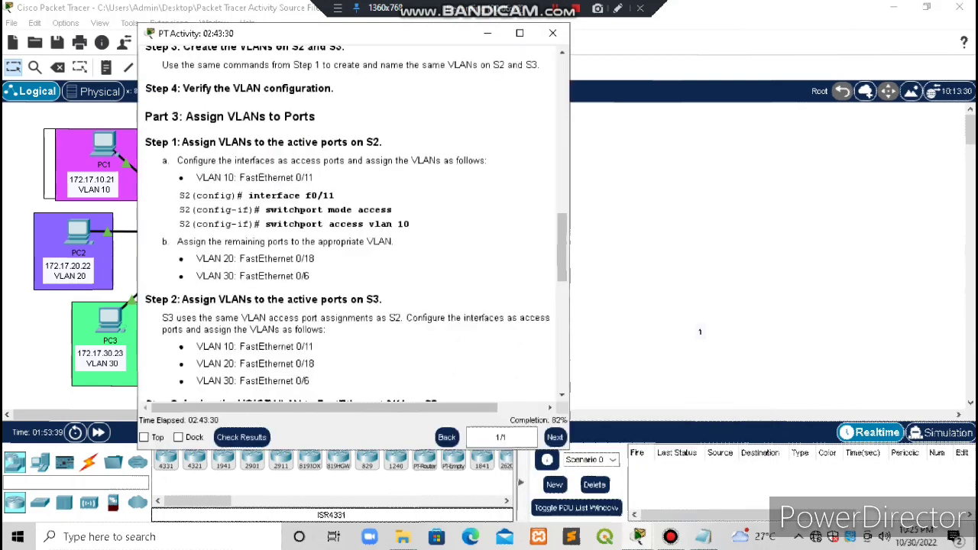
scroll(352, 221, down, 3)
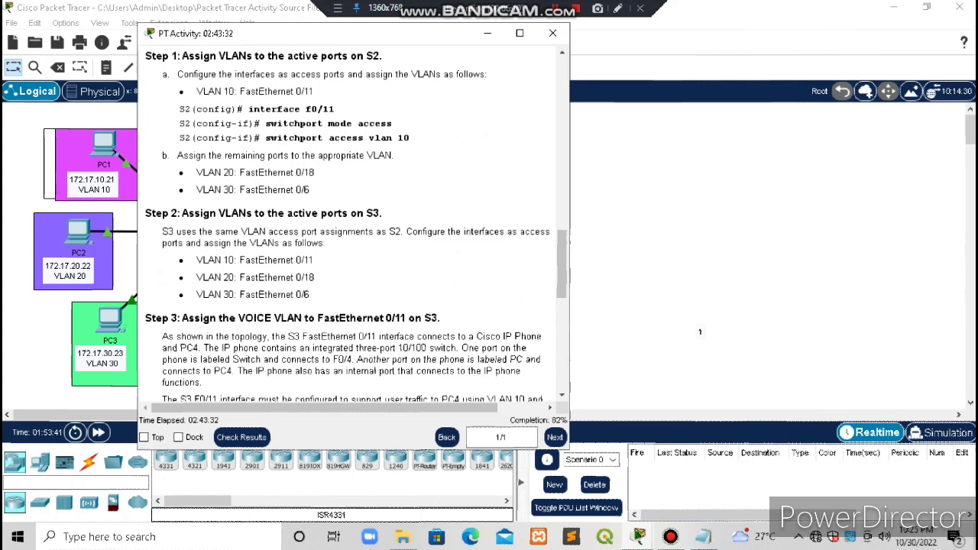
drag(145, 213, 310, 294)
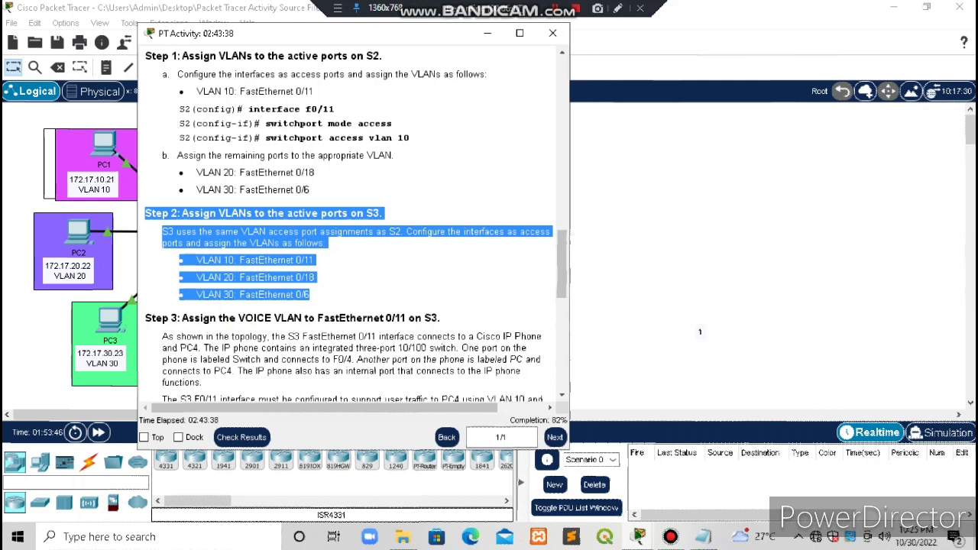
click(488, 34)
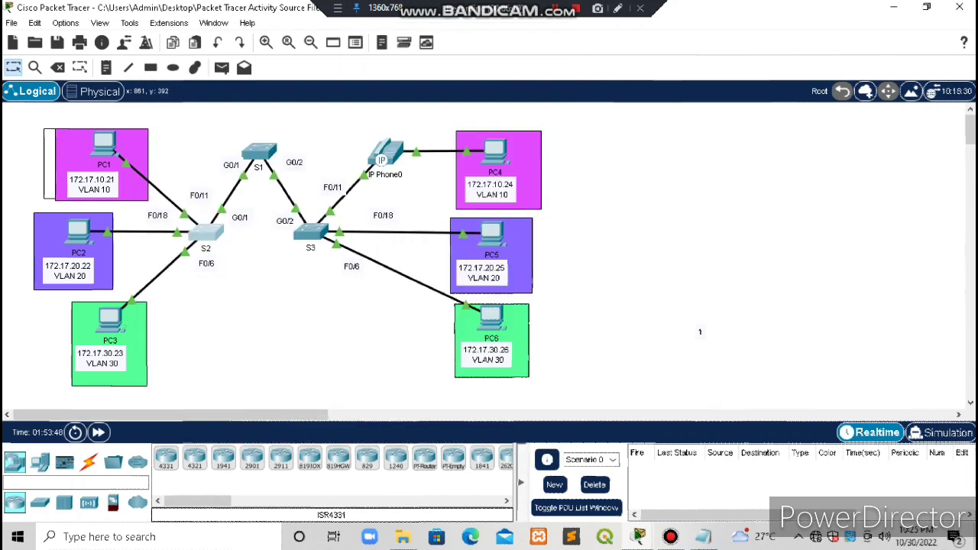
- Open switch S3's CLI and enter global configuration mode with "enable" and "configure terminal"
click(311, 232)
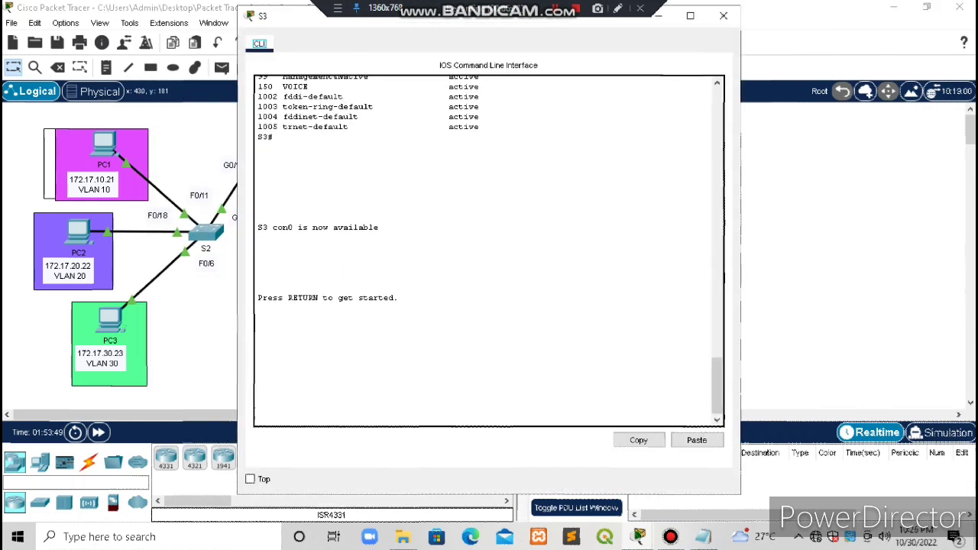
key(Return)
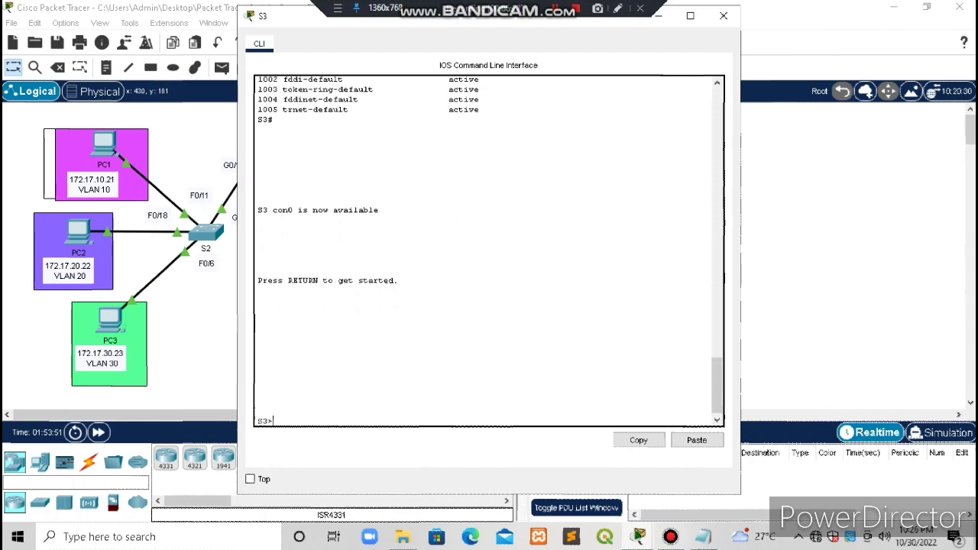
text(enable)
key(Return)
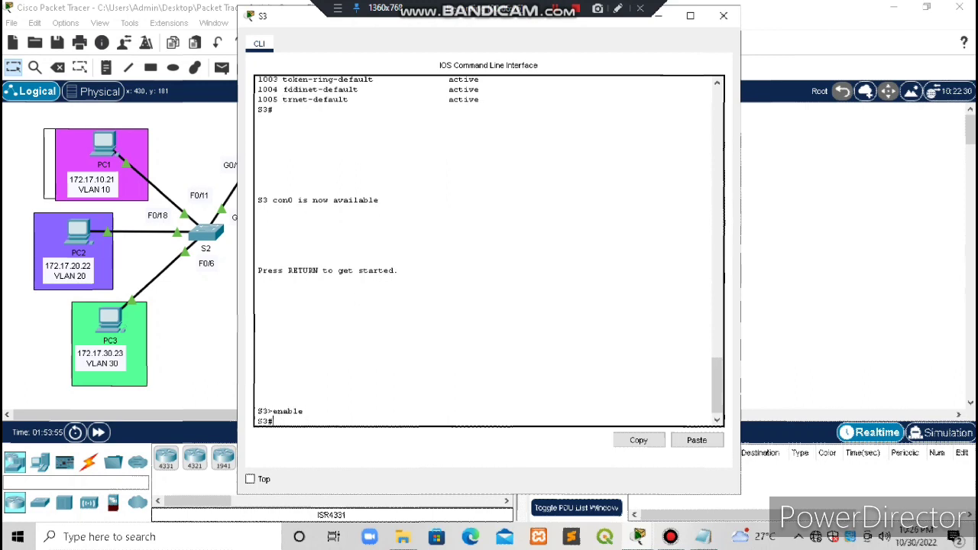
text(configure terminakl)
key(BackSpace)
key(BackSpace)
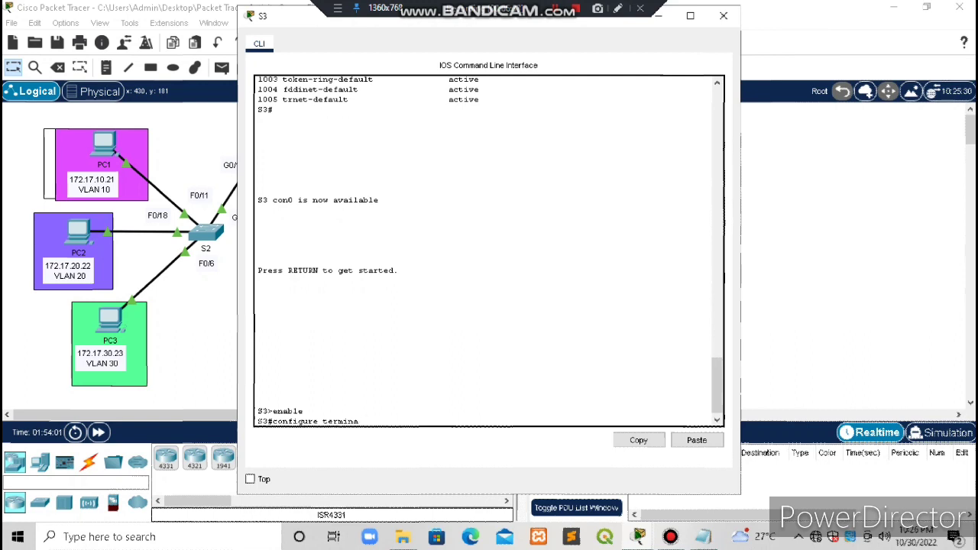
text(l)
key(Return)
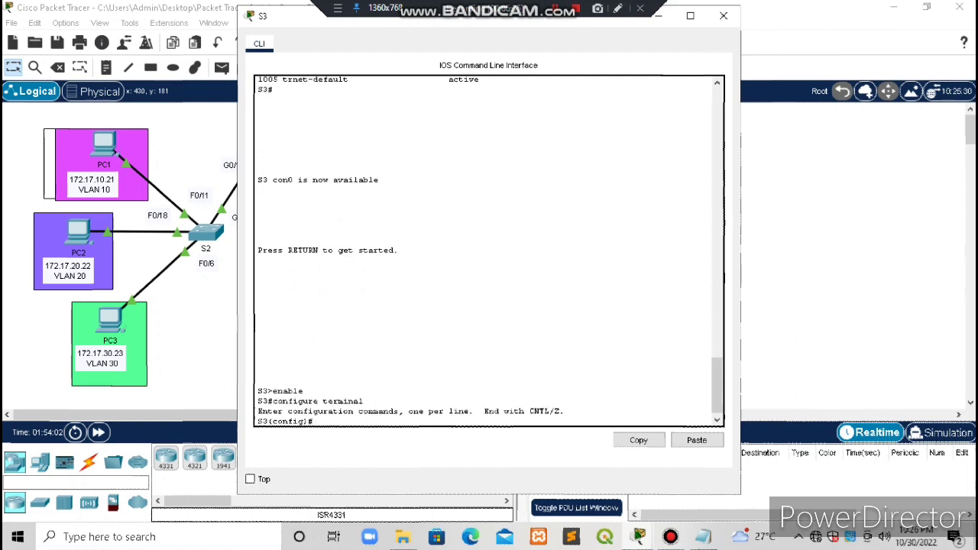
- Copy "interface fastEthernet 0/11" from the VLAN 10 notes in Notepad and run it in S3's global configuration mode
click(704, 536)
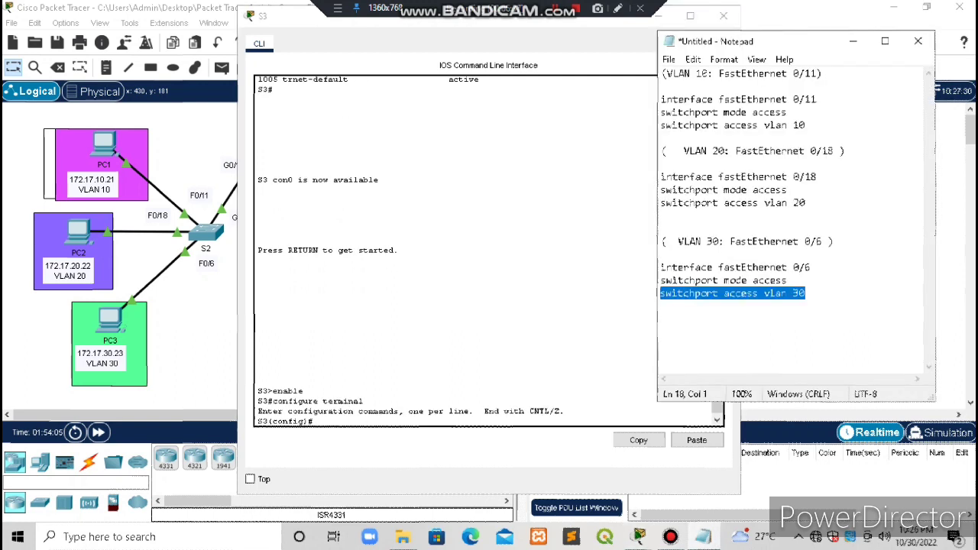
drag(819, 100, 662, 101)
key(ctrl+c)
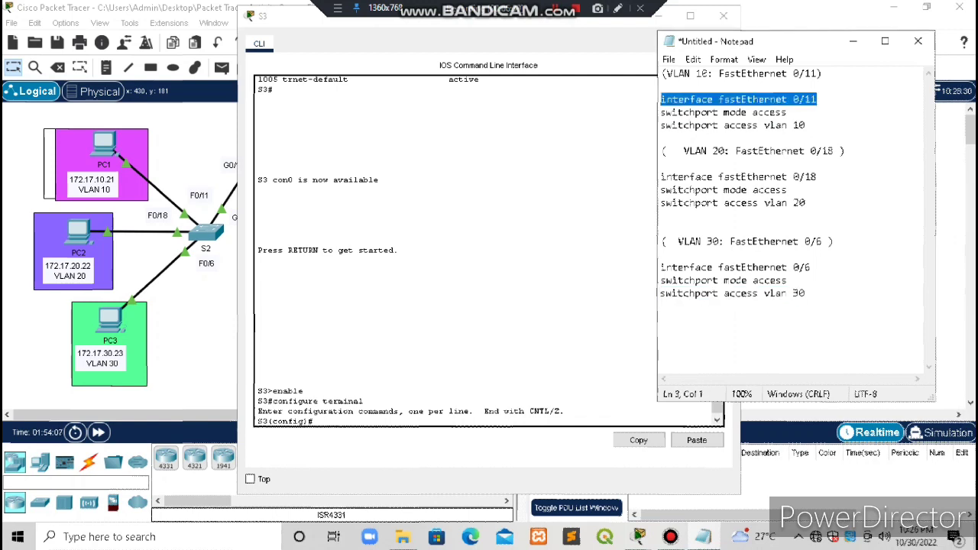
click(341, 421)
right_click(341, 421)
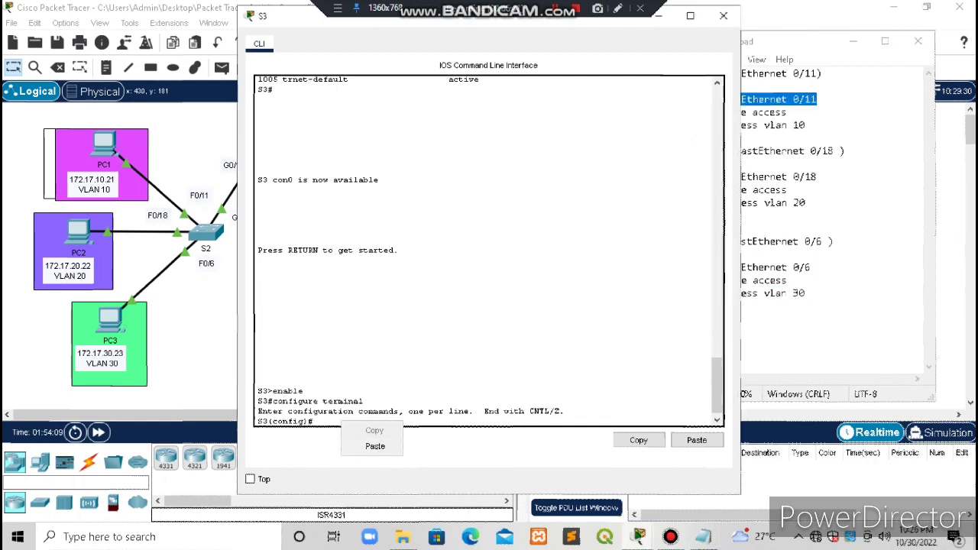
click(359, 446)
key(Return)
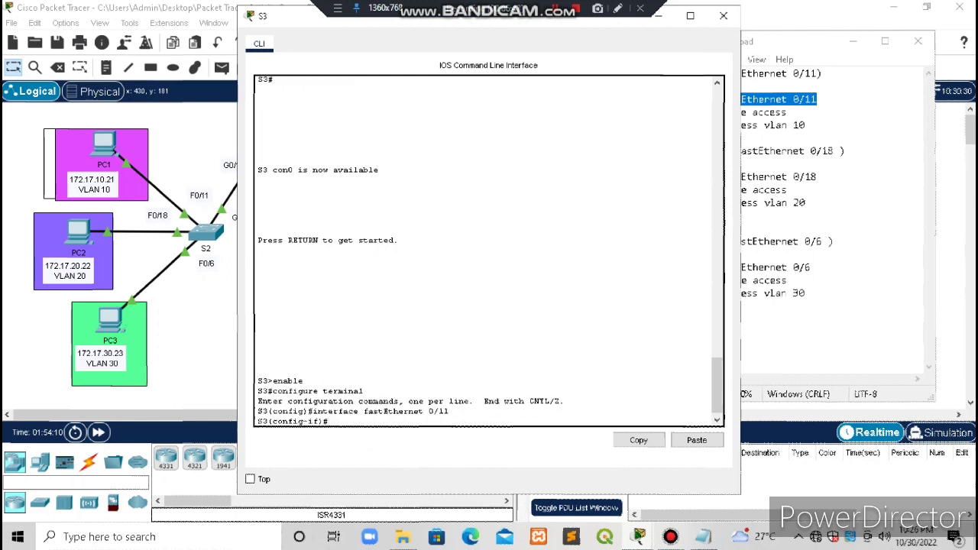
- Copy "switchport mode access" from the VLAN 10 notes in Notepad and run it for FastEthernet 0/11 on S3
click(704, 537)
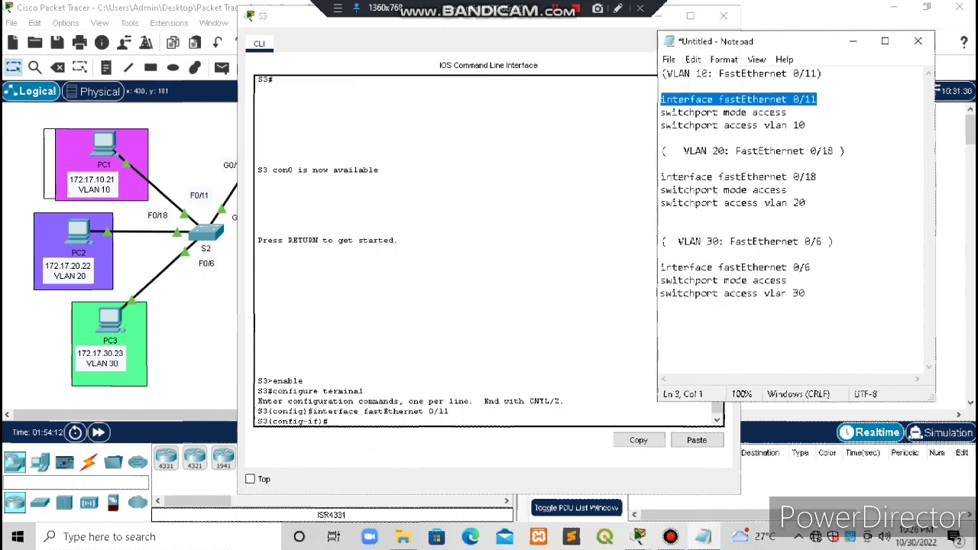
drag(787, 112, 662, 112)
key(ctrl+c)
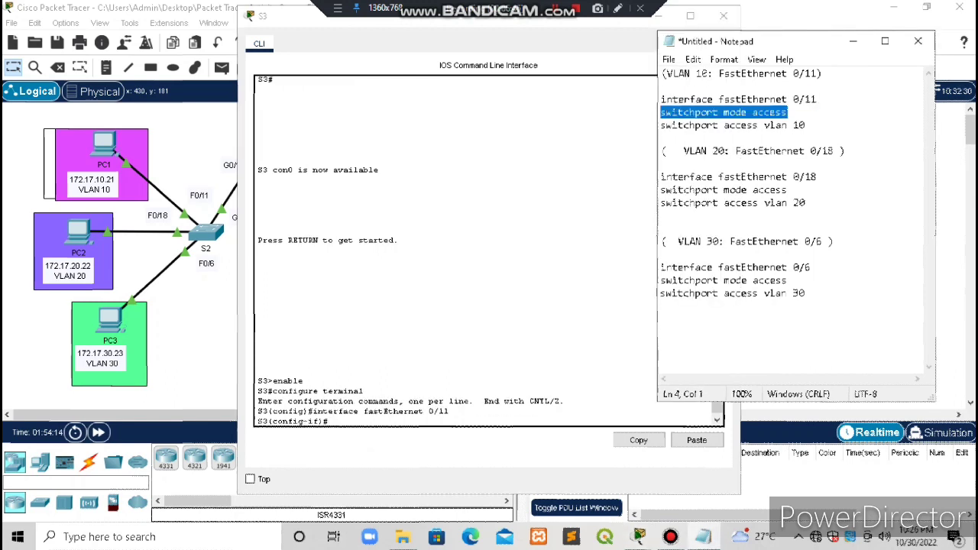
click(351, 420)
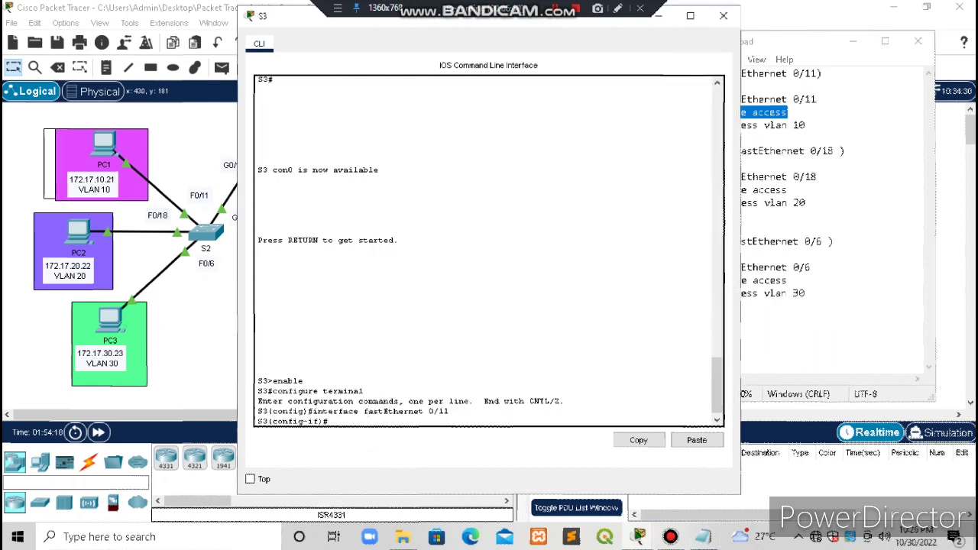
right_click(367, 418)
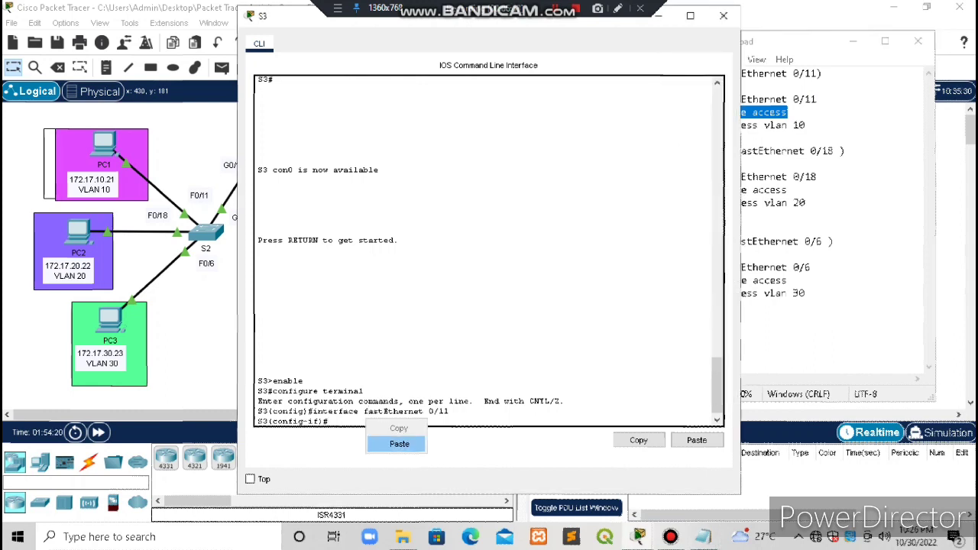
click(397, 439)
key(Return)
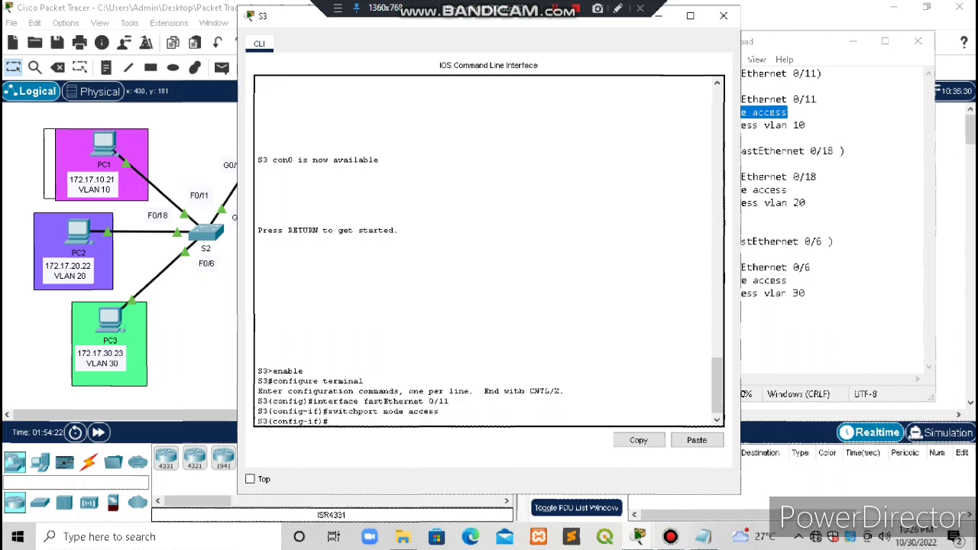
- Copy "switchport access vlan 10" from Notepad, run it for FastEthernet 0/11 on S3, and leave interface mode with "exit"
click(809, 125)
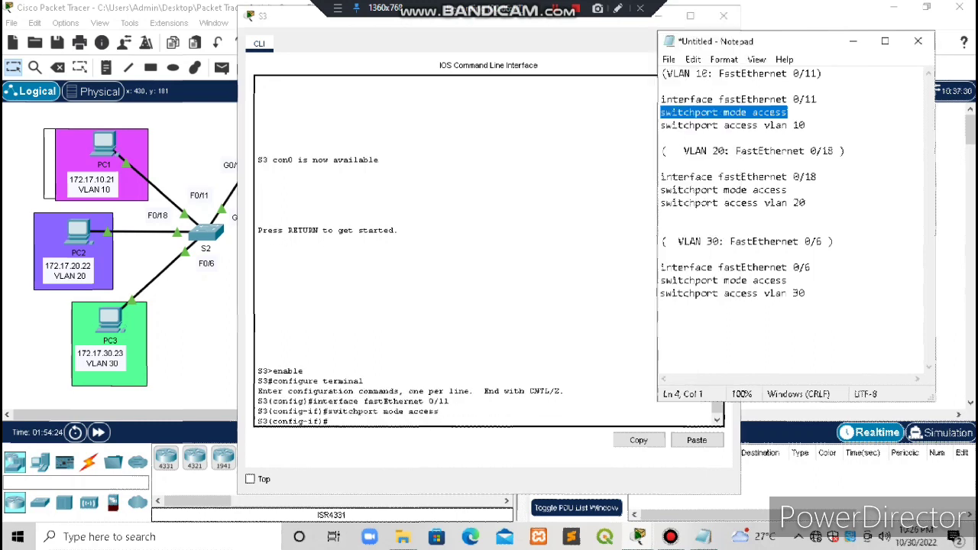
drag(809, 125, 661, 126)
right_click(673, 124)
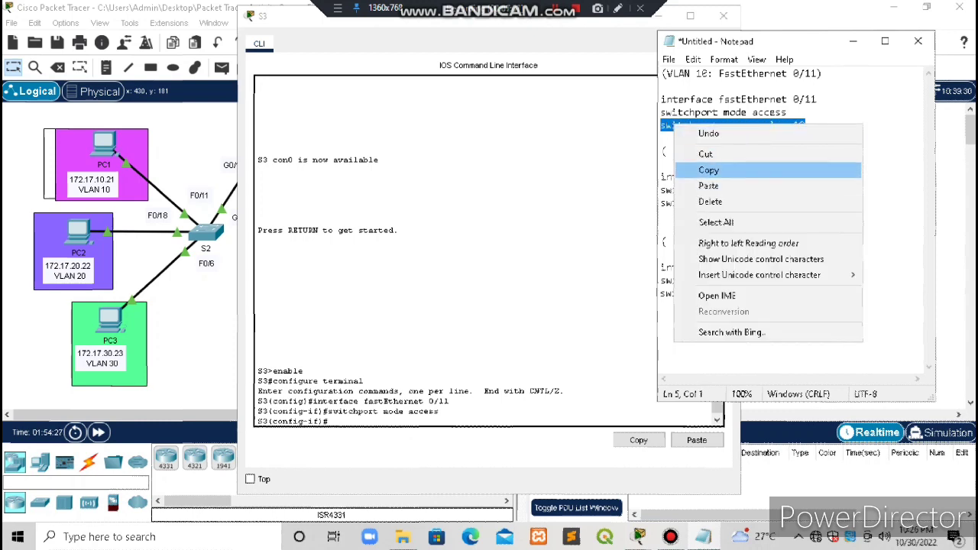
click(707, 170)
click(340, 420)
right_click(341, 421)
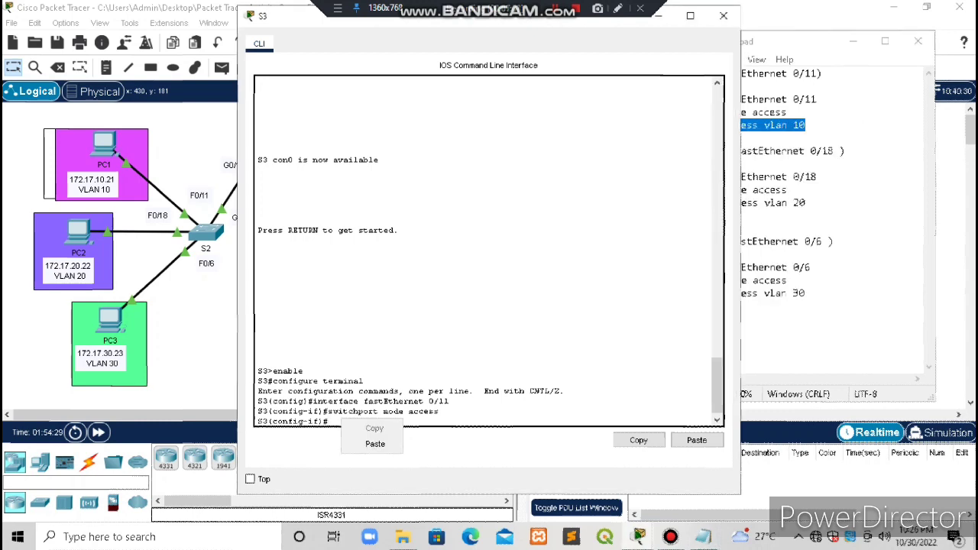
click(375, 445)
key(Return)
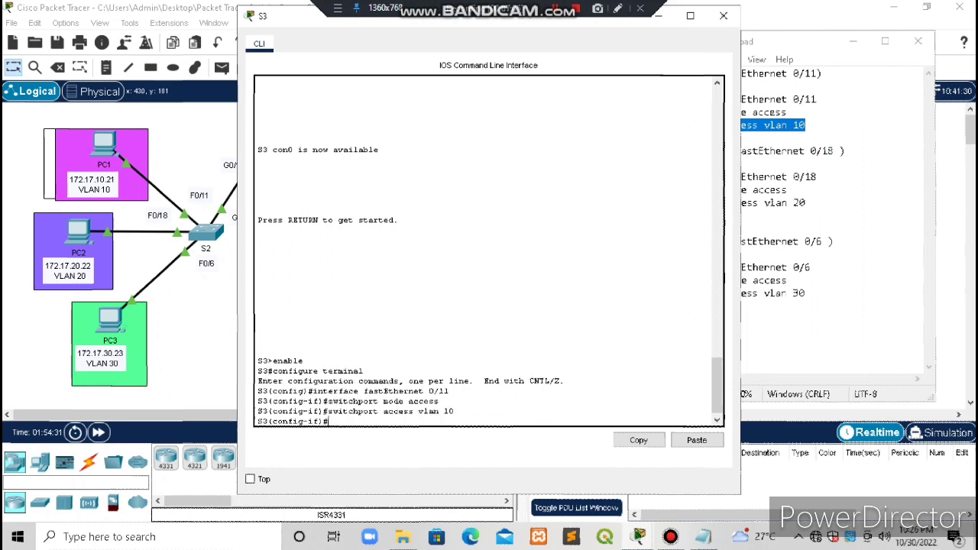
text(exit)
key(Return)
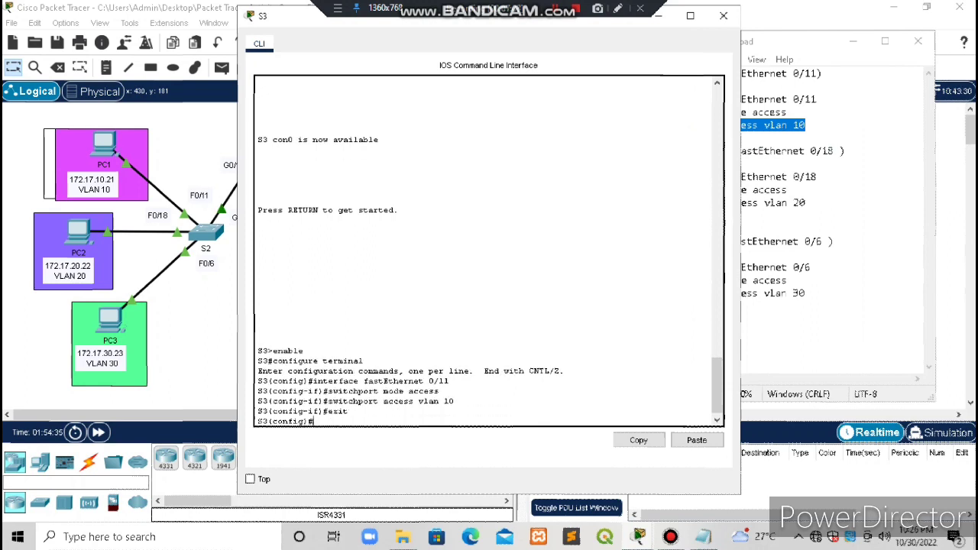
- Copy "interface fastEthernet 0/18" from the VLAN 20 notes in Notepad and run it in S3's global configuration mode
click(819, 188)
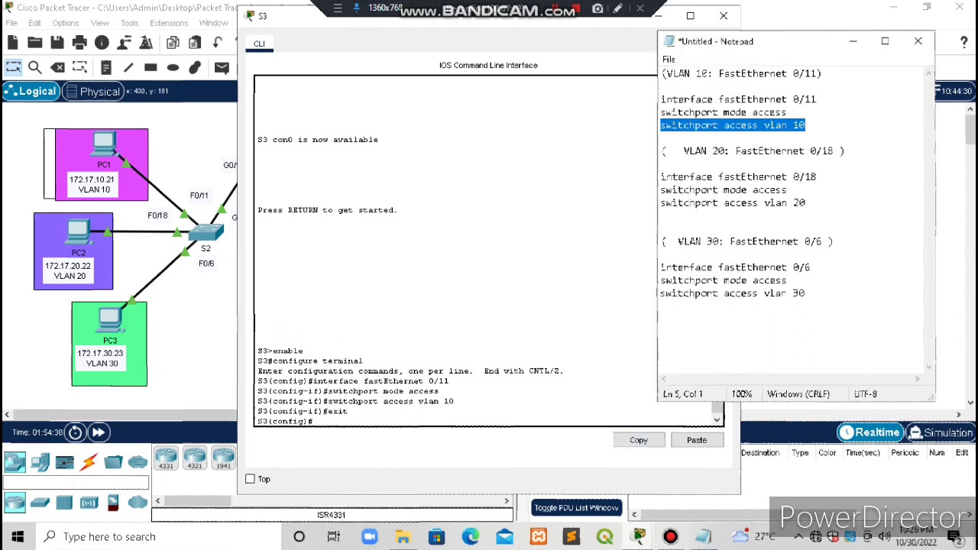
drag(818, 177, 661, 177)
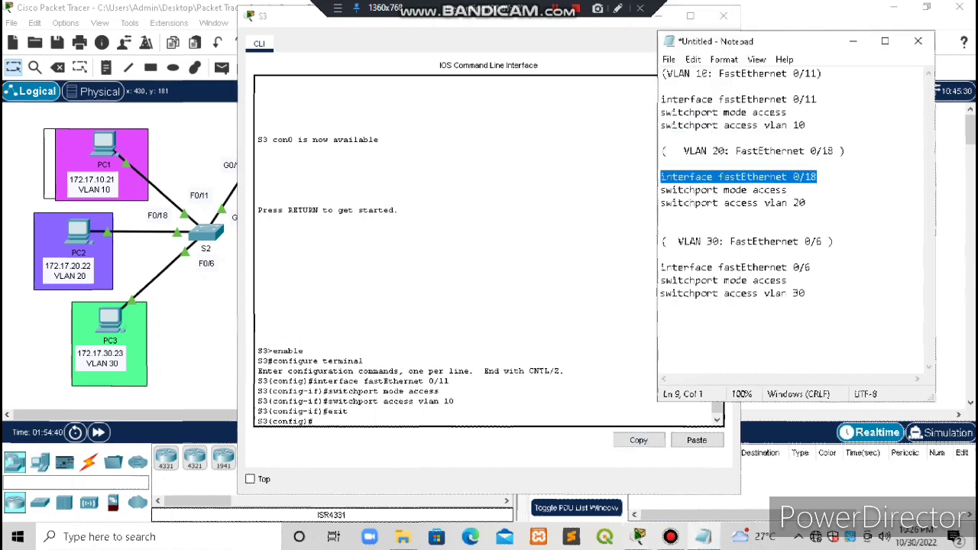
right_click(693, 178)
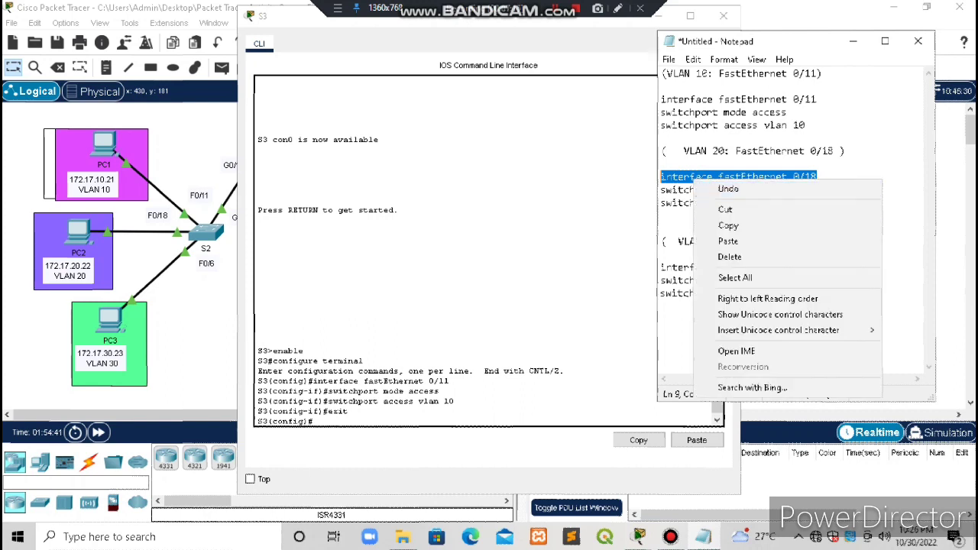
click(728, 226)
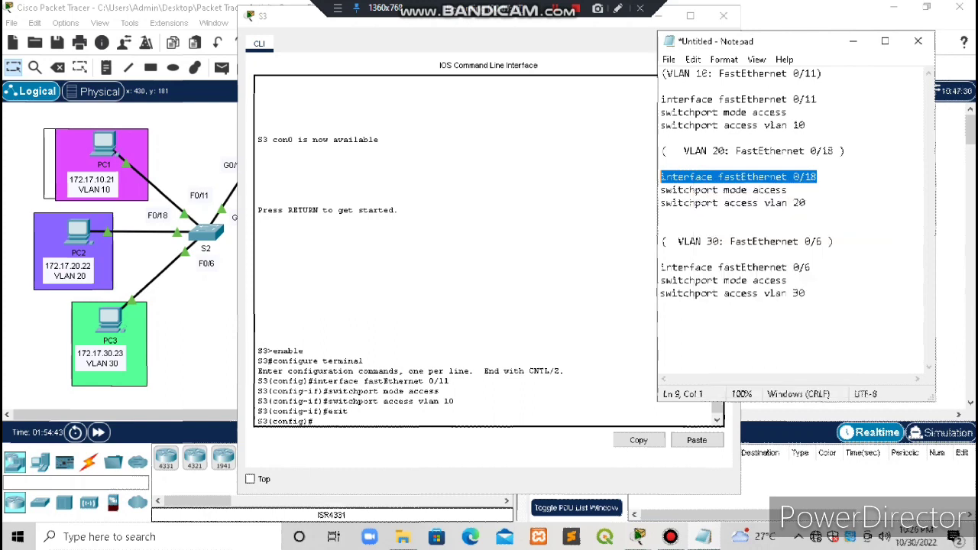
click(336, 421)
right_click(336, 421)
click(370, 444)
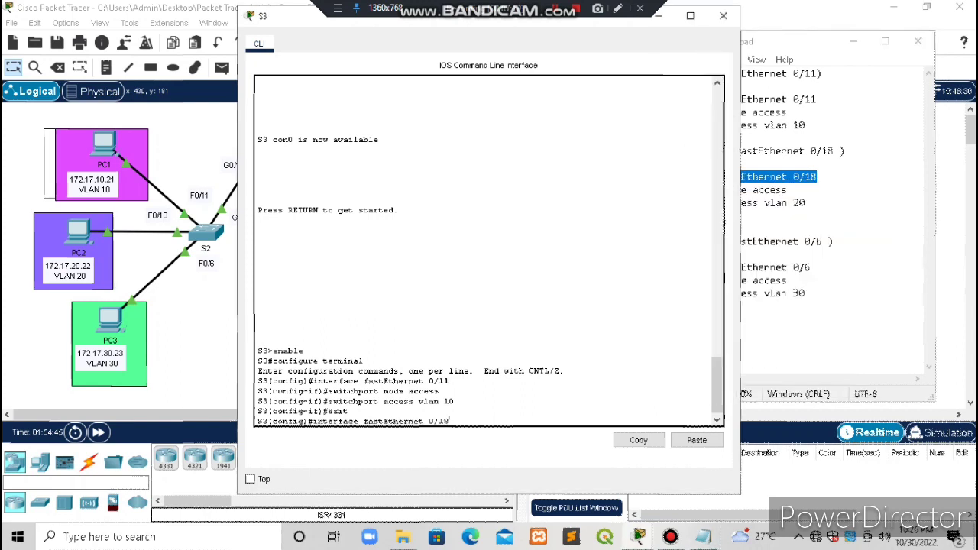
key(Return)
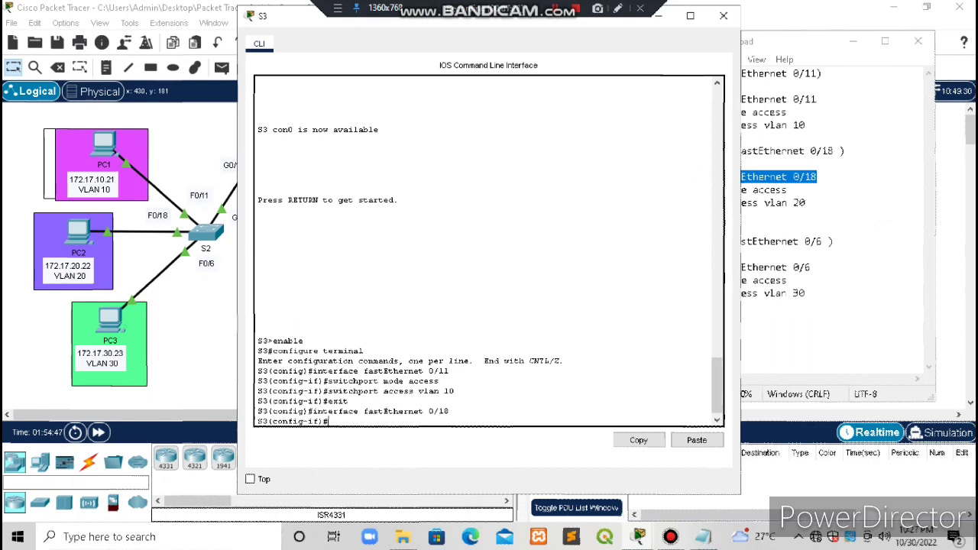
- Copy "switchport mode access" from the VLAN 20 notes in Notepad and run it for FastEthernet 0/18 on S3
click(819, 267)
drag(788, 190, 661, 191)
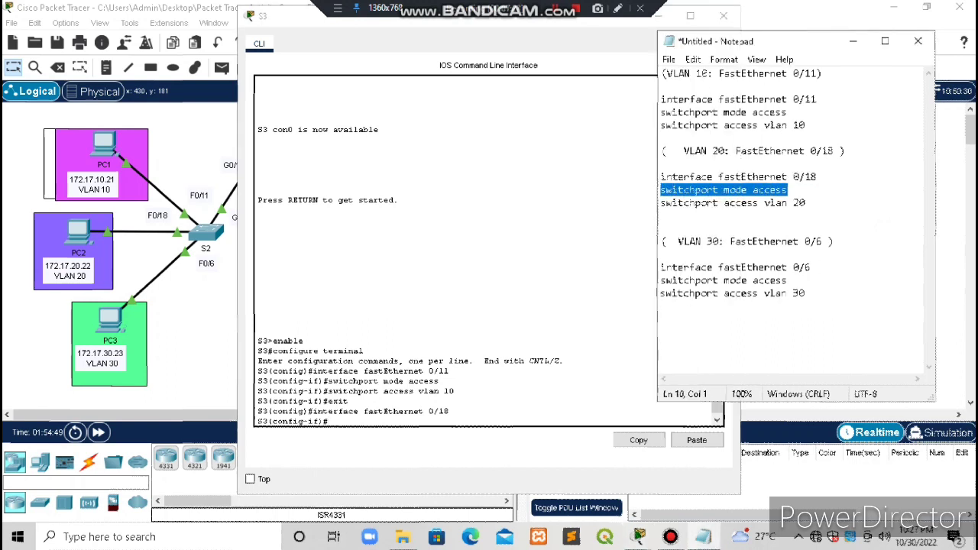
right_click(690, 190)
click(715, 235)
click(359, 423)
right_click(360, 423)
click(382, 448)
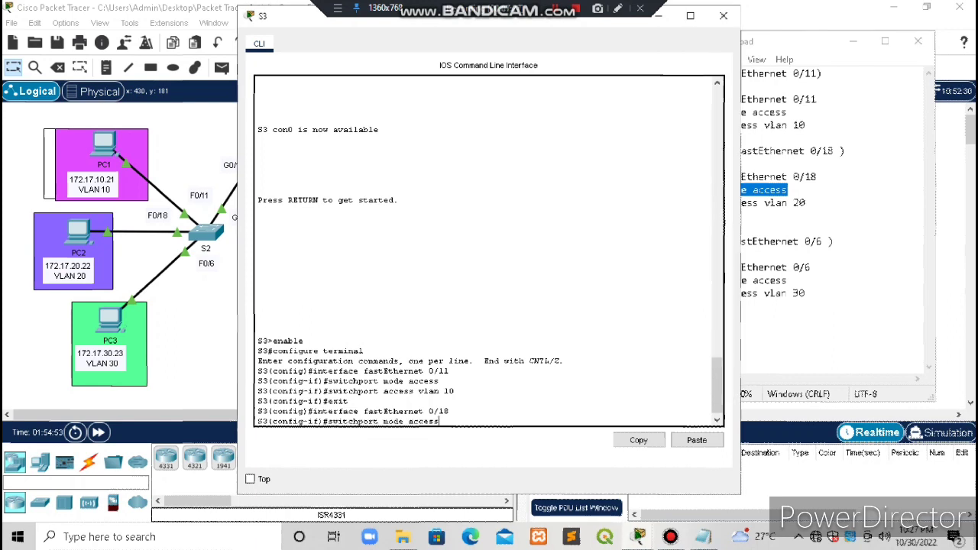
key(Return)
- Copy "switchport access vlan 20" from Notepad, run it for FastEthernet 0/18 on S3, and leave interface mode with "exit"
click(812, 214)
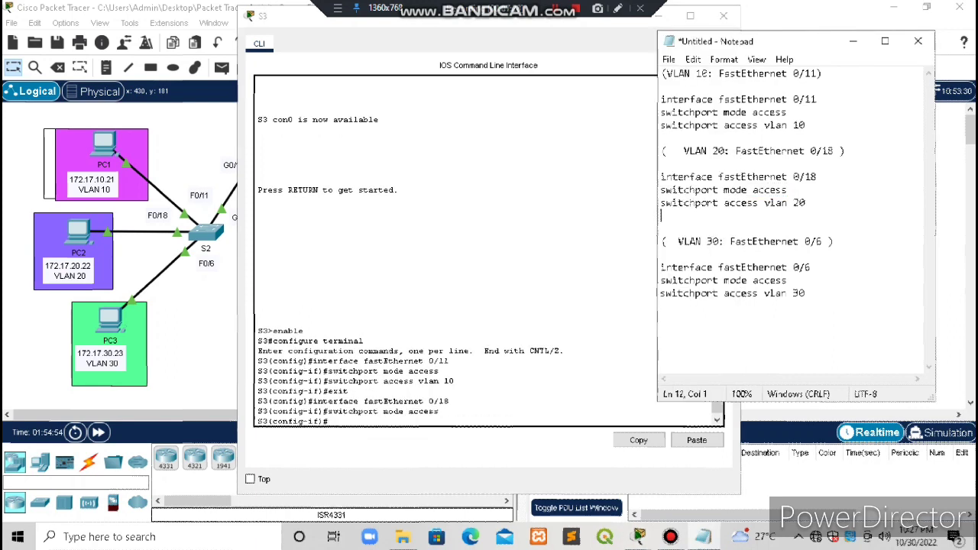
drag(809, 204, 662, 203)
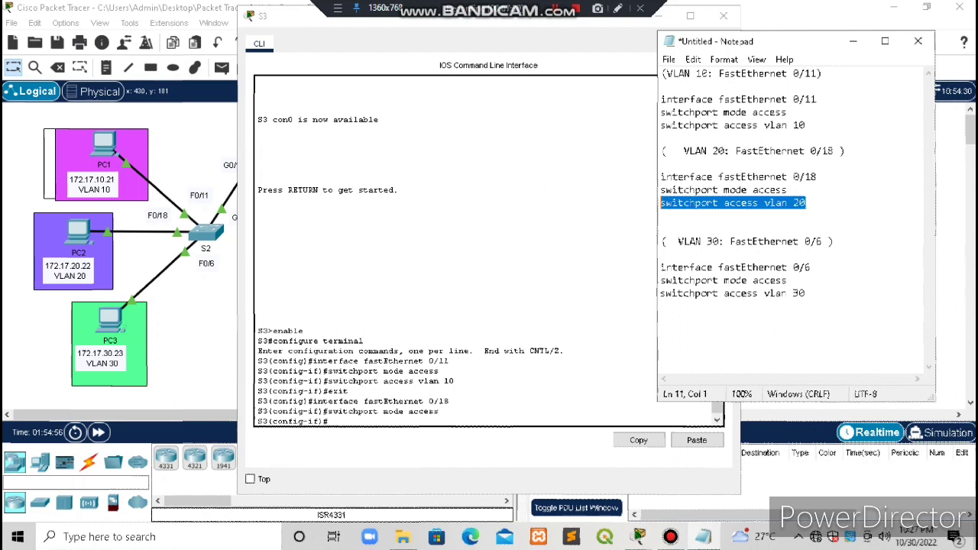
right_click(696, 201)
click(730, 247)
click(363, 421)
right_click(363, 421)
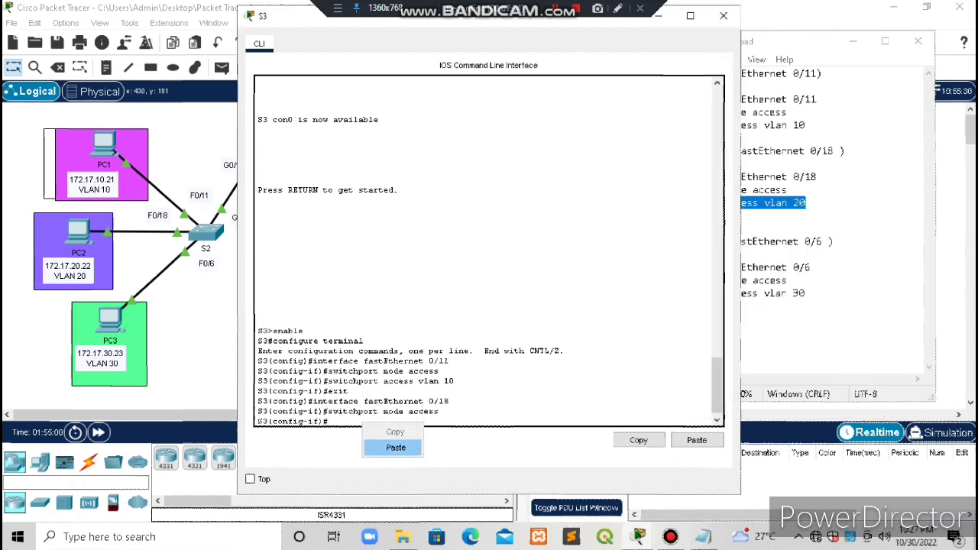
click(395, 448)
key(Return)
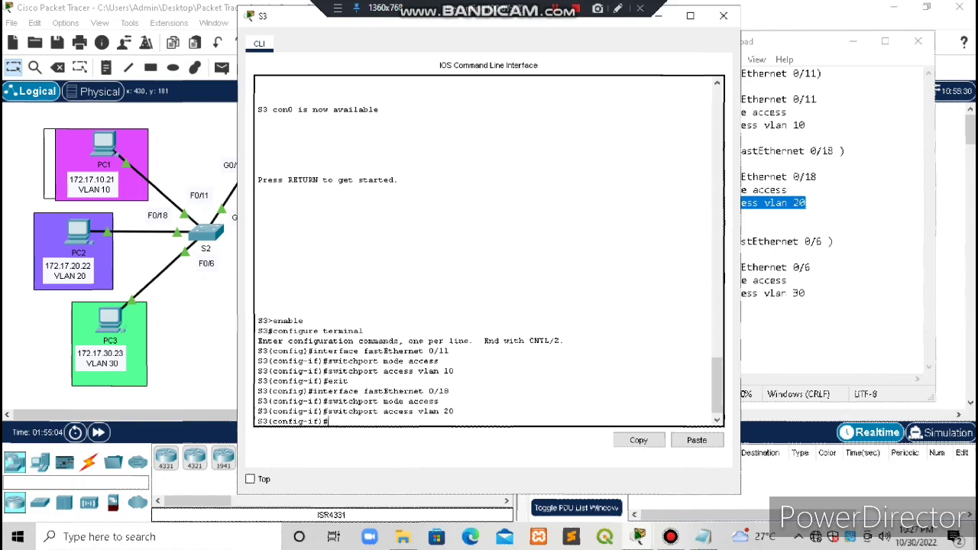
key(Return)
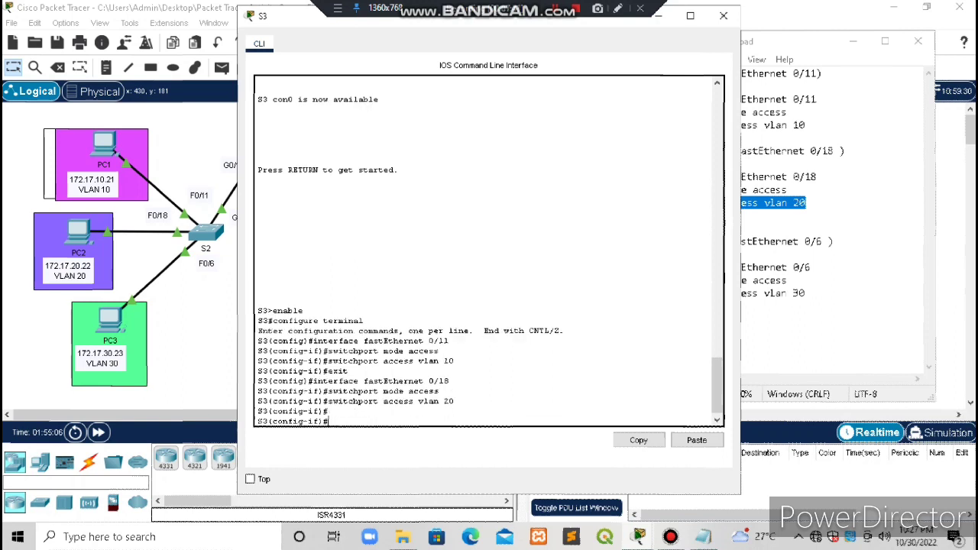
text(exit)
key(Return)
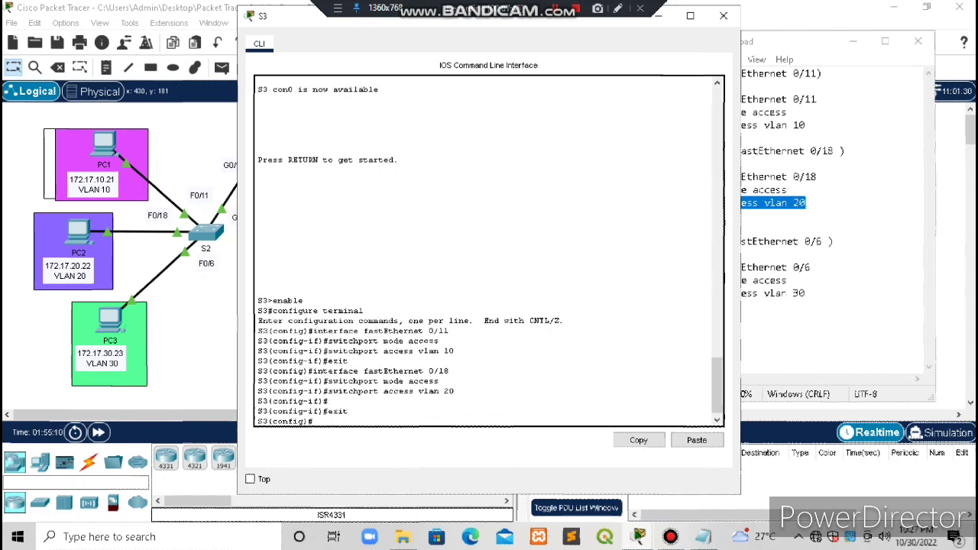
- Copy "interface fastEthernet 0/6" from the VLAN 30 notes in Notepad and run it in S3's global configuration mode
click(858, 151)
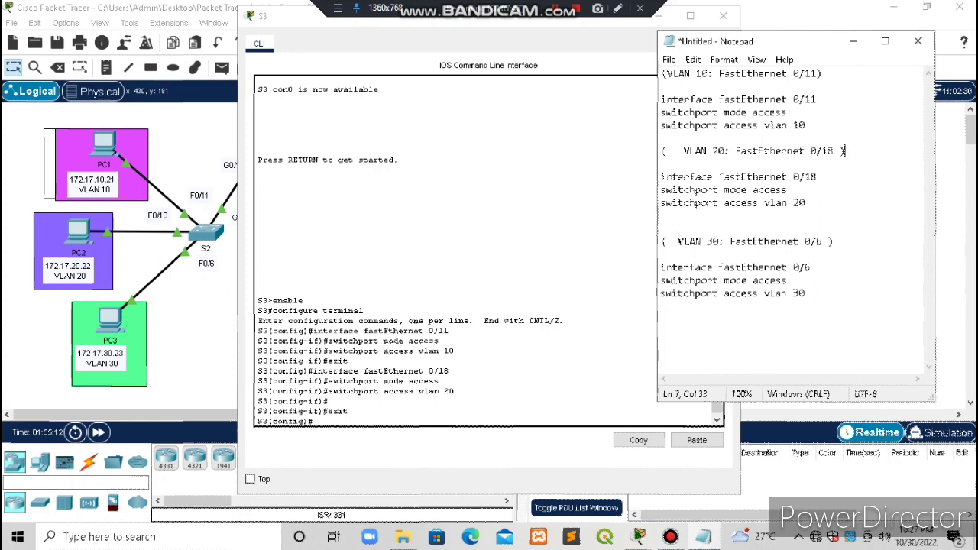
drag(818, 268, 661, 268)
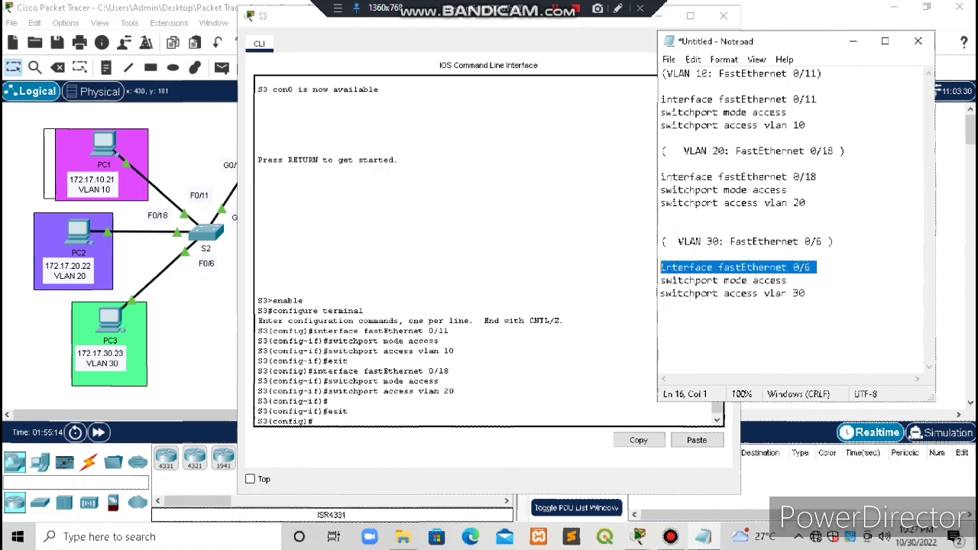
right_click(680, 266)
click(700, 313)
click(404, 422)
right_click(404, 422)
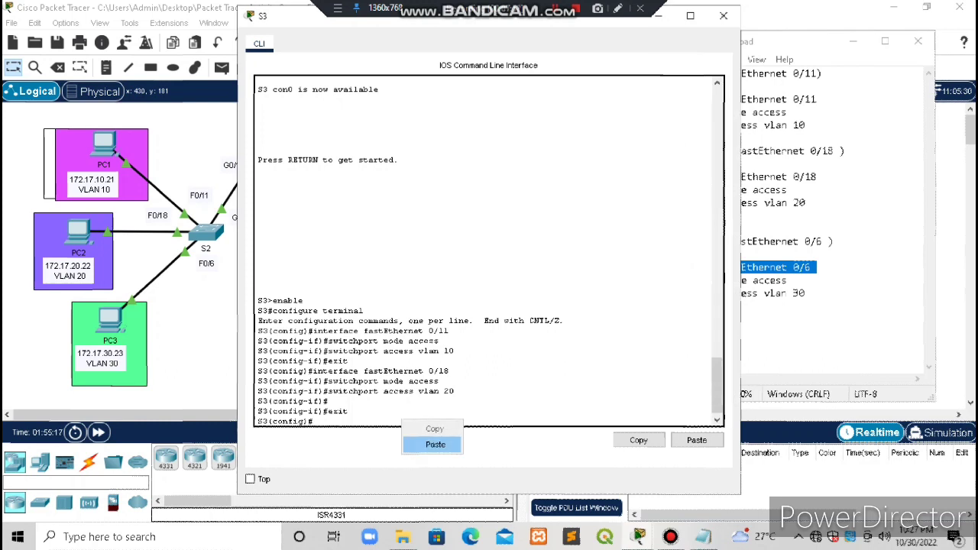
click(430, 446)
key(Return)
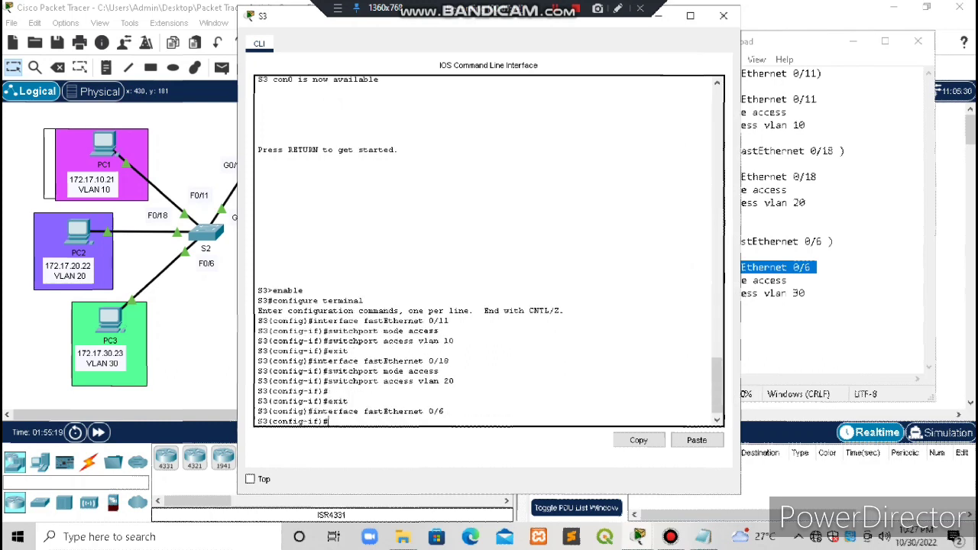
- Copy "switchport mode access" from the VLAN 30 notes in Notepad and run it for FastEthernet 0/6 on S3
click(787, 281)
drag(787, 281, 660, 281)
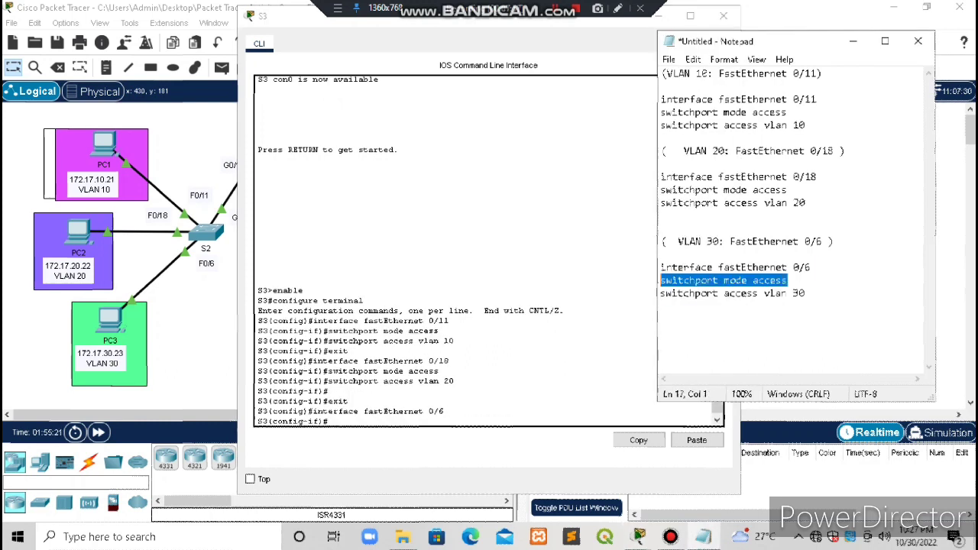
right_click(706, 282)
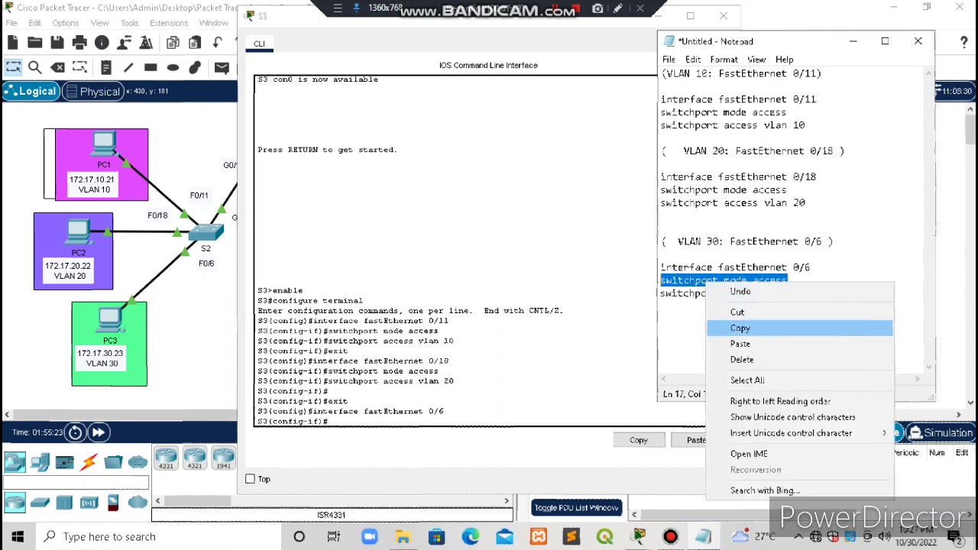
click(740, 328)
click(366, 420)
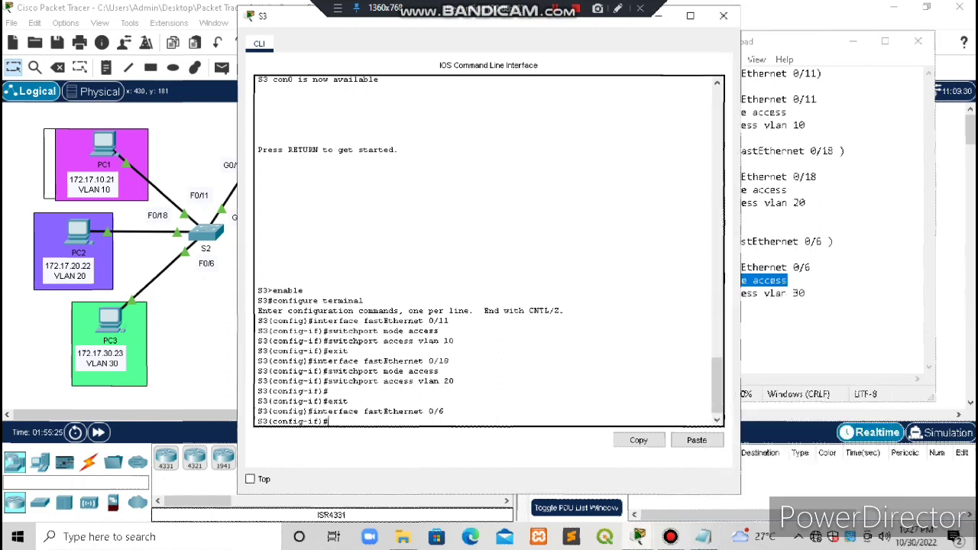
right_click(365, 421)
click(394, 436)
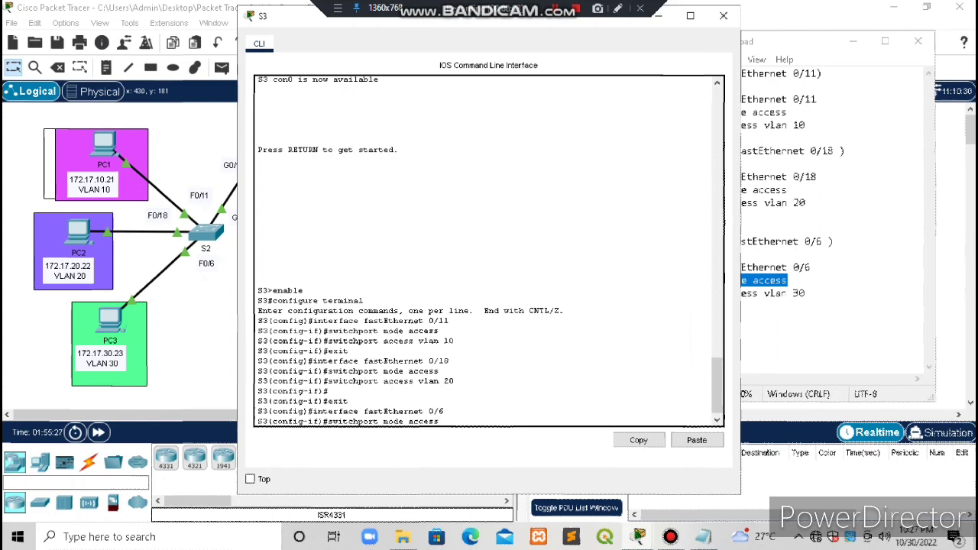
key(Return)
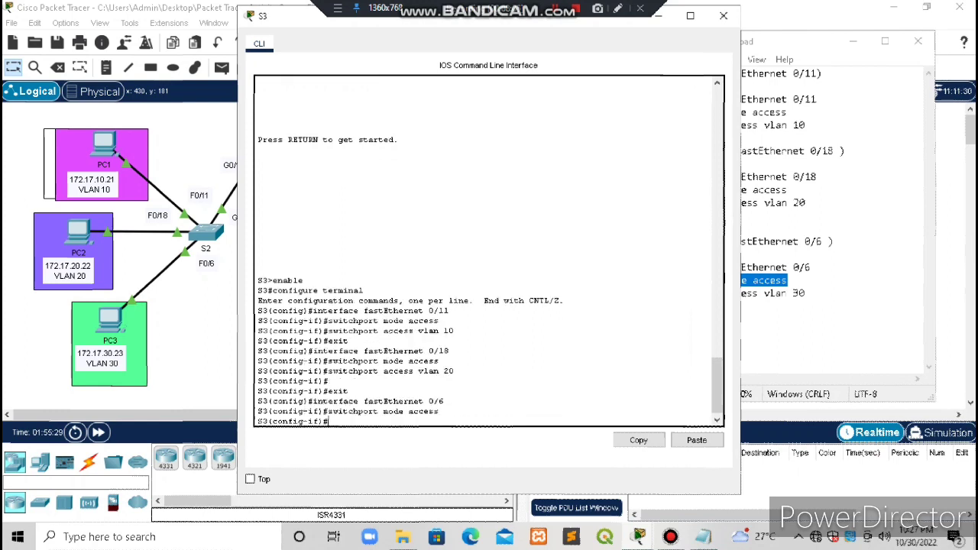
- Copy "switchport access vlan 30" from the VLAN 30 notes in Notepad and run it for FastEthernet 0/6 on S3
drag(809, 294, 662, 294)
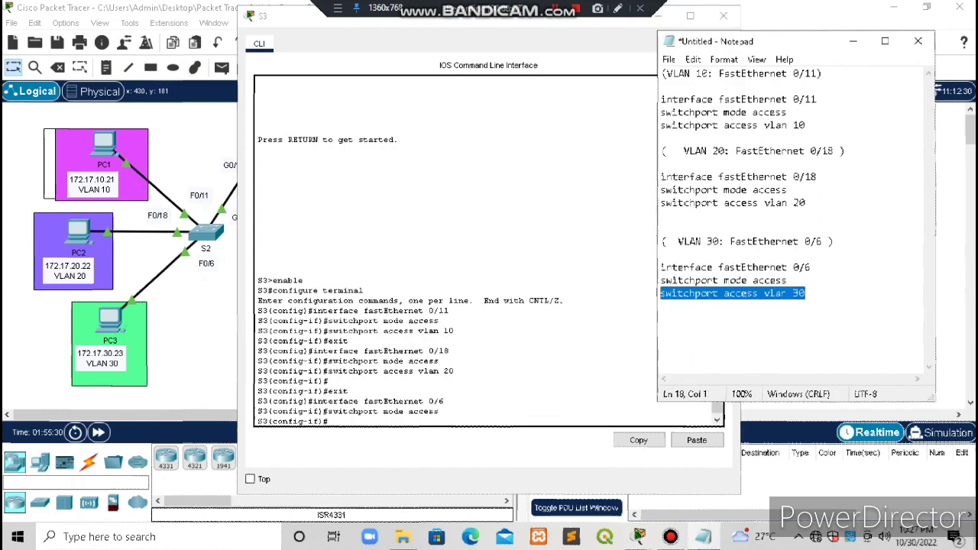
right_click(674, 295)
click(709, 340)
click(370, 422)
right_click(370, 422)
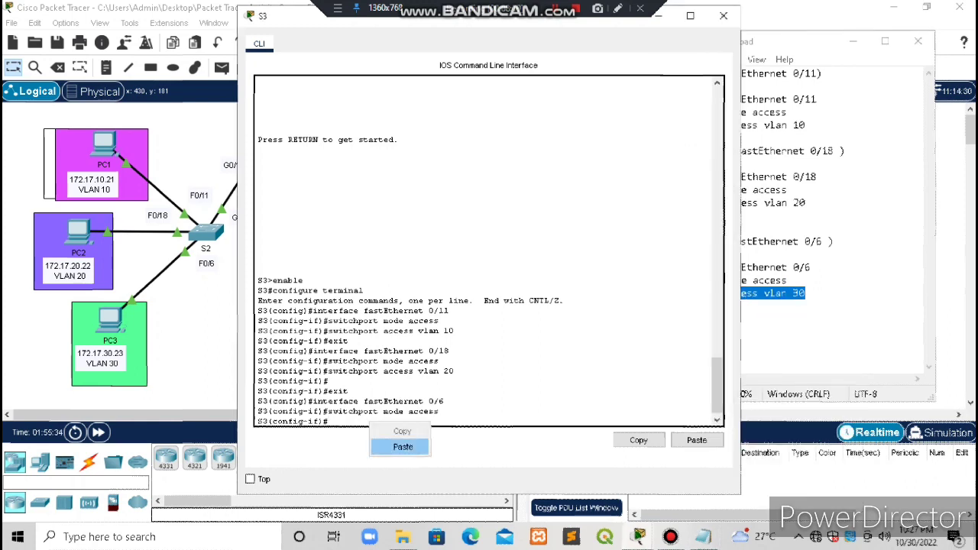
click(400, 446)
key(Return)
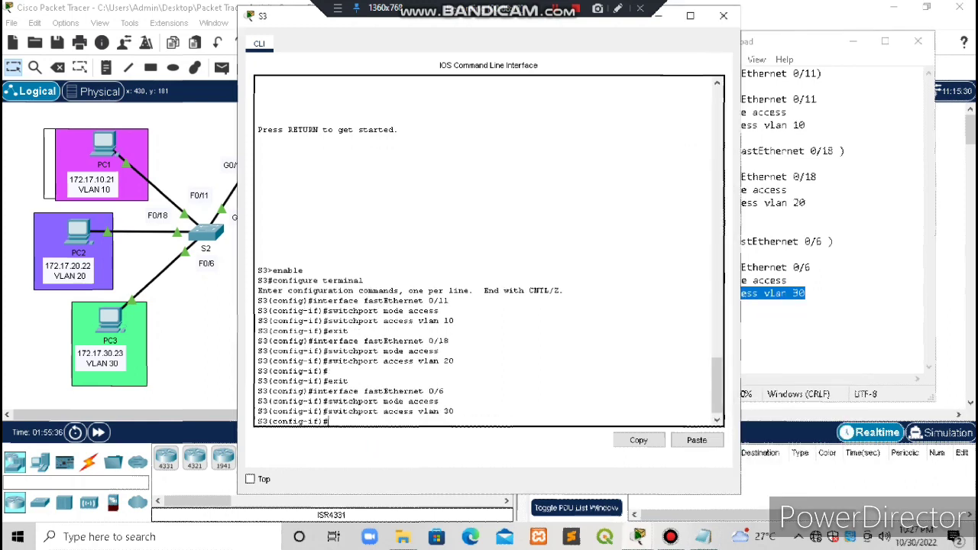
- Leave interface mode with "exit" and end configuration mode on S3, returning to privileged EXEC mode
text(exit)
key(Return)
key(ctrl+z)
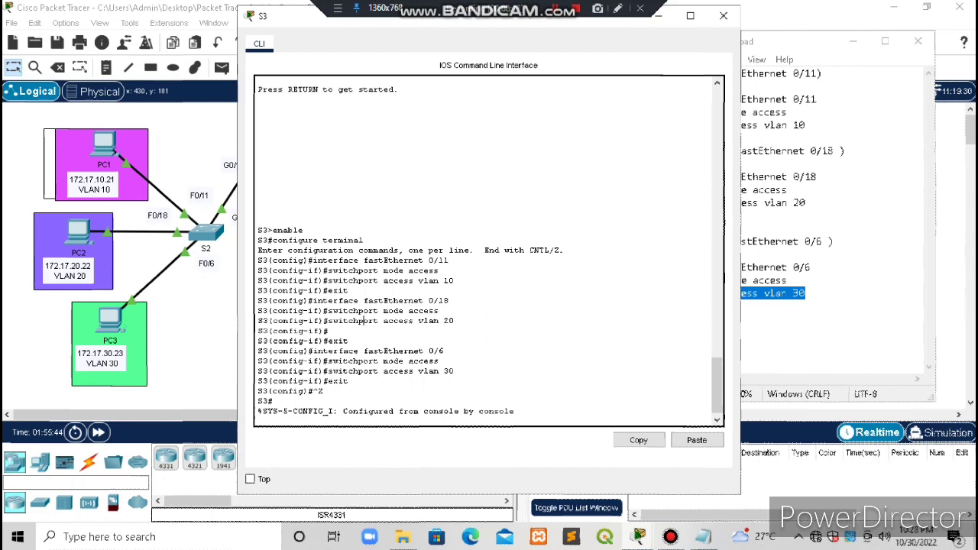
- Review the port assignment commands entered on S3, and minimise the S3 and Notepad windows
drag(257, 229, 393, 411)
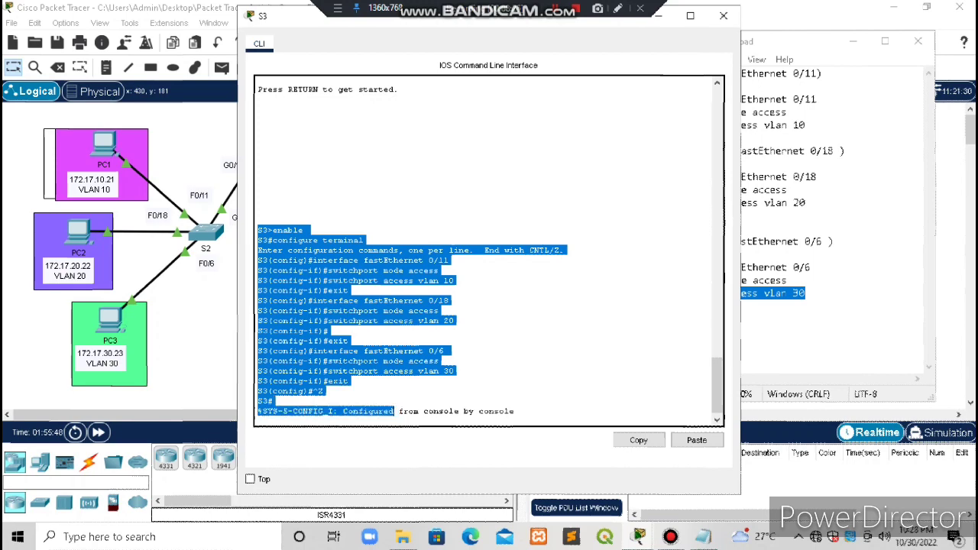
click(395, 409)
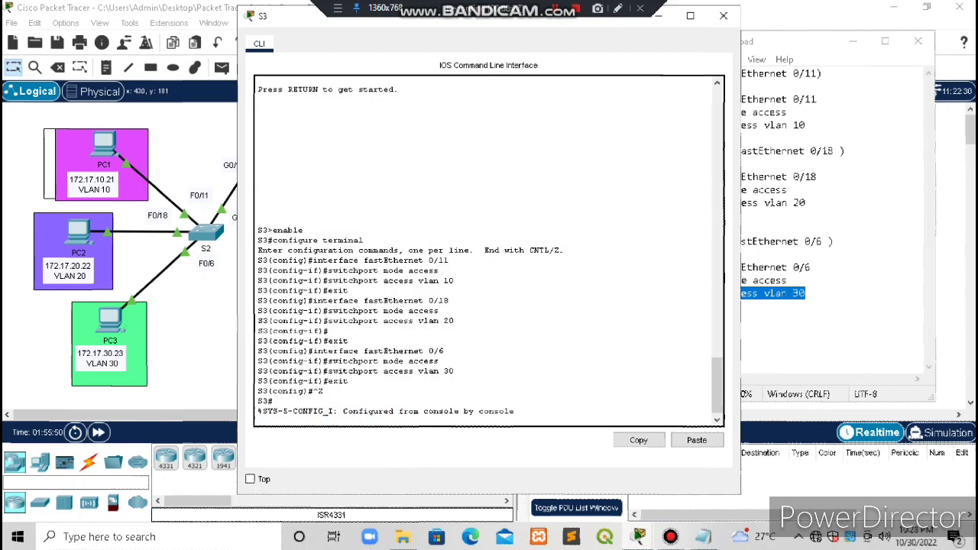
click(659, 16)
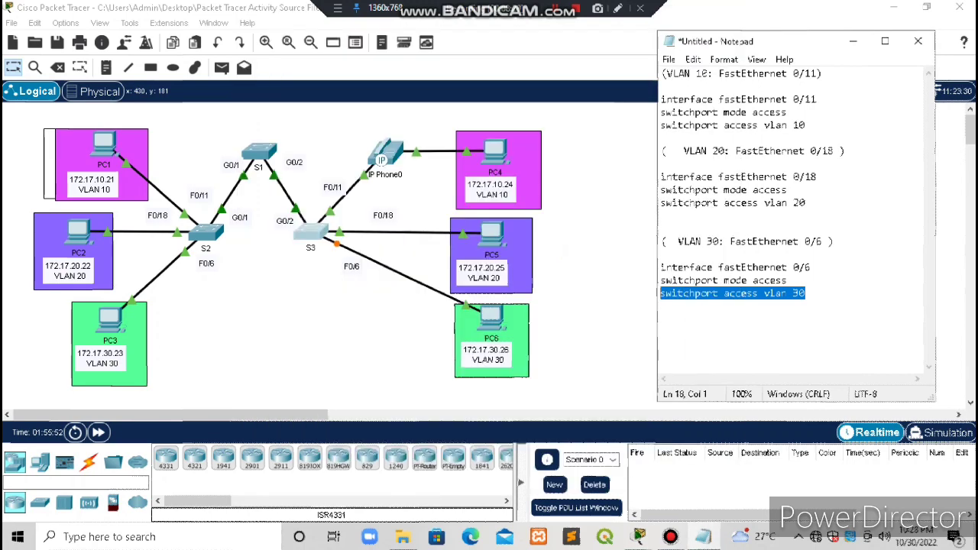
click(853, 40)
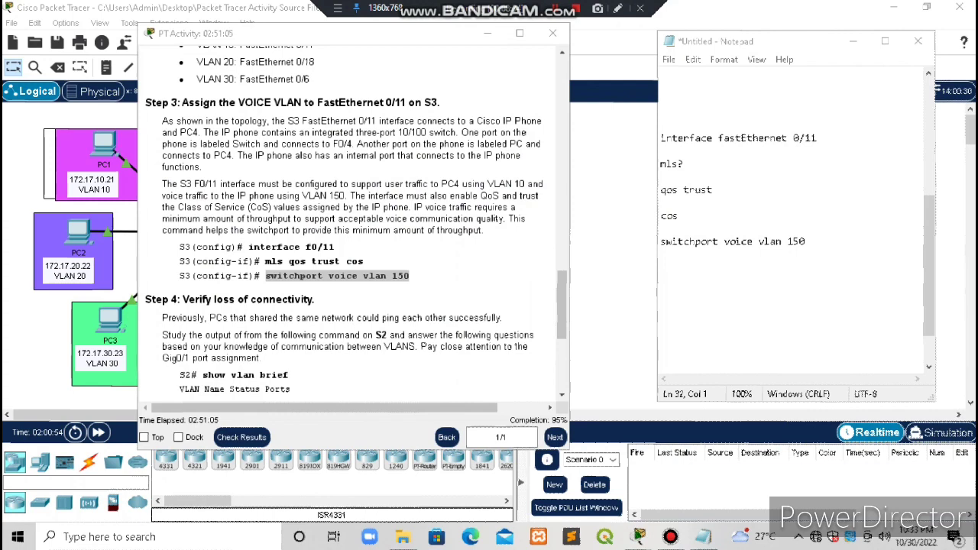
- Read the PT Activity instructions of Step 3 on assigning the voice VLAN to FastEthernet 0/11 on S3, and minimise them
drag(146, 103, 440, 103)
click(443, 104)
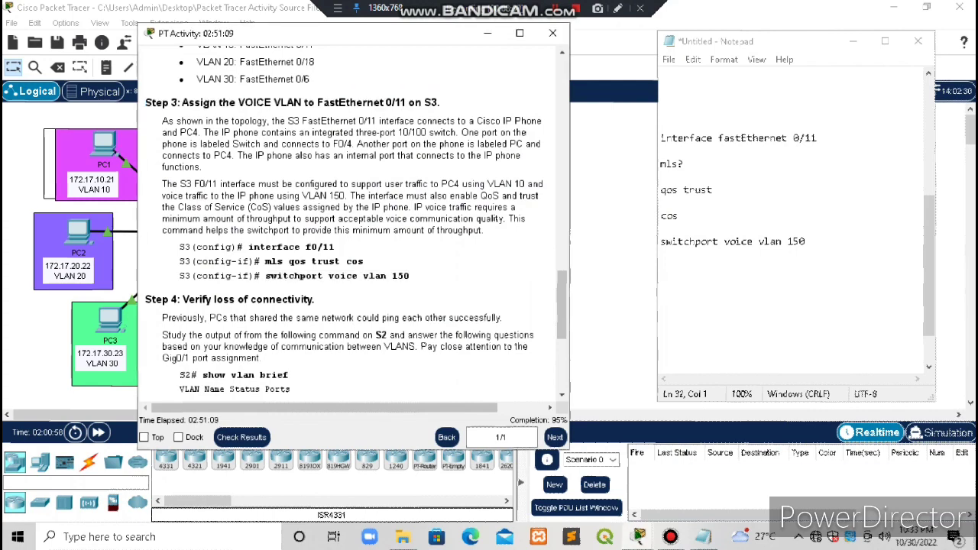
drag(162, 121, 483, 230)
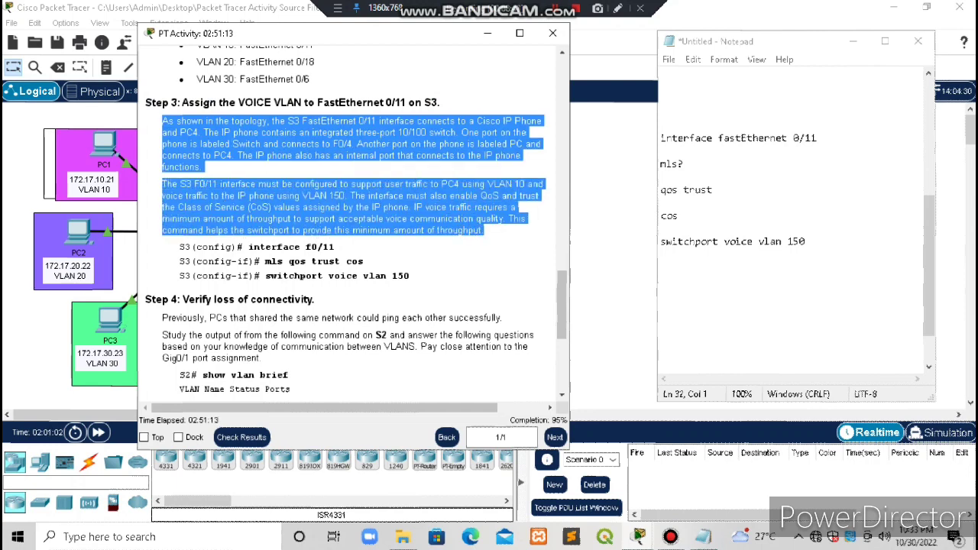
click(499, 220)
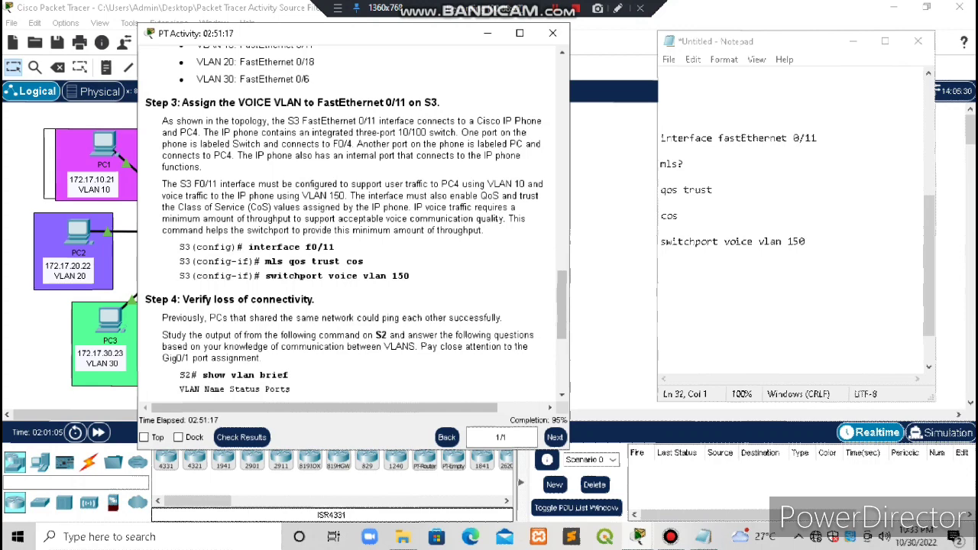
drag(179, 247, 410, 276)
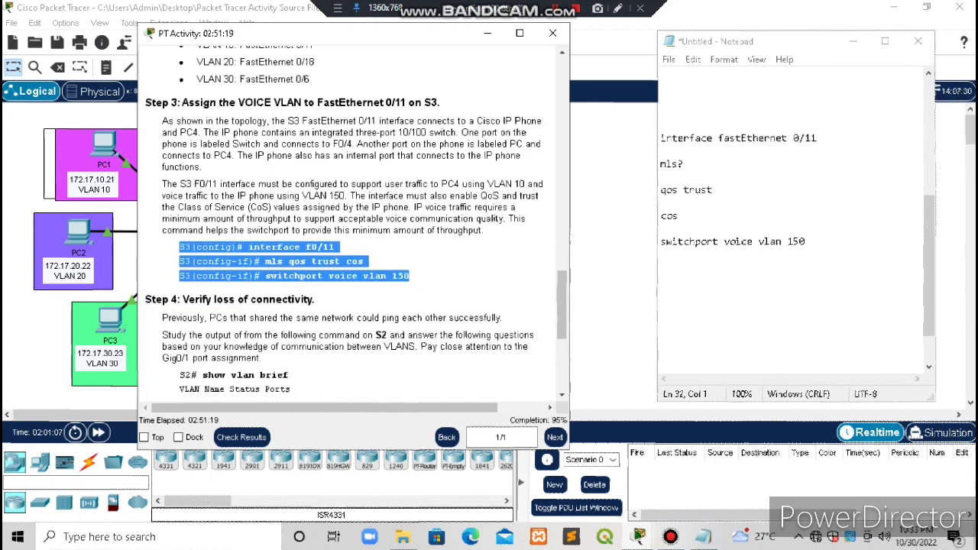
click(667, 177)
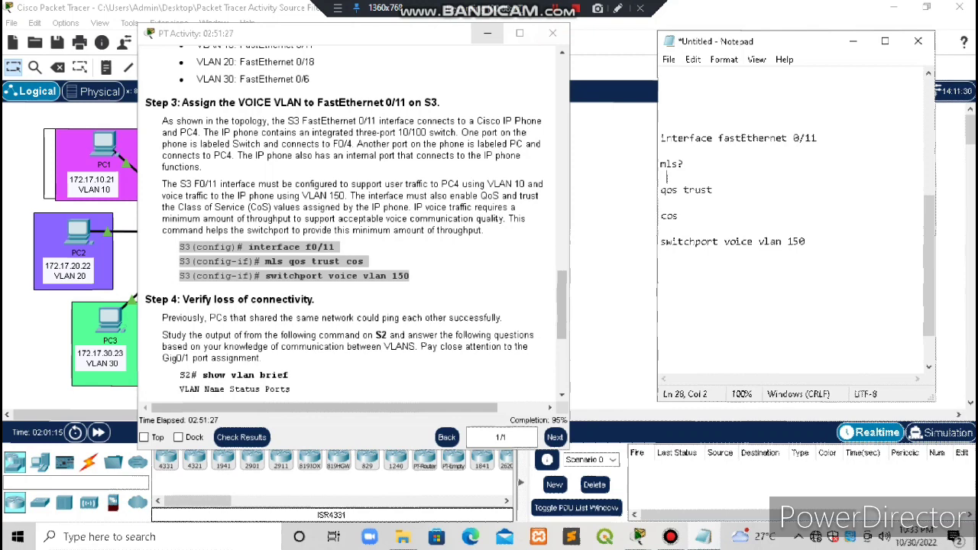
click(487, 33)
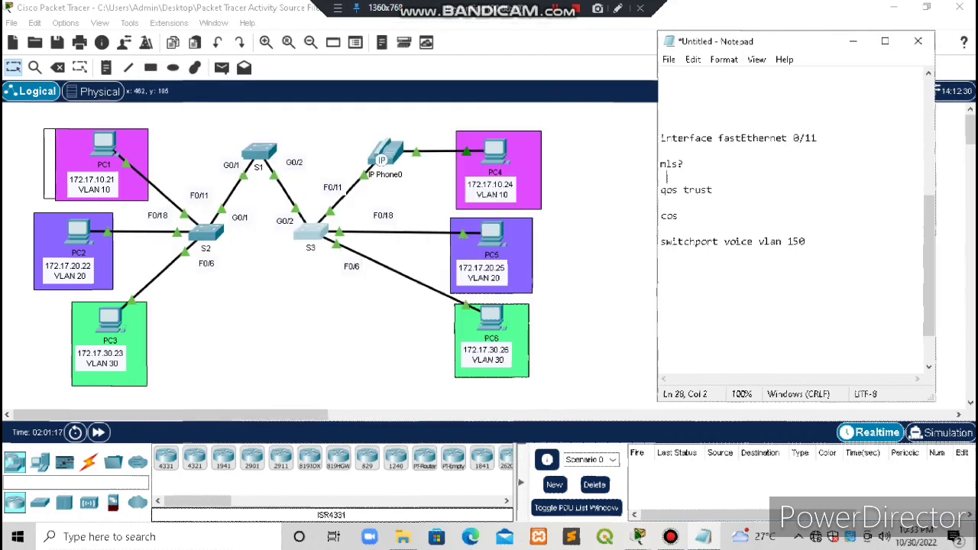
- Open S3's command line and select "interface fastEthernet 0/11" in the voice VLAN notes in Notepad
click(309, 232)
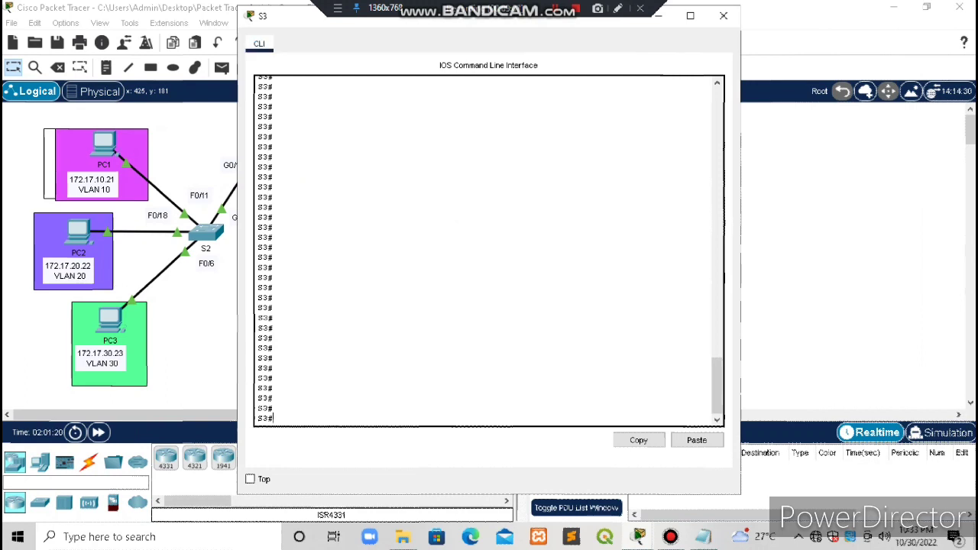
click(703, 537)
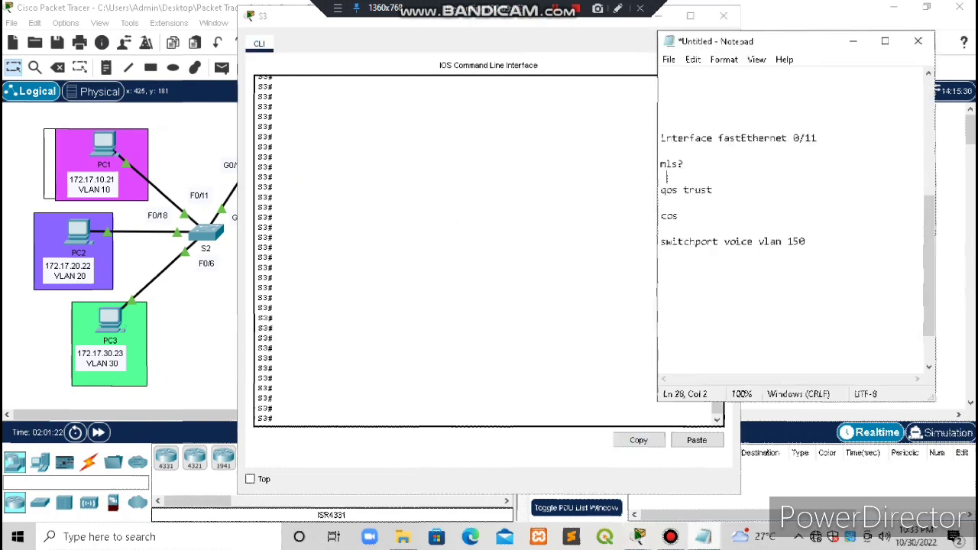
drag(817, 138, 662, 136)
click(275, 418)
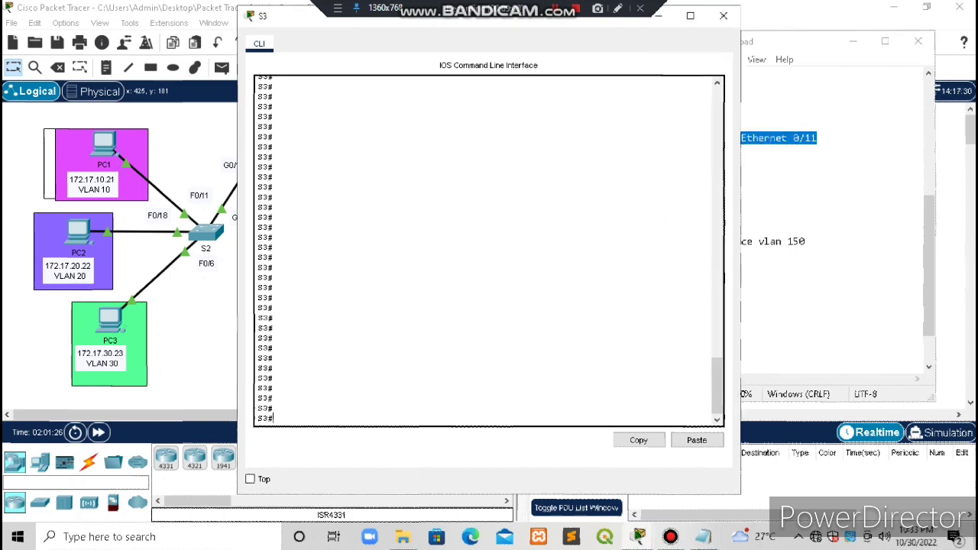
- Enter global configuration mode on S3 with "enable" and "configure terminal"
text(en)
text(bale)
key(BackSpace)
key(BackSpace)
key(BackSpace)
text(able)
key(Return)
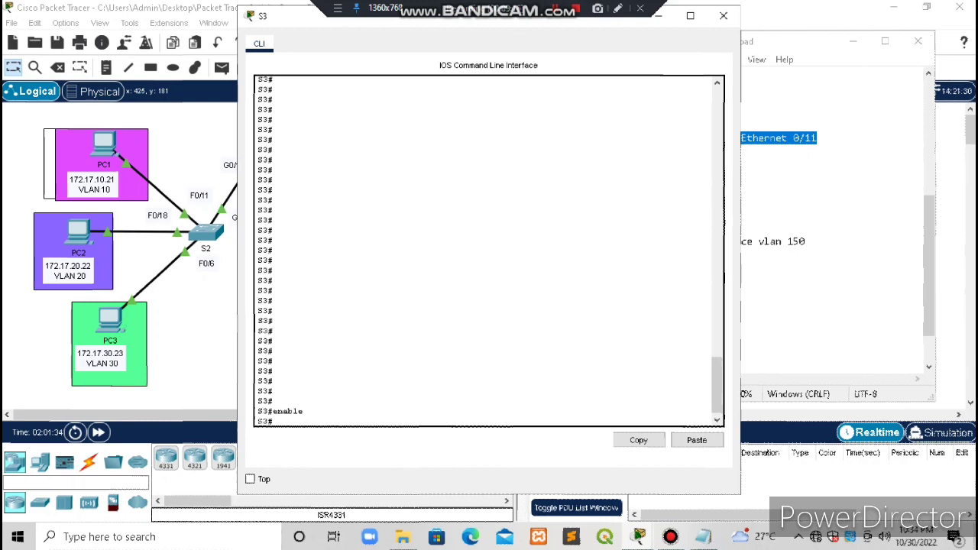
text(configure terminal)
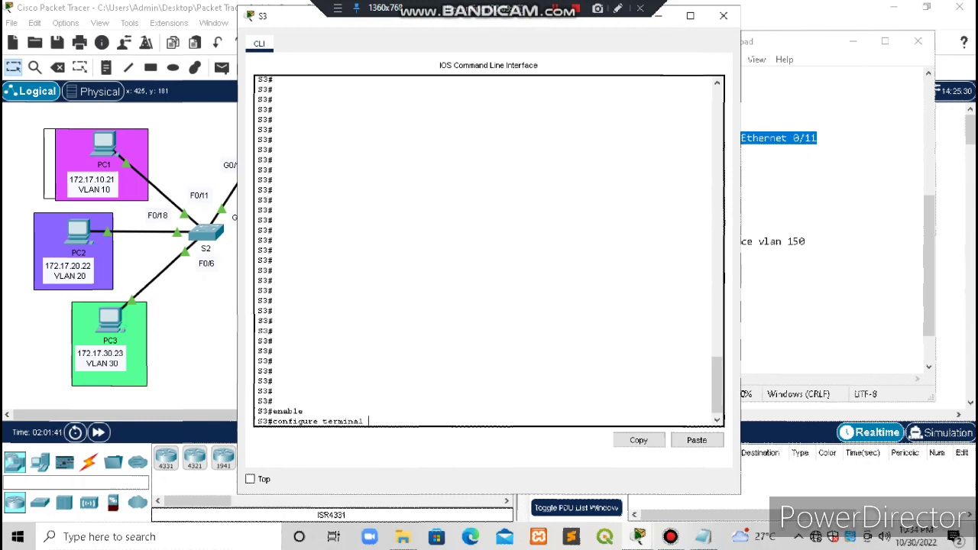
key(Return)
key(Return)
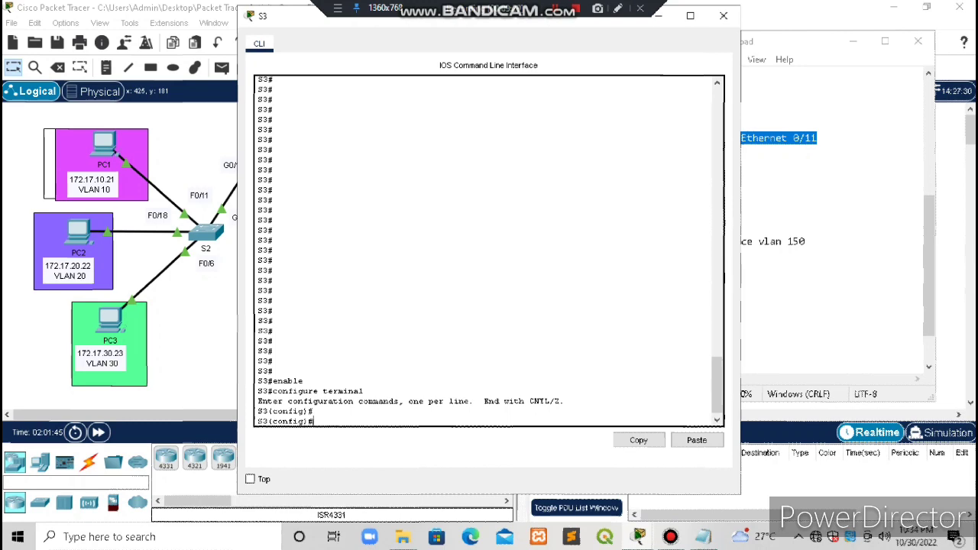
- Copy "interface fastEthernet 0/11" from Notepad and run it in S3's global configuration mode
click(671, 538)
click(703, 537)
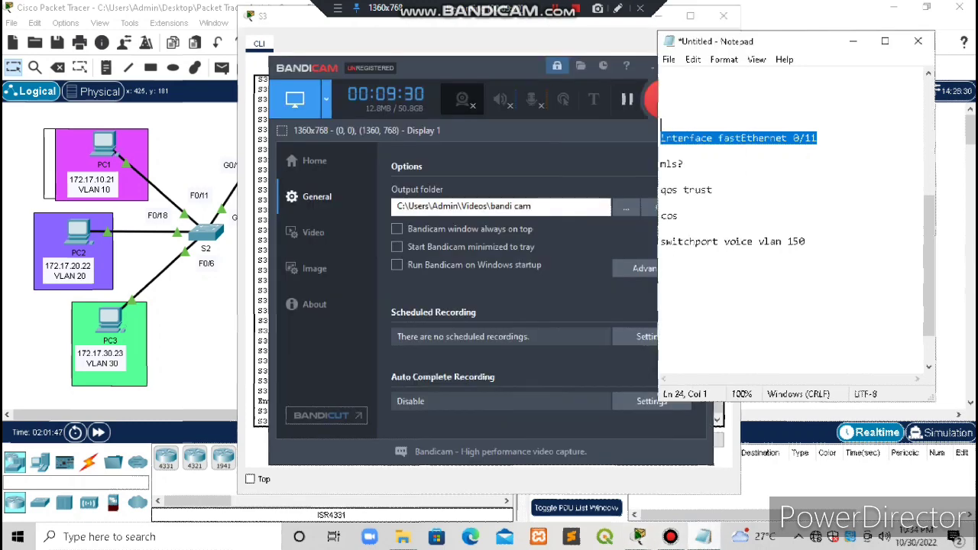
click(659, 16)
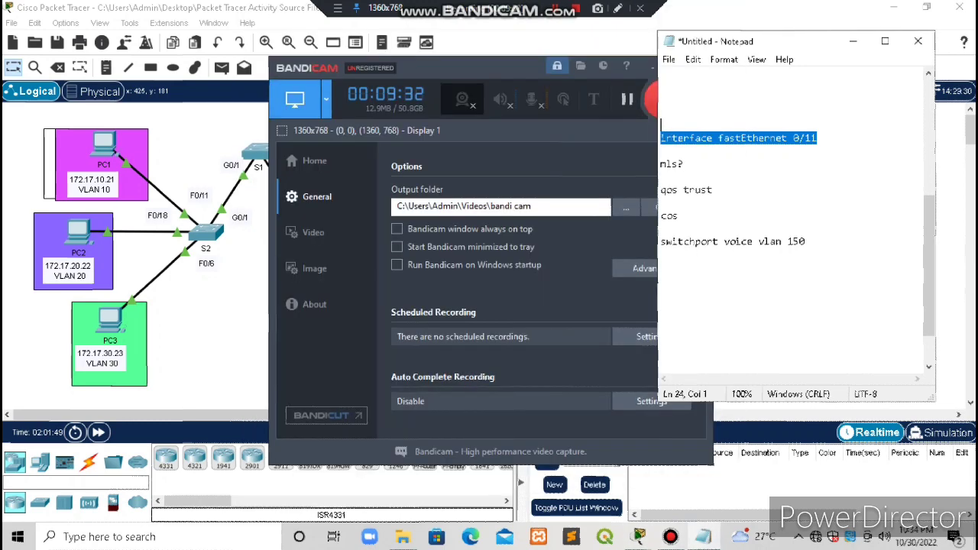
click(652, 68)
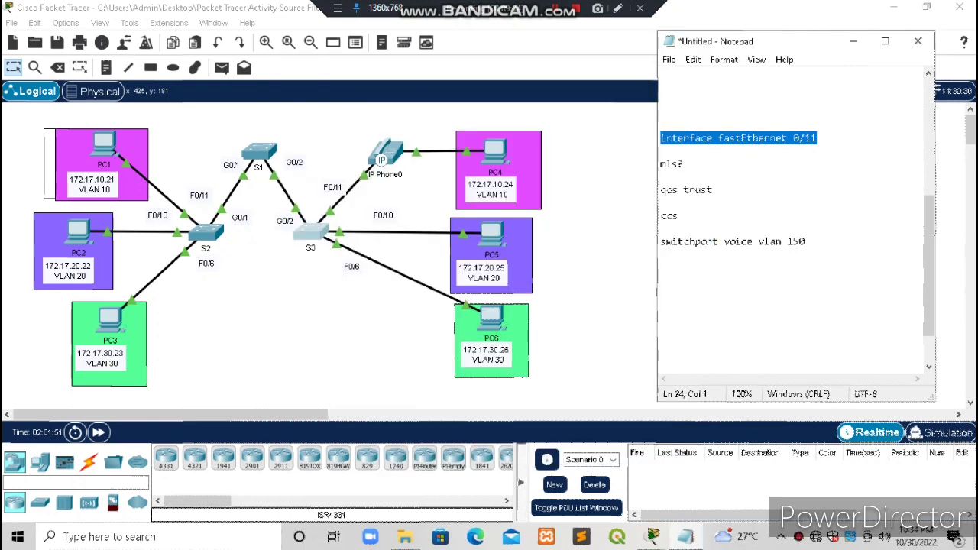
right_click(735, 138)
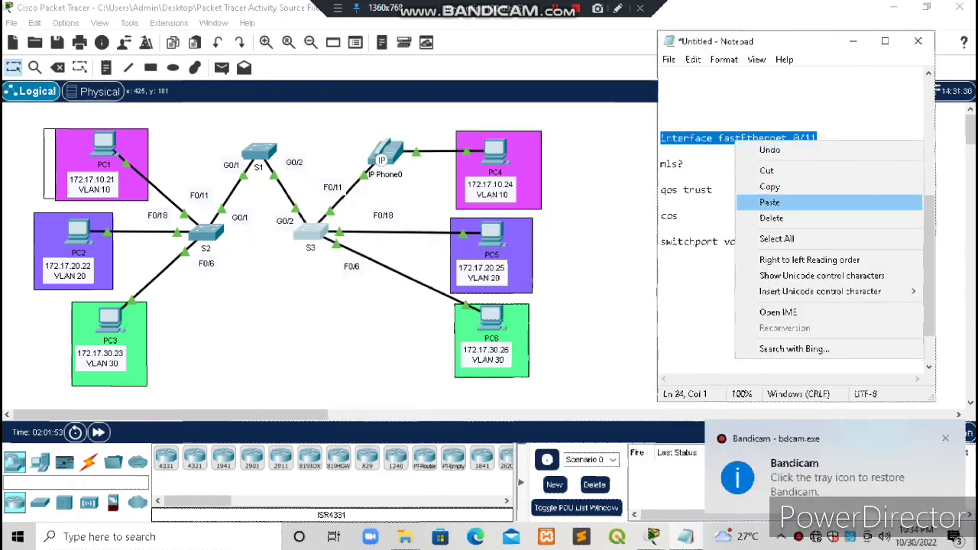
click(765, 186)
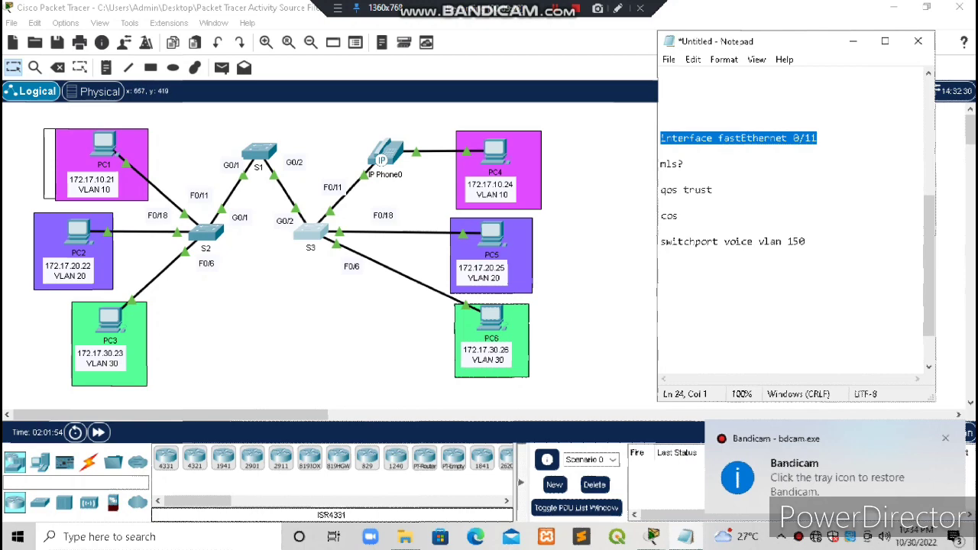
click(652, 537)
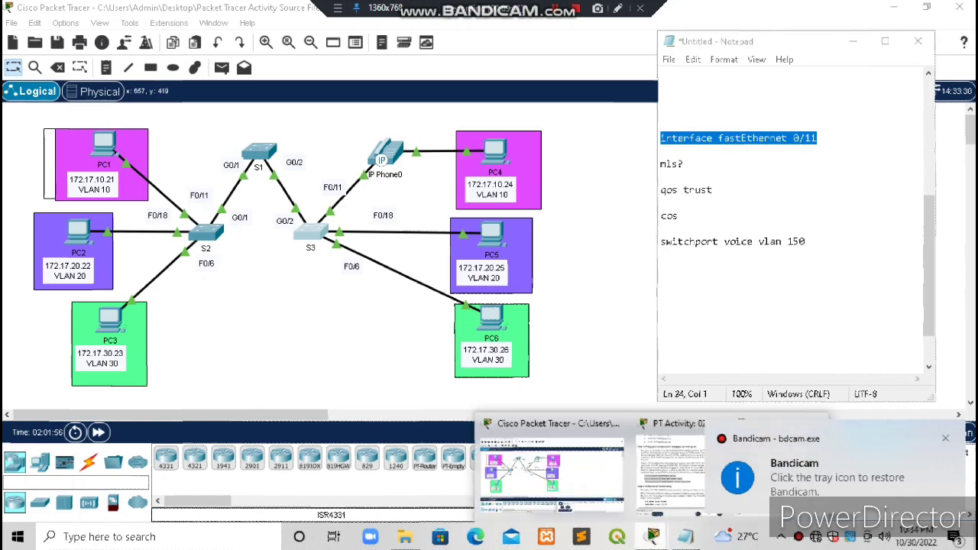
click(777, 466)
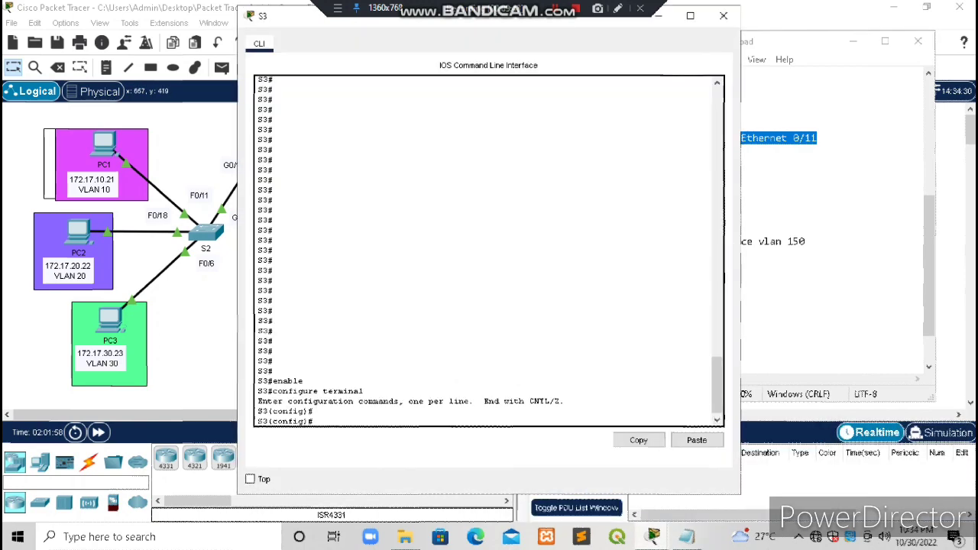
key(Return)
right_click(373, 419)
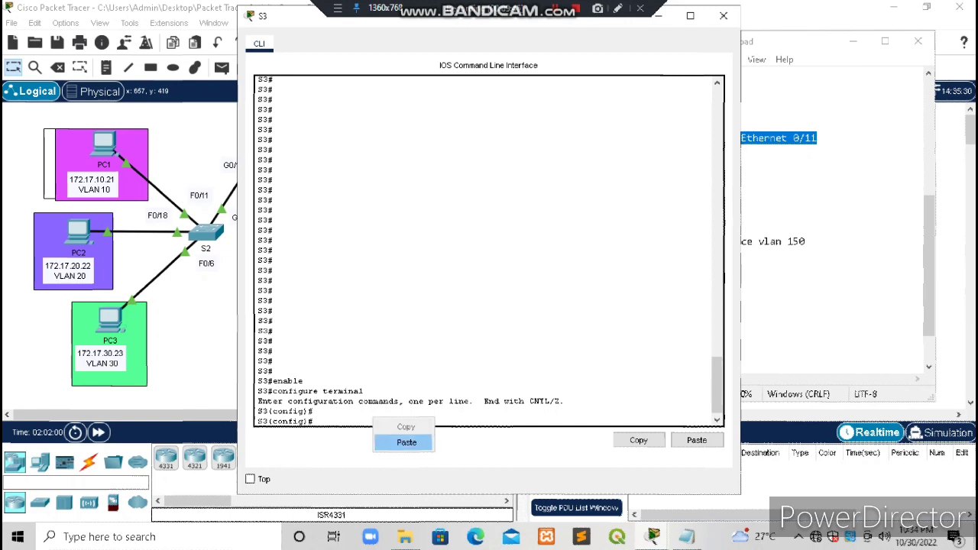
click(404, 439)
key(Return)
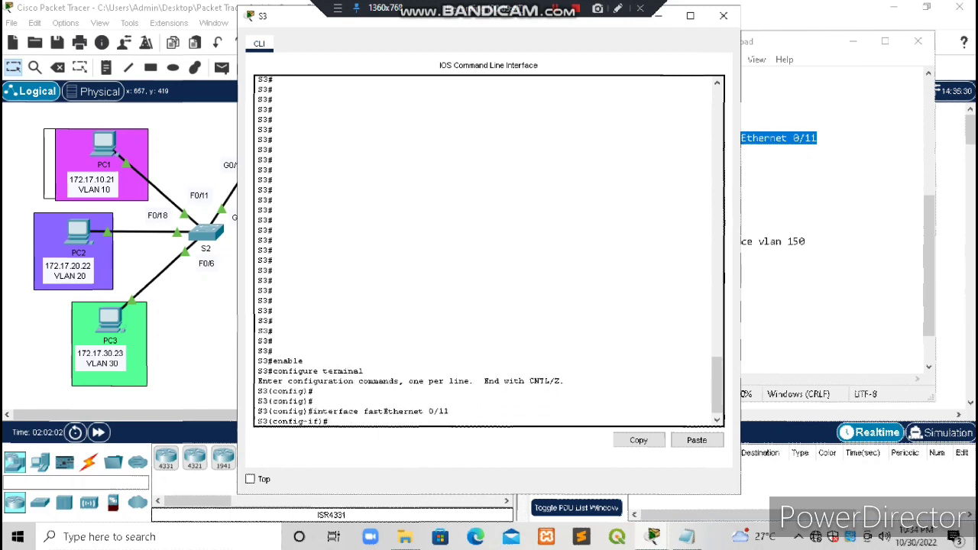
- Request help with "mls?" and run "mls qos" from FastEthernet 0/11's interface mode on S3
text(mls?)
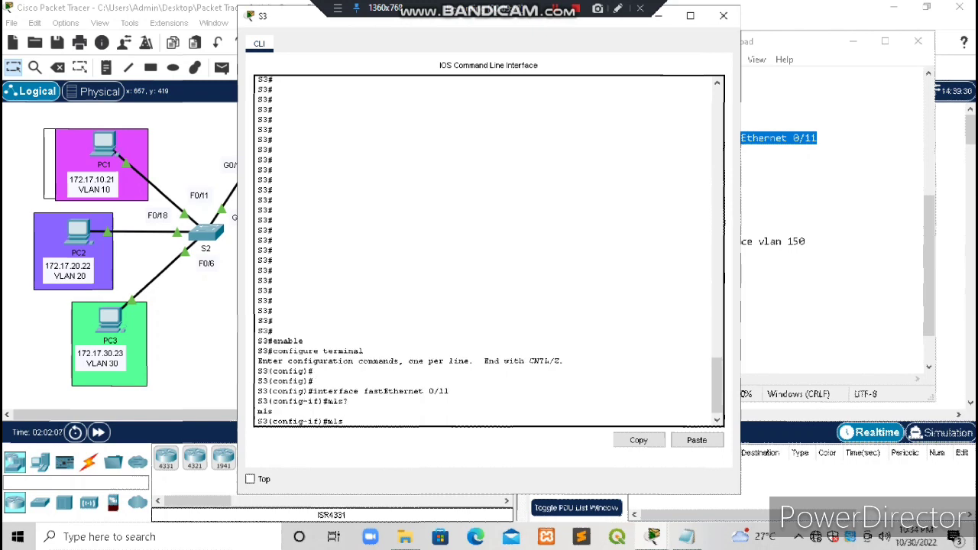
text( t)
key(BackSpace)
text(qos)
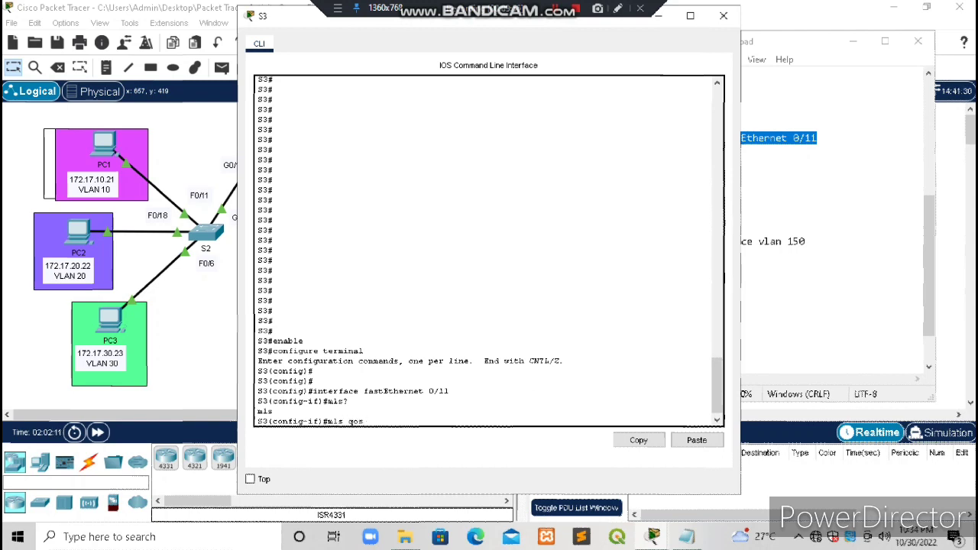
key(Return)
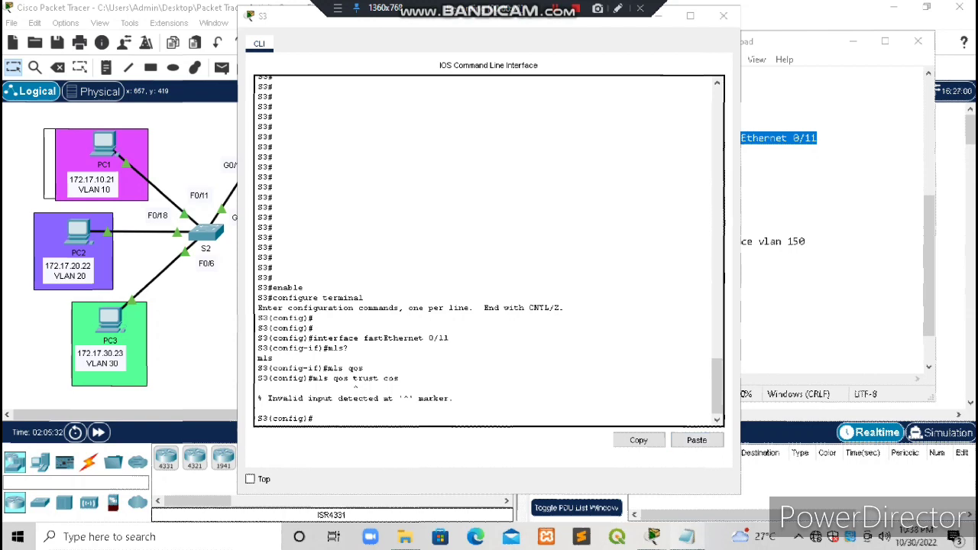
- Run "interface fastEthernet 0/11" from the Notepad notes in S3's global configuration mode to re-enter the interface's configuration
click(687, 536)
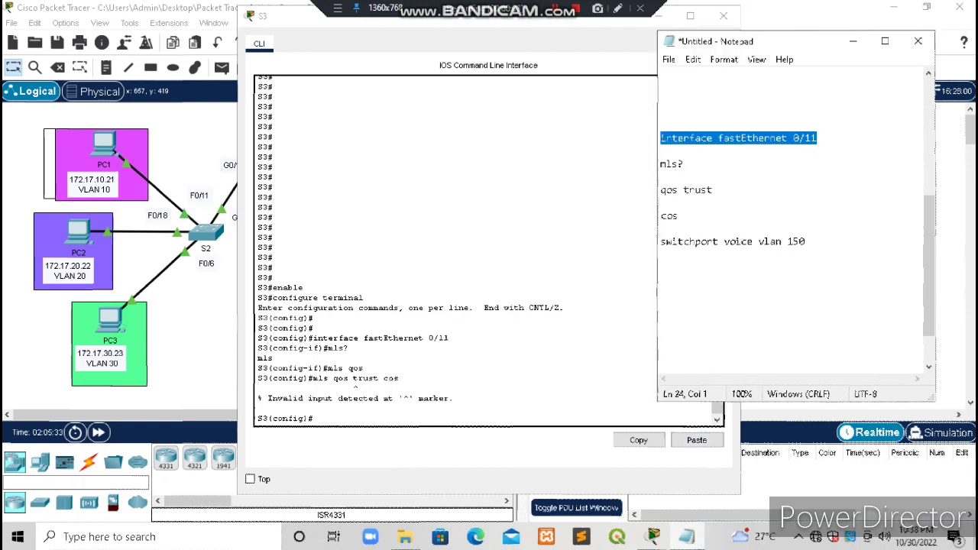
click(728, 138)
key(End)
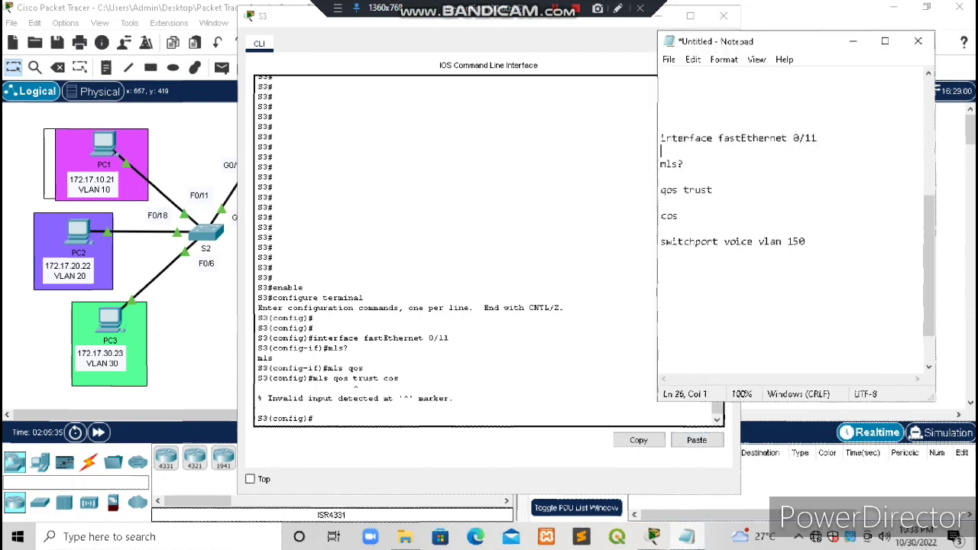
key(shift+Home)
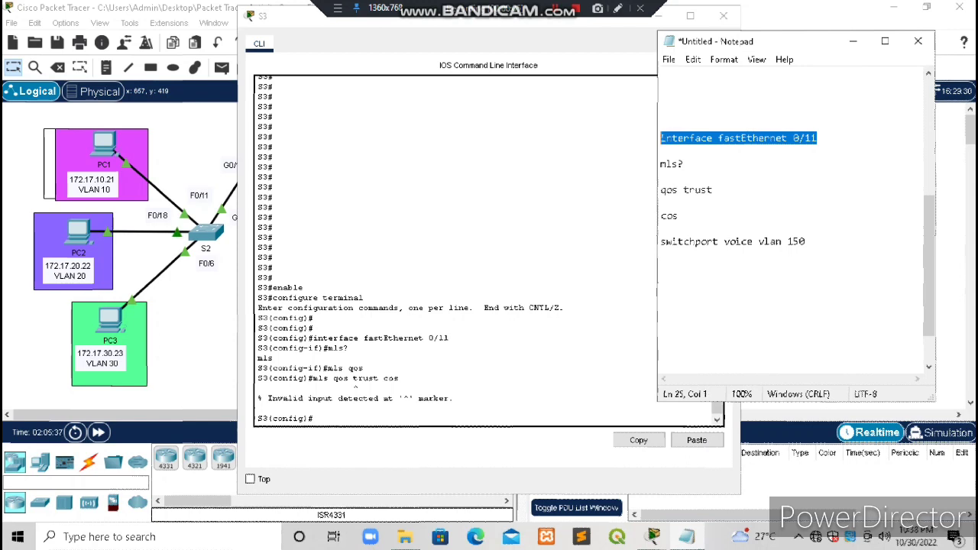
click(345, 419)
right_click(345, 419)
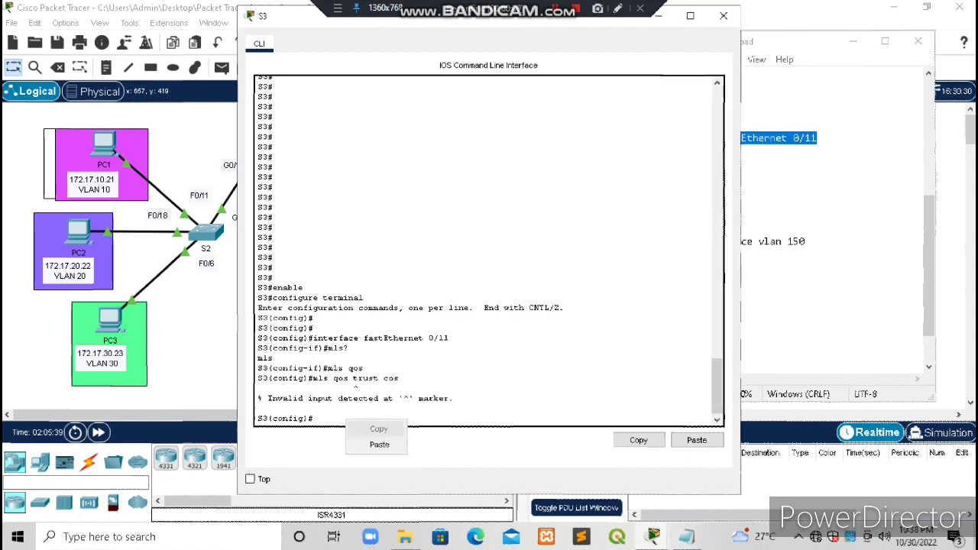
click(379, 444)
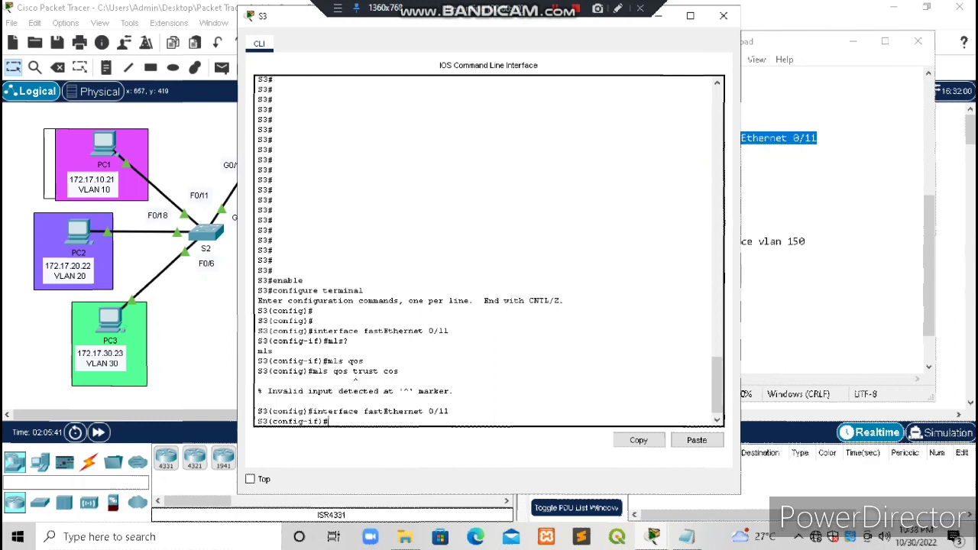
- Copy the "mls?" line from Notepad and run it in FastEthernet 0/11's interface mode on S3
click(686, 536)
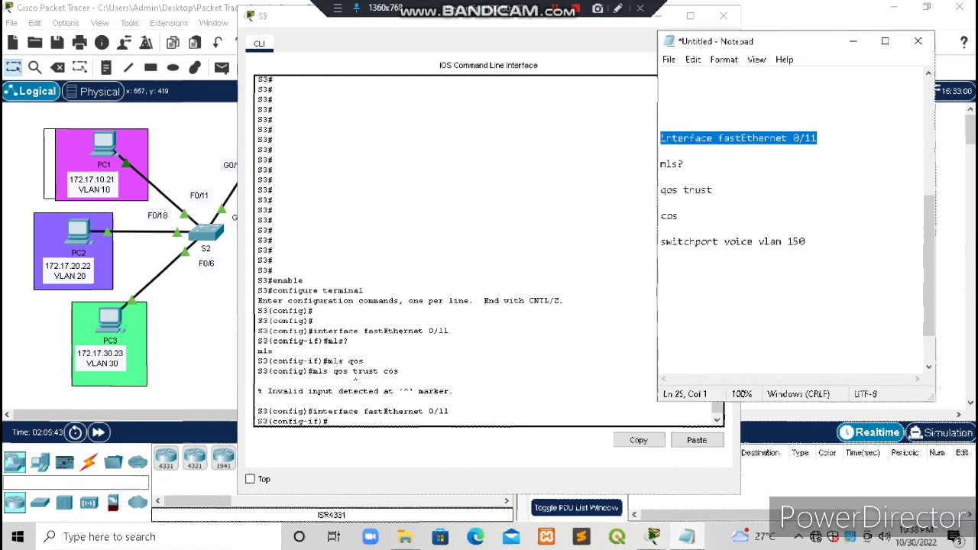
drag(728, 177, 662, 164)
key(ctrl+c)
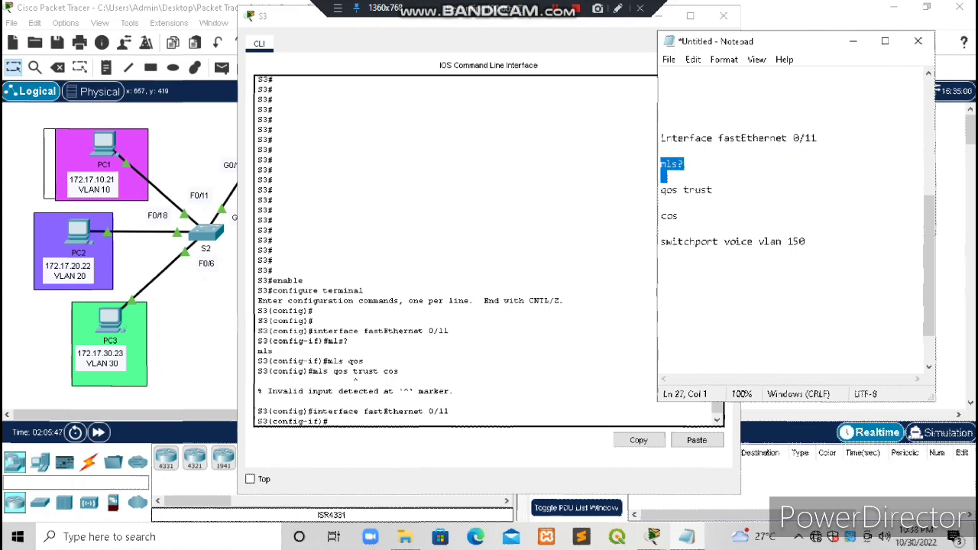
click(388, 420)
right_click(388, 420)
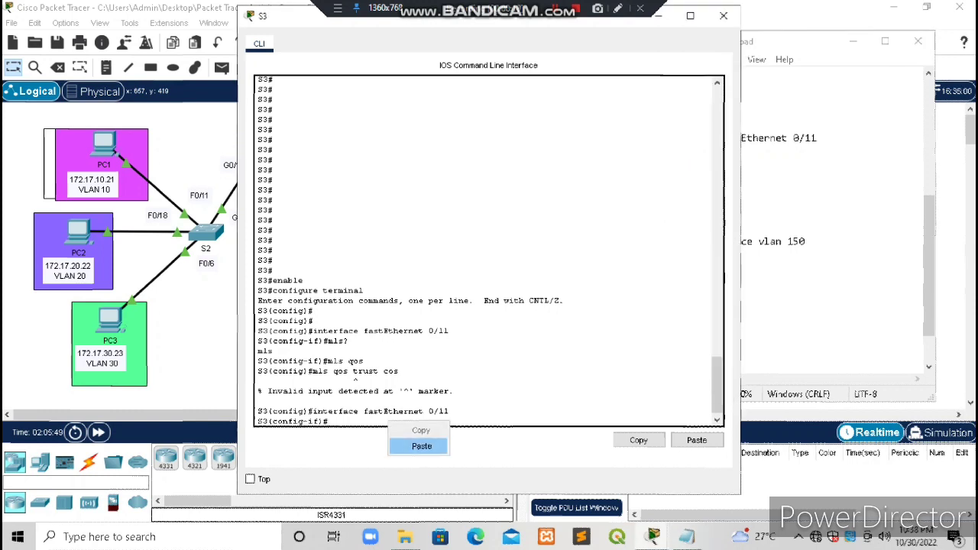
click(421, 447)
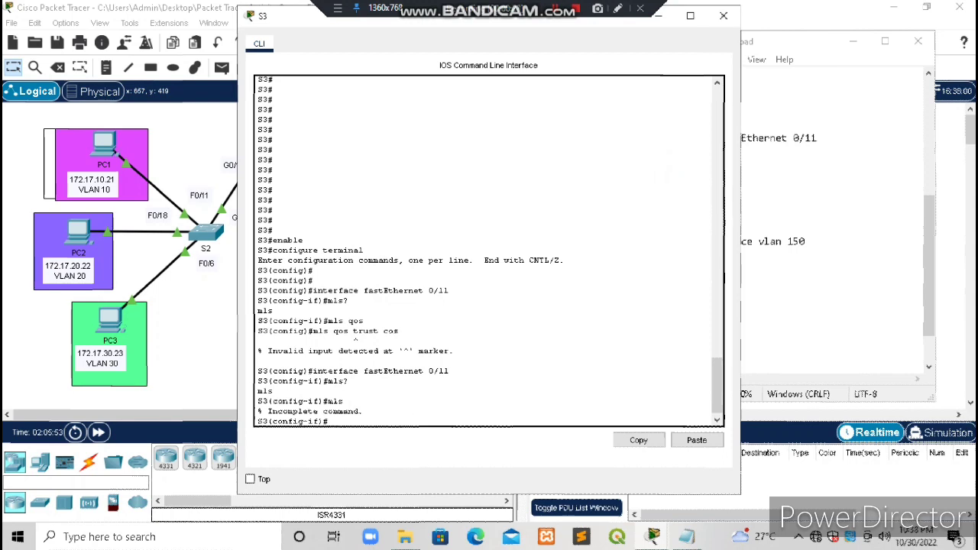
- Request help again with "mls?" and run "mls qos trust cos" on S3's FastEthernet 0/11
text(ls?)
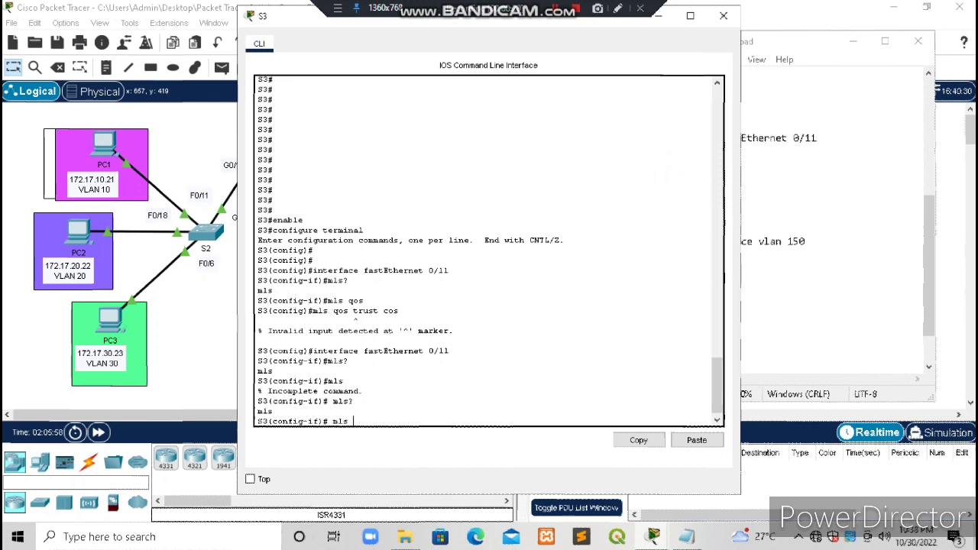
text( qos trust cos)
key(Return)
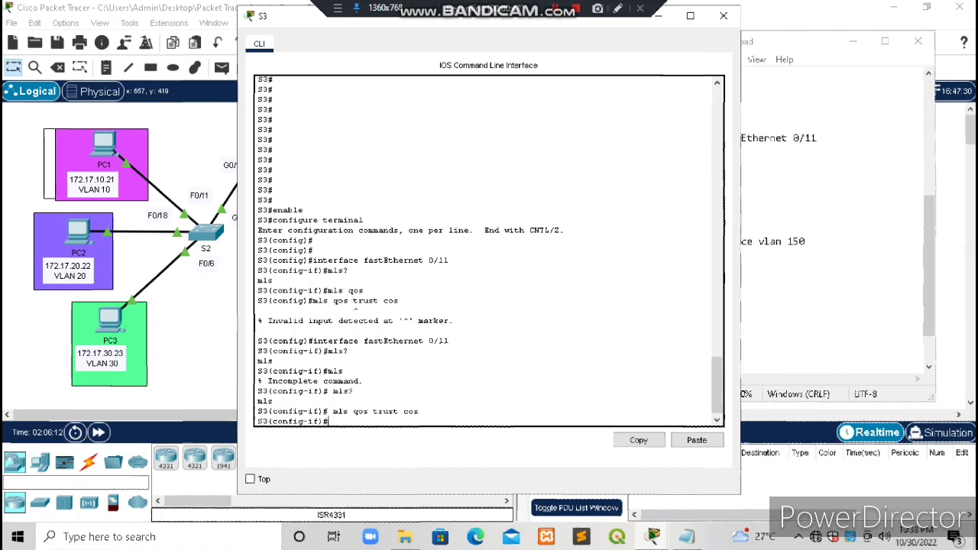
- Run "switchport voice vlan 150" from Notepad on S3's FastEthernet 0/11, then end configuration mode and put both windows away
key(alt+Tab)
drag(807, 242, 660, 242)
key(ctrl+c)
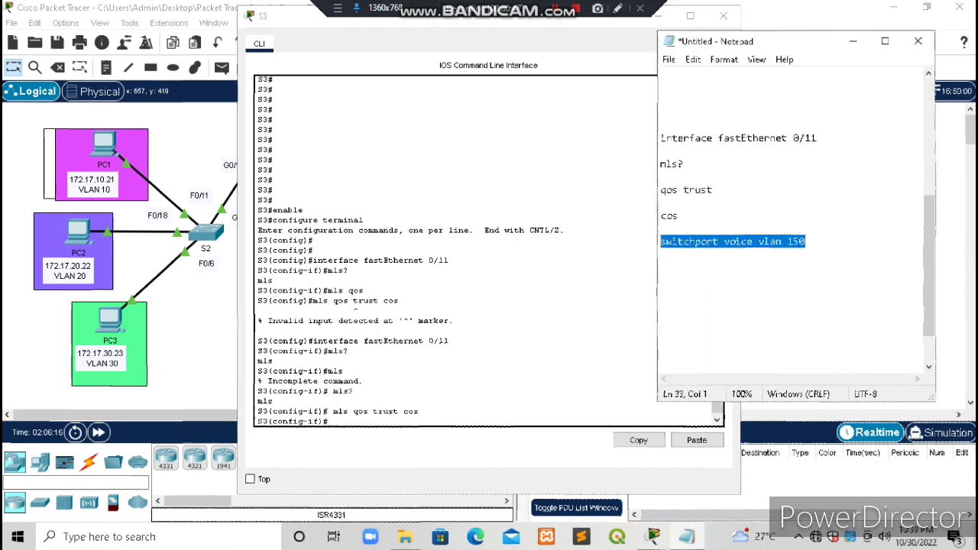
key(alt+Tab)
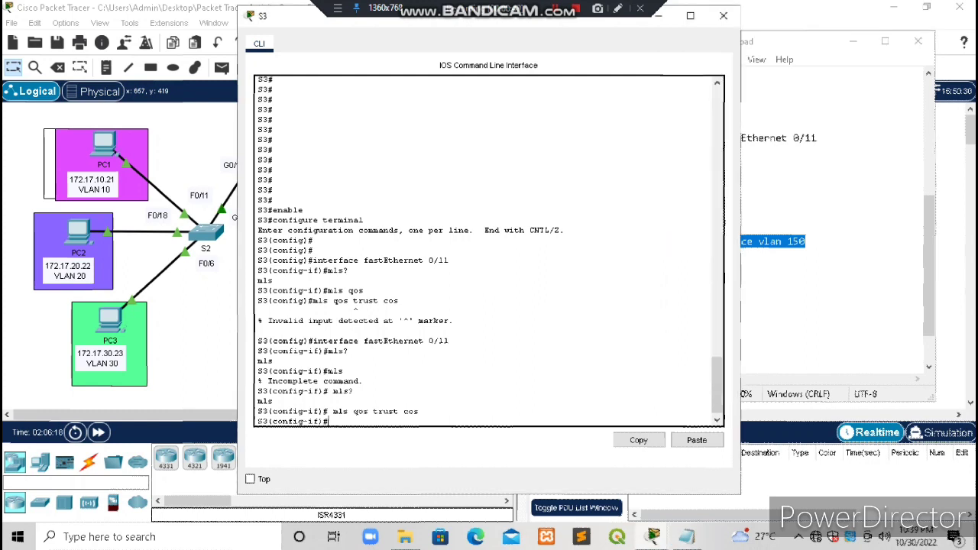
right_click(365, 422)
click(399, 445)
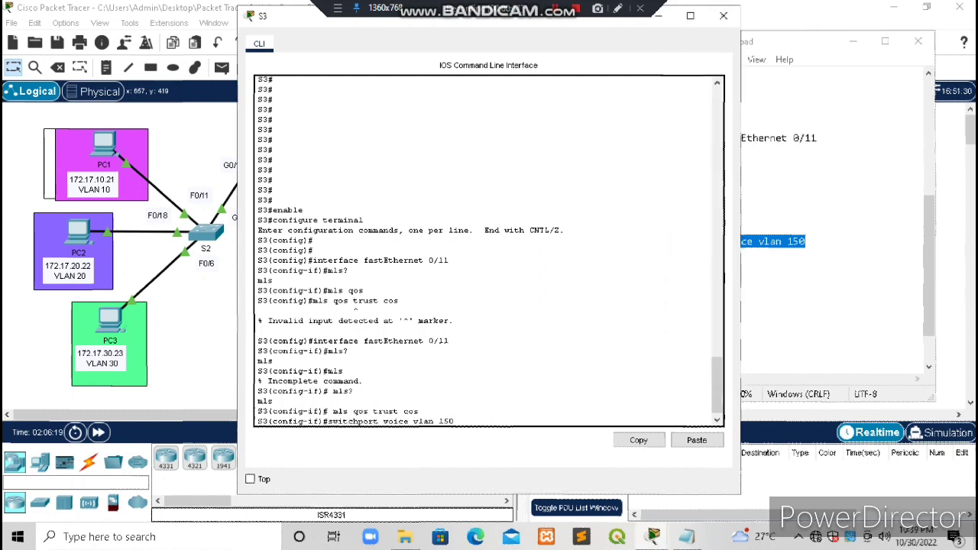
key(Return)
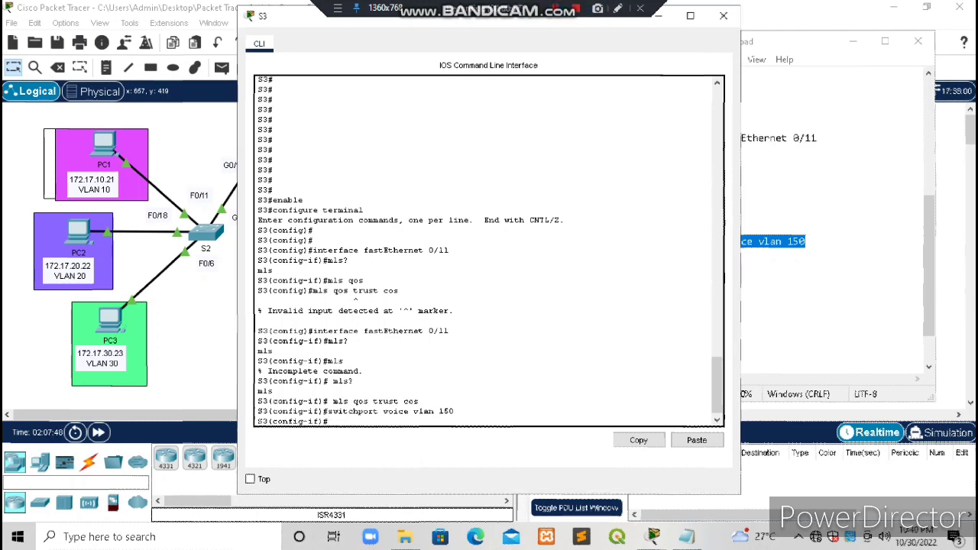
key(ctrl+z)
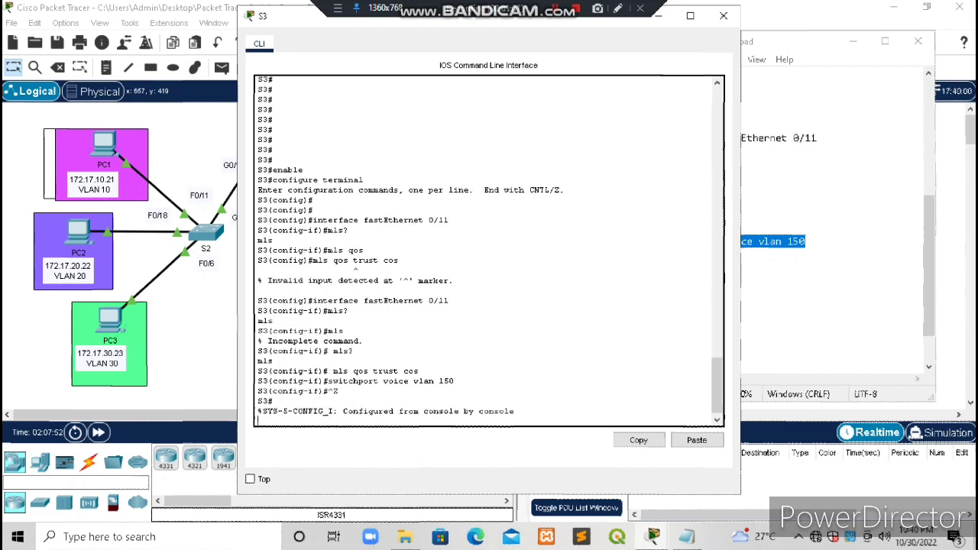
click(723, 16)
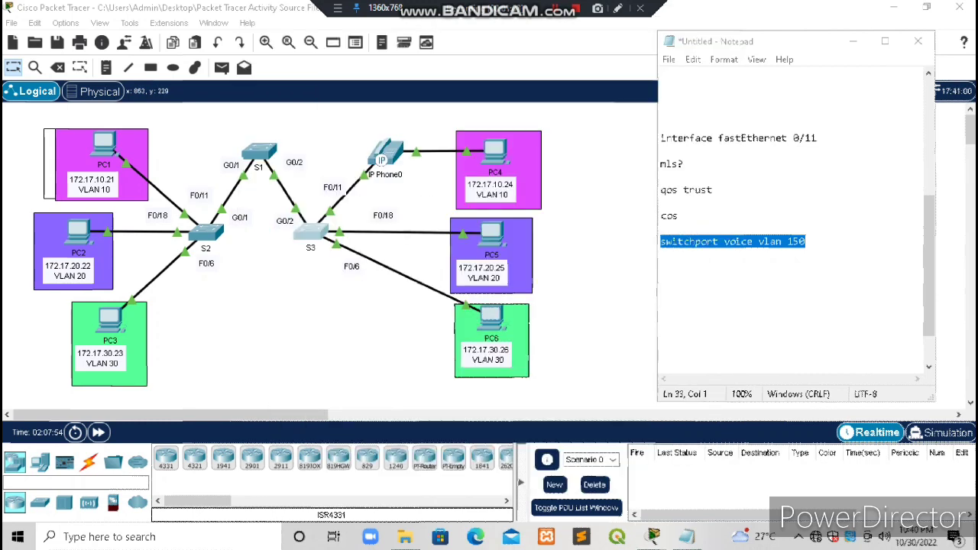
click(853, 41)
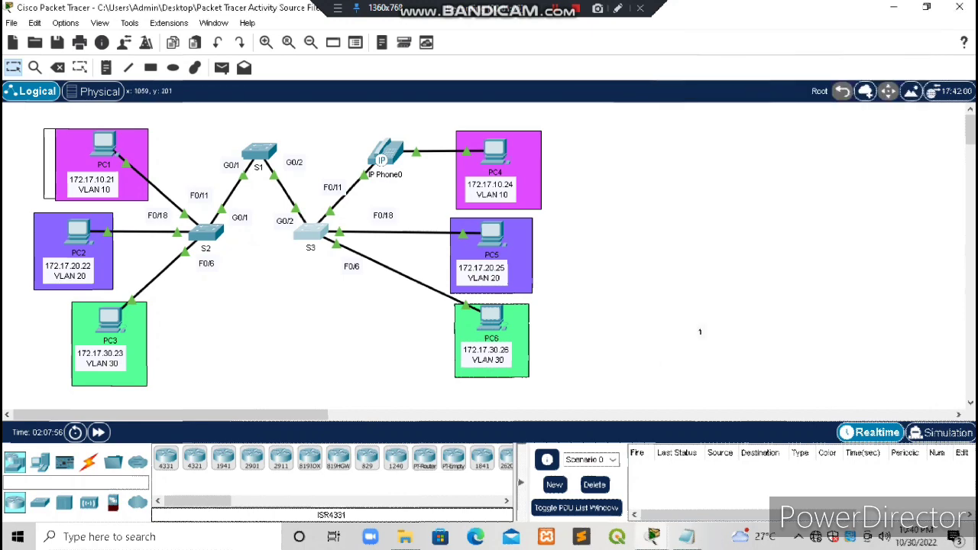
- Read Step 4, "Verify loss of connectivity", in the PT Activity instructions, including the "show vlan brief" output and the questions
mouse_move(687, 537)
click(733, 474)
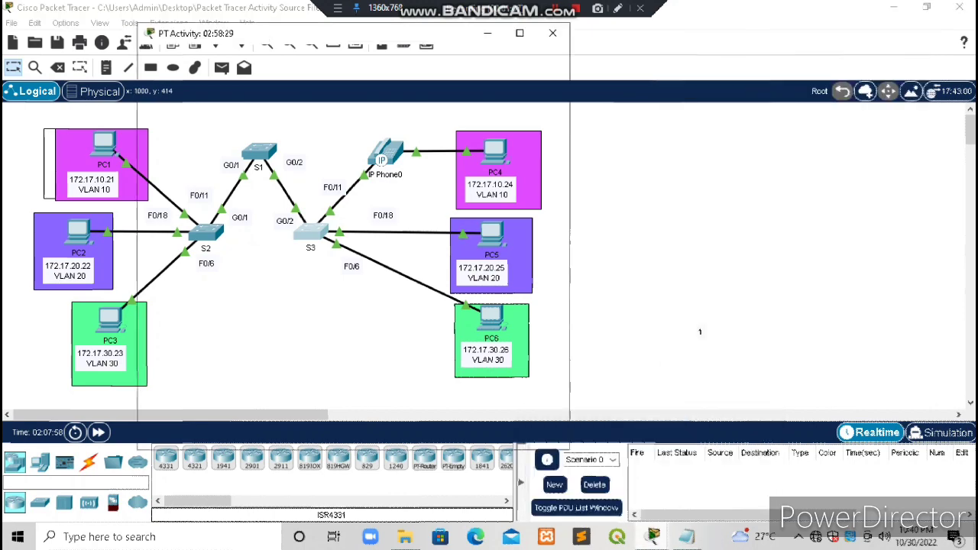
scroll(352, 230, down, 5)
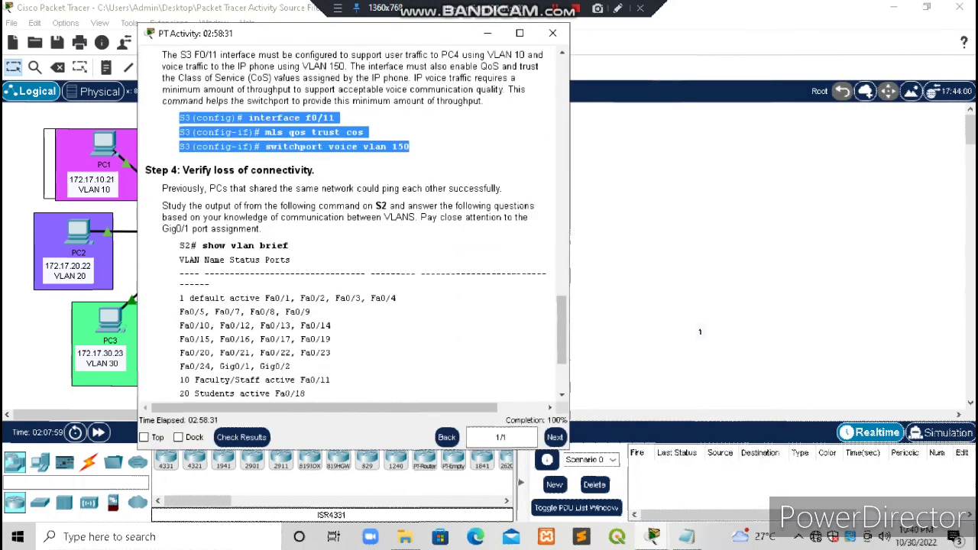
click(459, 250)
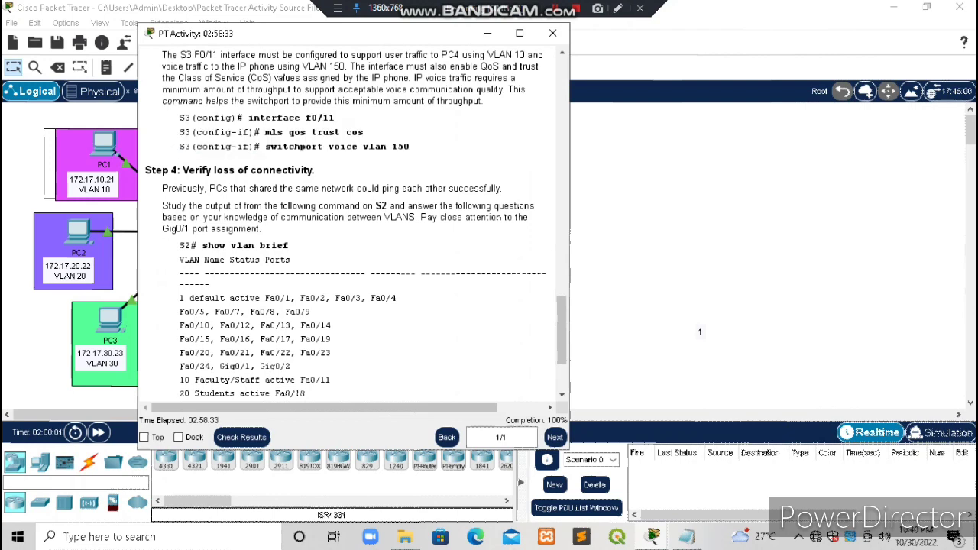
drag(145, 170, 315, 169)
click(352, 171)
drag(162, 188, 261, 228)
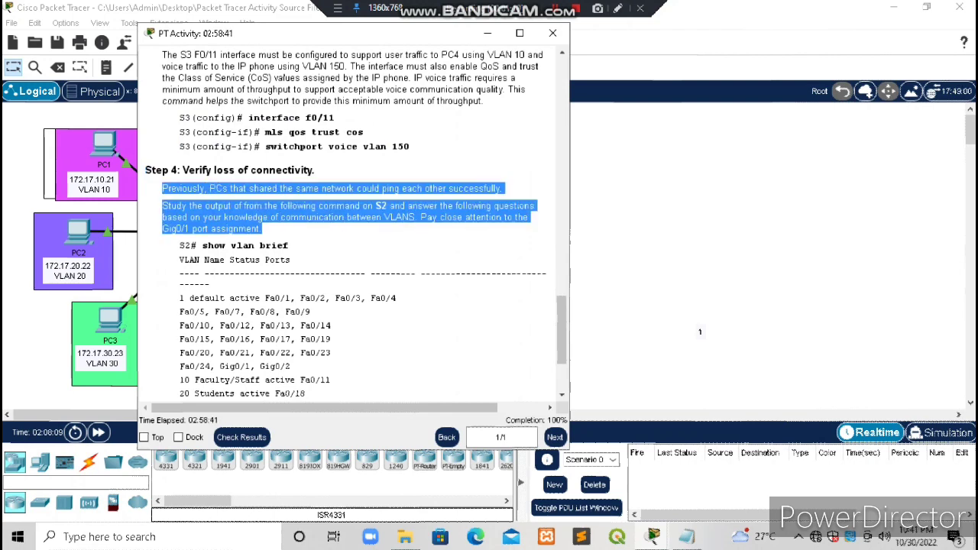
click(284, 229)
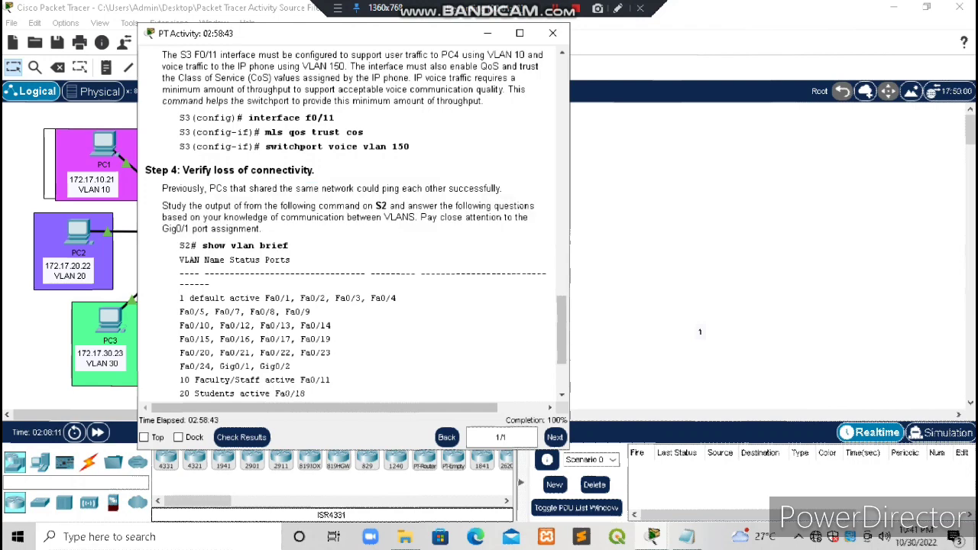
drag(179, 245, 291, 260)
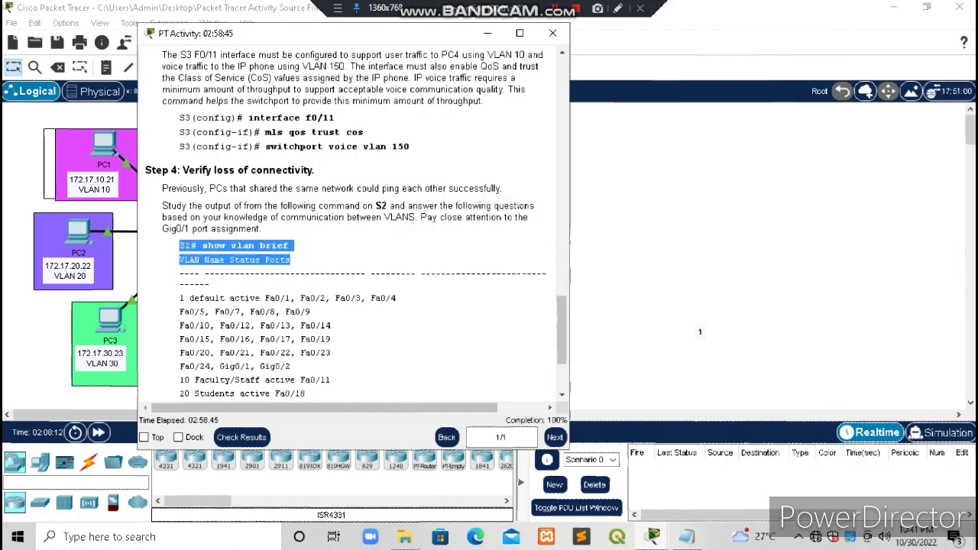
scroll(356, 222, down, 3)
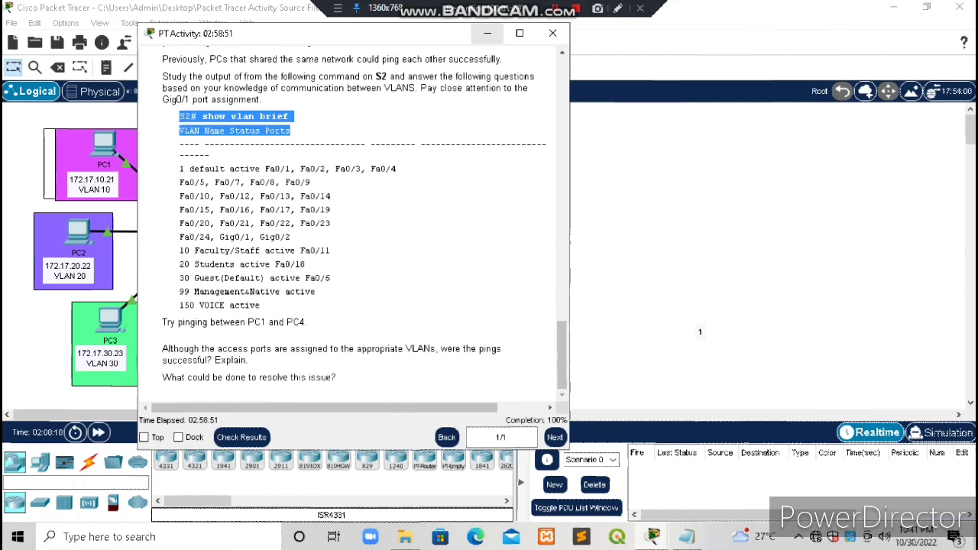
click(487, 33)
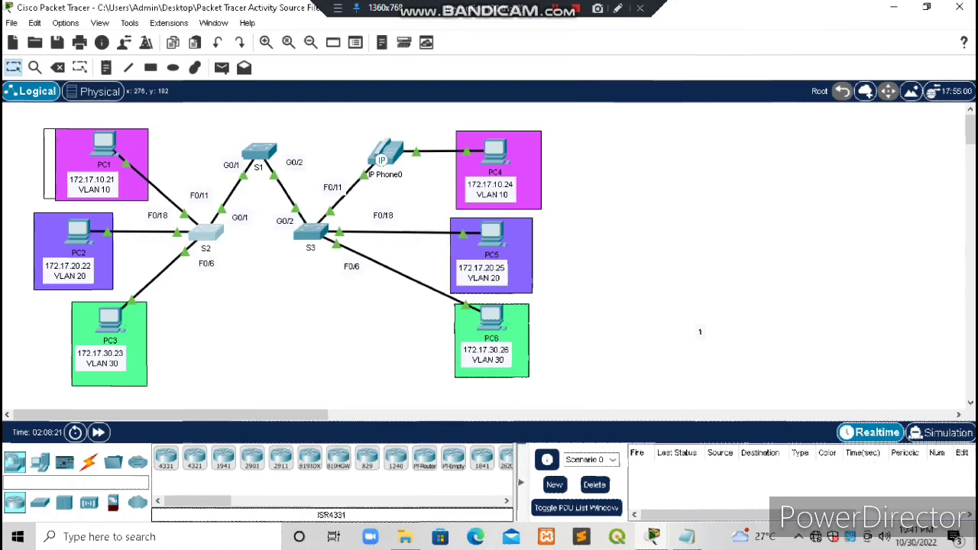
- Open S2's command line and enter privileged EXEC mode with "enable"
click(206, 232)
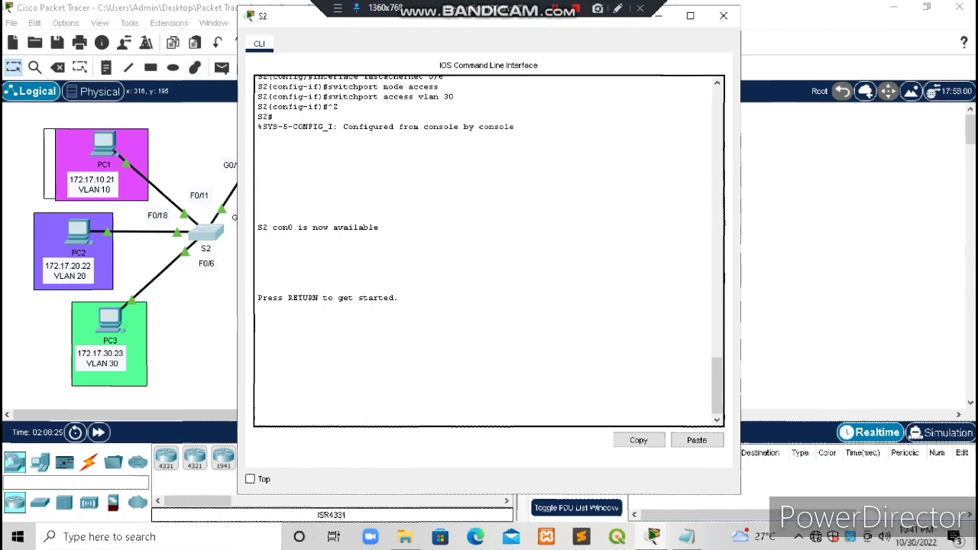
key(Return)
text(en)
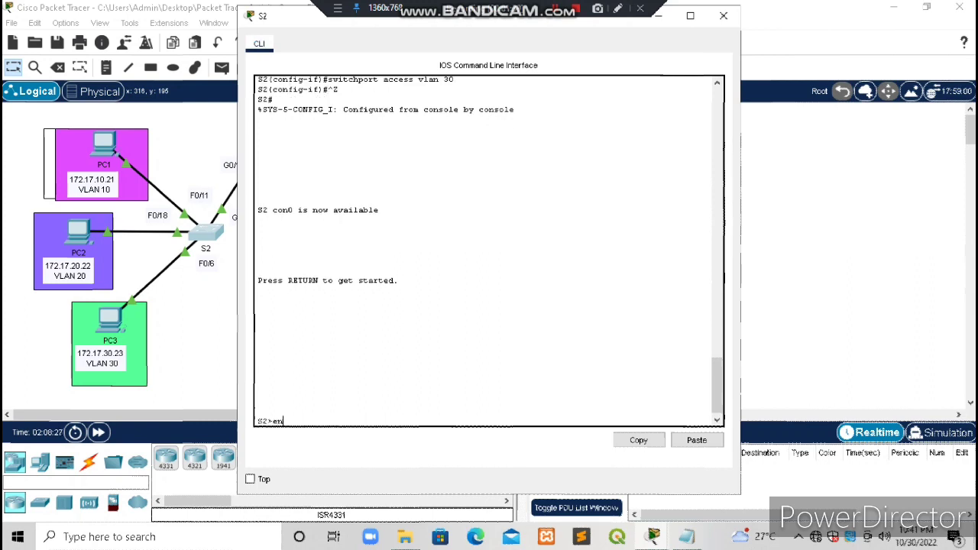
text(bale)
key(BackSpace)
key(BackSpace)
key(BackSpace)
key(BackSpace)
key(BackSpace)
key(BackSpace)
text(nable)
key(Return)
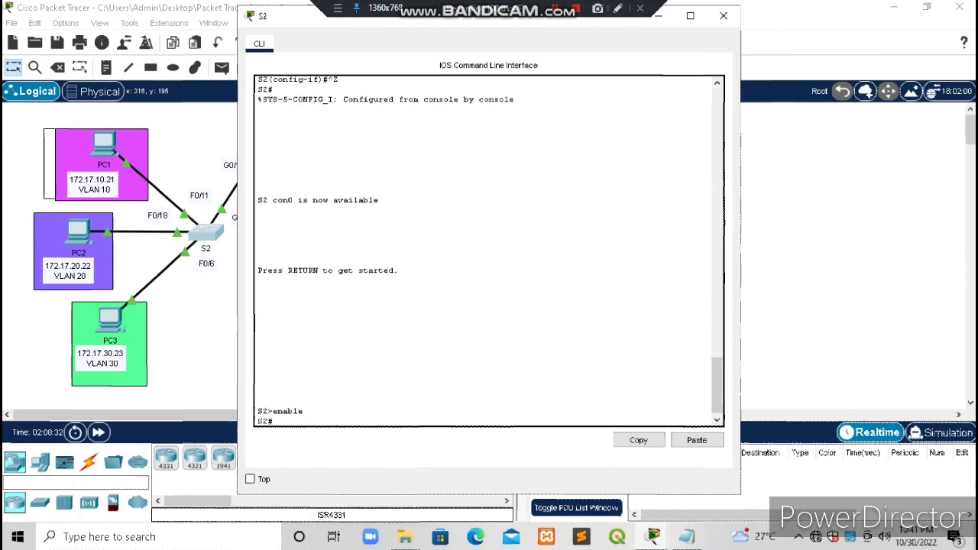
- Run "show vlan brief" on S2 and examine the port assignments of VLANs 10, 20, 30, 99 and 150
text(show vlan brief)
key(Return)
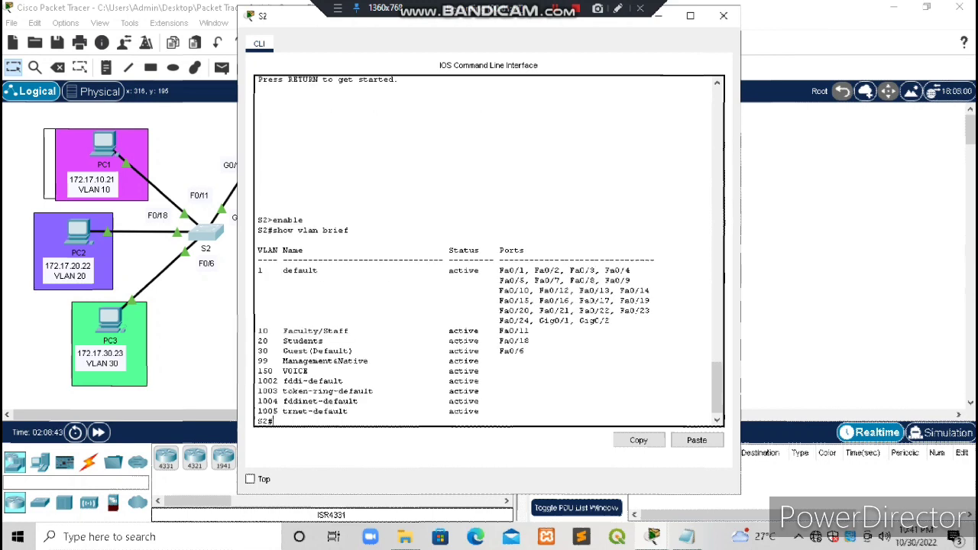
drag(258, 328, 501, 371)
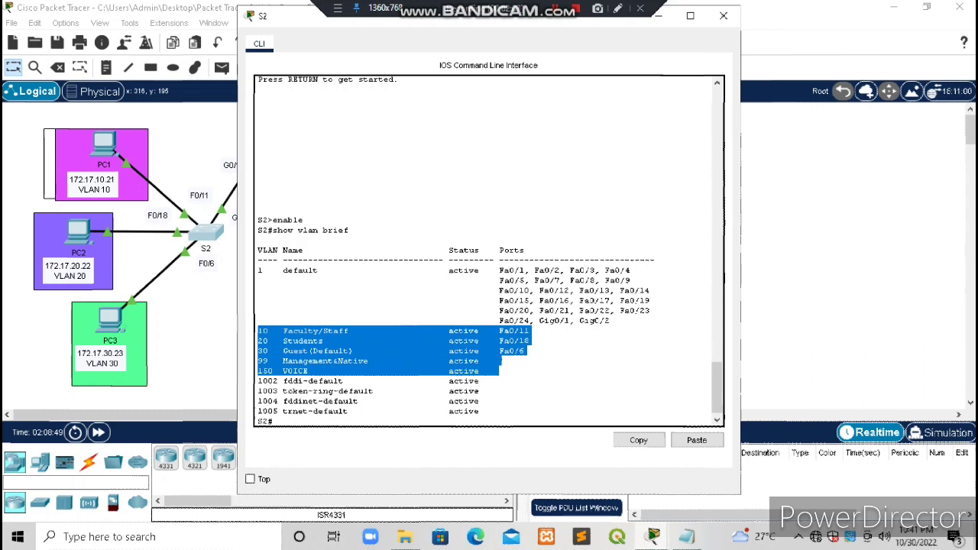
click(503, 370)
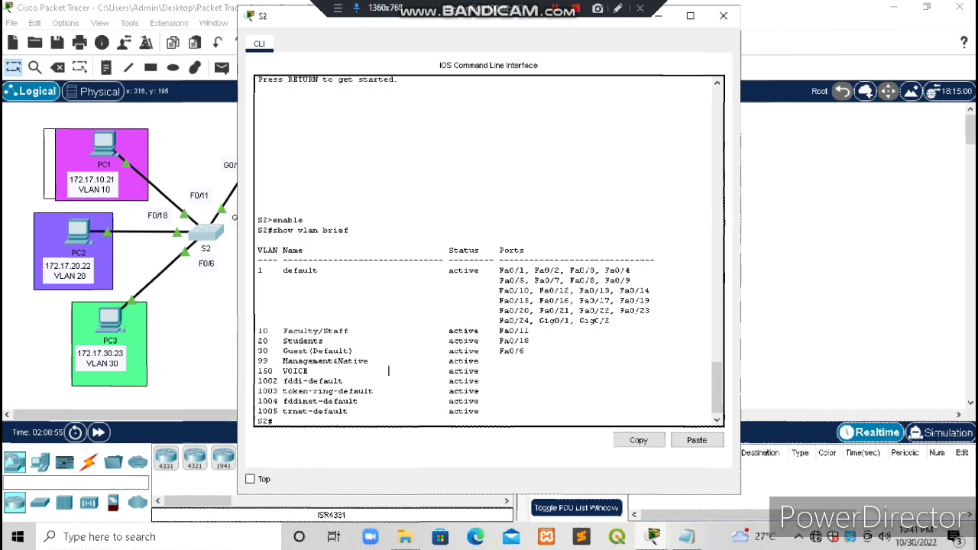
drag(258, 370, 494, 370)
click(499, 370)
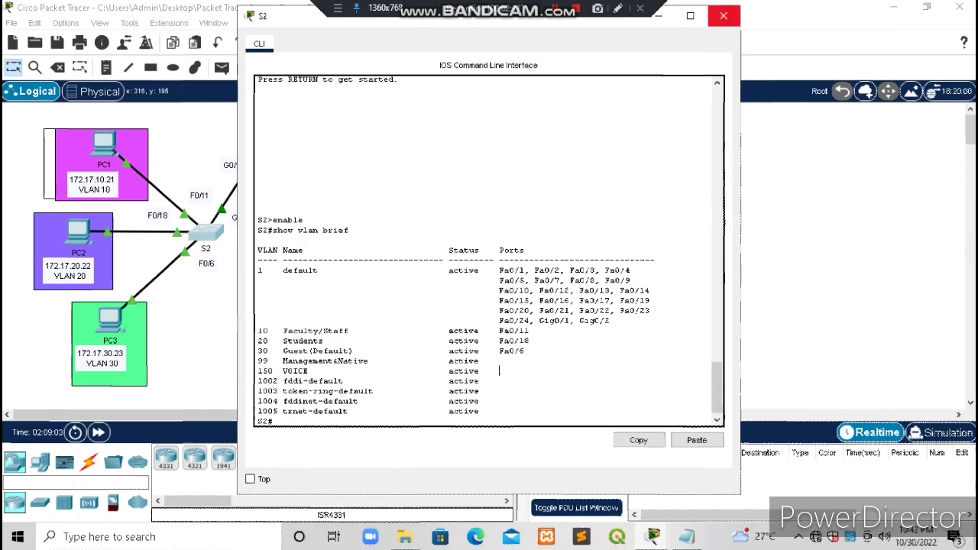
- Close S2's window, open S3's command line and enter "enable" at its prompt
click(723, 16)
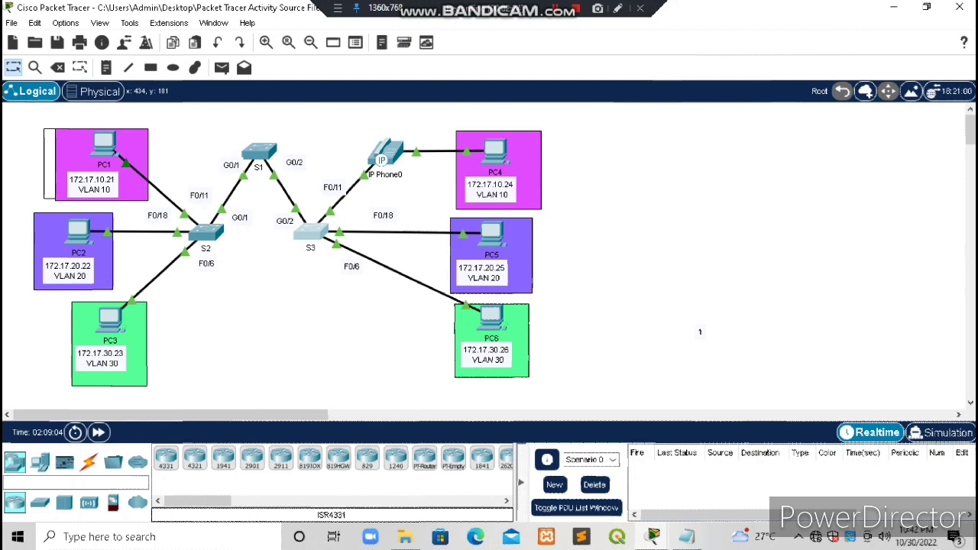
click(310, 232)
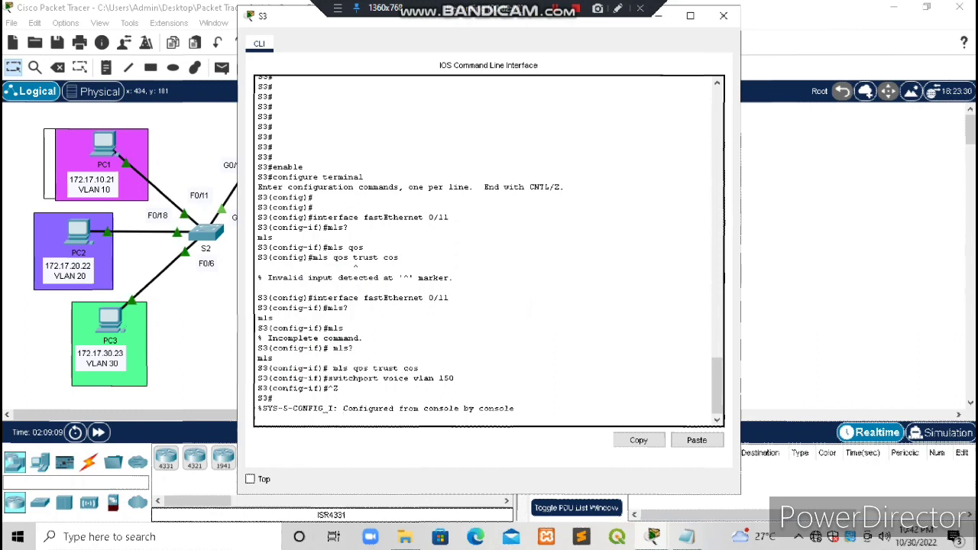
key(Return)
text(ena)
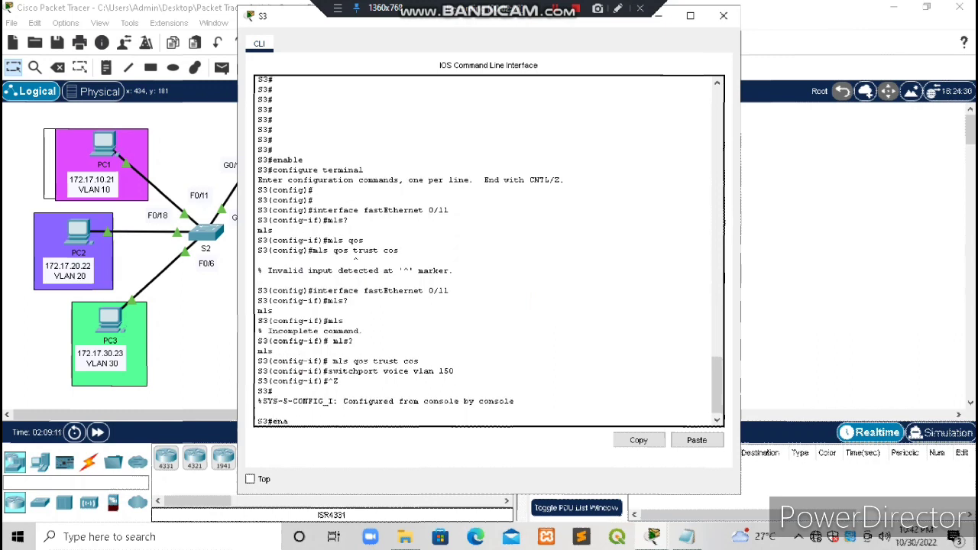
text(bl)
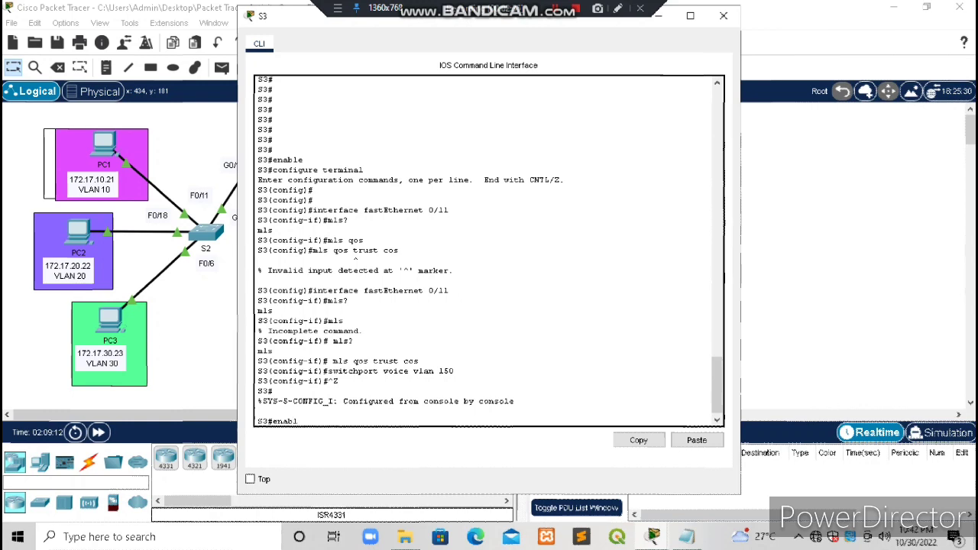
text(e)
key(Return)
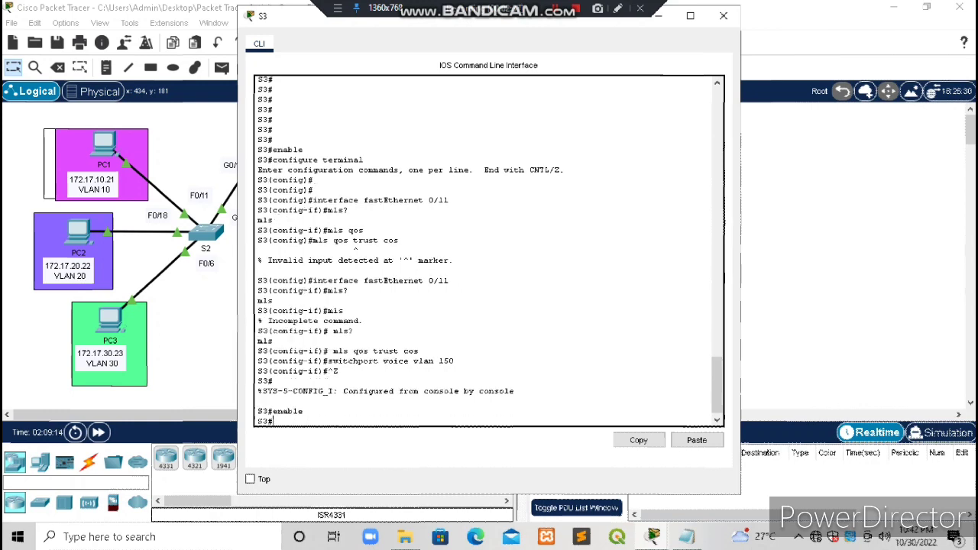
- Run "show vlan brief" on S3 and examine the port assignments of VLANs 10, 20, 30, 99 and 150
text(show vlan brief)
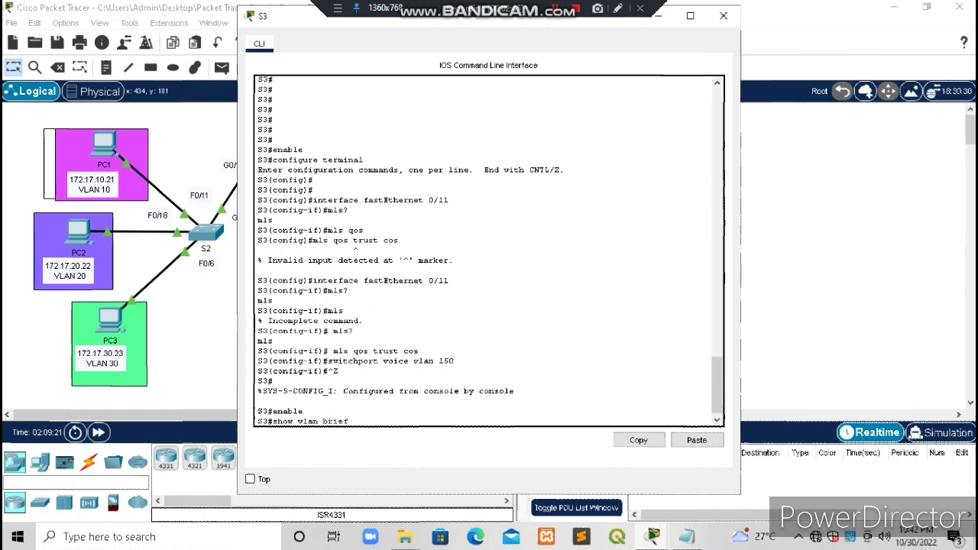
key(Return)
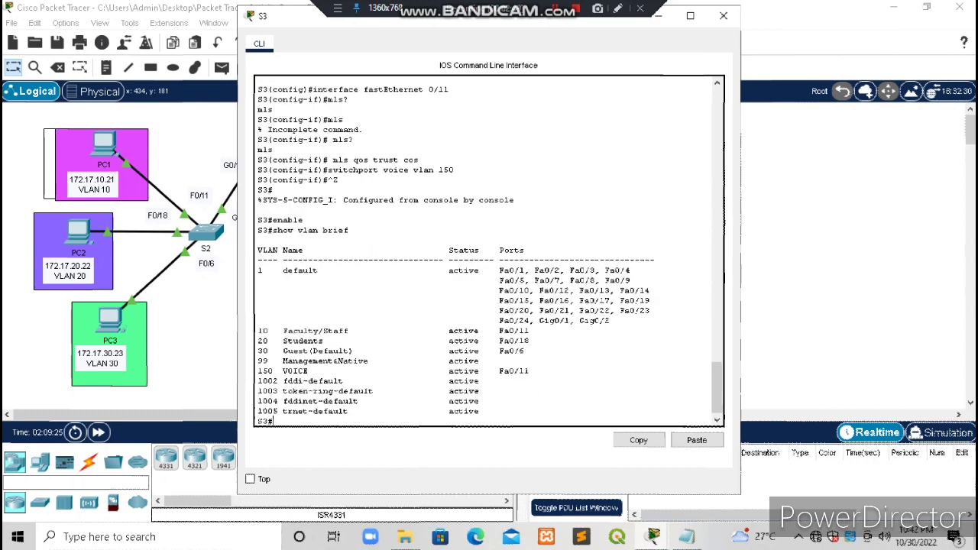
drag(257, 331, 529, 370)
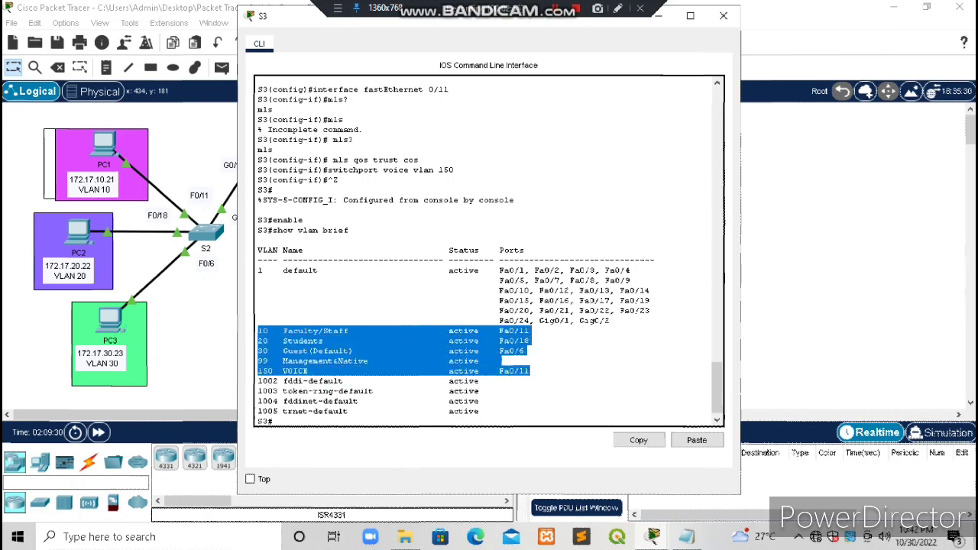
click(529, 371)
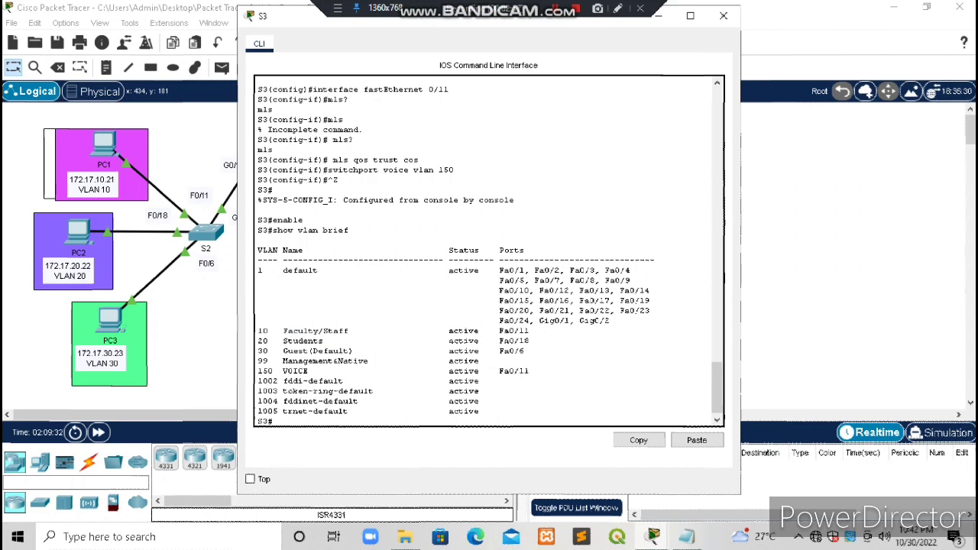
drag(258, 371, 529, 371)
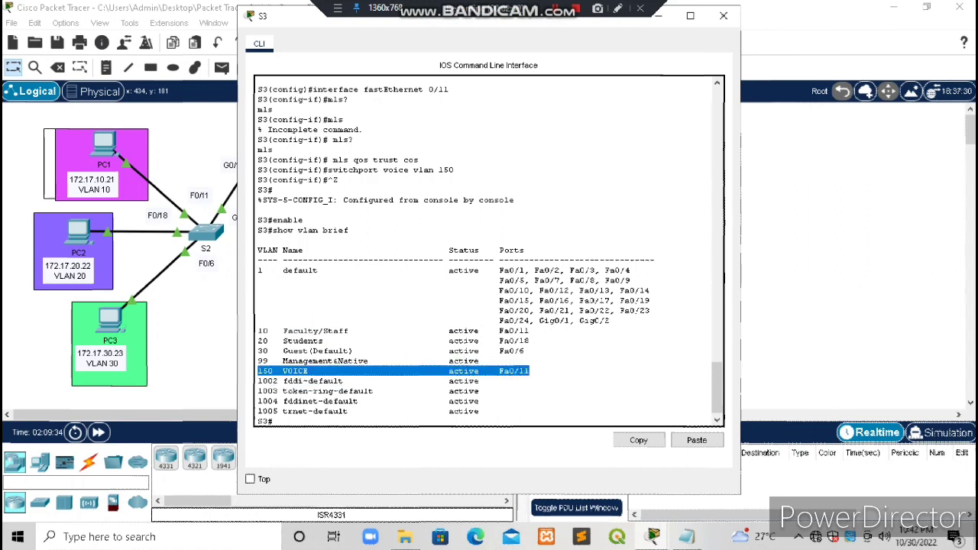
click(500, 360)
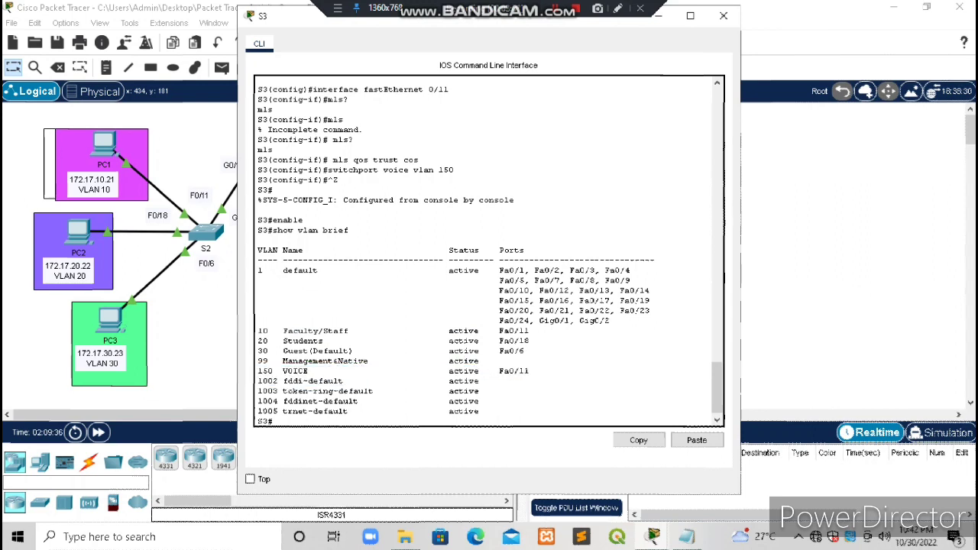
- Compare S3's VLAN table side by side with the "show vlan brief" listing in the PT Activity instructions, then put both windows away
drag(500, 19, 296, 16)
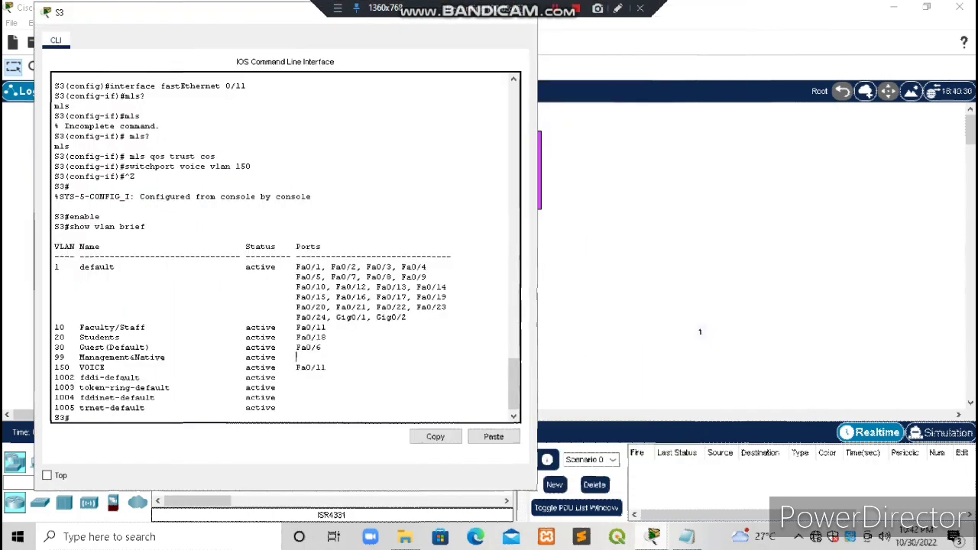
mouse_move(653, 537)
click(678, 470)
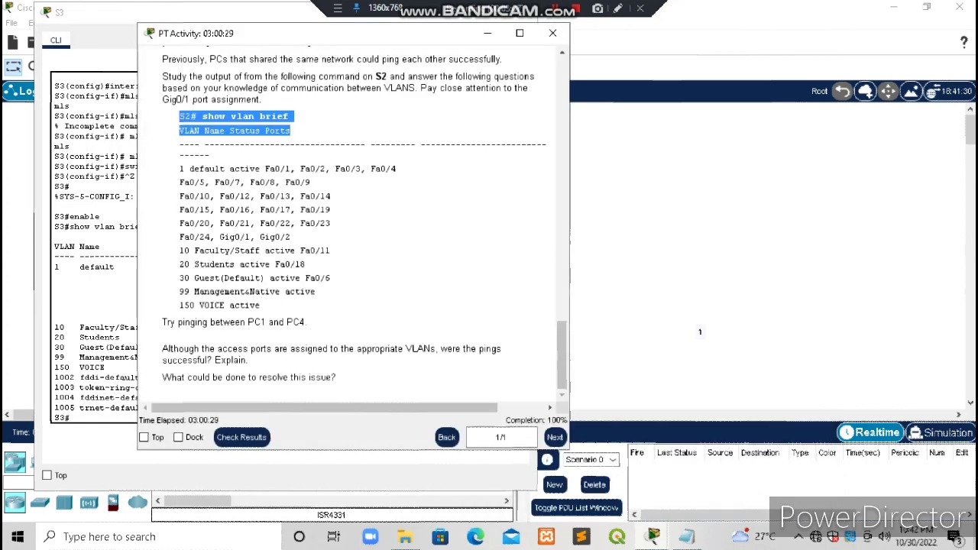
drag(444, 33, 870, 15)
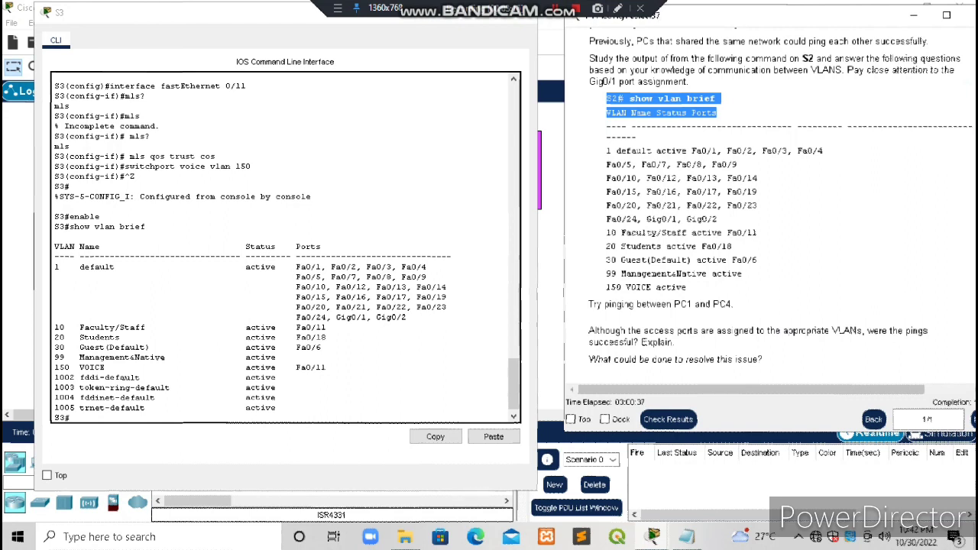
drag(607, 150, 686, 288)
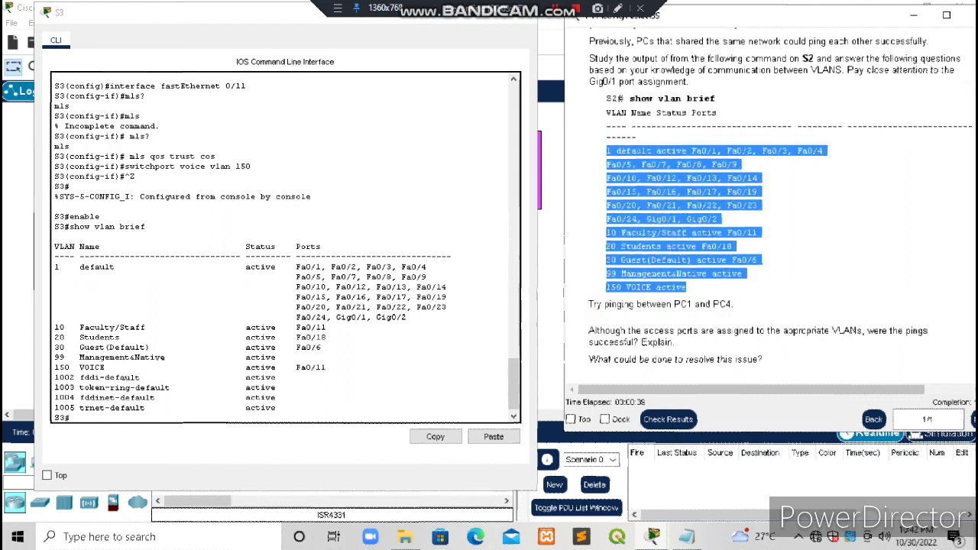
click(276, 347)
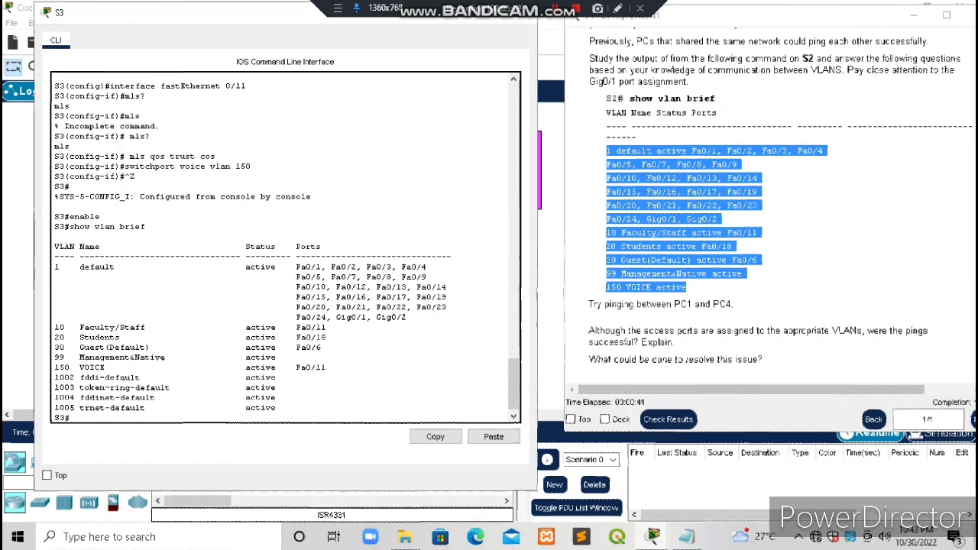
drag(55, 266, 327, 367)
click(329, 338)
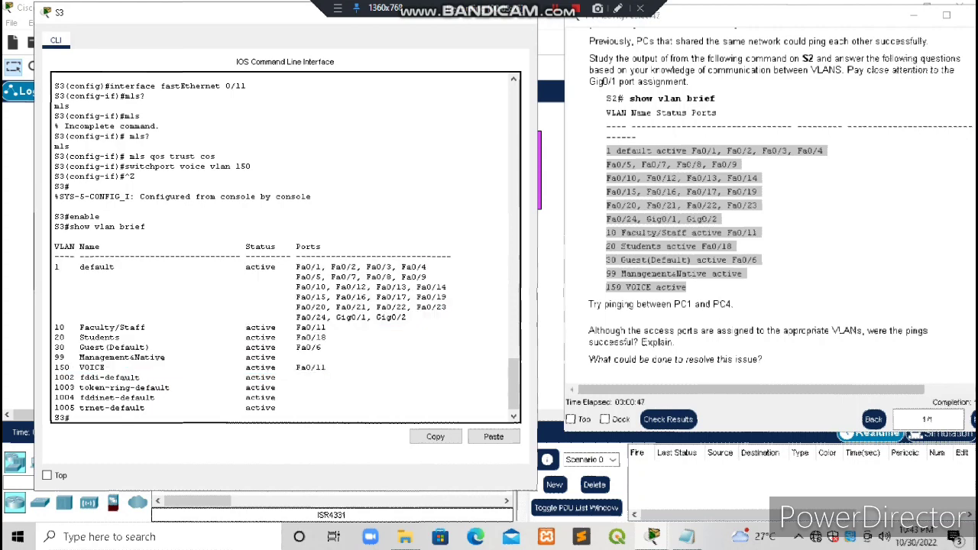
click(914, 16)
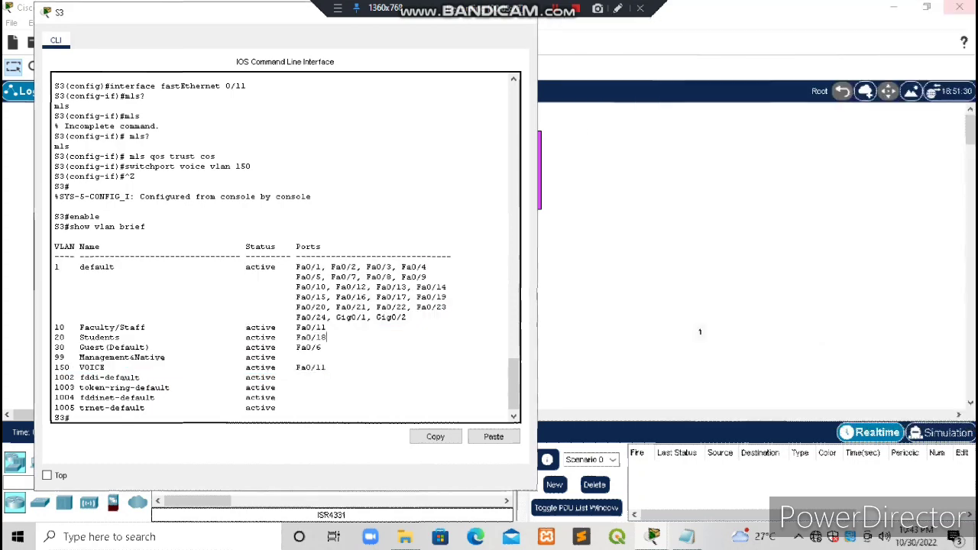
click(521, 16)
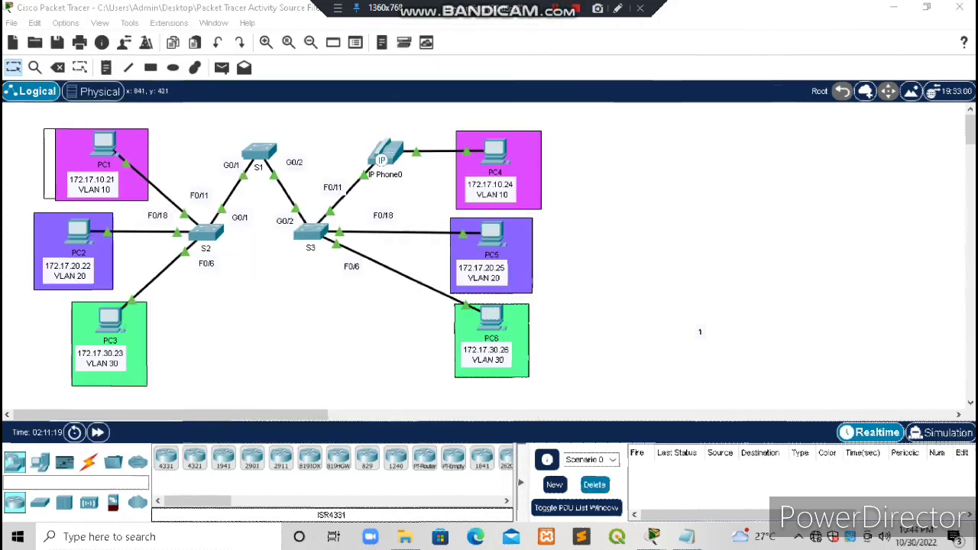
- Read the PT Activity instruction on pinging between PC1 and PC4, then minimize the instructions
mouse_move(654, 537)
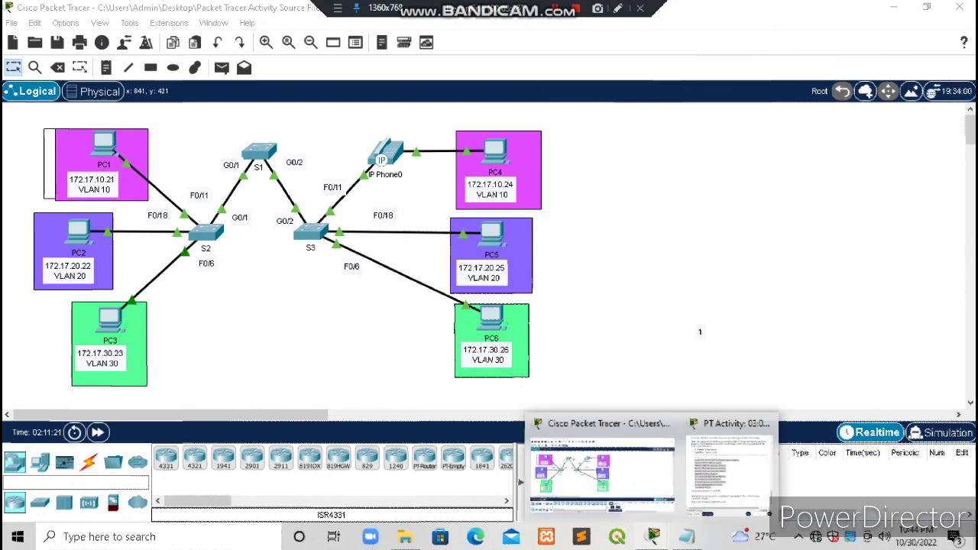
click(730, 458)
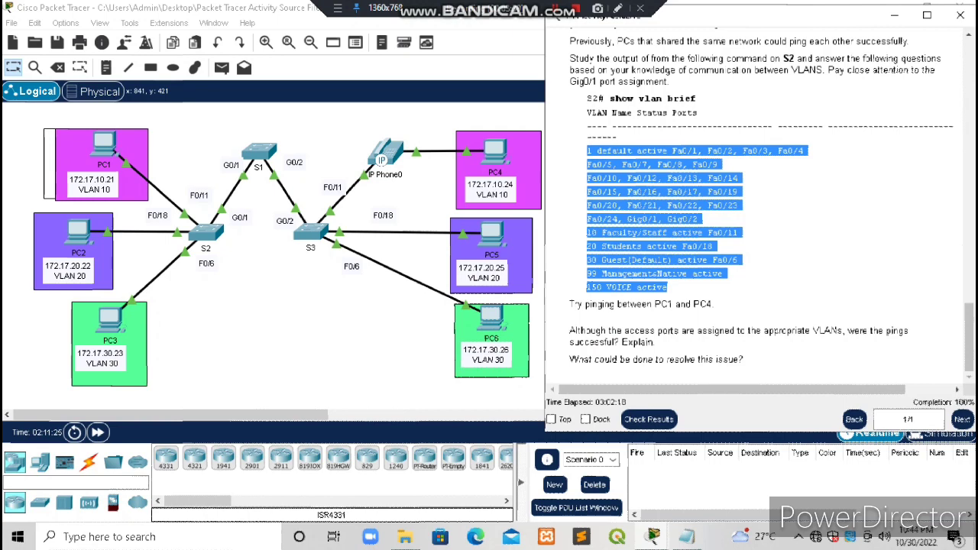
click(753, 246)
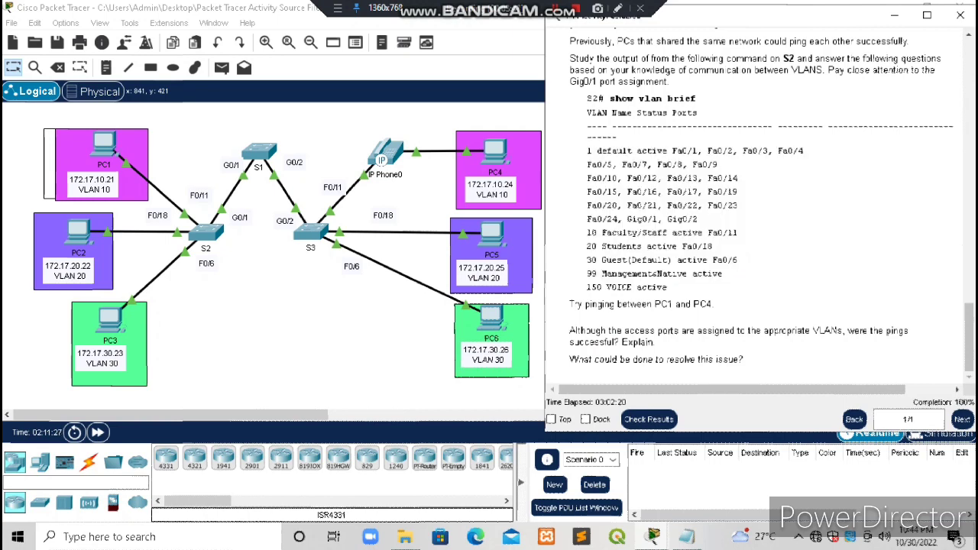
drag(570, 305, 716, 304)
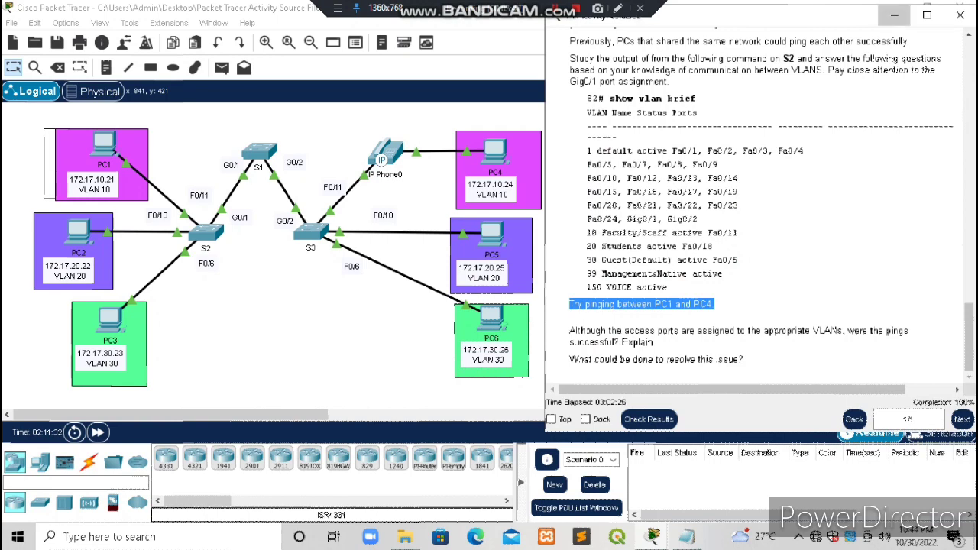
click(894, 15)
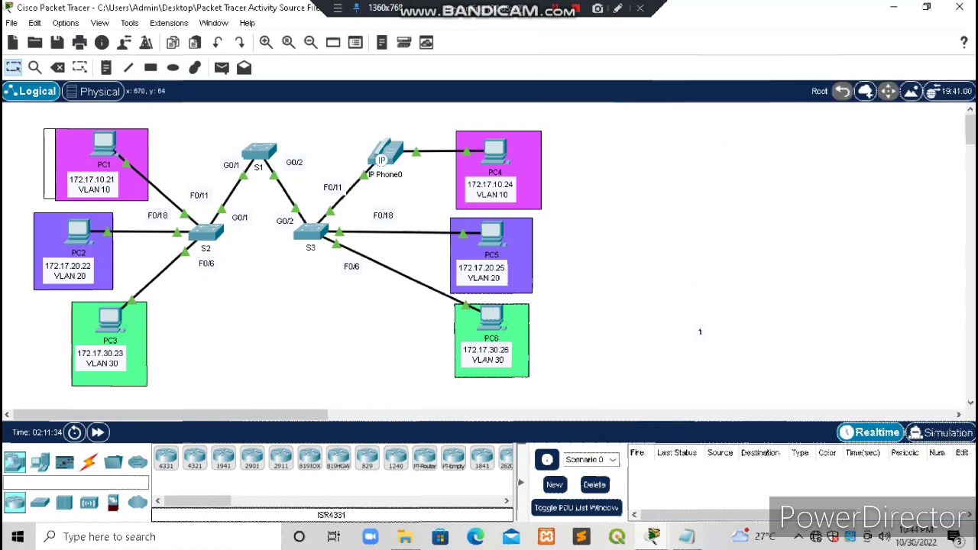
- Copy PC4's IPv4 address 172.17.10.24 from its IP Configuration and close the PC4 window
click(496, 150)
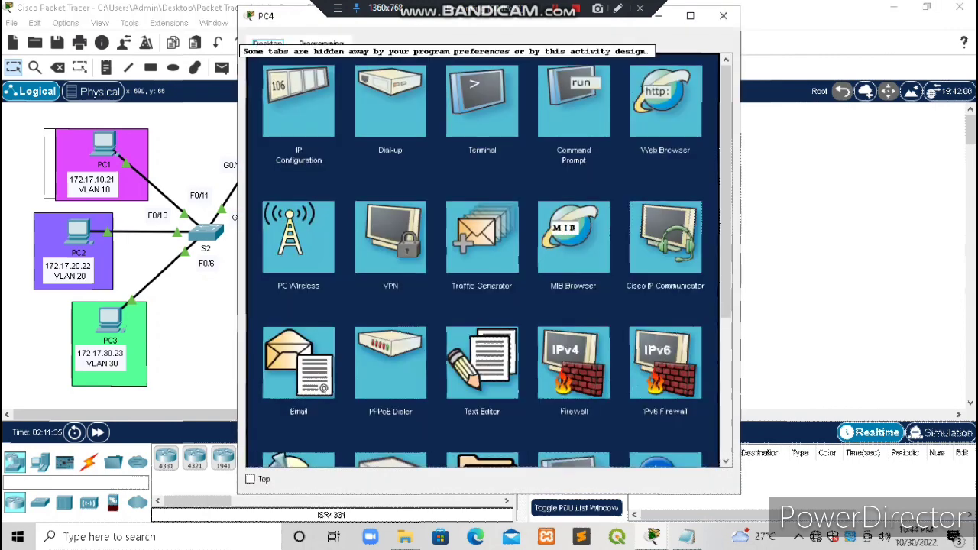
click(299, 101)
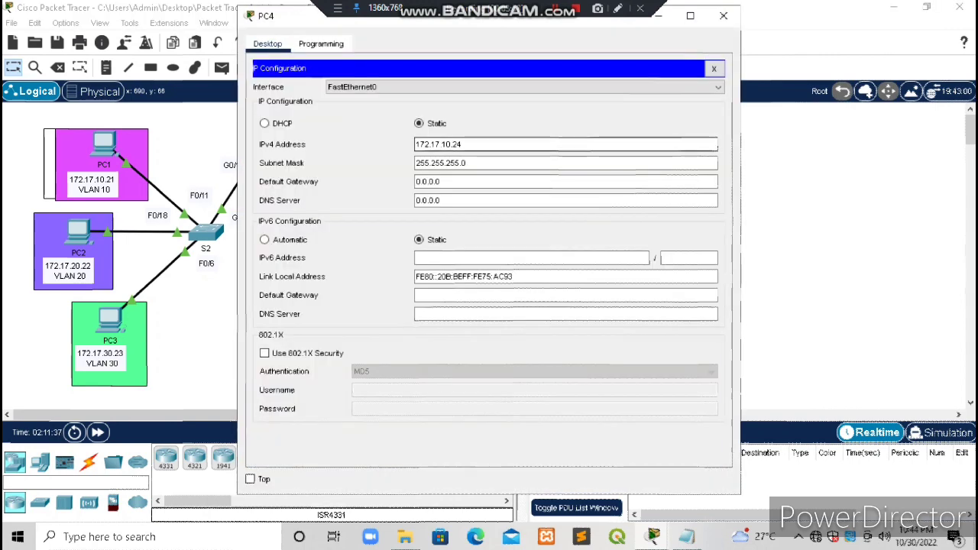
drag(464, 144, 415, 144)
key(ctrl+c)
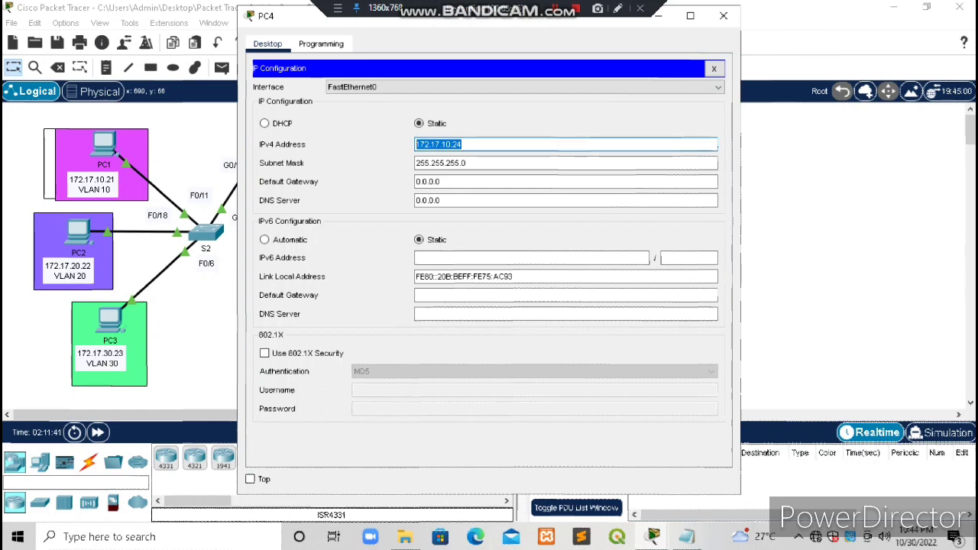
click(724, 15)
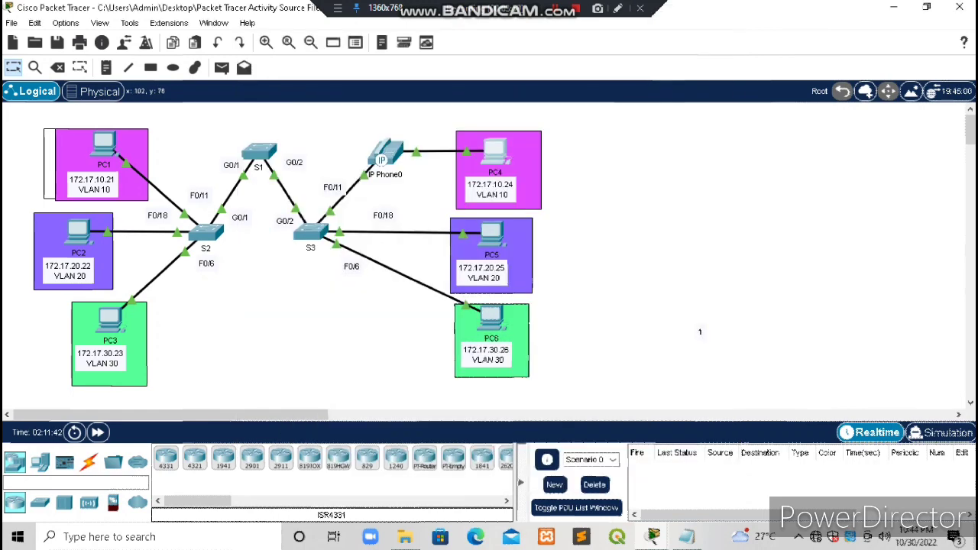
click(75, 158)
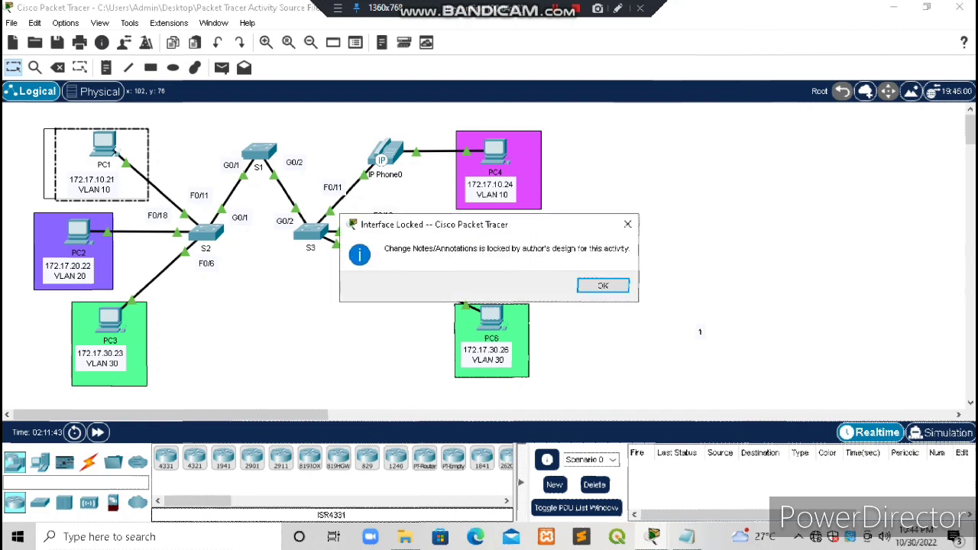
click(628, 224)
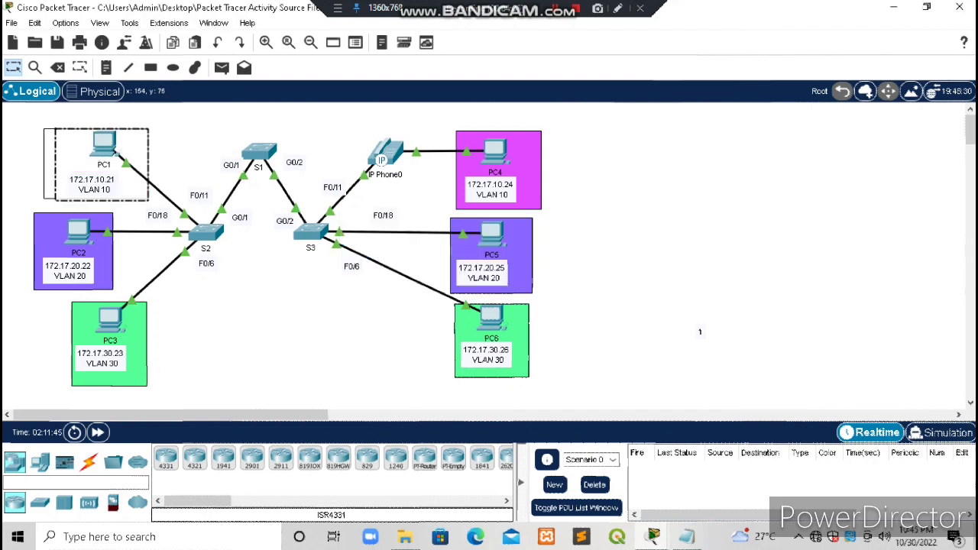
click(115, 155)
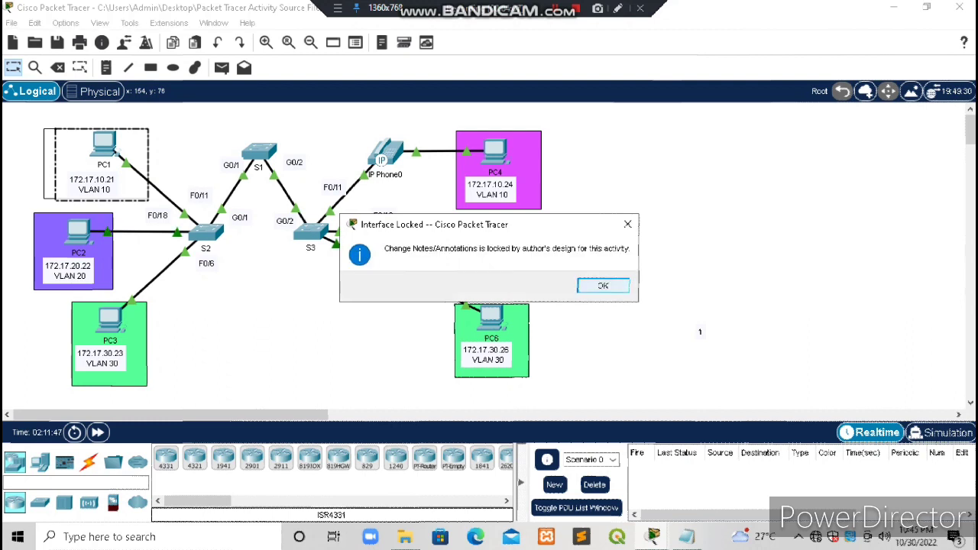
click(603, 286)
click(104, 156)
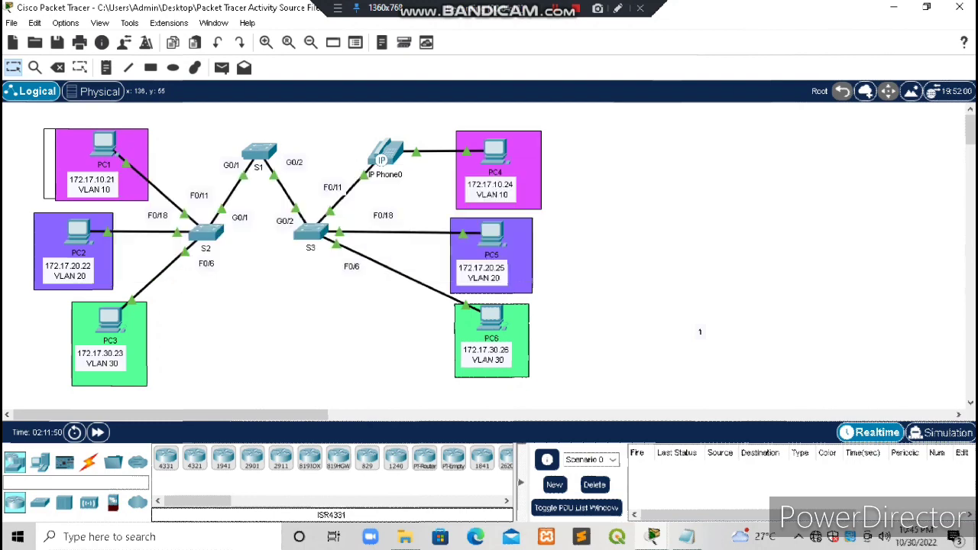
- Ping PC4 at 172.17.10.24 from PC1's Command Prompt, then close the PC1 window once the ping finishes
click(104, 149)
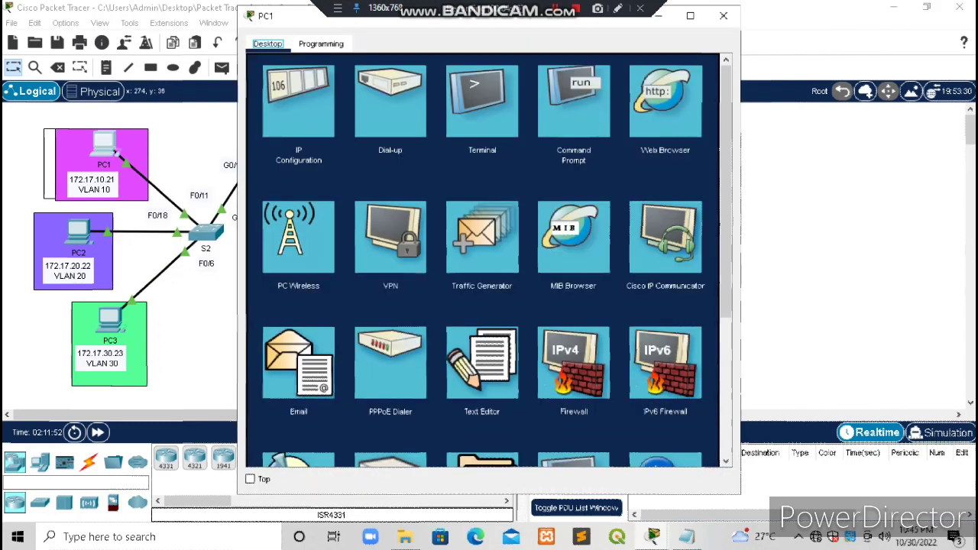
click(573, 99)
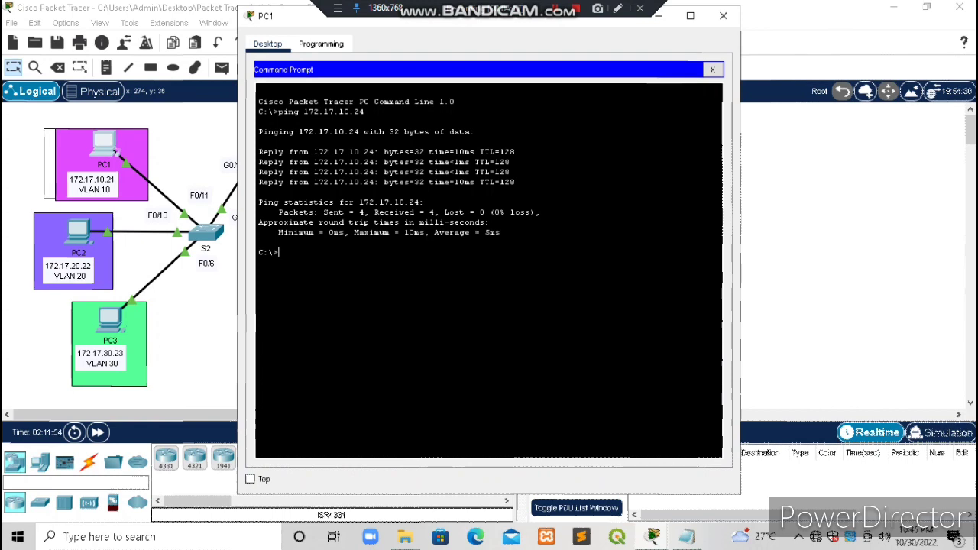
text(ping)
right_click(330, 260)
click(364, 285)
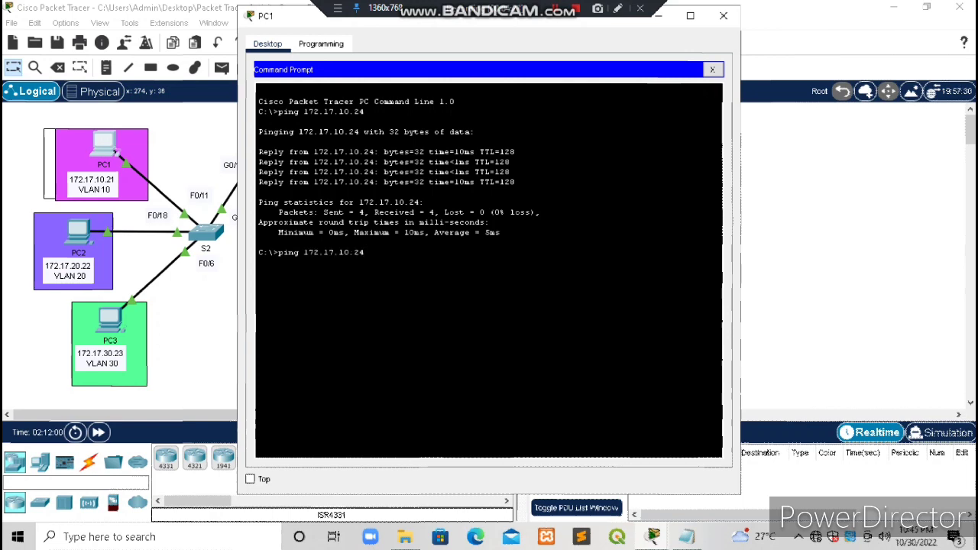
key(Return)
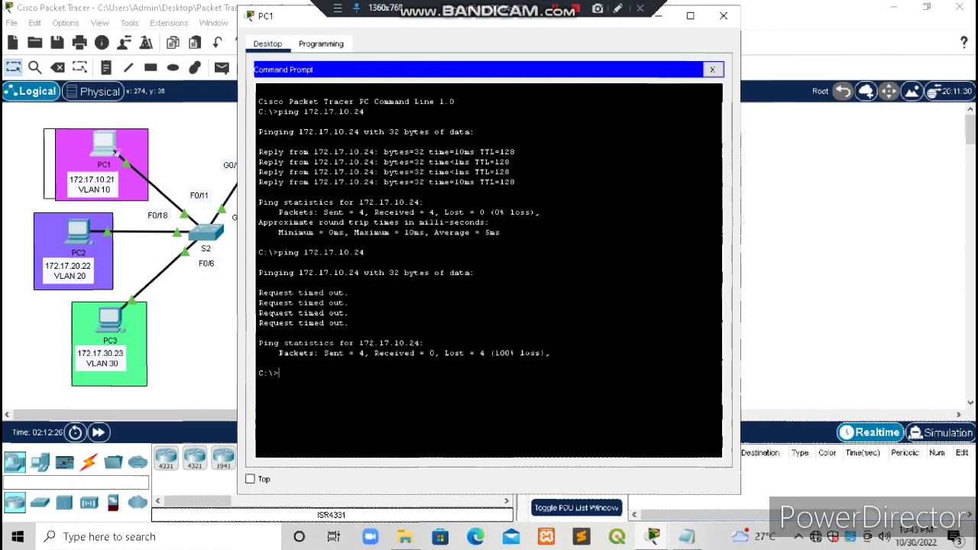
click(724, 15)
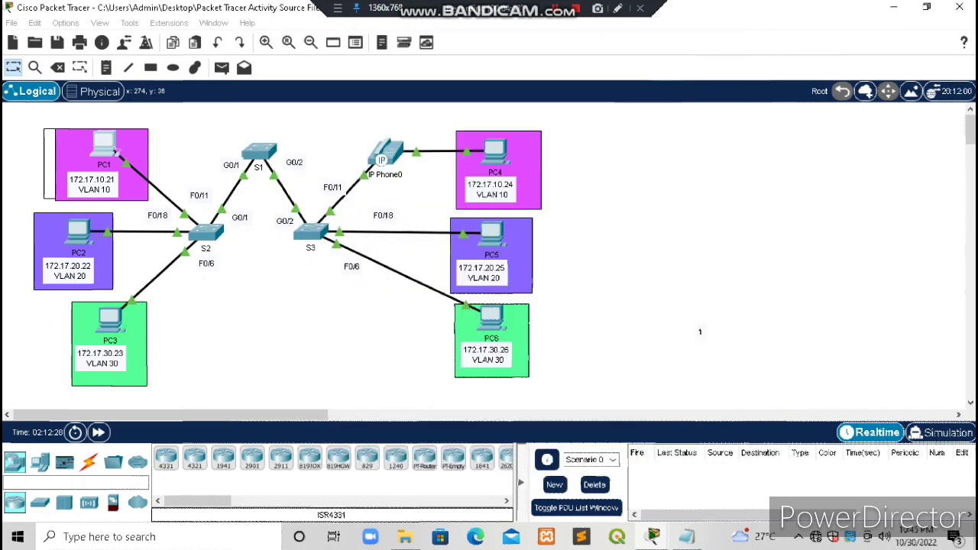
- Review the PT Activity questions on whether the pings were successful and how to resolve the issue, then minimize the instructions
mouse_move(687, 536)
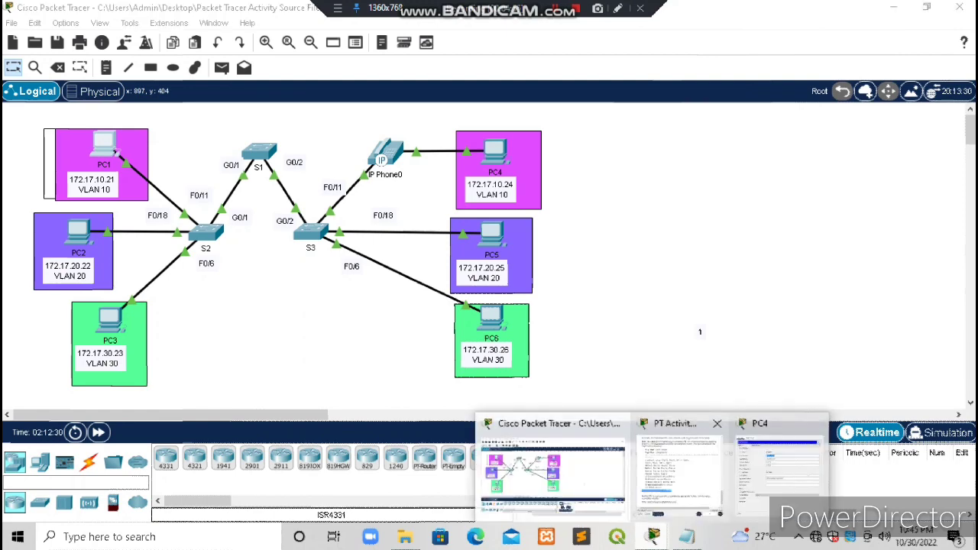
click(666, 465)
click(570, 305)
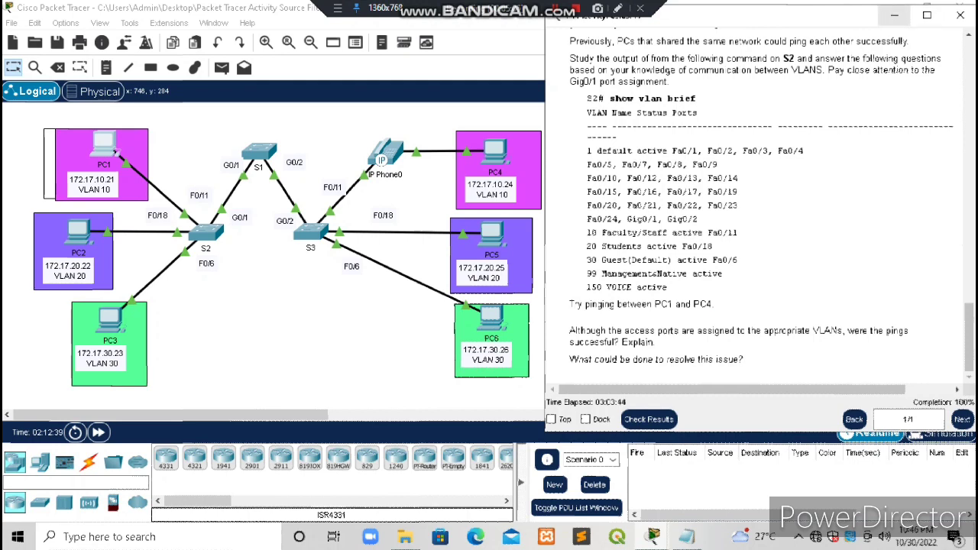
click(894, 15)
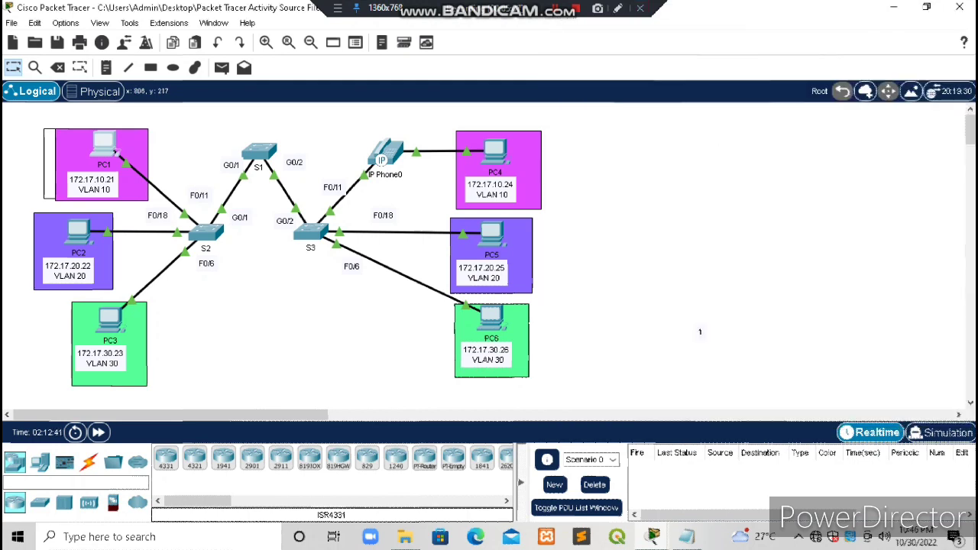